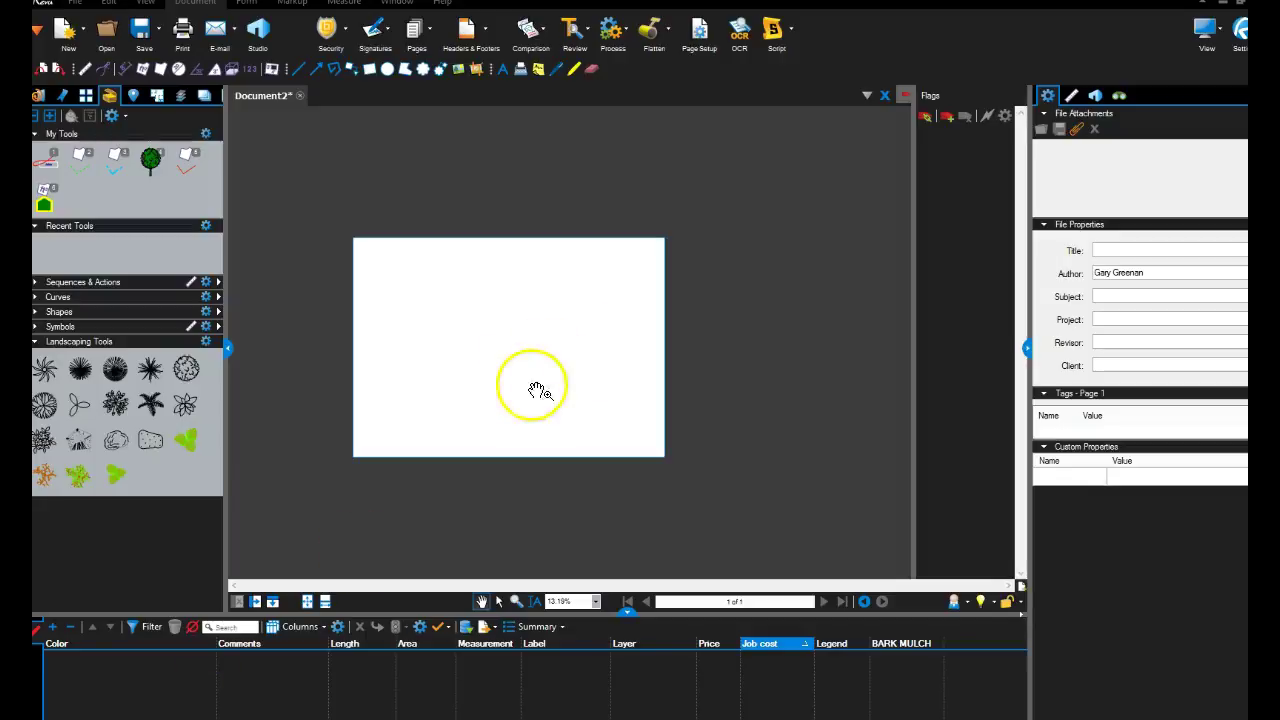
Place the ready-made My Tools tree near the page's left edge, then delete it
scroll(535, 400, "down", 1)
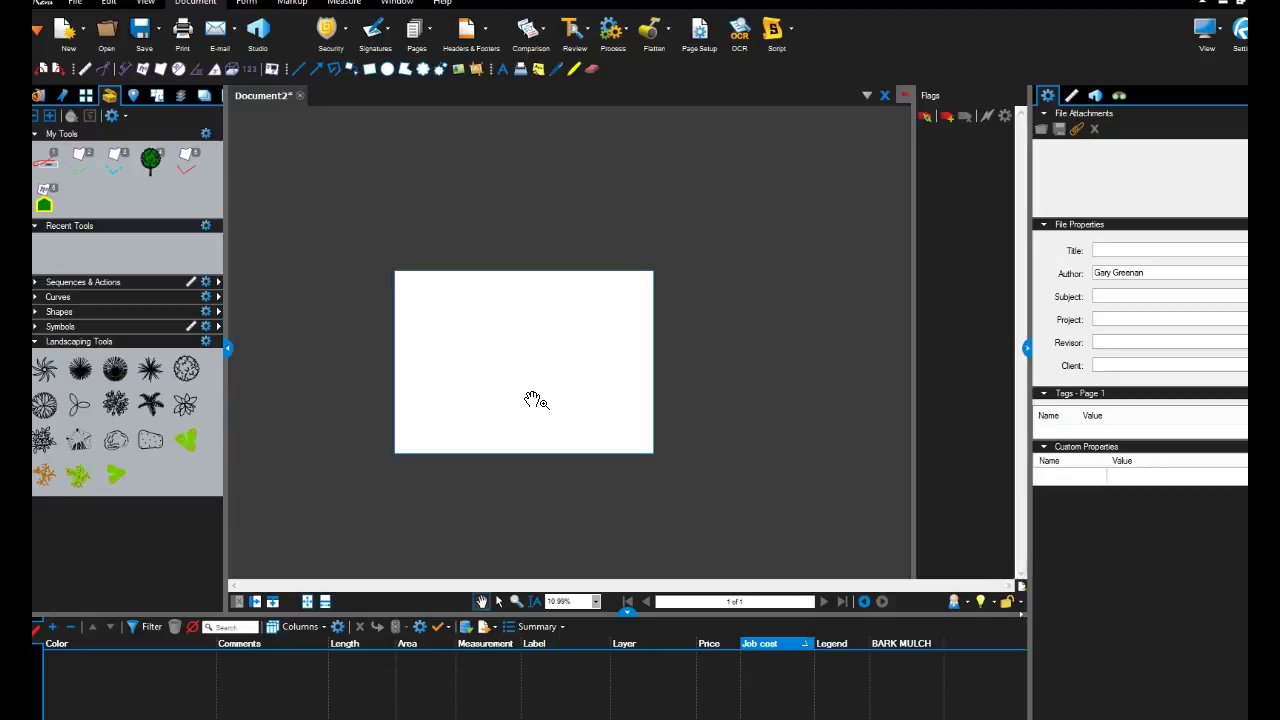
left_click_drag(503, 382, 508, 365)
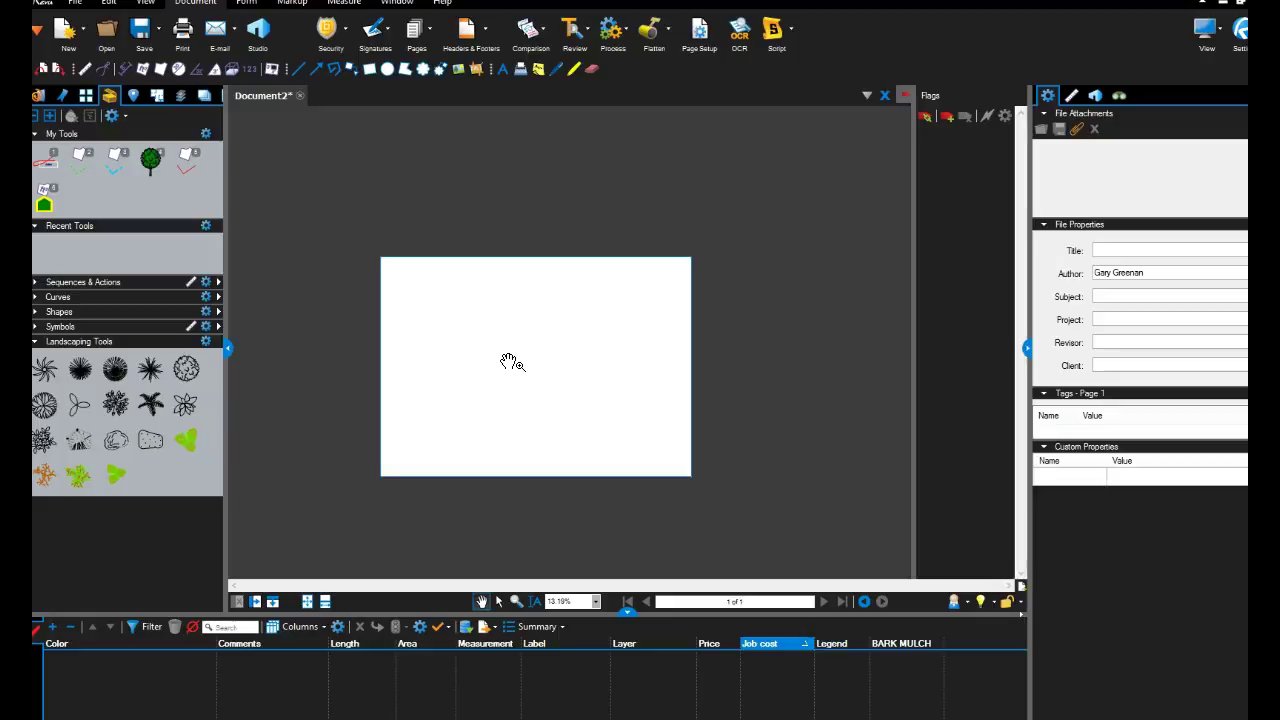
scroll(510, 362, "up", 3)
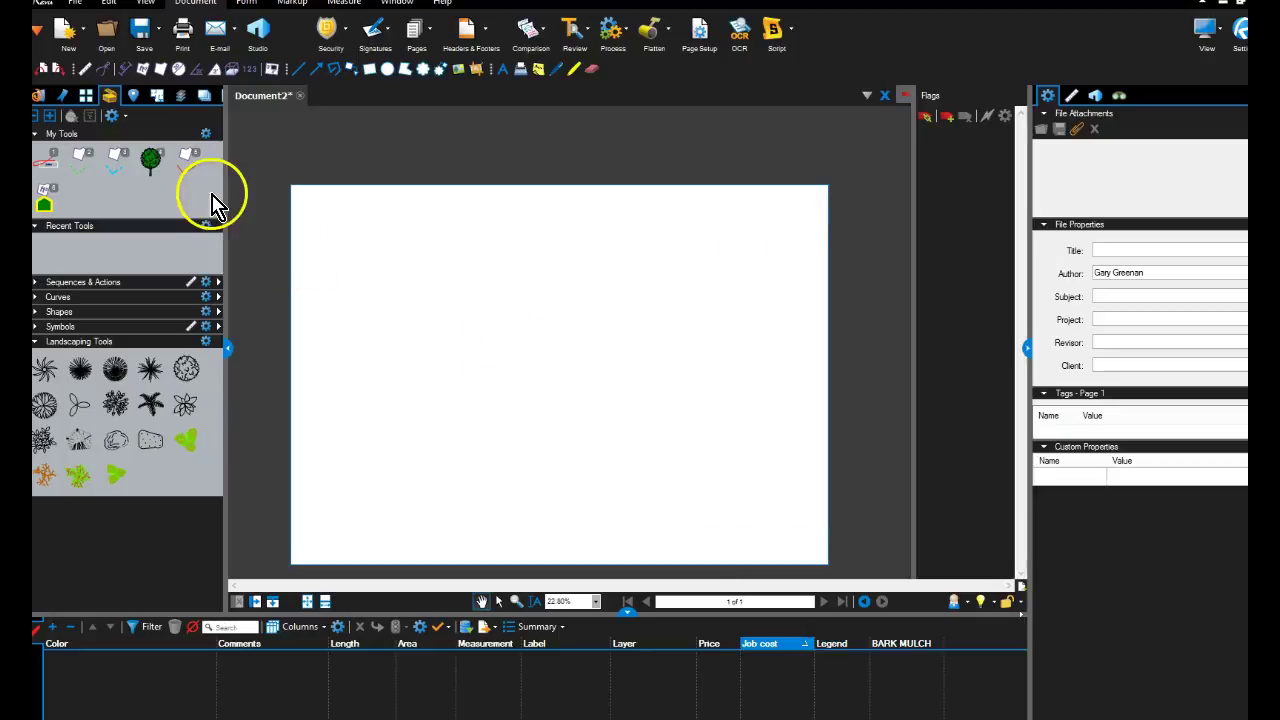
left_click(150, 160)
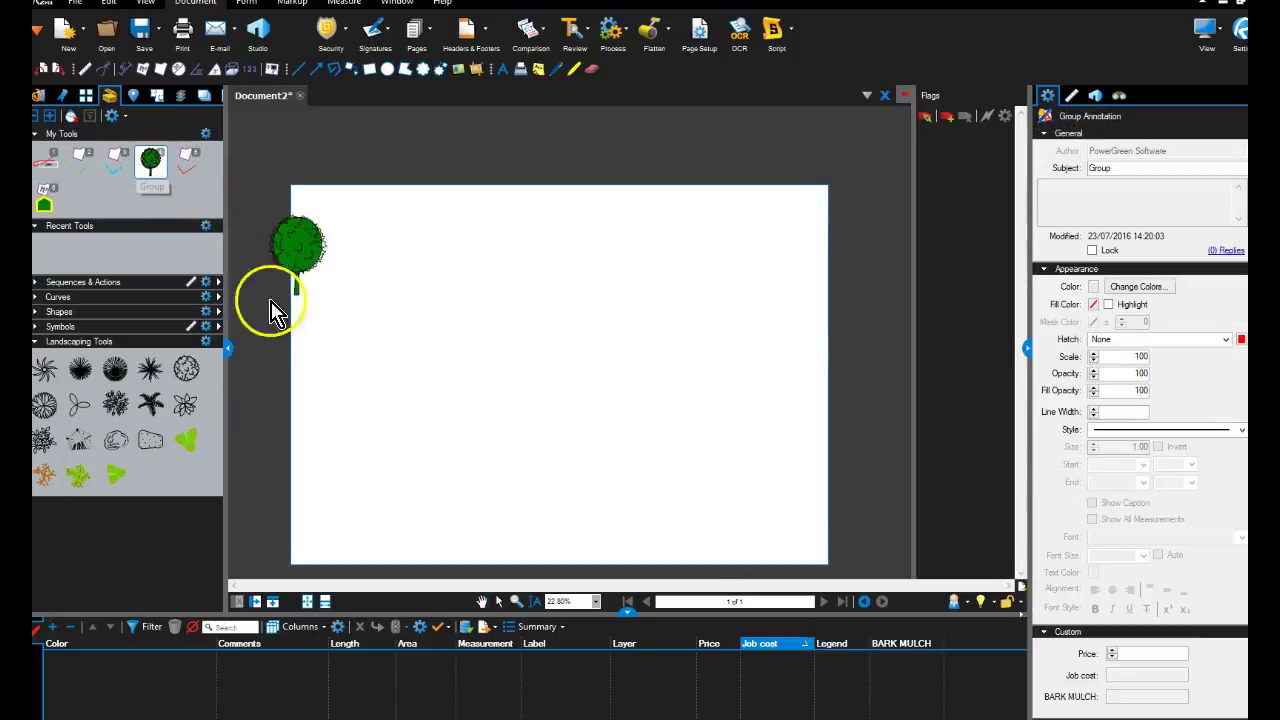
left_click(349, 318)
scroll(395, 308, "up", 2)
scroll(405, 300, "up", 3)
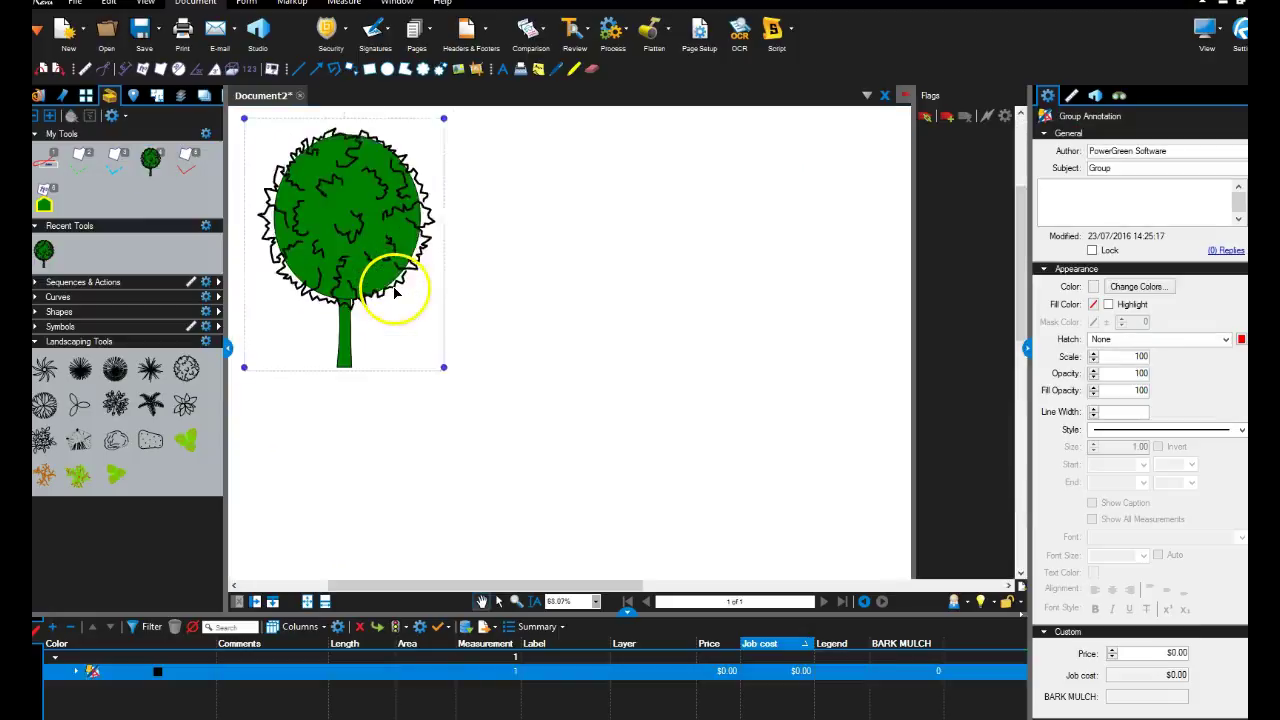
key("Delete")
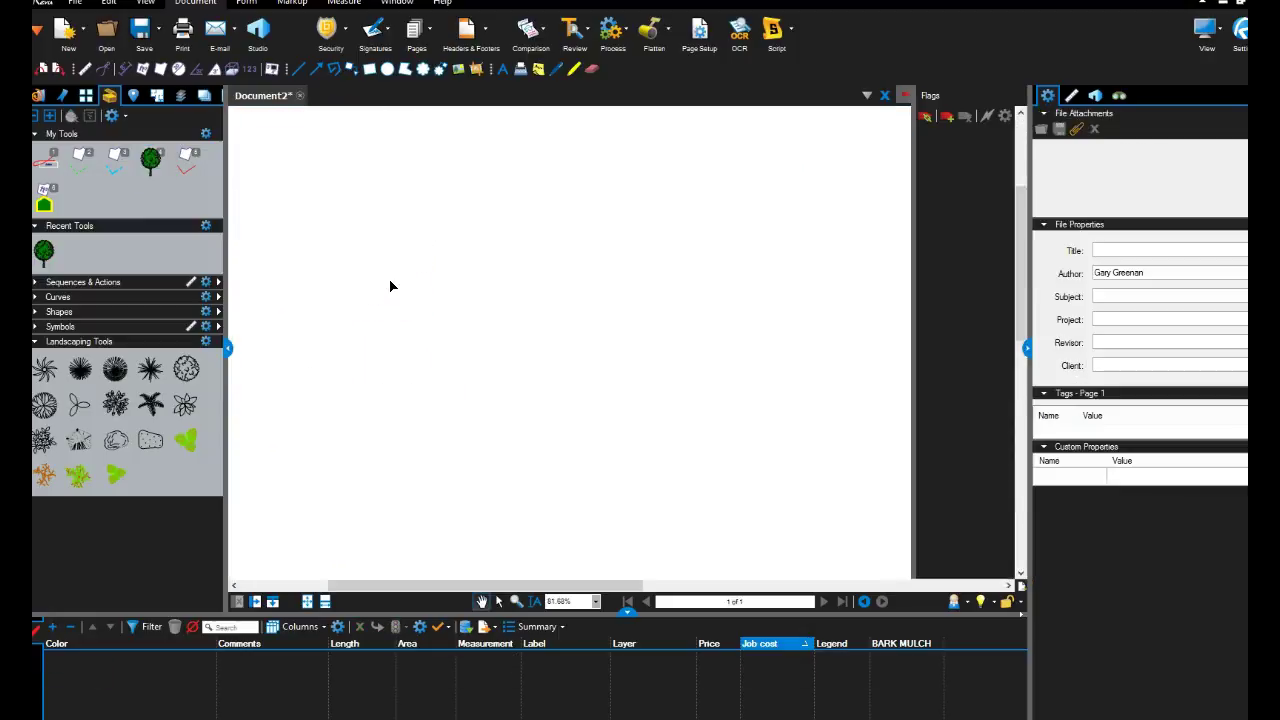
Draw an ellipse tree crown and trace a narrow polygon trunk below it
left_click(389, 69)
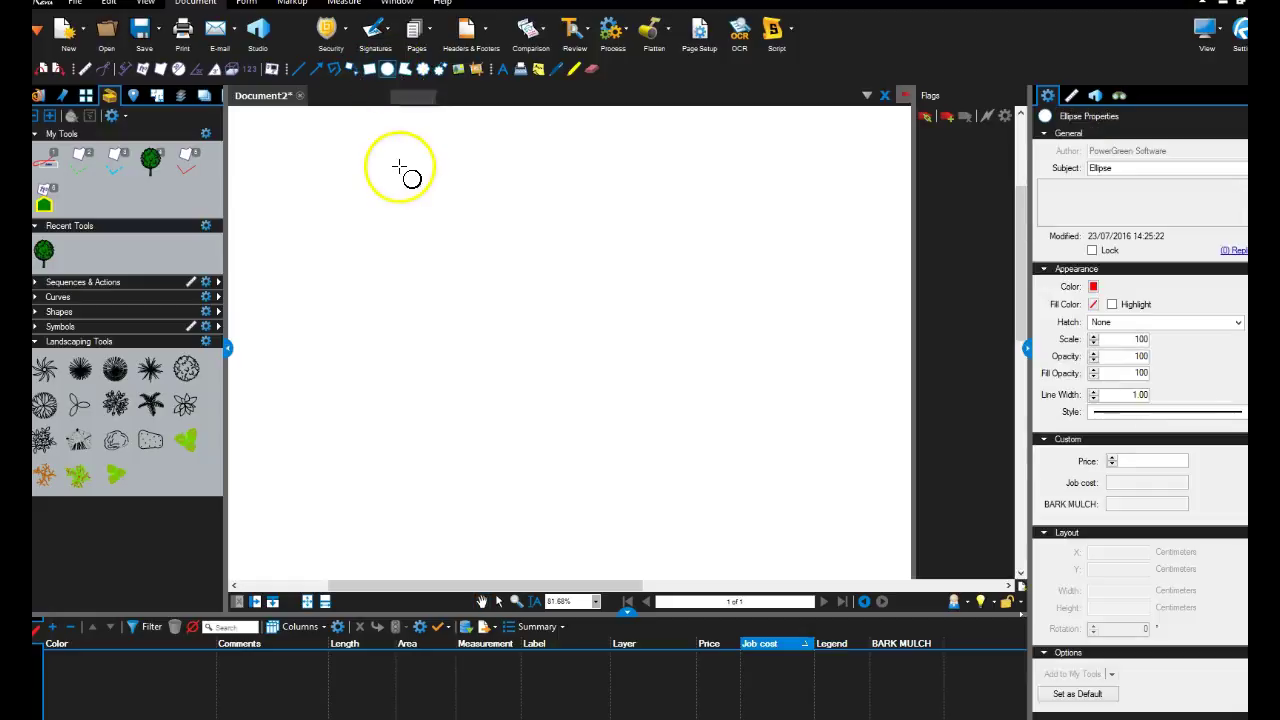
left_click_drag(395, 174, 480, 281)
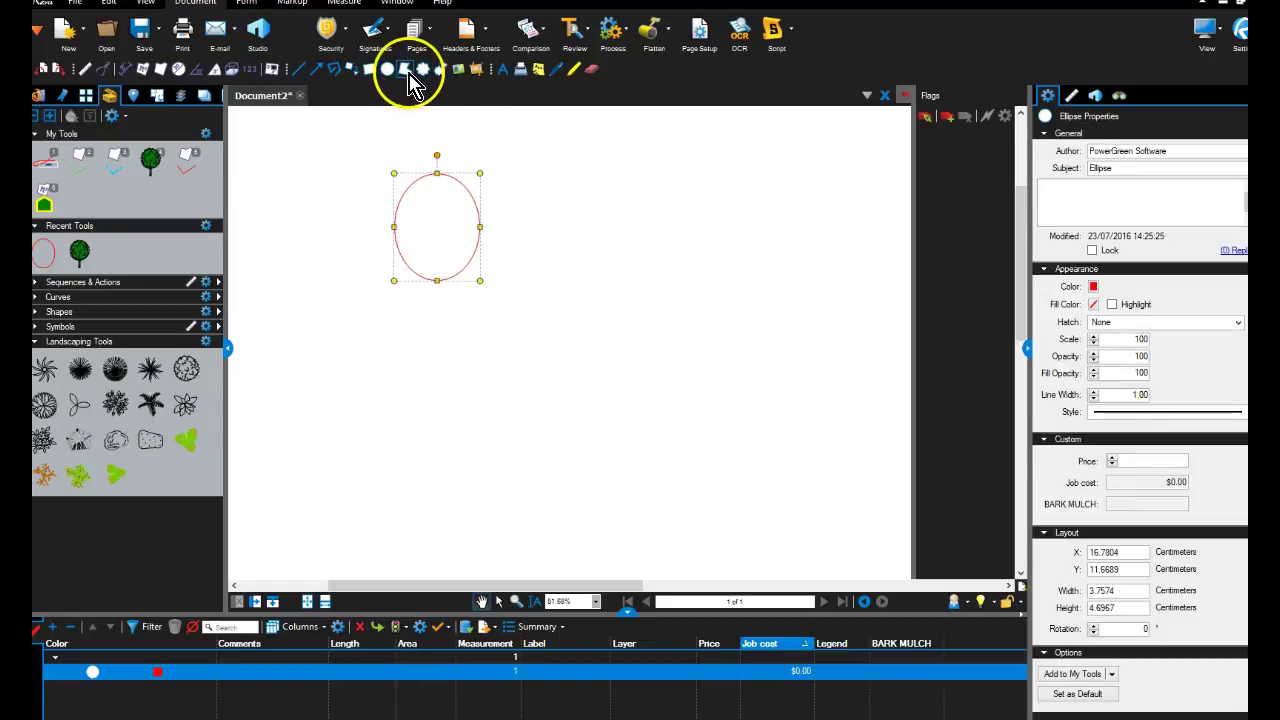
left_click(404, 69)
scroll(424, 258, "up", 3)
scroll(430, 290, "up", 2)
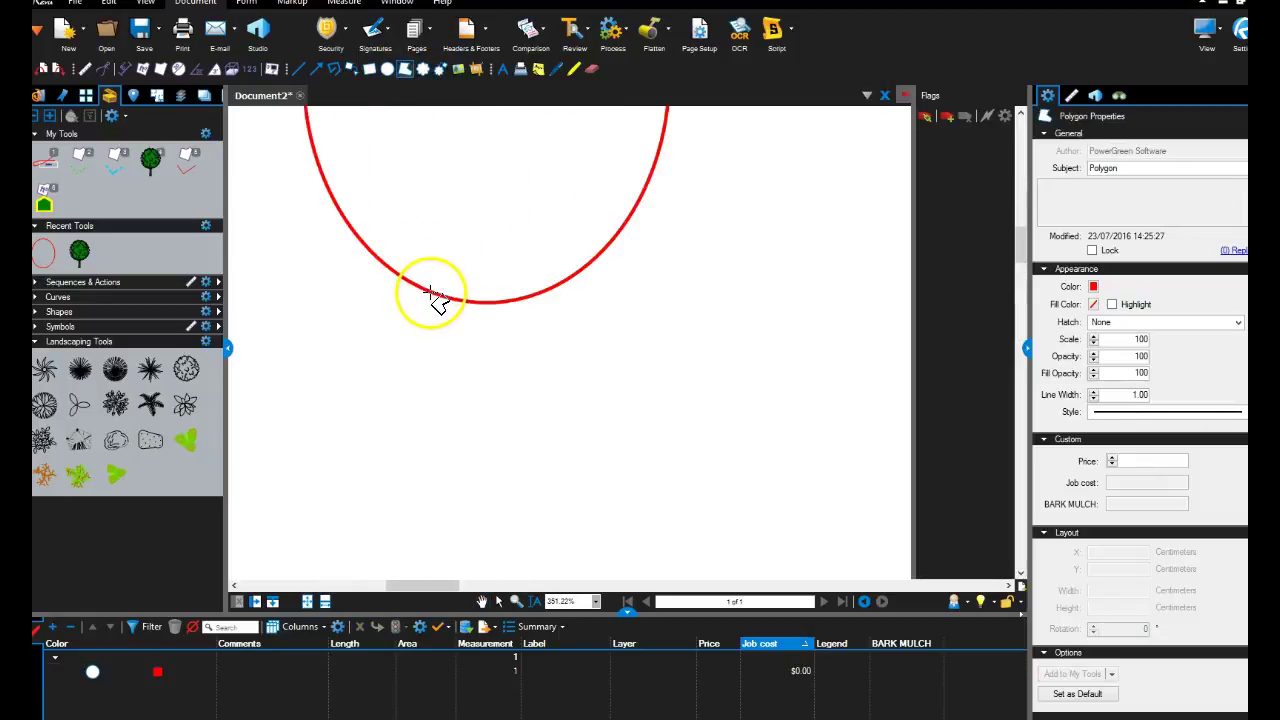
left_click(432, 294)
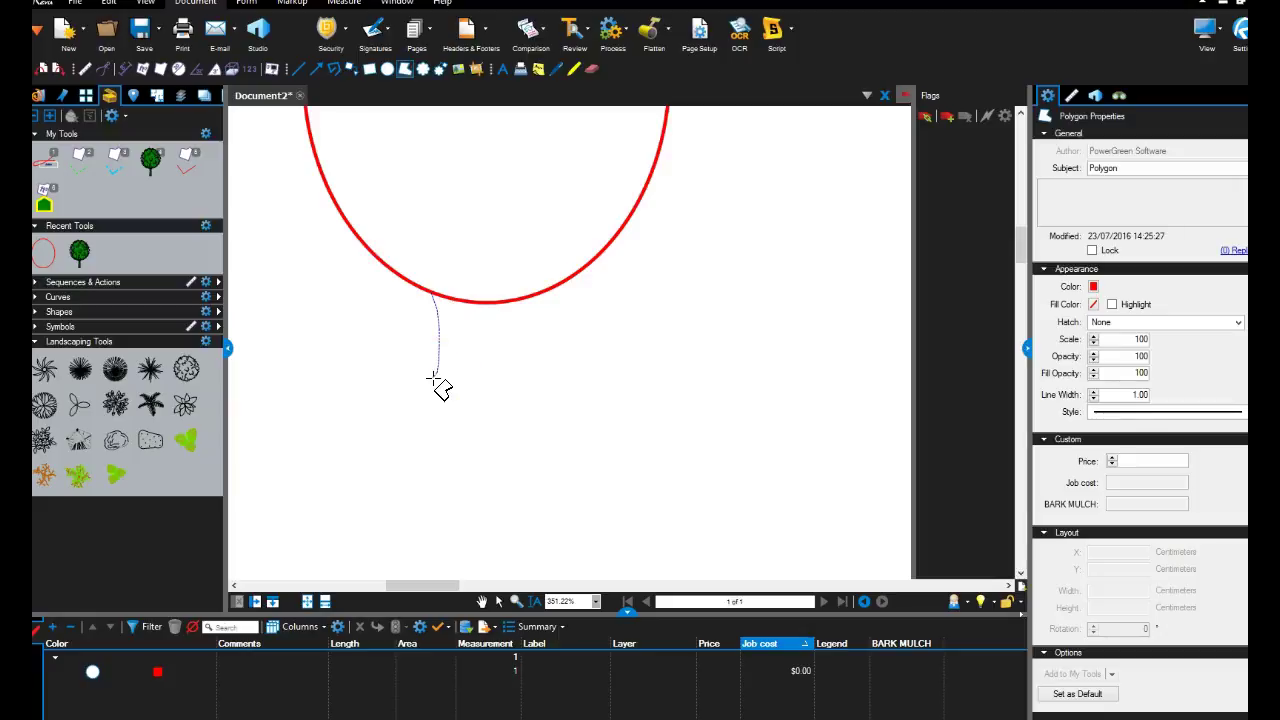
left_click_drag(435, 387, 435, 440)
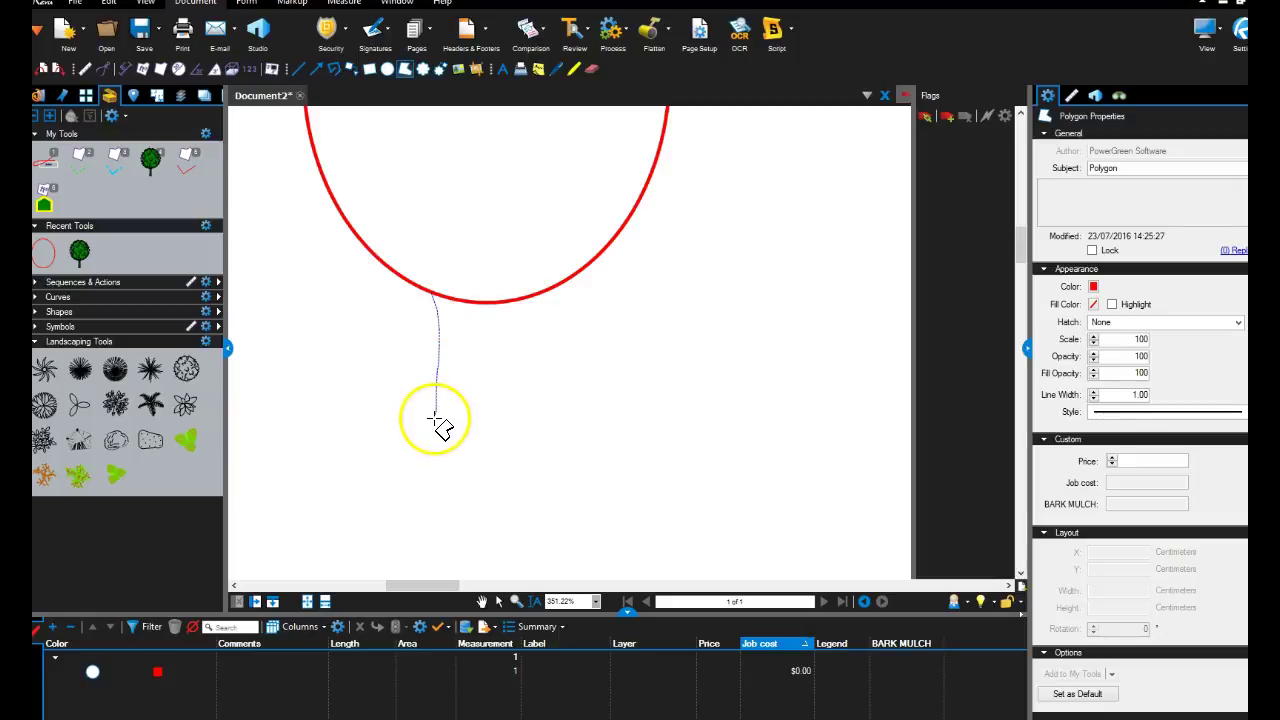
scroll(437, 441, "down", 3)
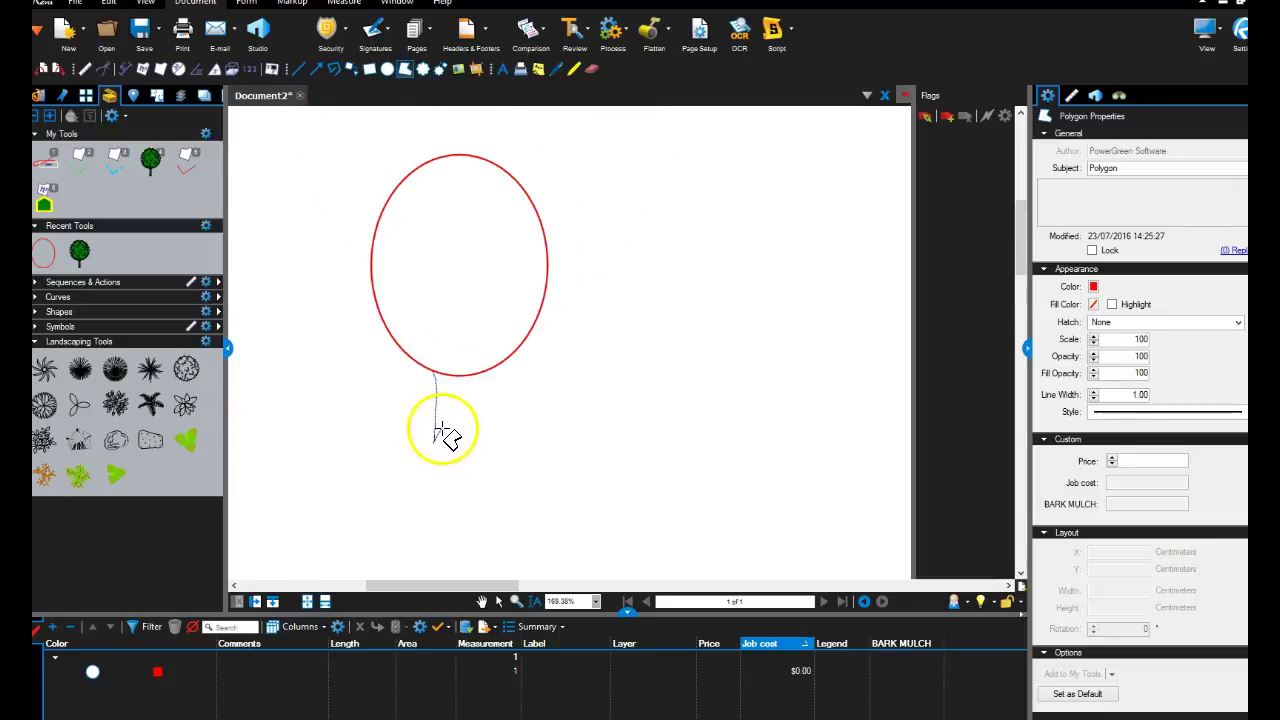
mouse_move(442, 444)
left_mouse_down()
mouse_move(453, 446)
mouse_move(452, 374)
left_mouse_up()
Nudge the crown ellipse slightly left to sit over the trunk
scroll(450, 379, "up", 5)
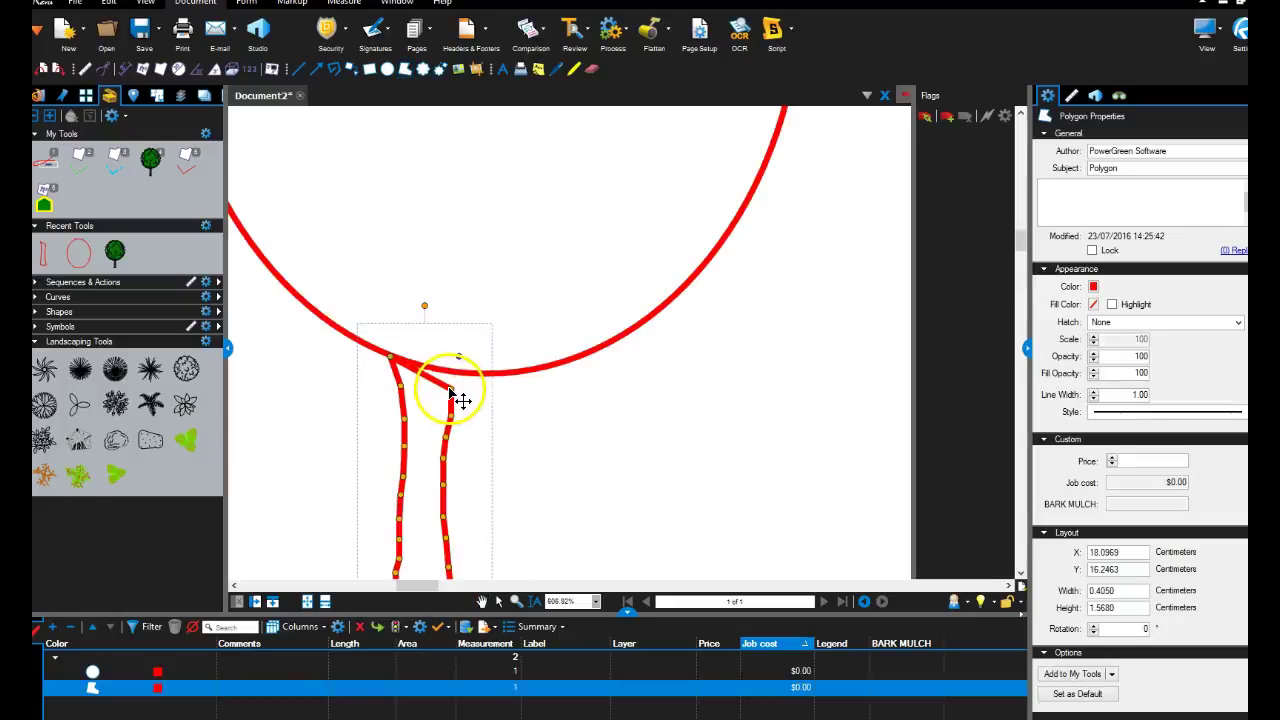
scroll(457, 380, "down", 2)
left_click_drag(500, 371, 488, 373)
scroll(488, 373, "down", 5)
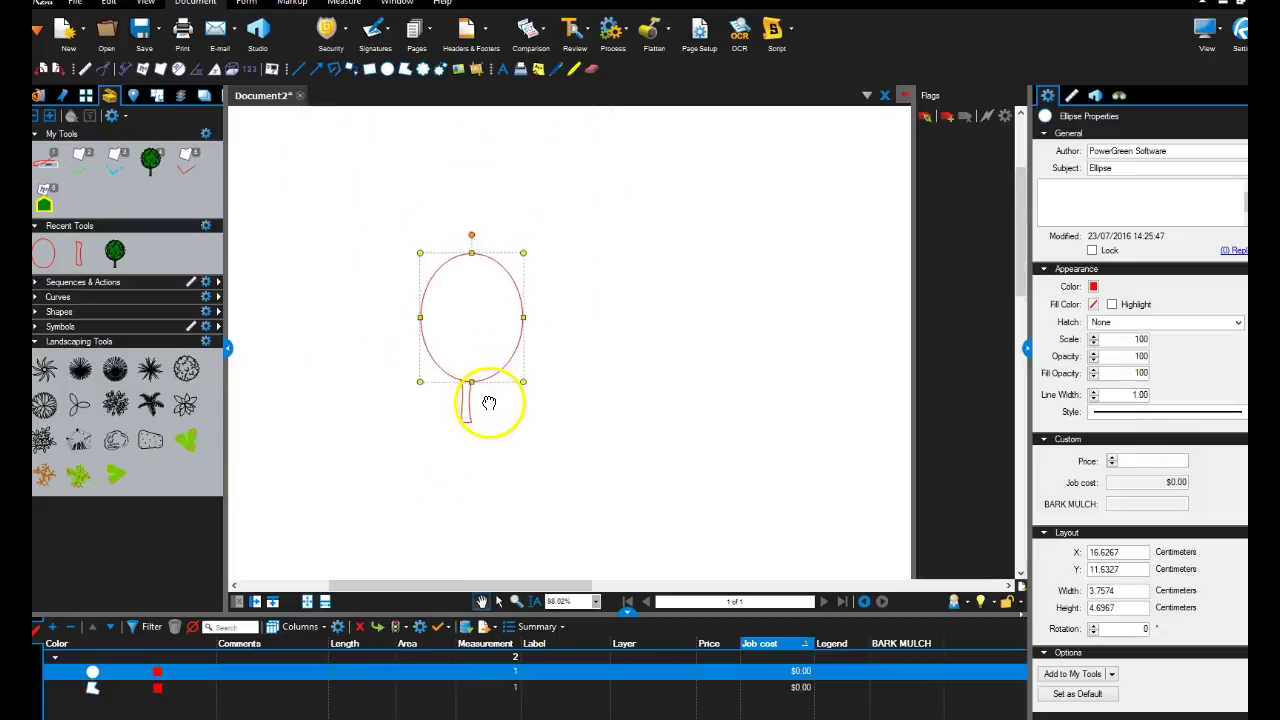
left_click(539, 428)
Select the crown and trunk and group them into one tree
scroll(539, 428, "down", 1)
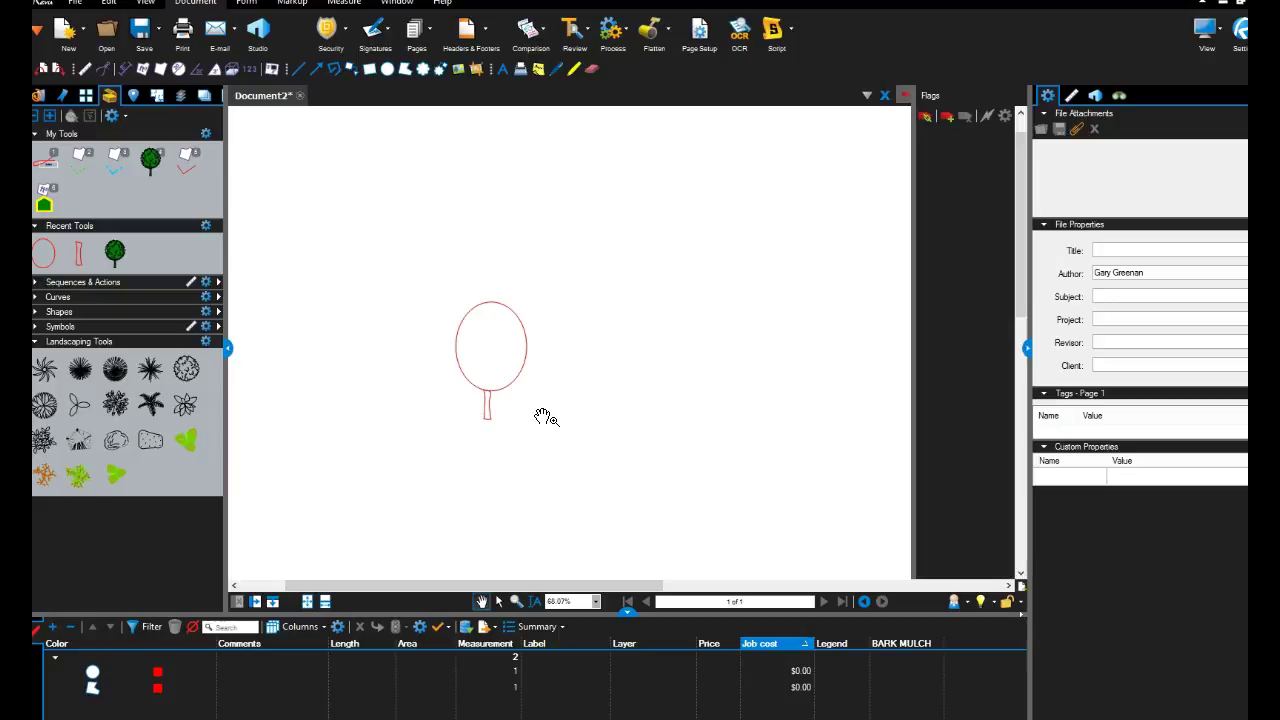
key("ctrl+a")
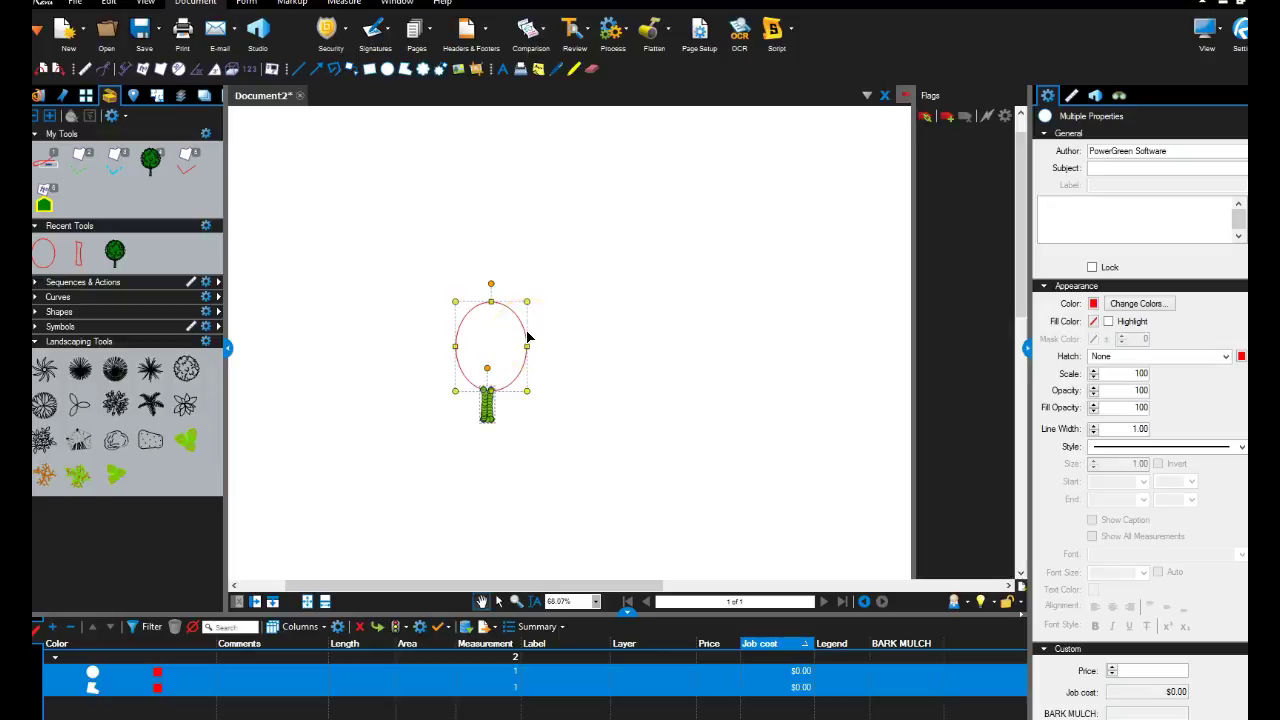
right_click(527, 337)
left_click(558, 545)
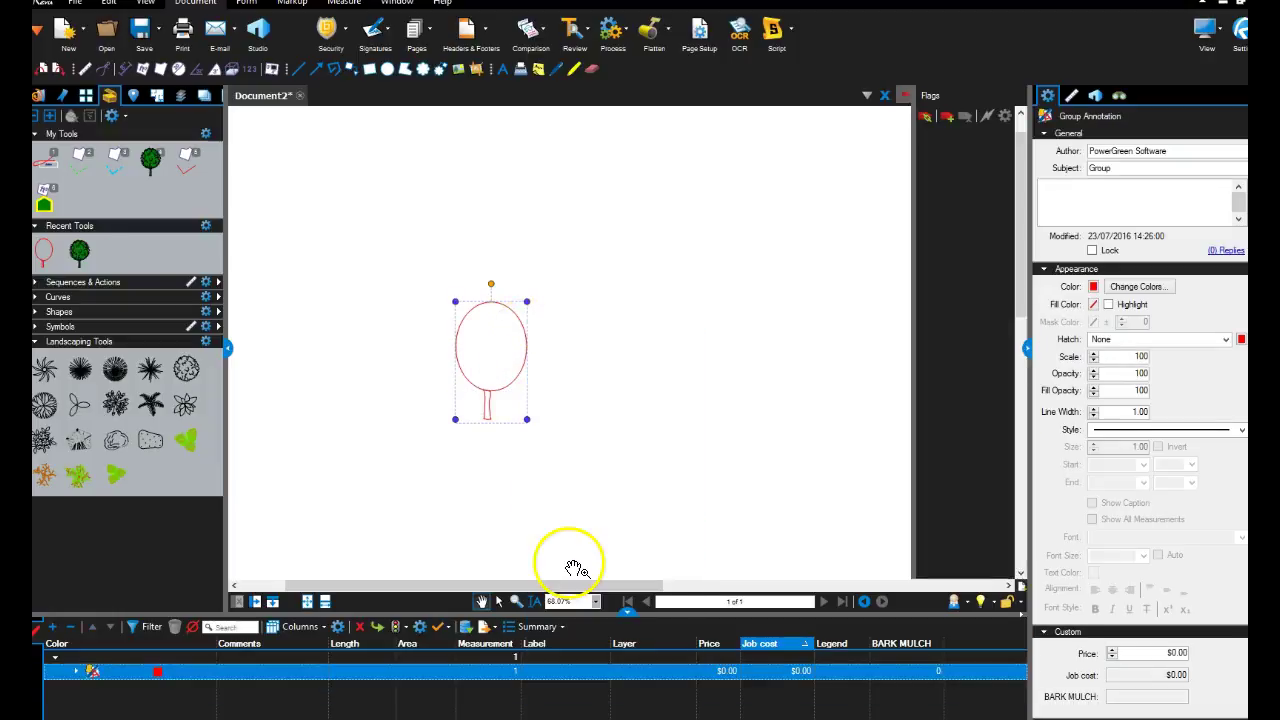
Give the grouped tree a green fill and a black outline
left_click(1095, 305)
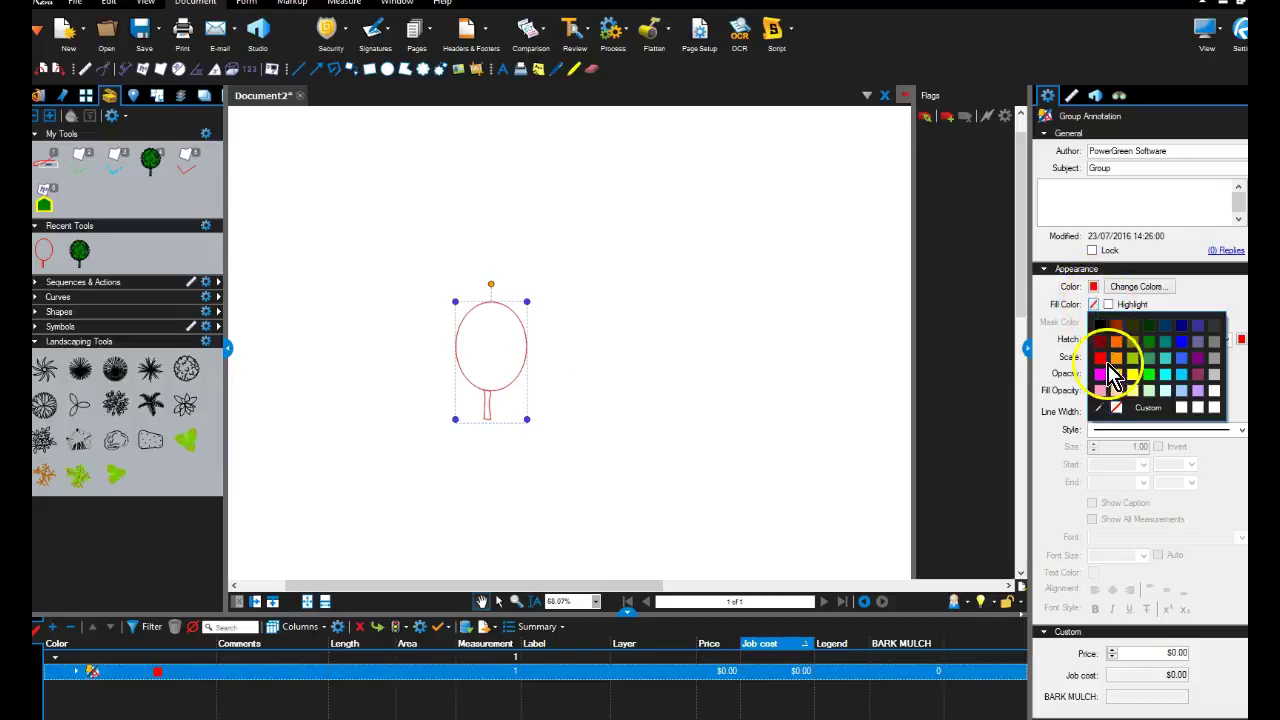
left_click(1140, 357)
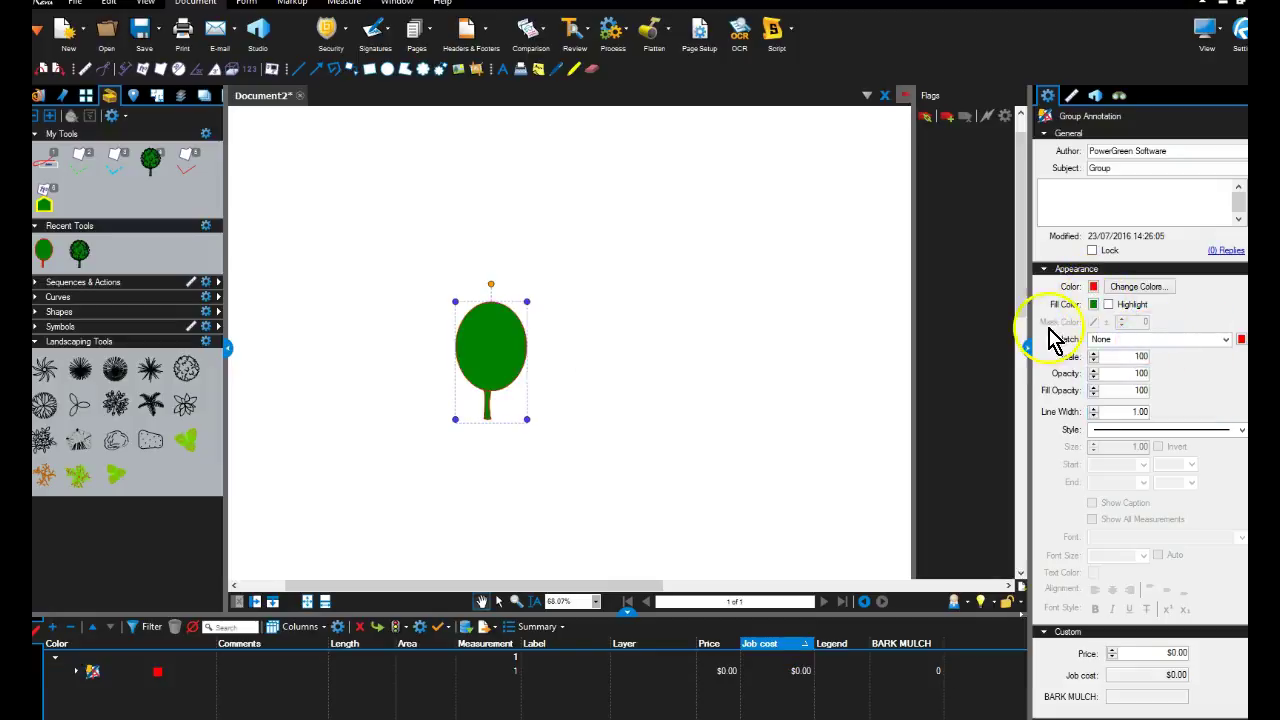
left_click(1093, 287)
left_click(1096, 302)
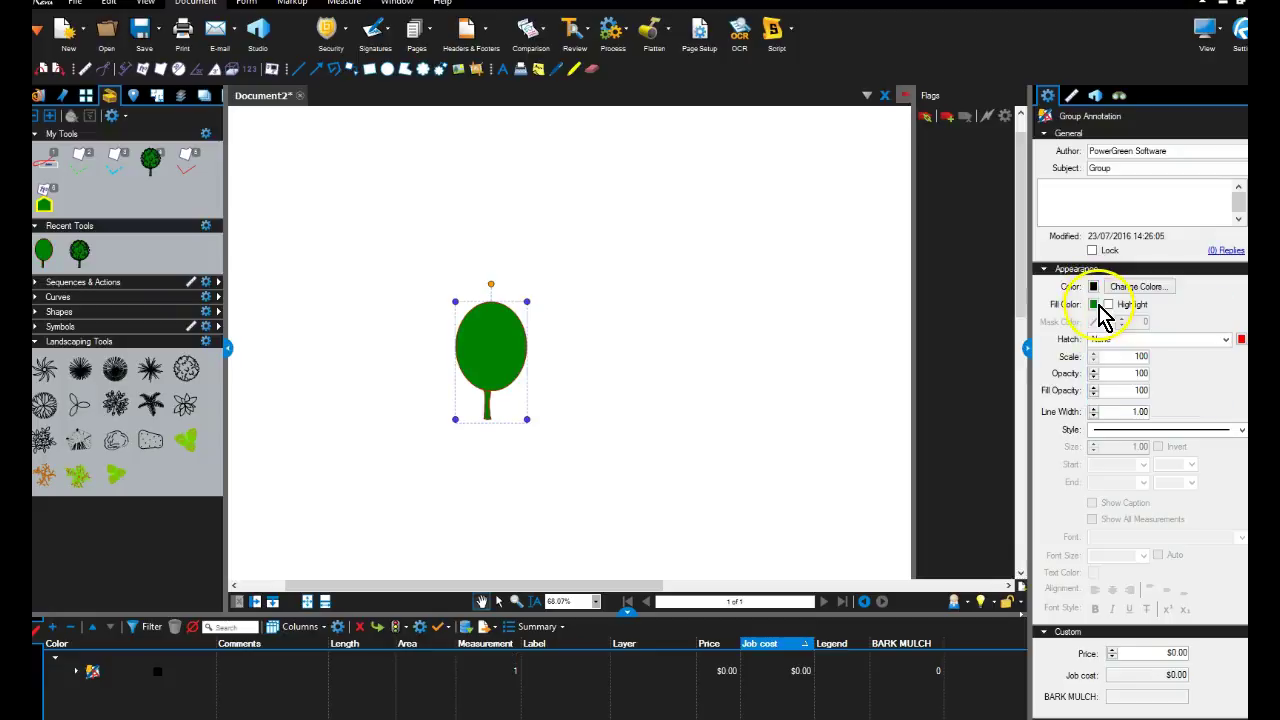
scroll(628, 335, "up", 1)
left_click(623, 343)
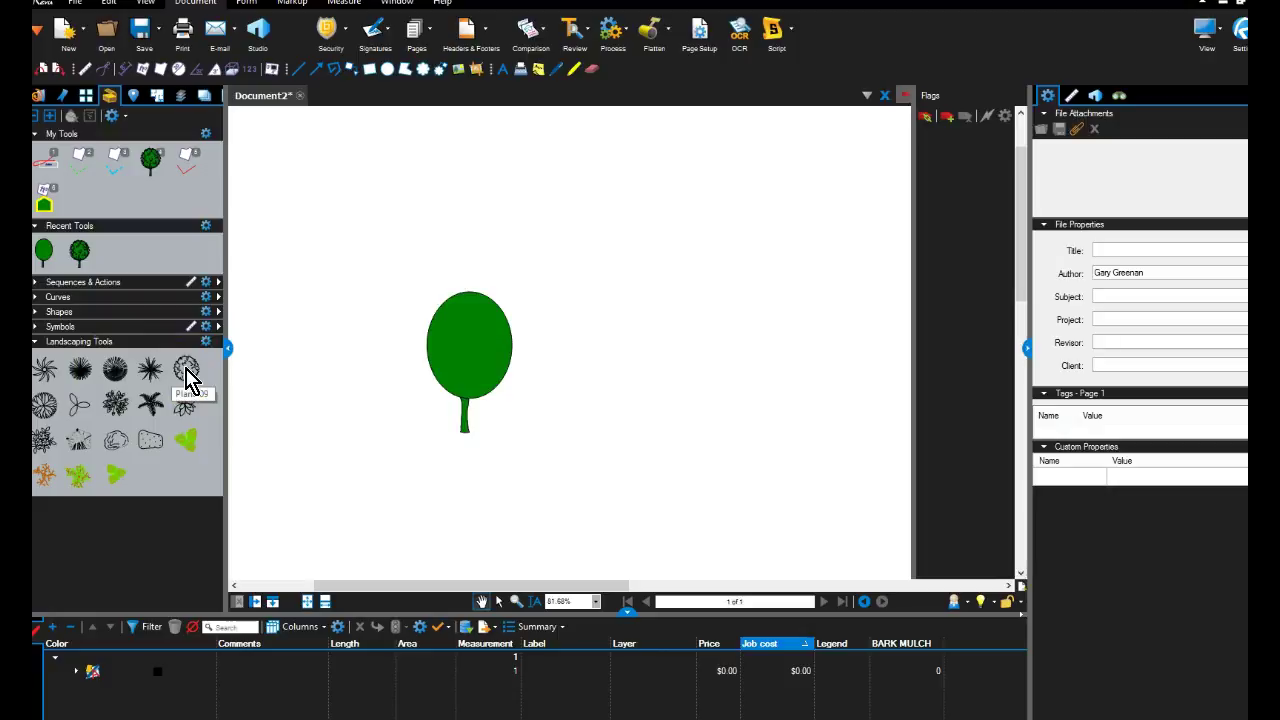
Place the Plant-09 foliage symbol on the tree crown and enlarge it
left_click(186, 372)
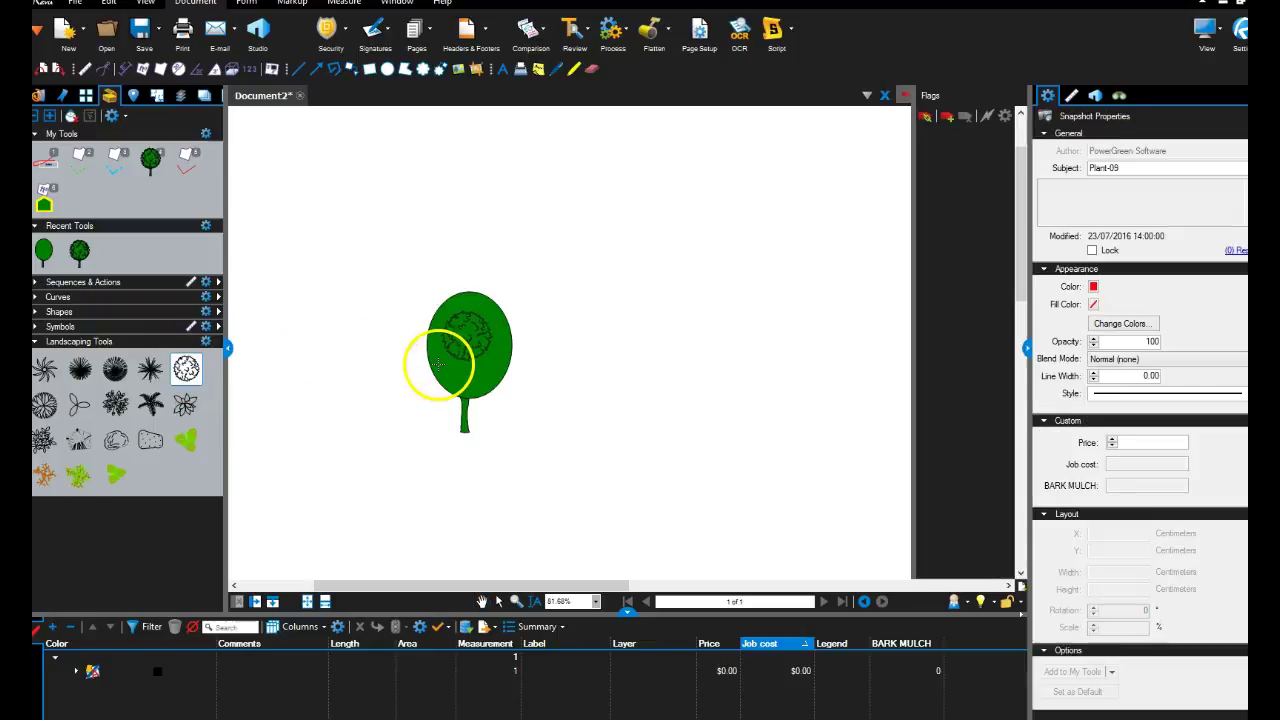
left_click(437, 366)
scroll(470, 356, "up", 4)
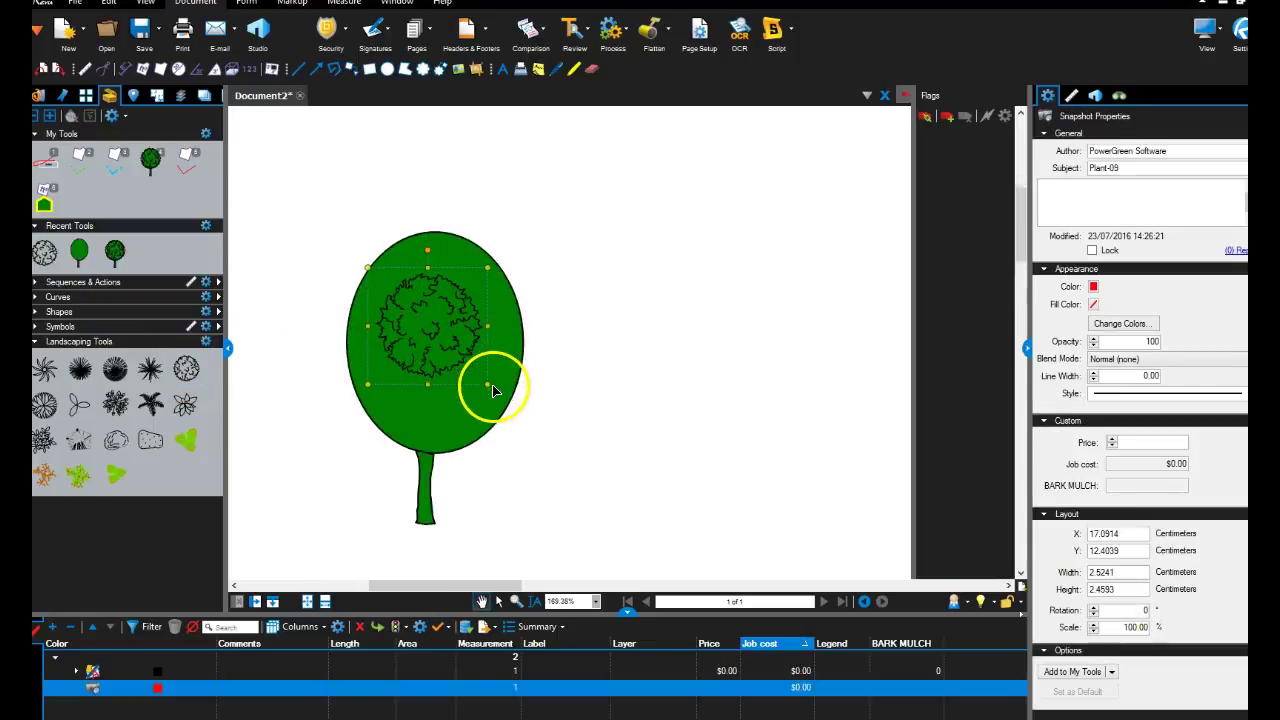
left_click_drag(494, 394, 517, 449)
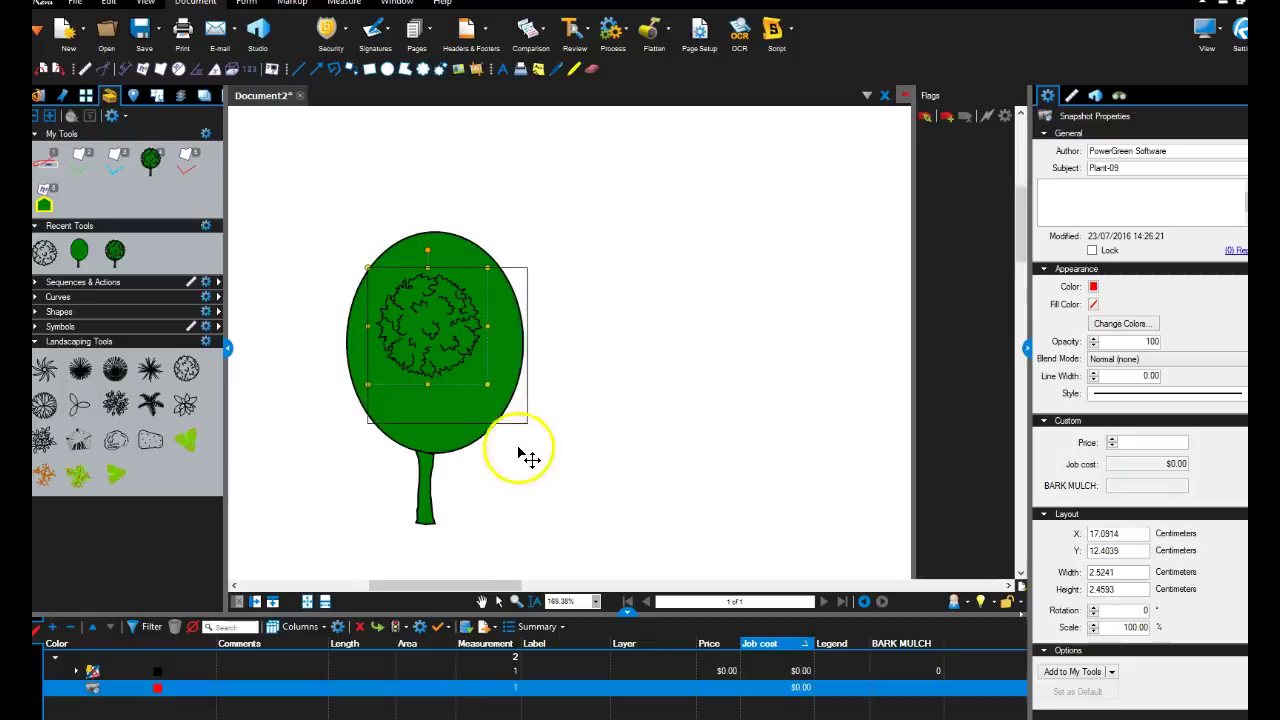
left_click(361, 263)
Resize the foliage symbol on every side so it covers the whole crown
left_click(415, 287)
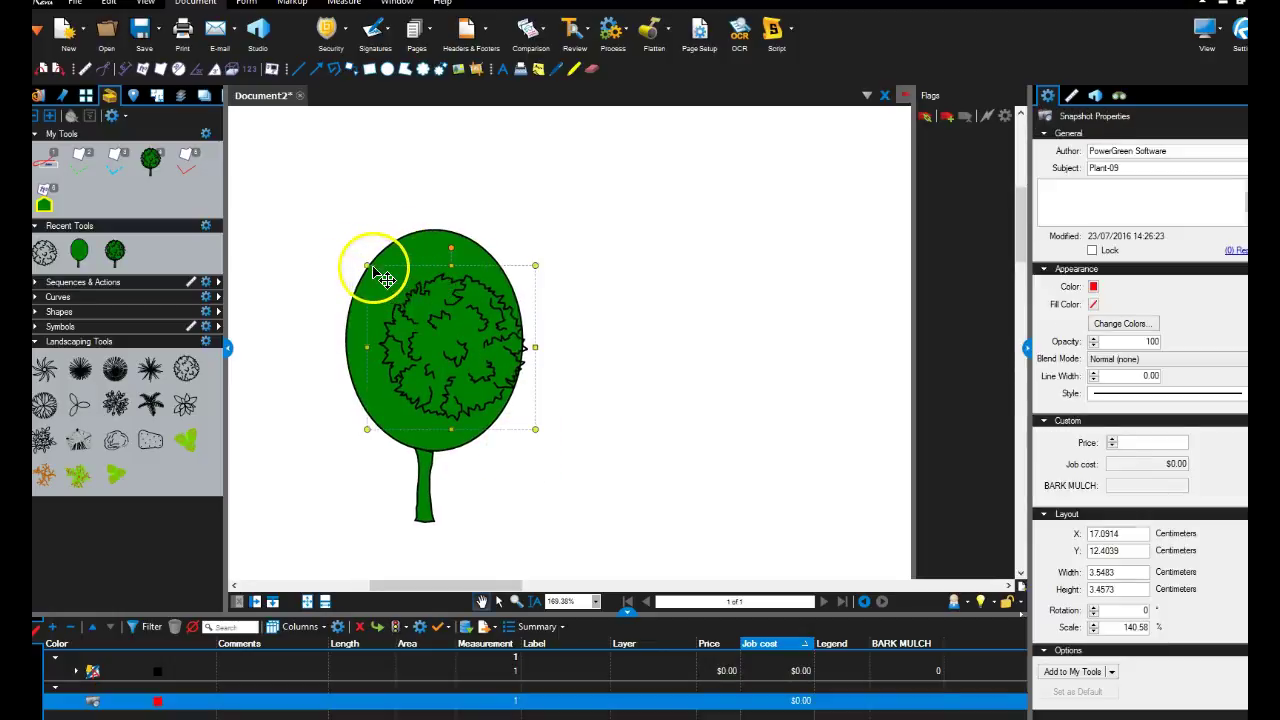
left_click_drag(361, 255, 321, 220)
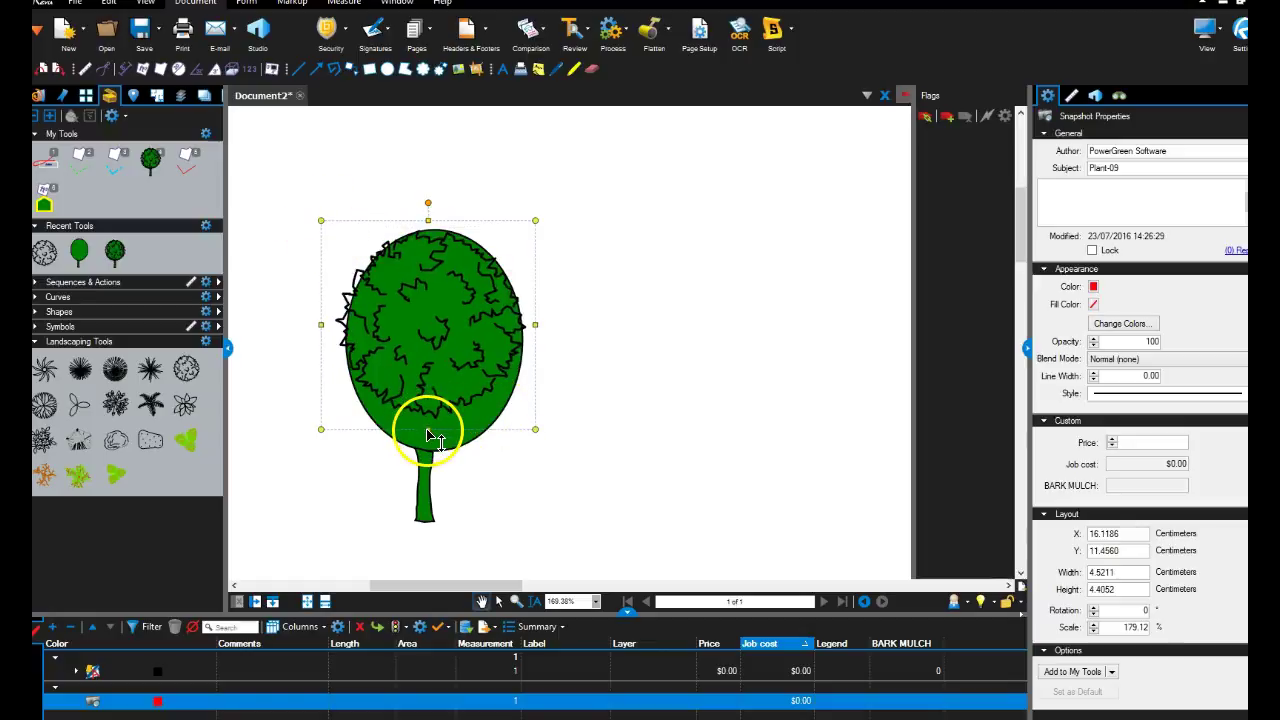
left_click_drag(428, 432, 430, 470)
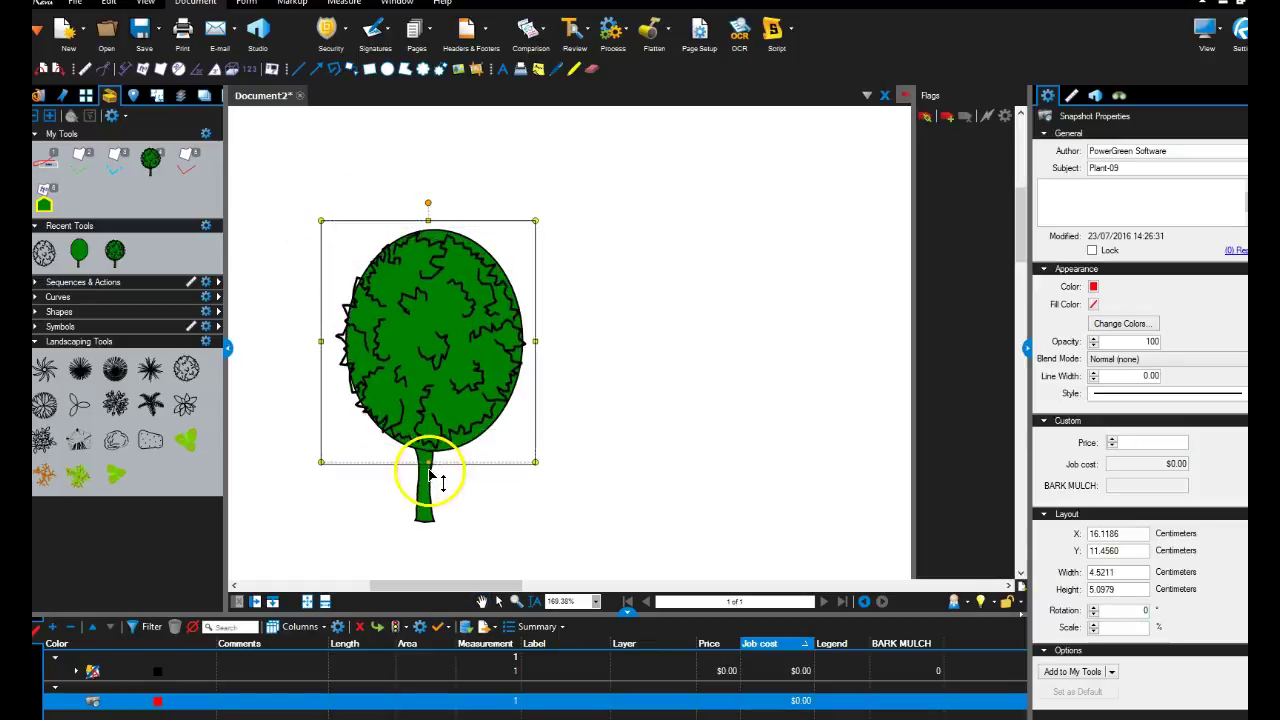
left_click_drag(535, 468, 538, 472)
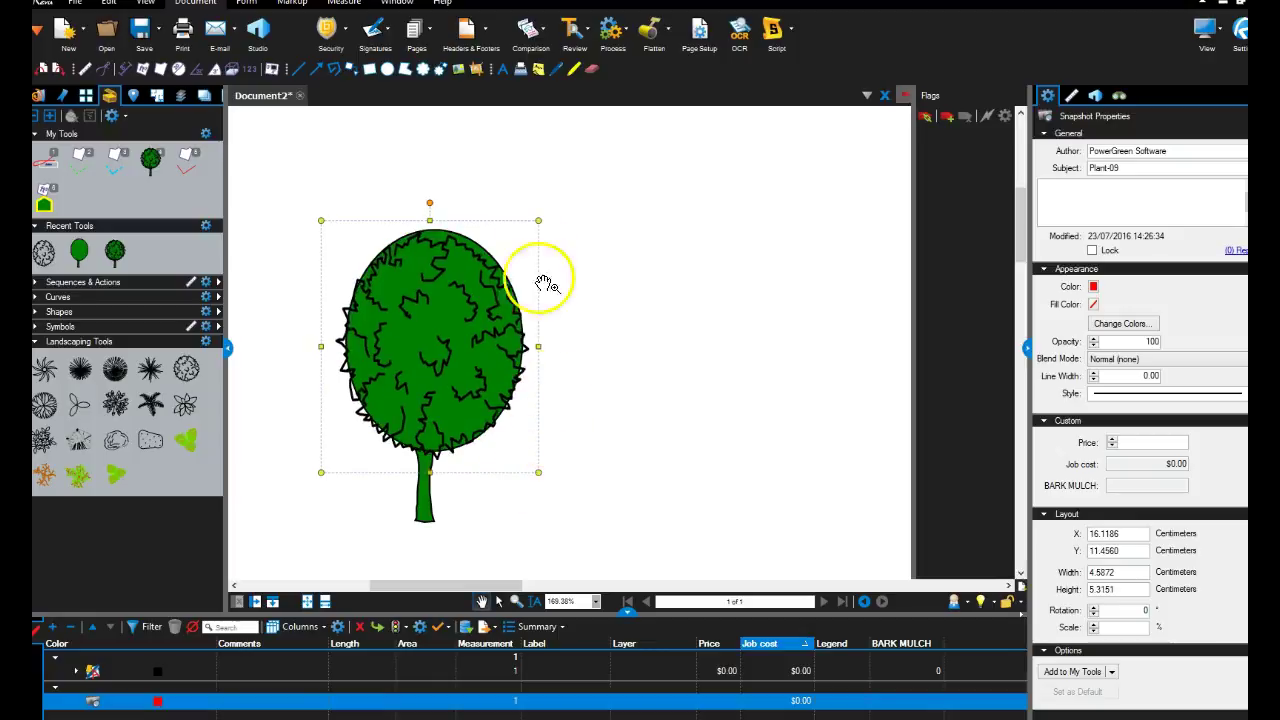
left_click_drag(536, 230, 544, 216)
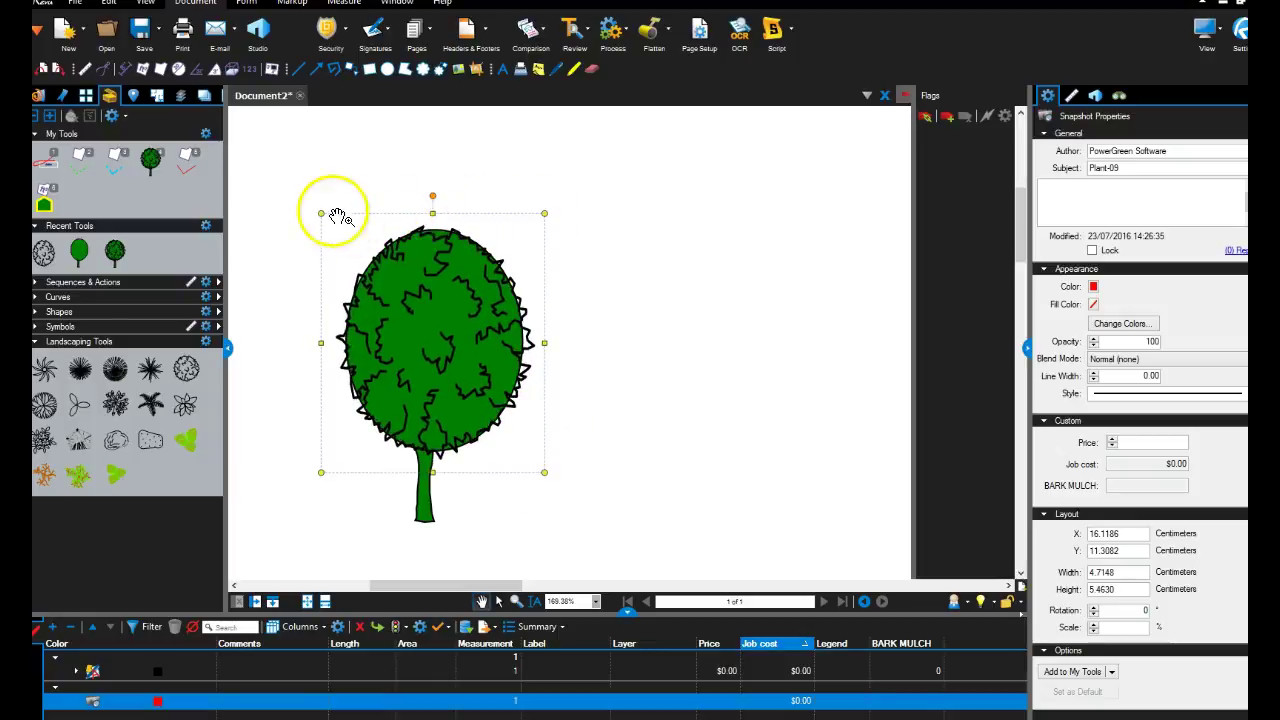
left_click_drag(322, 216, 319, 213)
scroll(686, 408, "down", 1)
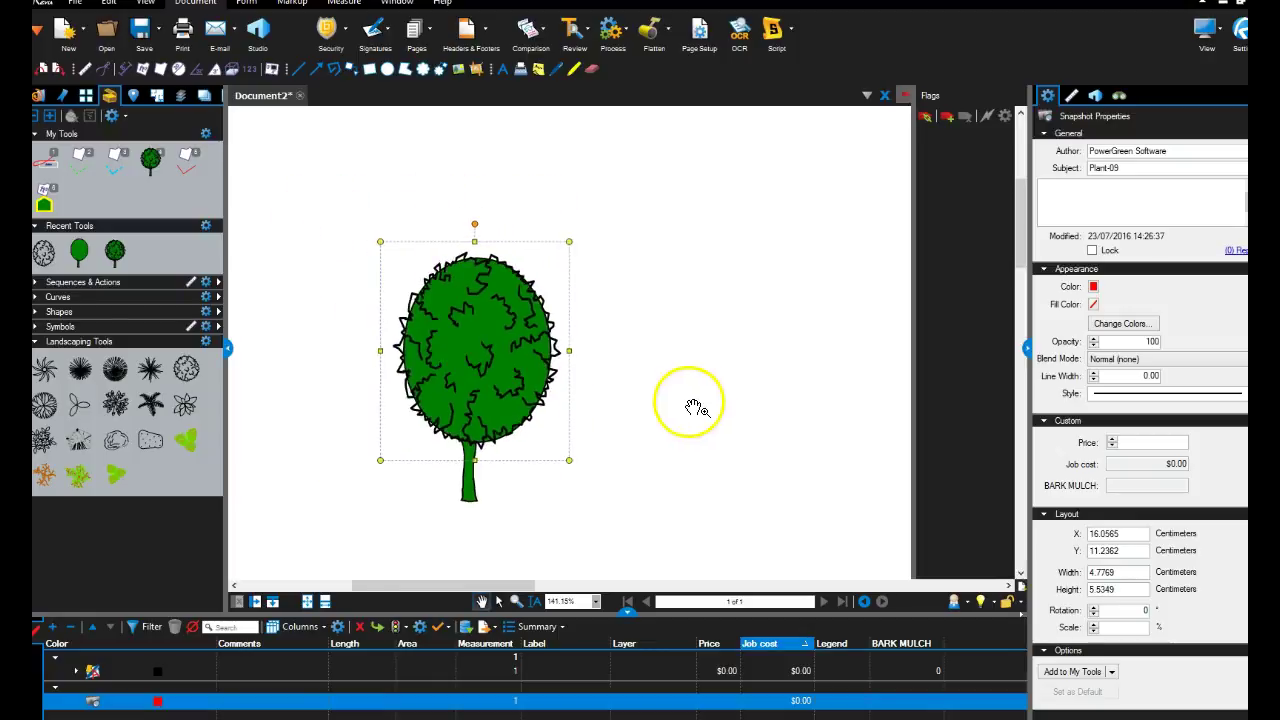
scroll(657, 415, "down", 1)
left_click(543, 495)
scroll(543, 495, "down", 1)
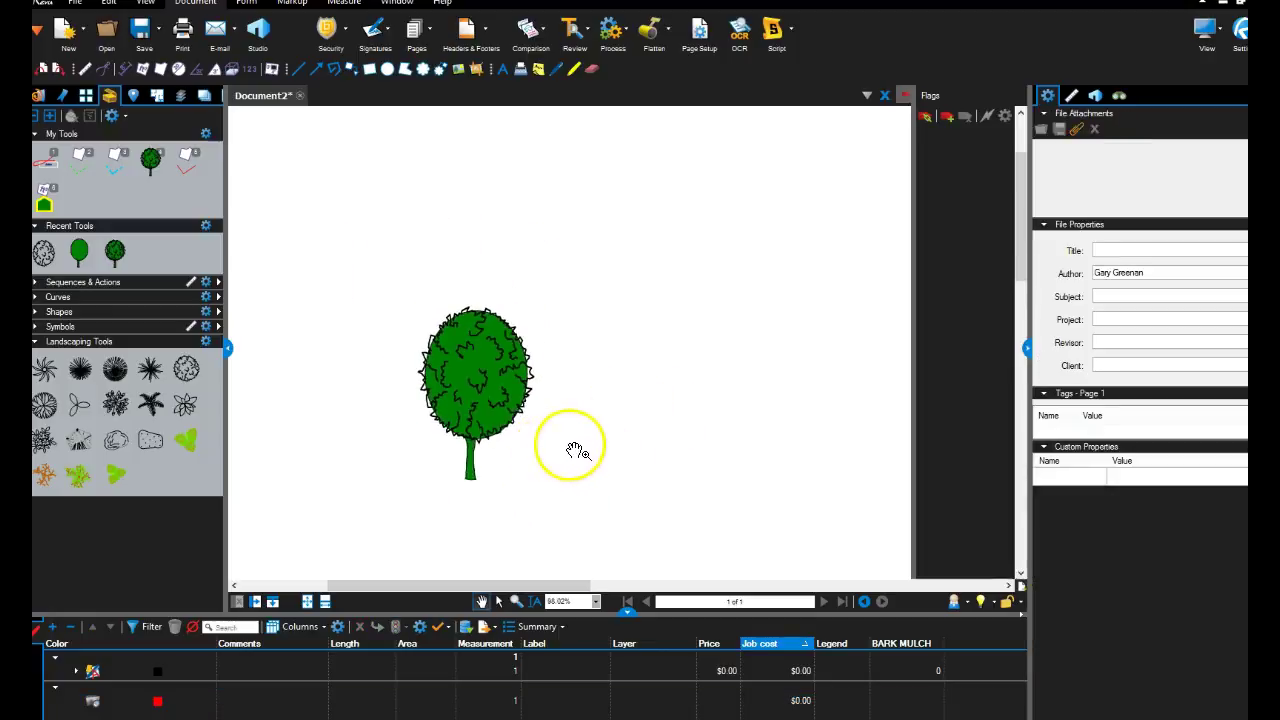
scroll(571, 449, "down", 1)
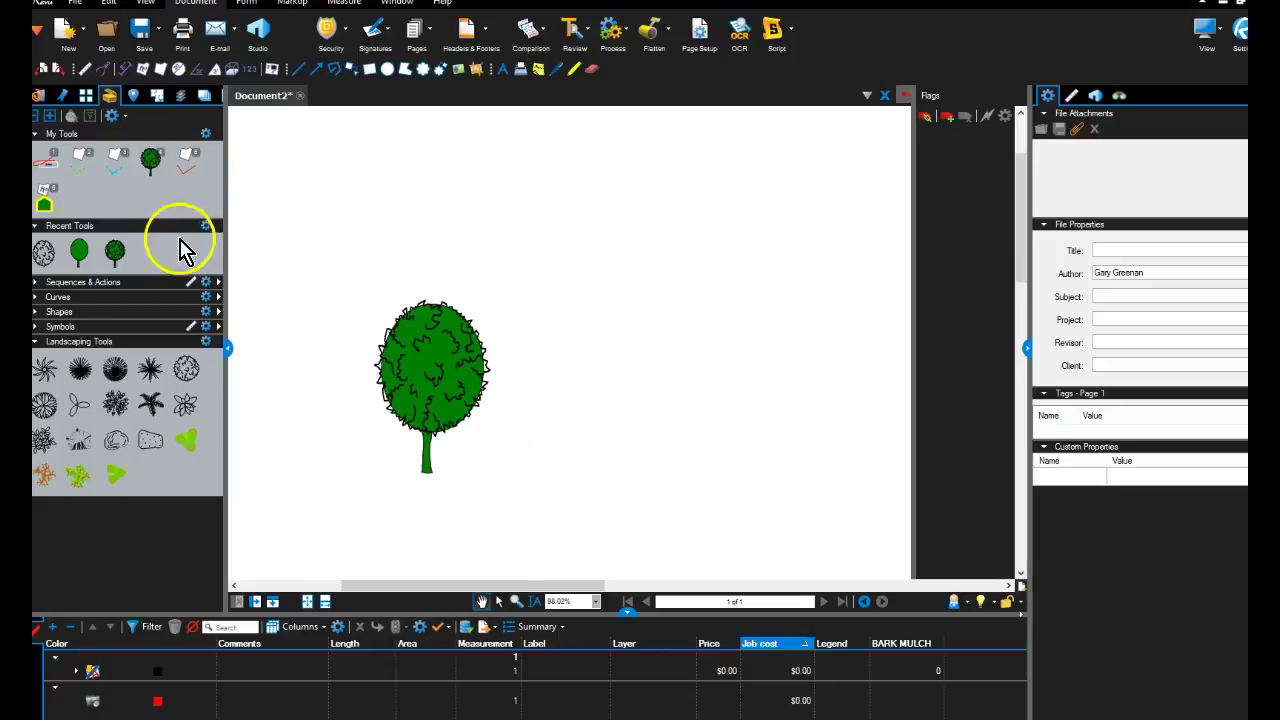
Group the green foliage and the trunk into a single tree
left_click(409, 314)
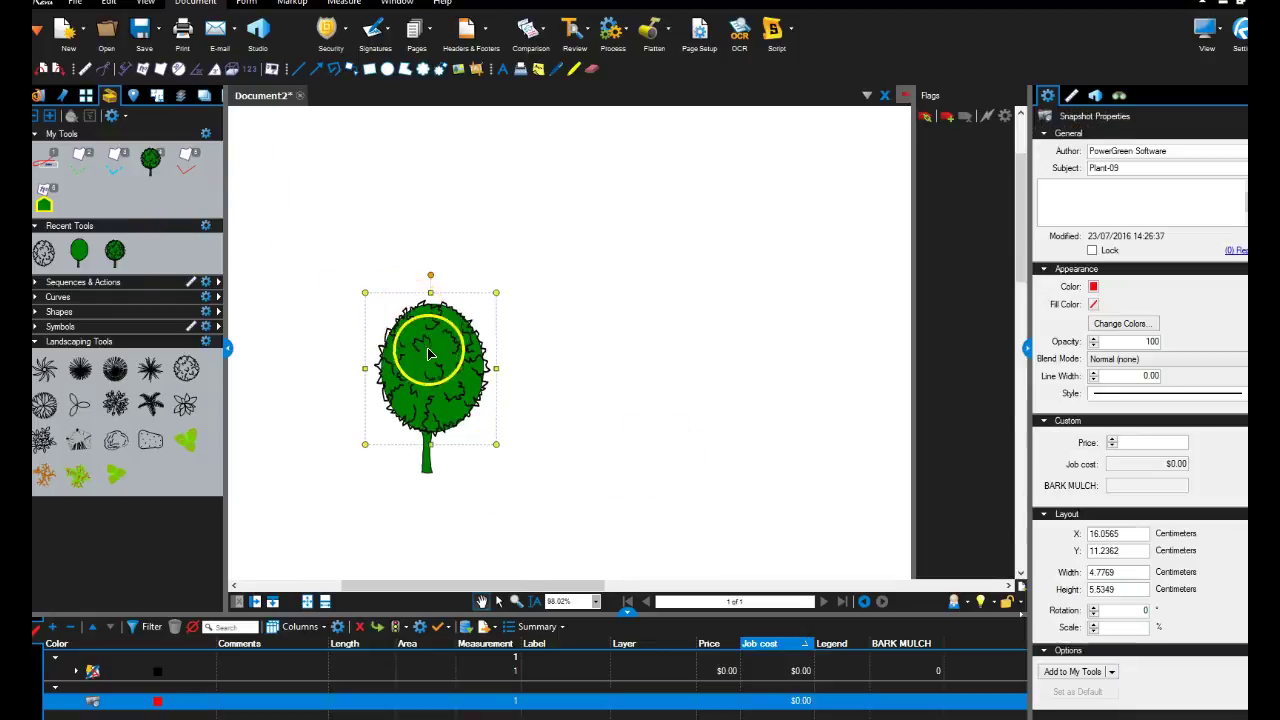
left_click(430, 360, "shift")
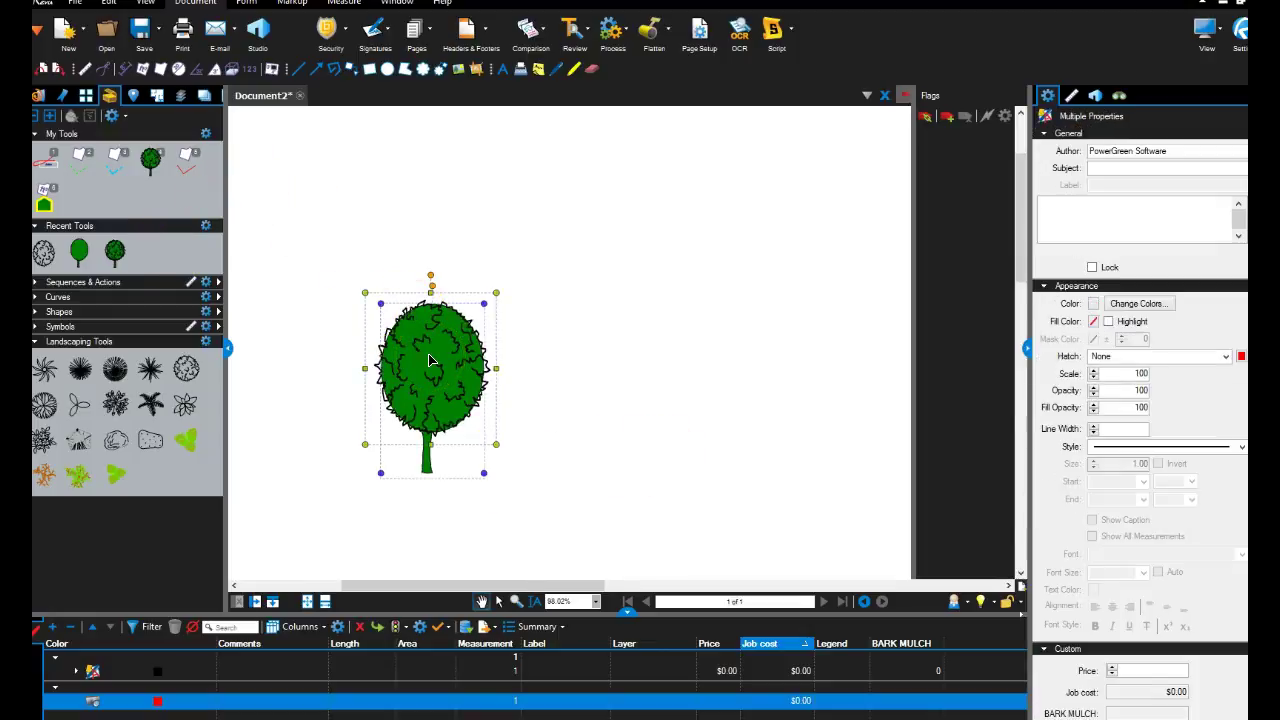
right_click(428, 332)
left_click(515, 567)
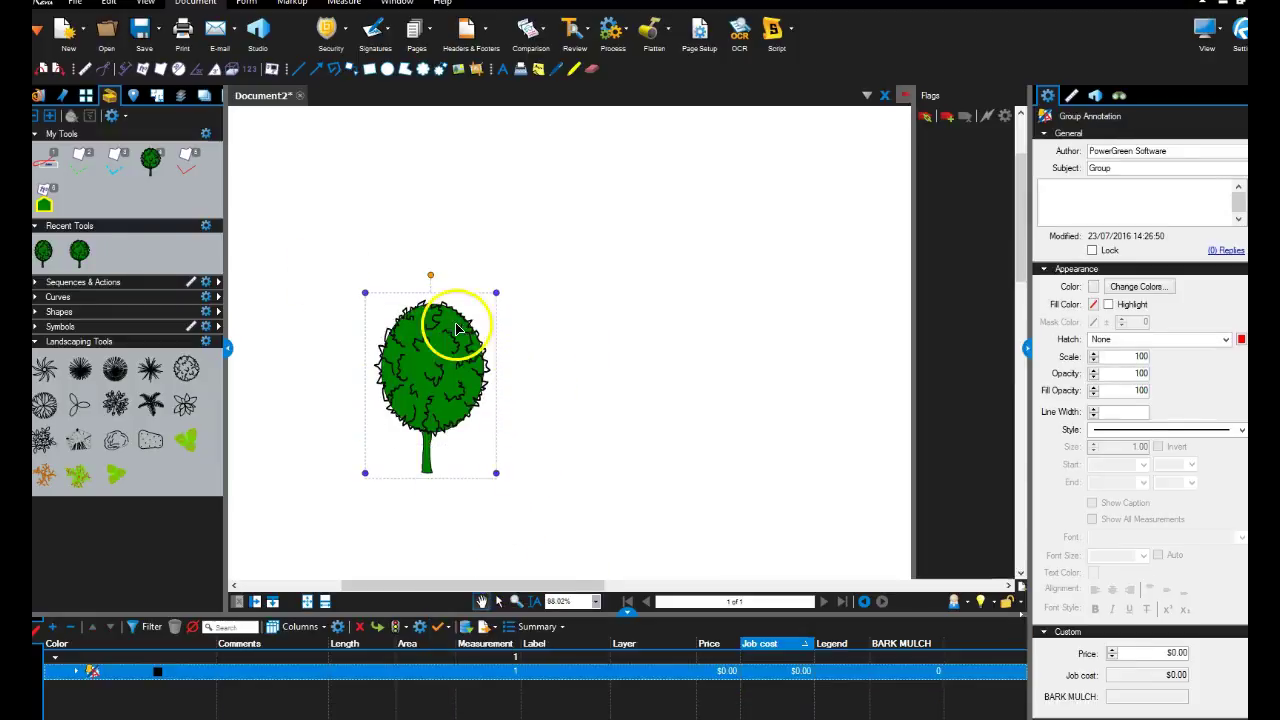
left_click(84, 254)
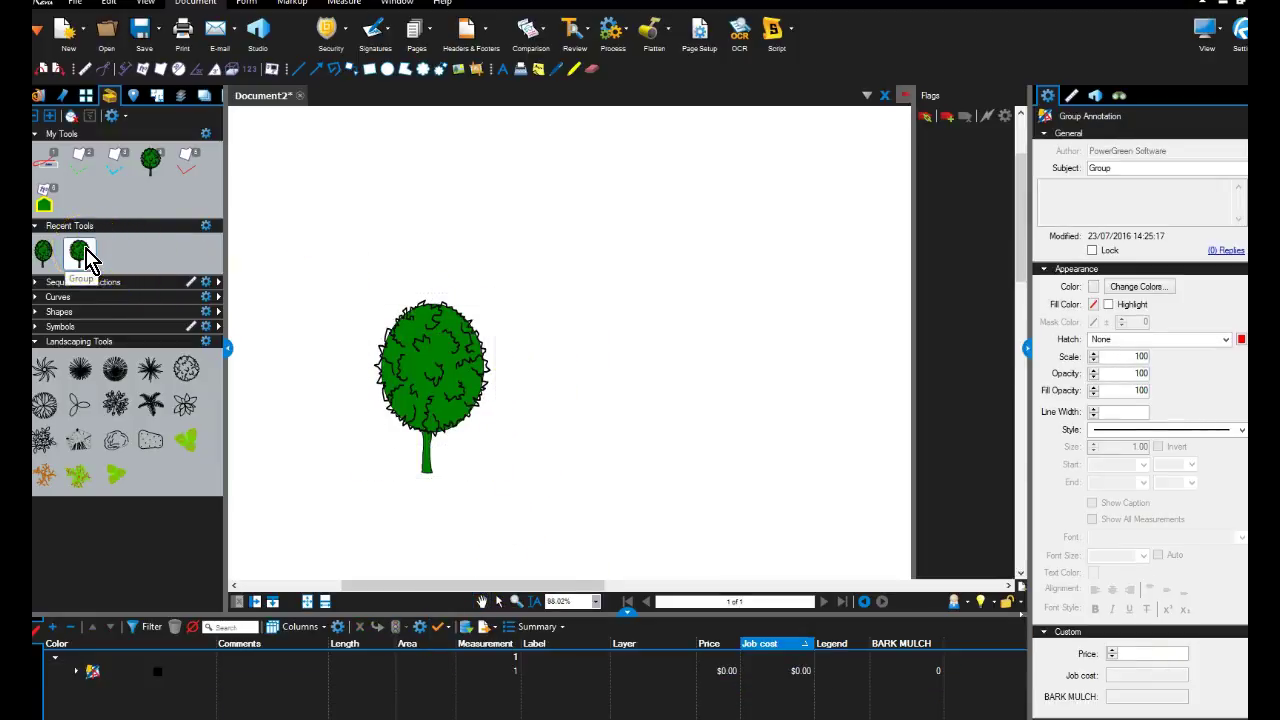
Replace the old saved tree tools with the new tree group in My Tools
mouse_move(86, 258)
left_mouse_down()
mouse_move(100, 171)
mouse_move(137, 200)
left_mouse_up()
left_click(420, 340)
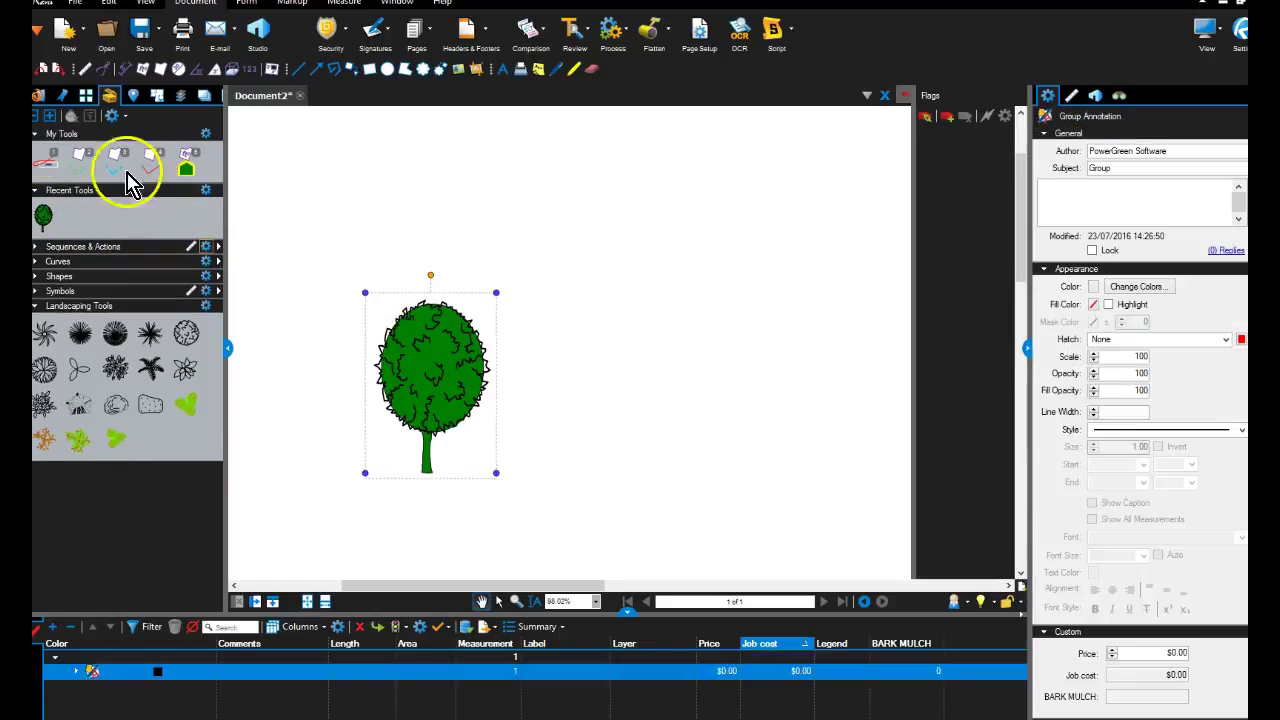
left_click_drag(44, 216, 147, 167)
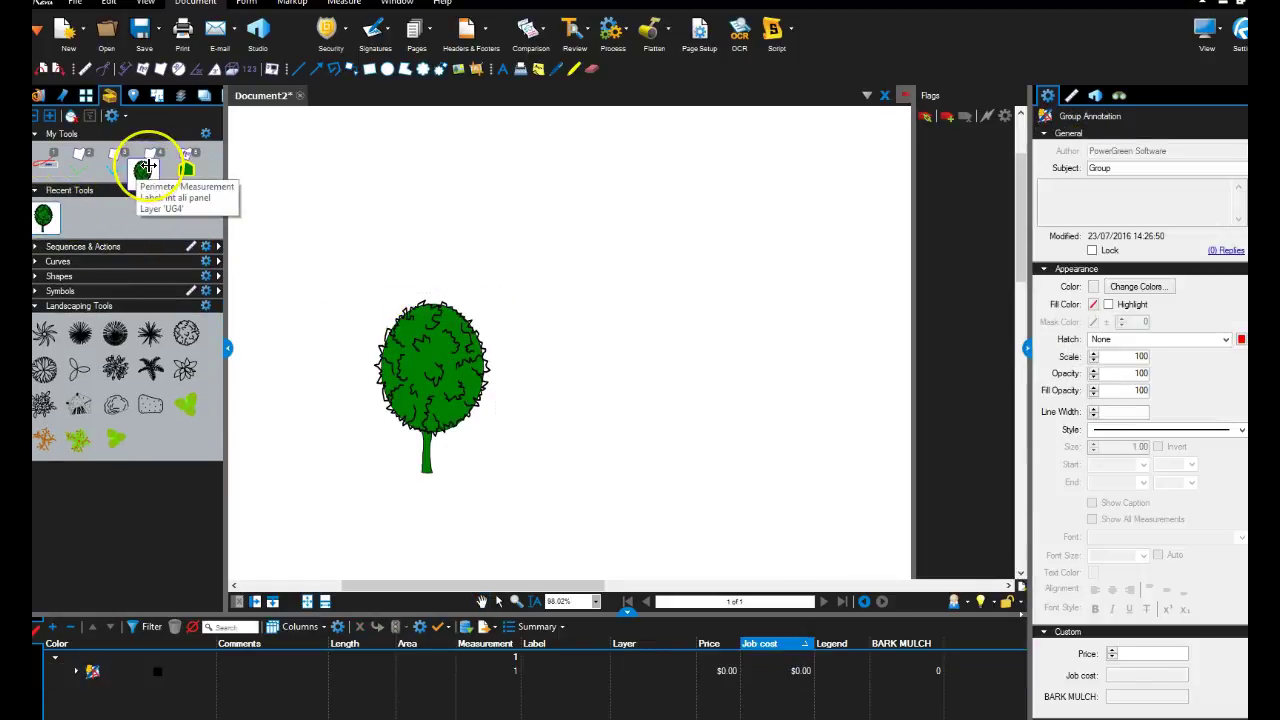
left_click(440, 345)
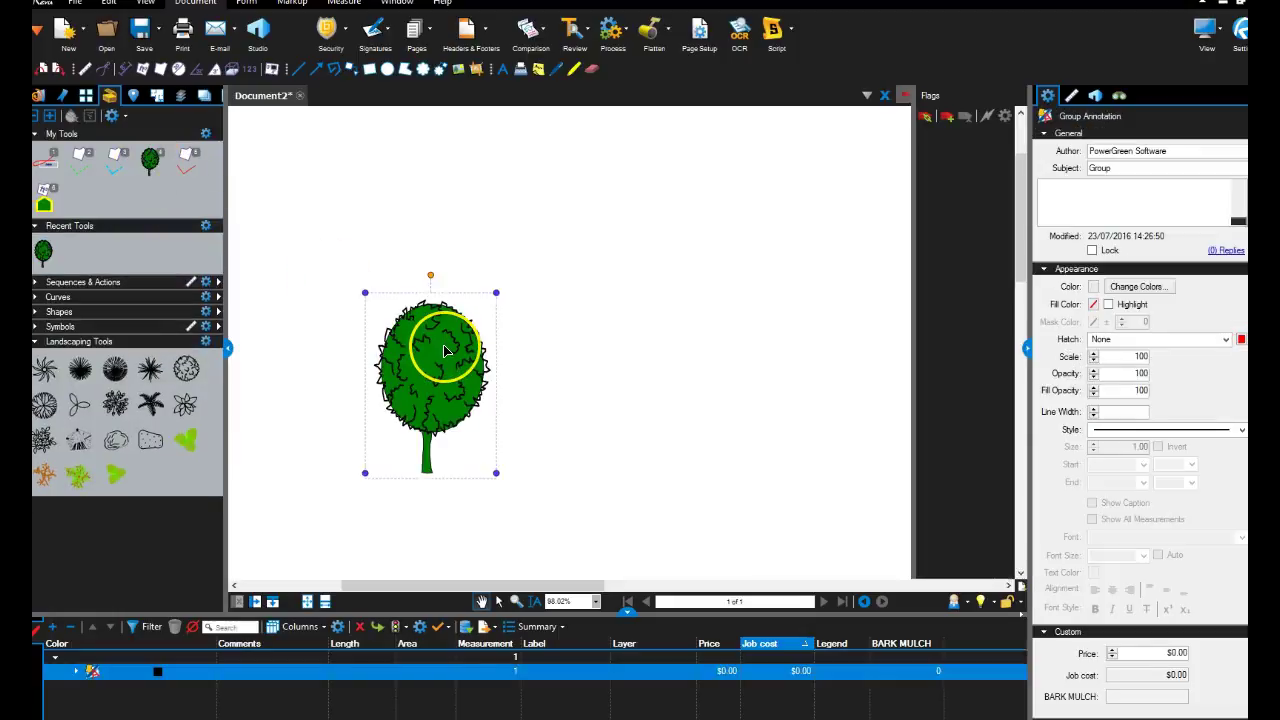
key("Delete")
Stamp three test trees from the saved tool, then delete them all
left_click(150, 160)
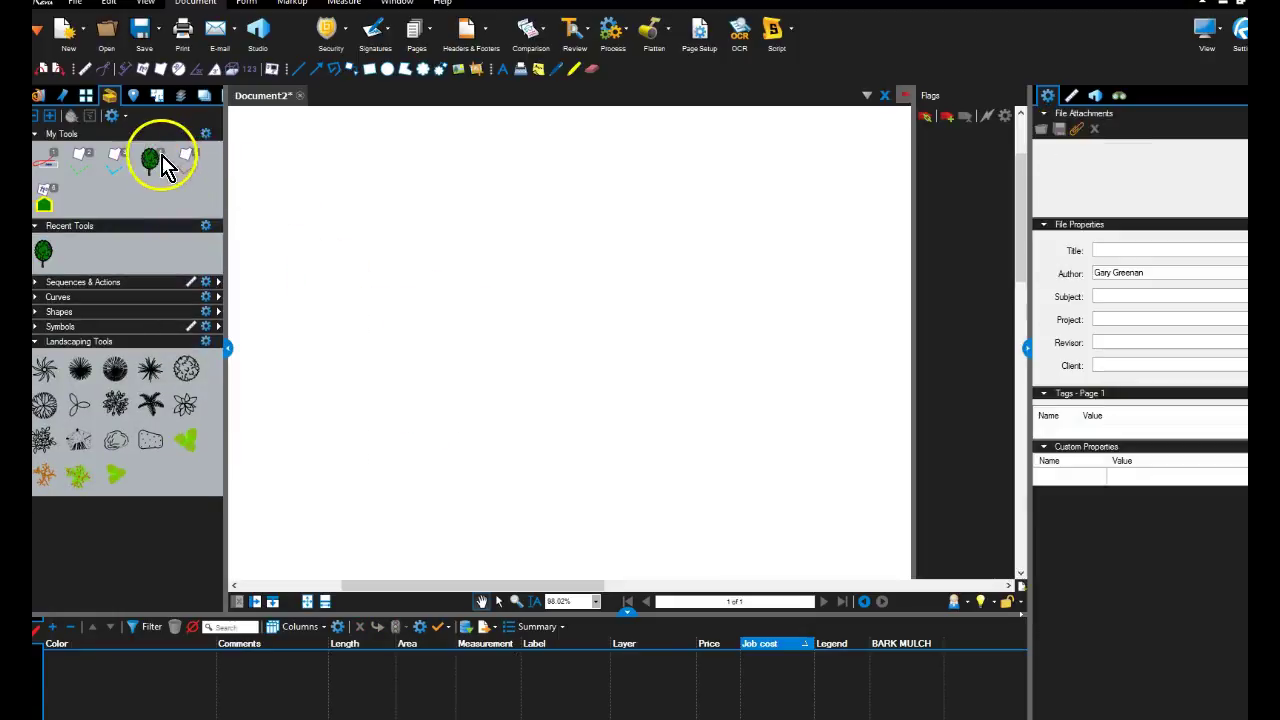
left_click(346, 224)
scroll(425, 226, "down", 3)
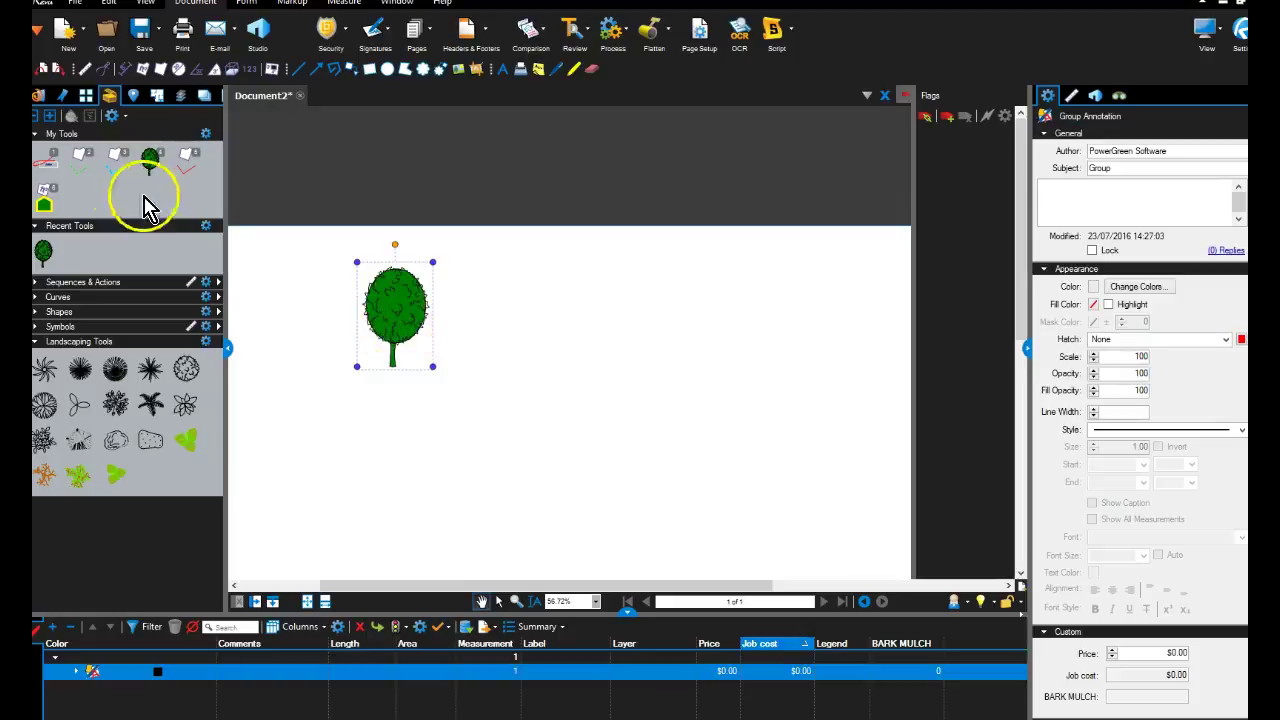
left_click(487, 345)
left_click(150, 160)
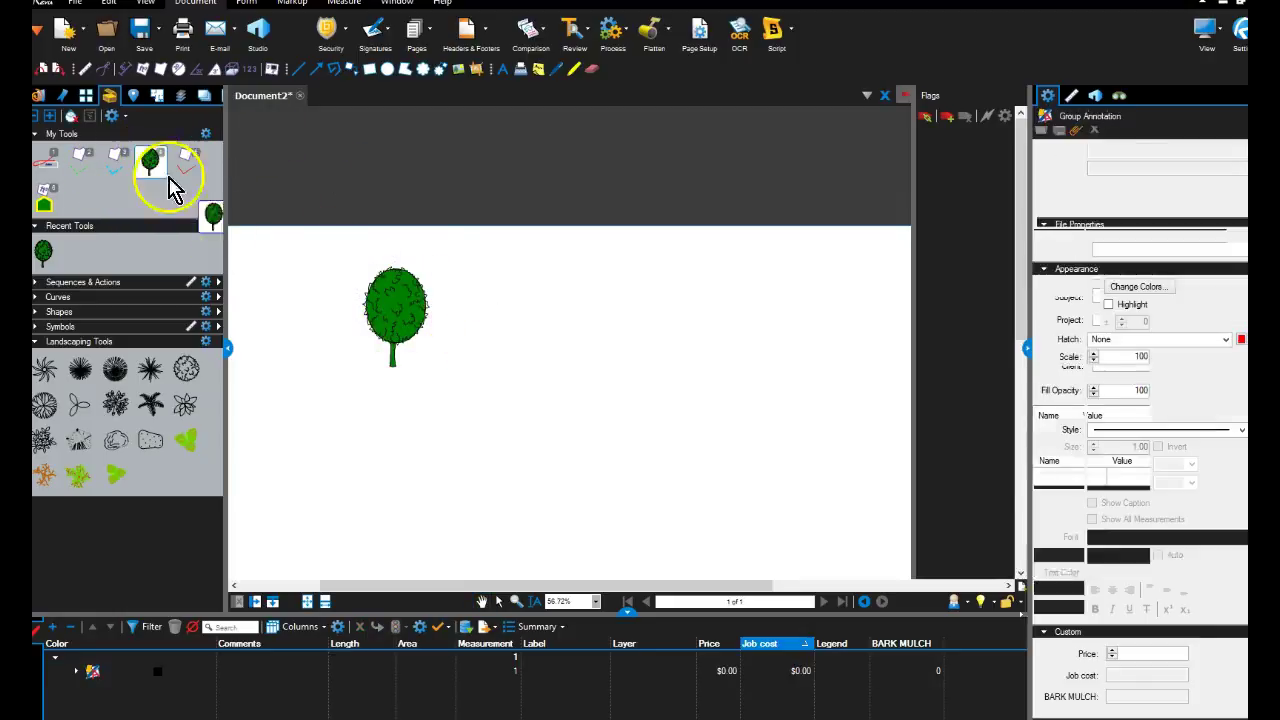
left_click(550, 310)
left_click(150, 160)
left_click(358, 294)
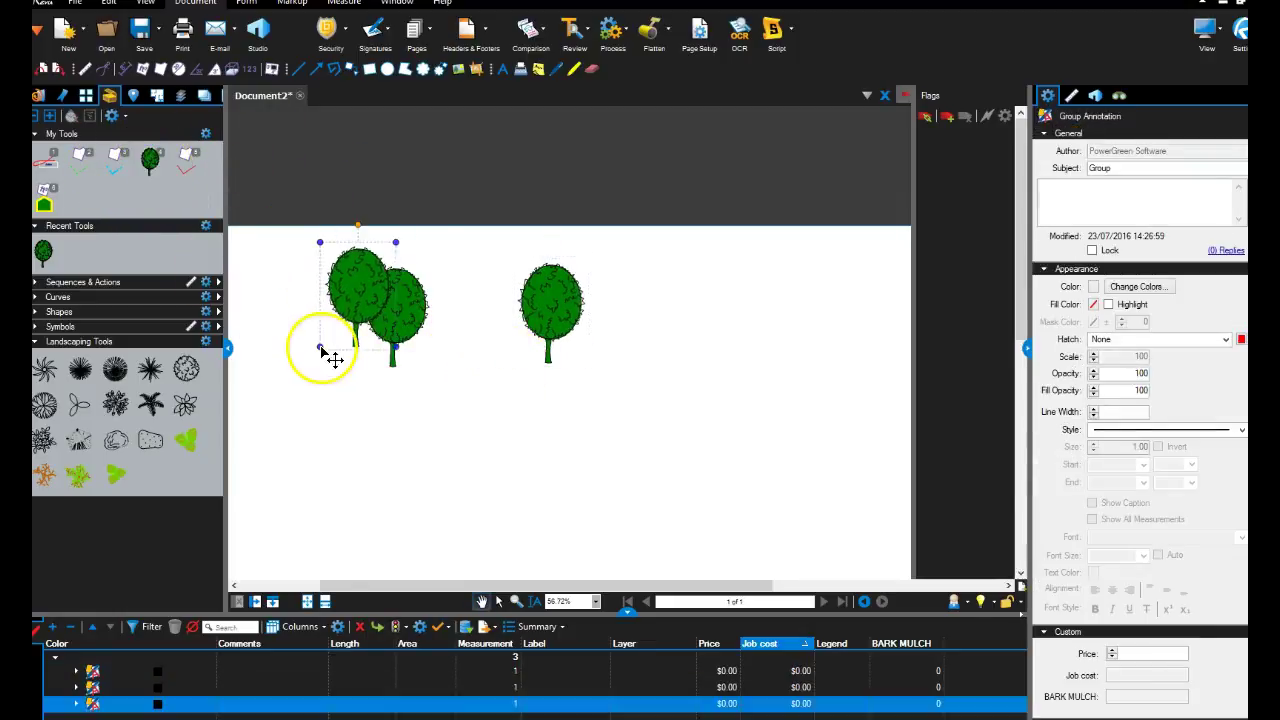
key("ctrl+a")
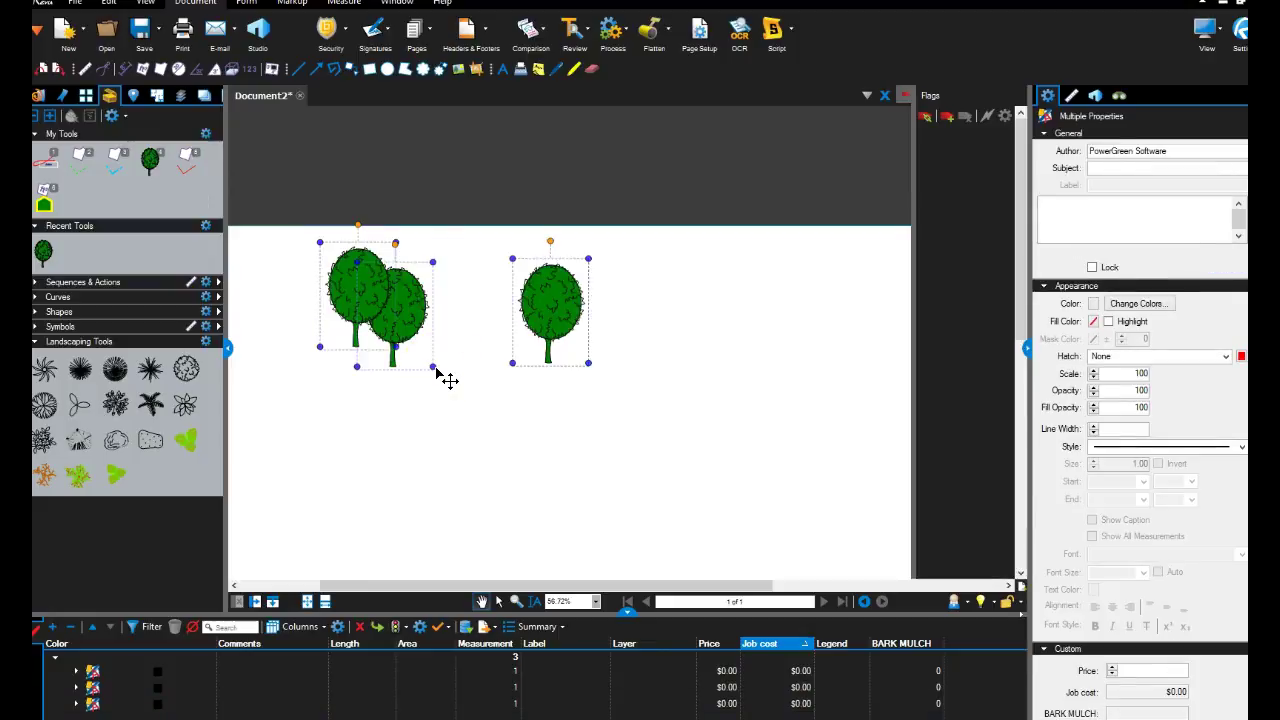
key("Delete")
left_click(341, 398)
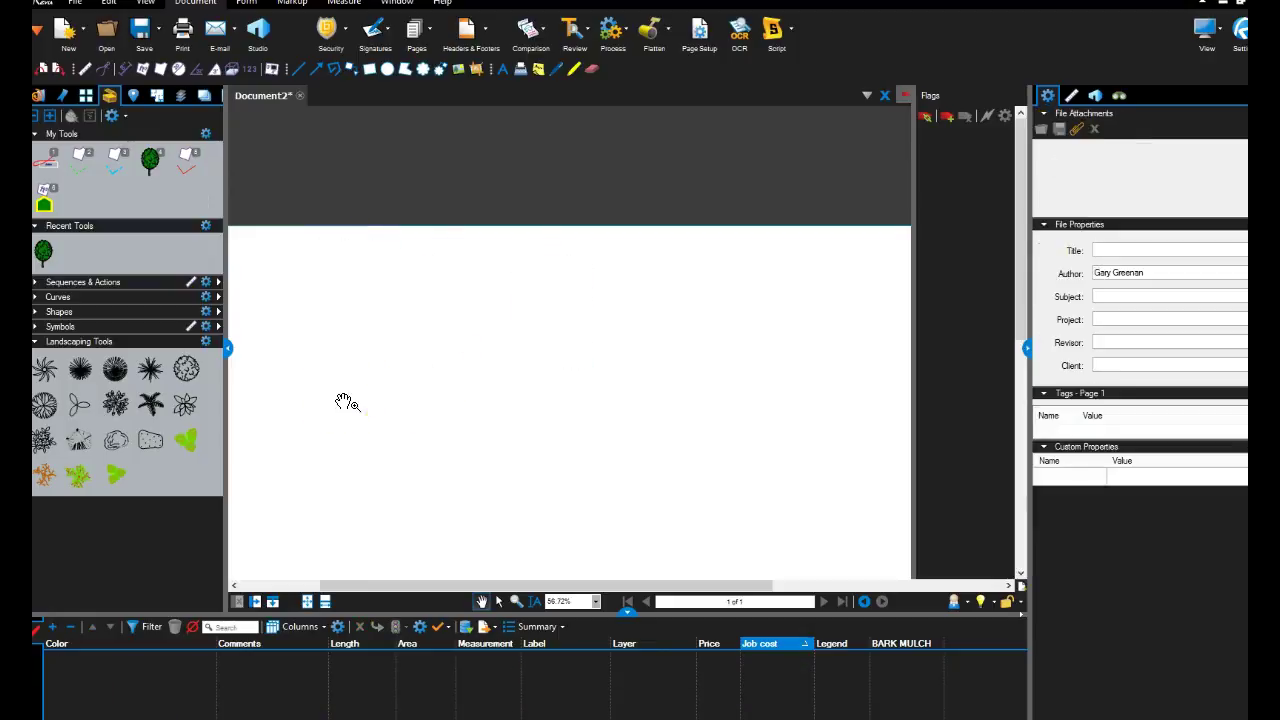
Trace a long, wavy polygon lawn bed near the top-left of the page
mouse_move(344, 402)
left_mouse_down()
mouse_move(408, 397)
mouse_move(429, 349)
mouse_move(433, 90)
left_mouse_up()
left_click(404, 69)
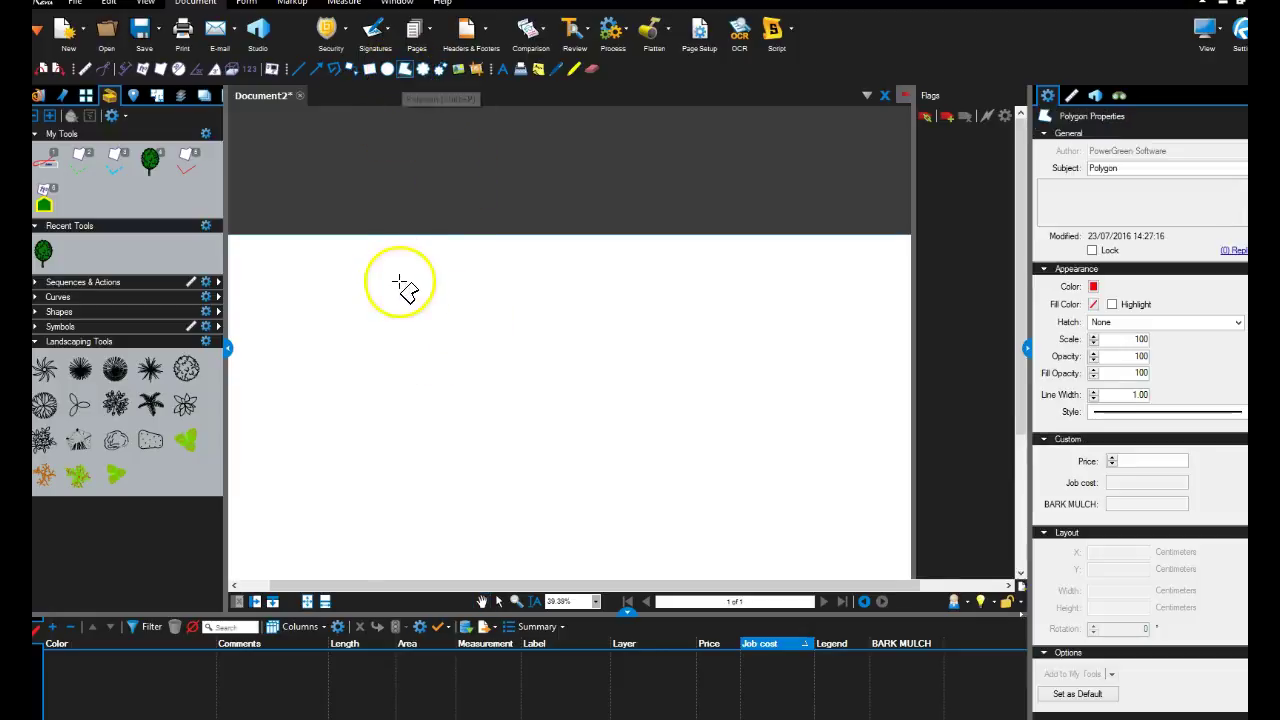
scroll(395, 282, "up", 3)
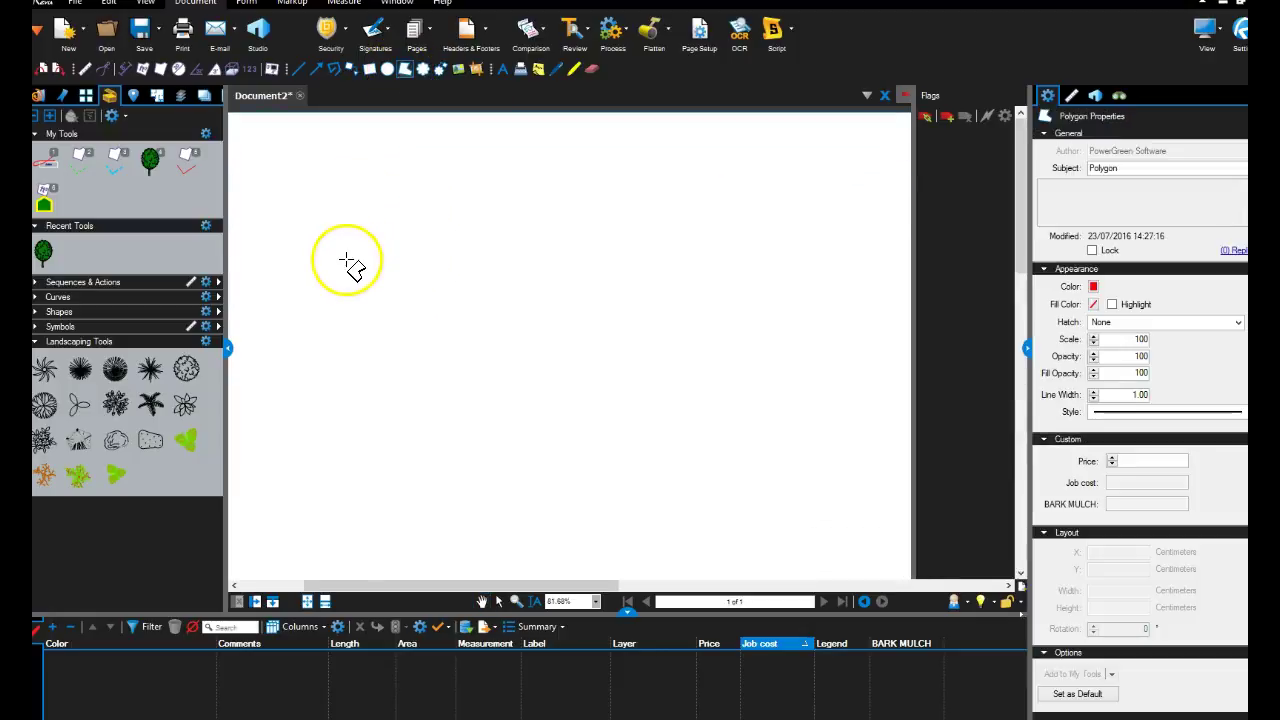
left_click(346, 259)
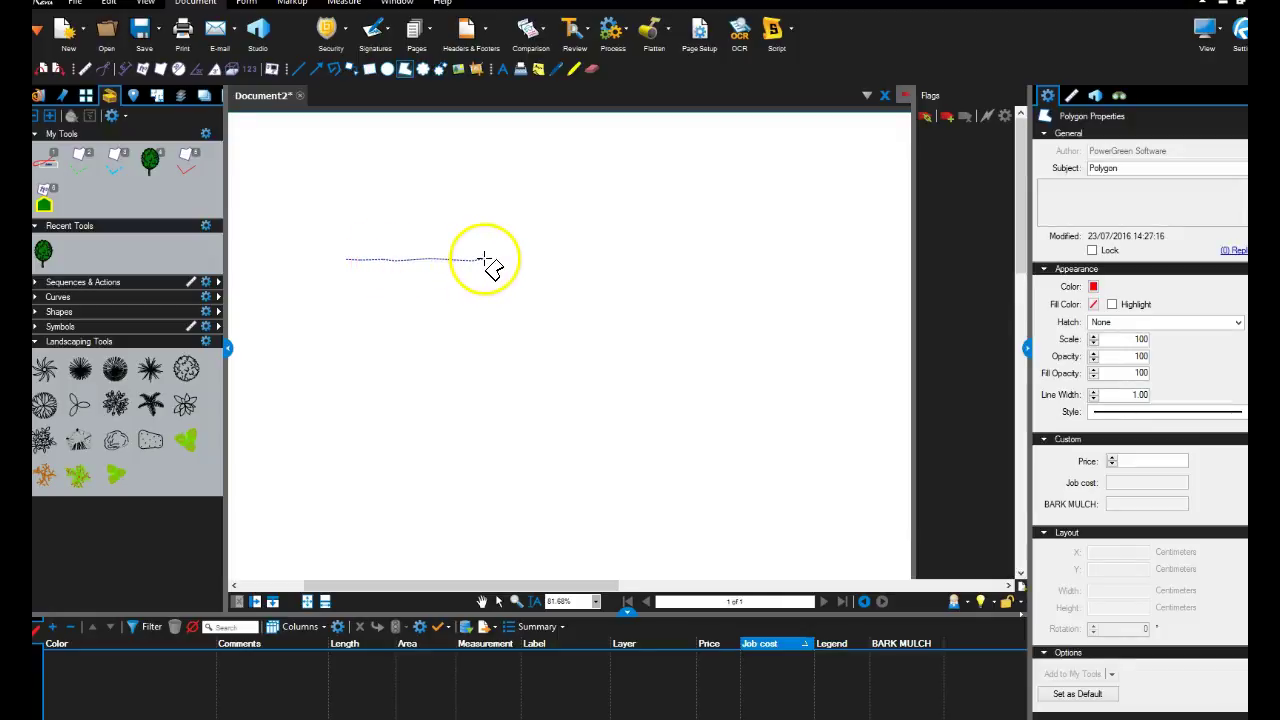
mouse_move(508, 257)
left_mouse_down()
mouse_move(520, 234)
mouse_move(484, 213)
mouse_move(428, 208)
mouse_move(343, 214)
mouse_move(338, 254)
left_mouse_up()
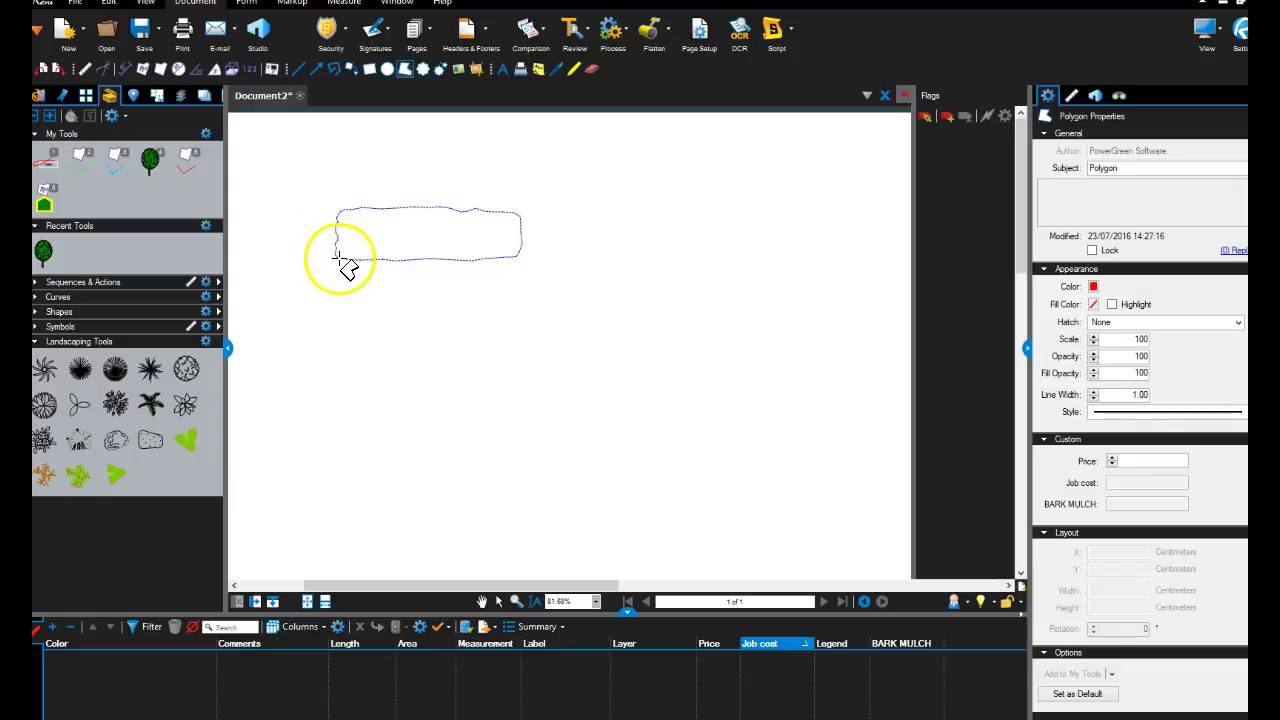
scroll(340, 257, "up", 3)
left_click(345, 263)
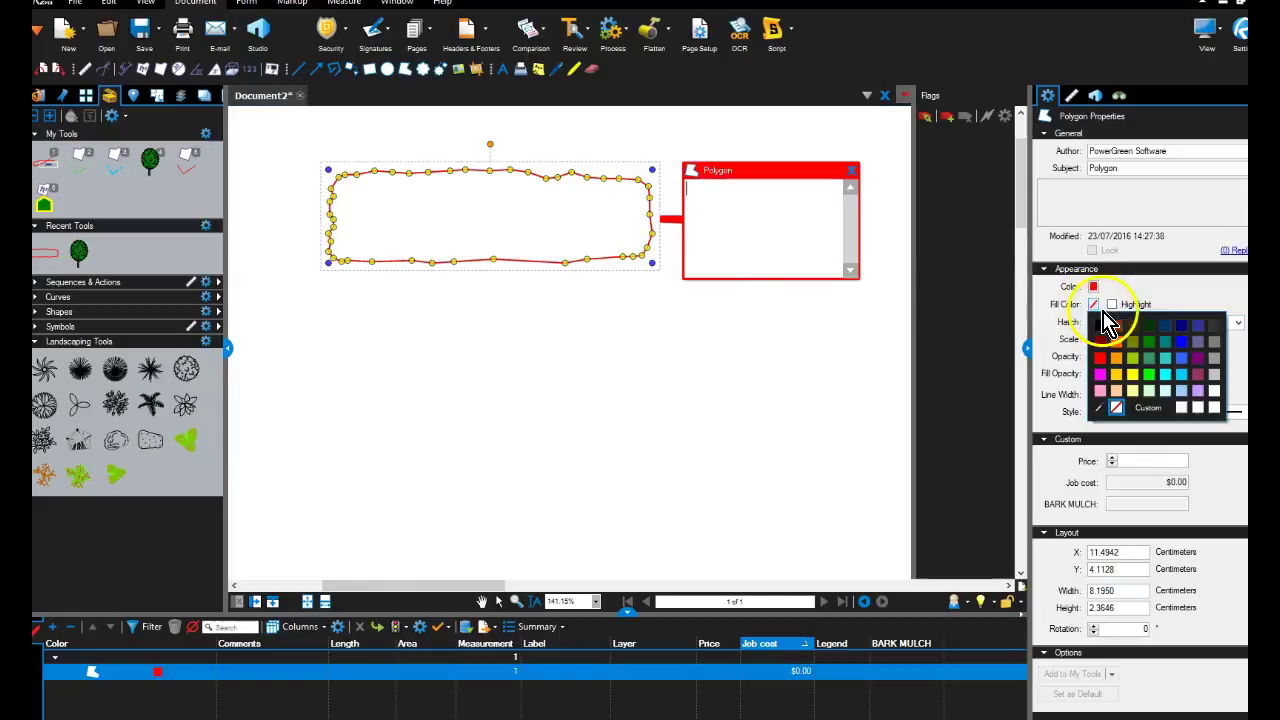
Make the lawn bed green-filled with a black outline and dismiss its note popup
left_click(1146, 340)
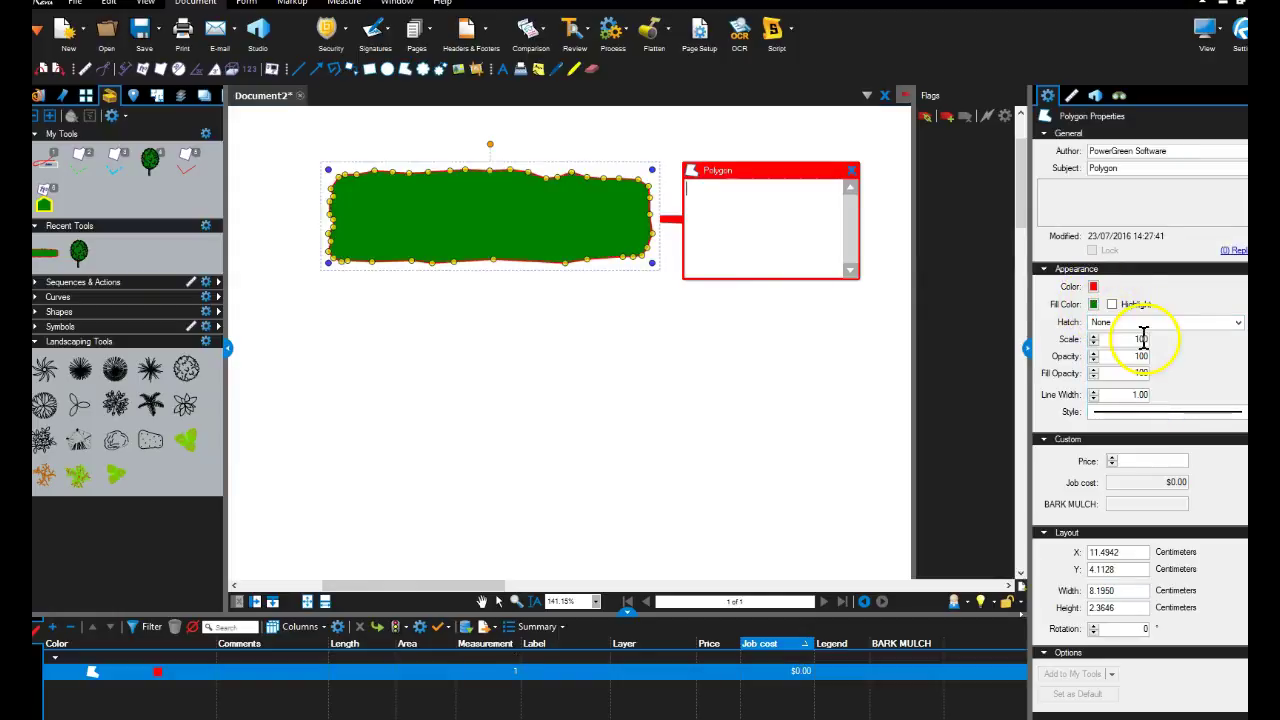
left_click(1100, 292)
left_click(482, 328)
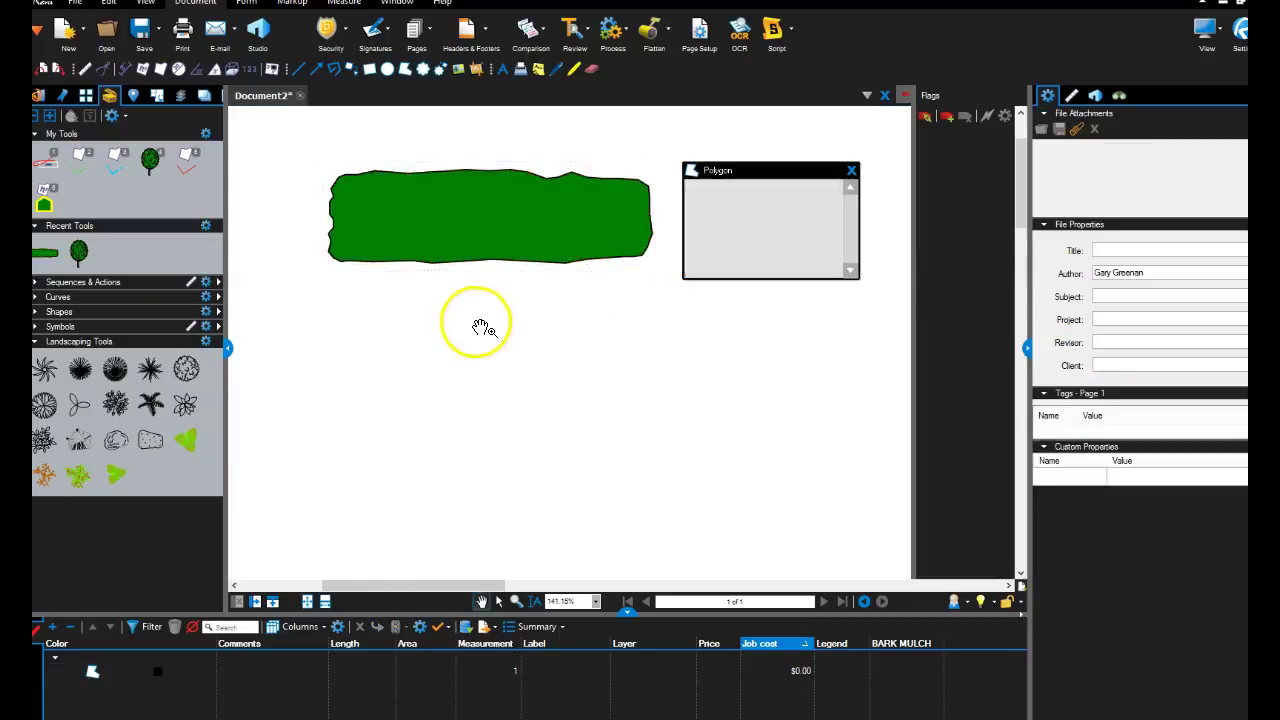
scroll(482, 328, "down", 3)
left_click(753, 268)
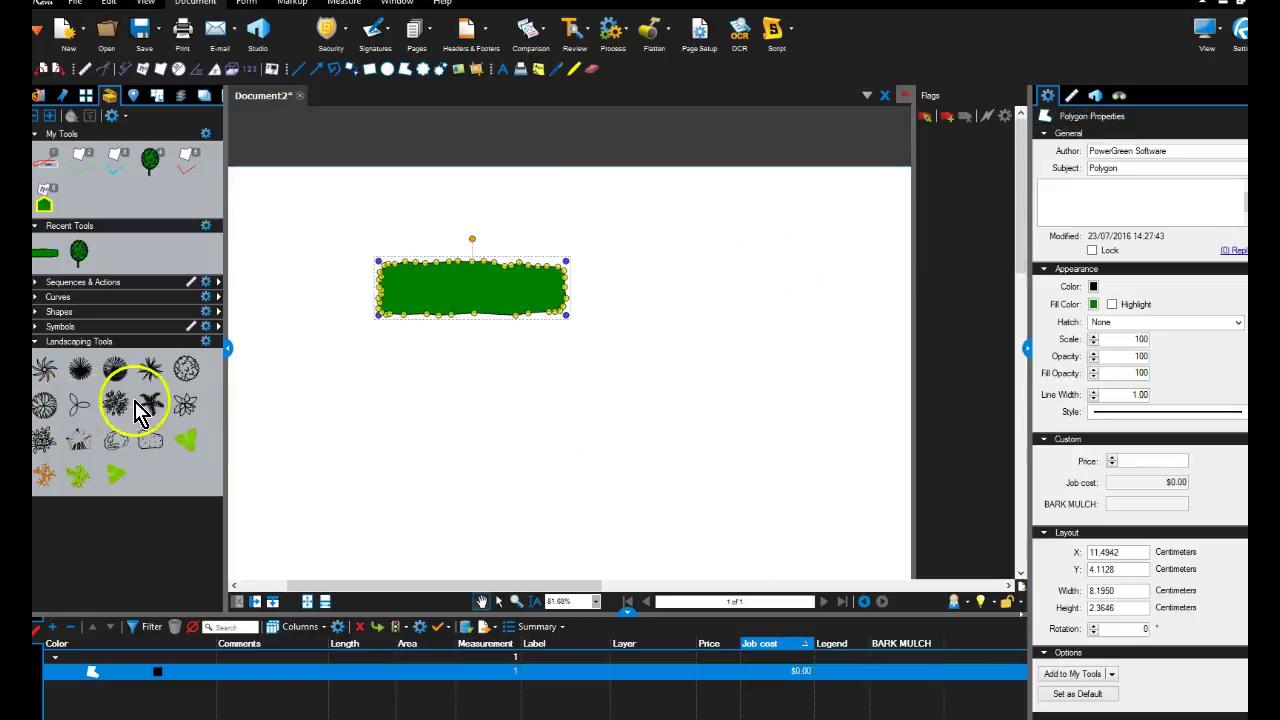
Place a flowering shrub symbol at the bed's left end and enlarge it slightly
left_click(44, 438)
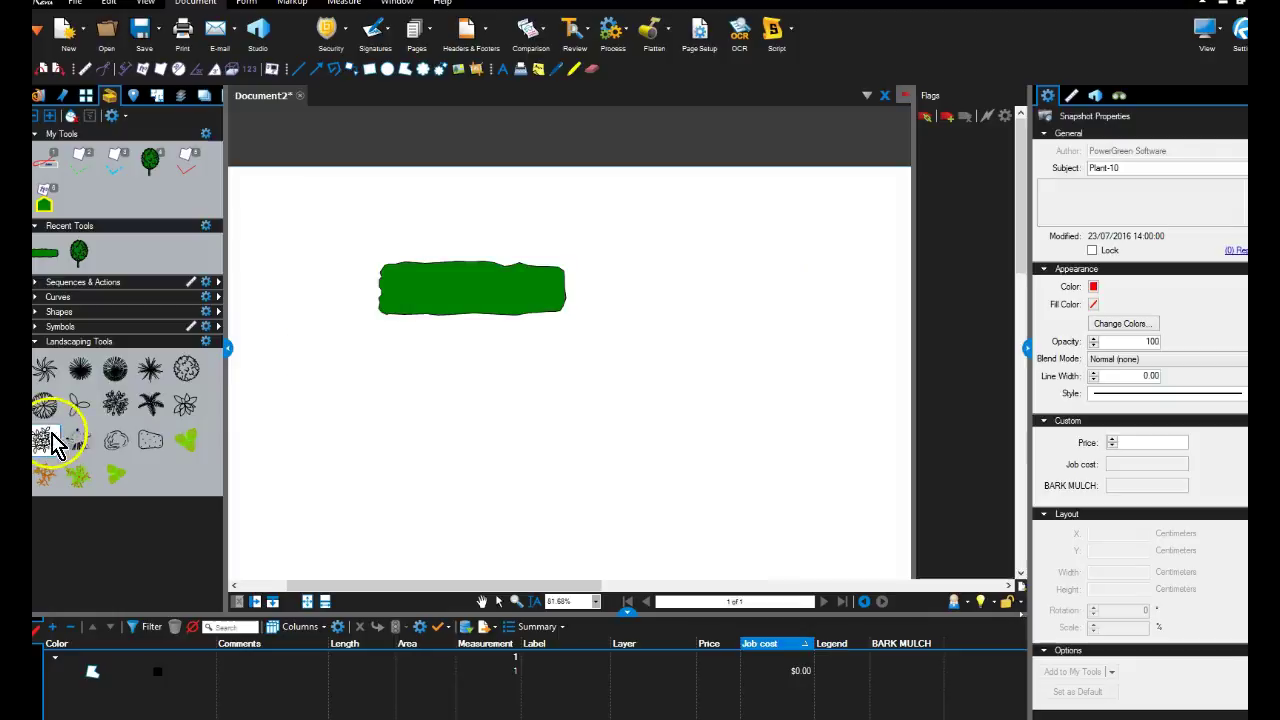
left_click(367, 305)
scroll(430, 295, "up", 3)
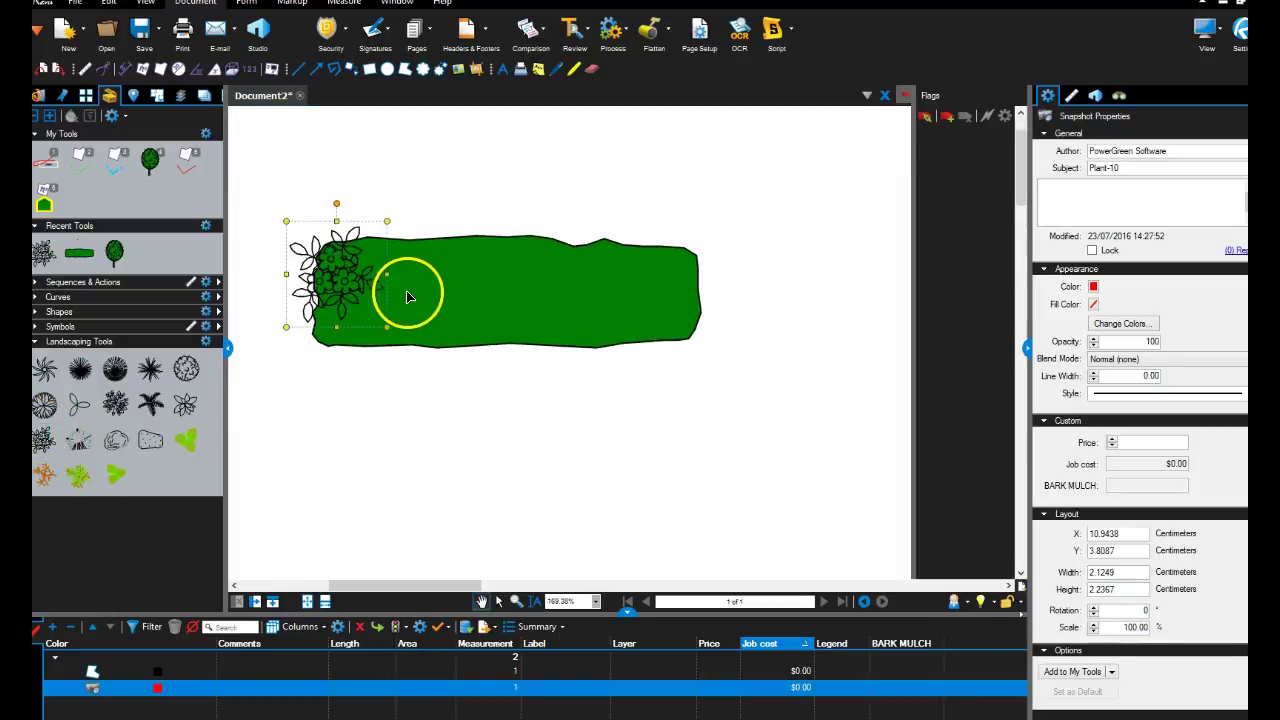
left_click_drag(389, 330, 421, 356)
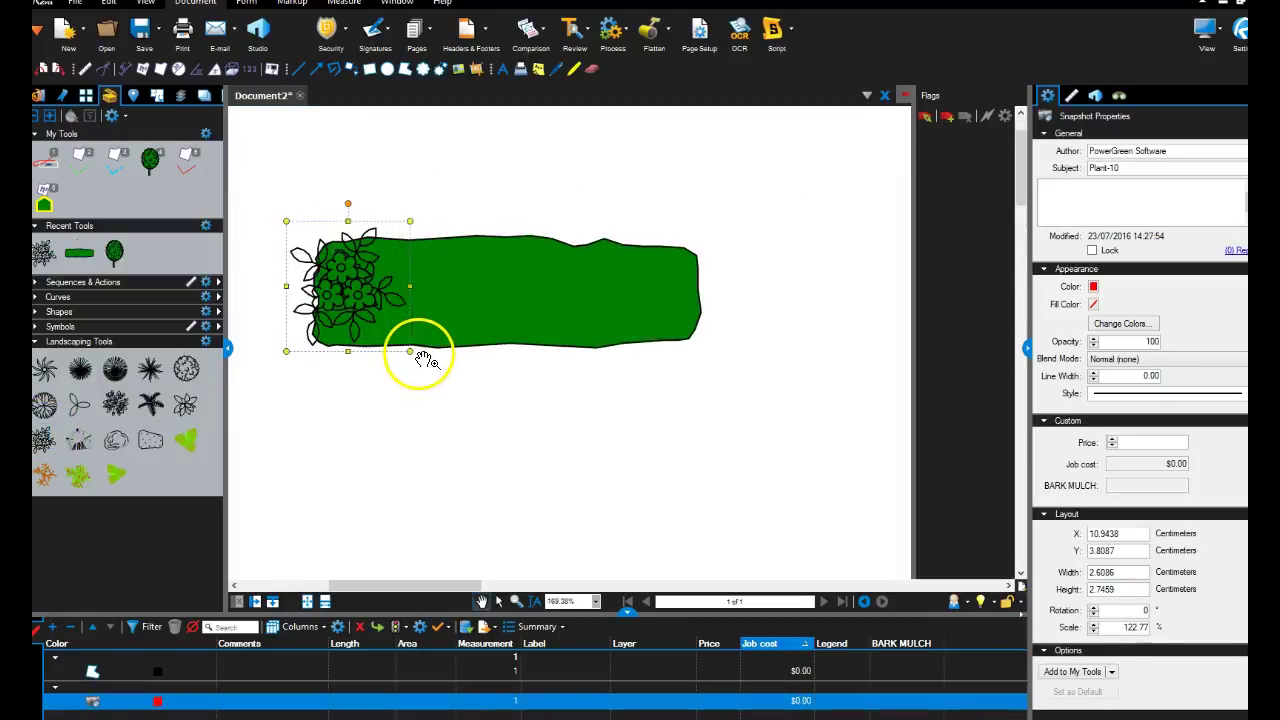
scroll(425, 357, "down", 3)
left_click(413, 402)
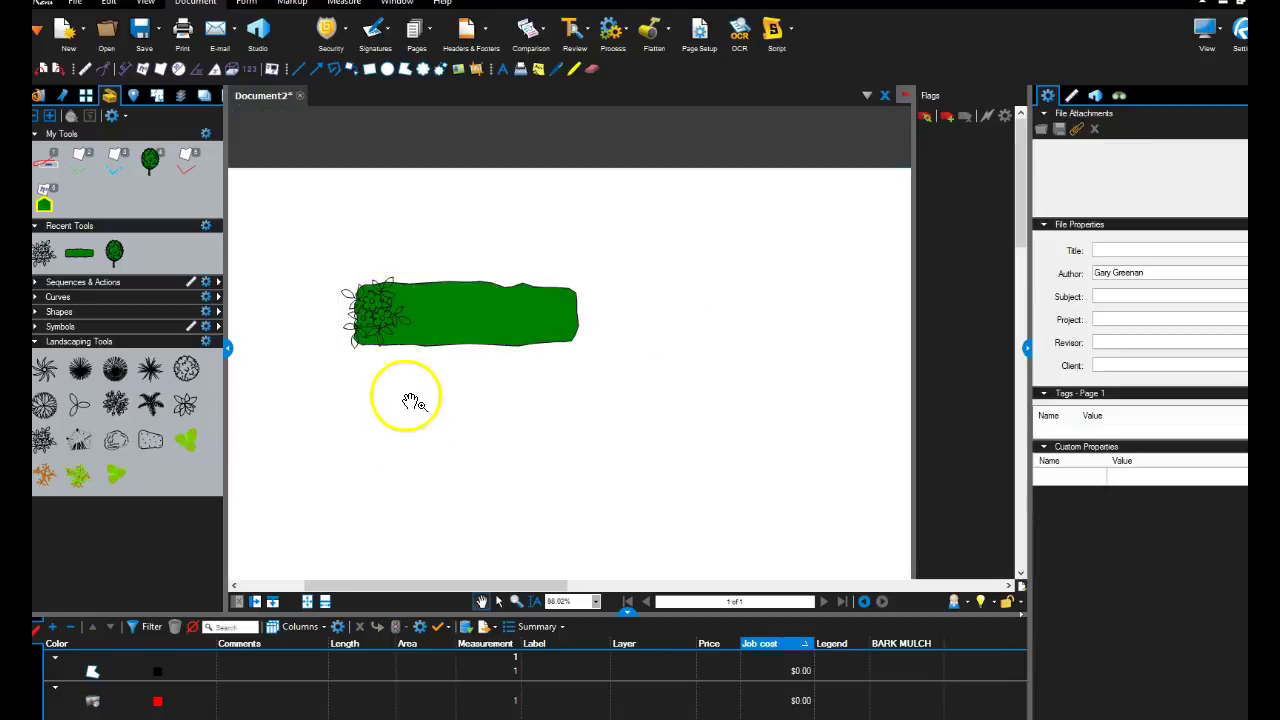
Duplicate the shrub and spread copies along the bed to its right end
scroll(408, 387, "up", 2)
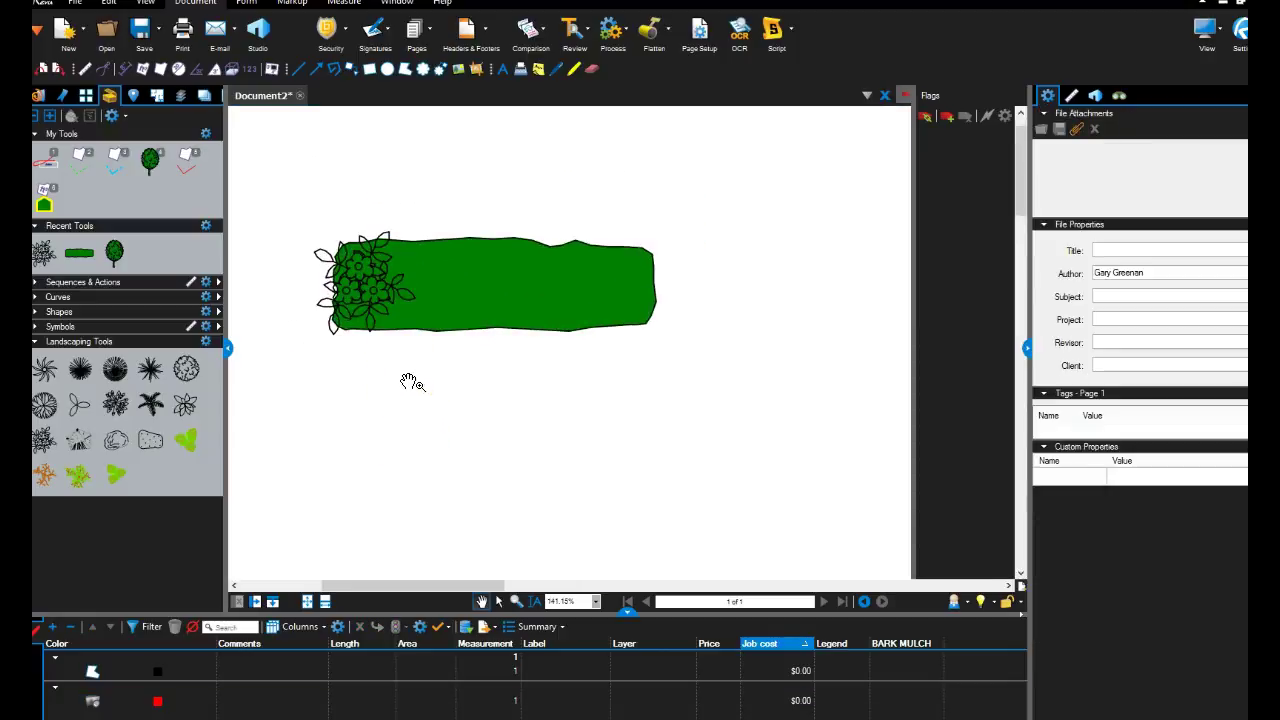
left_click(384, 292)
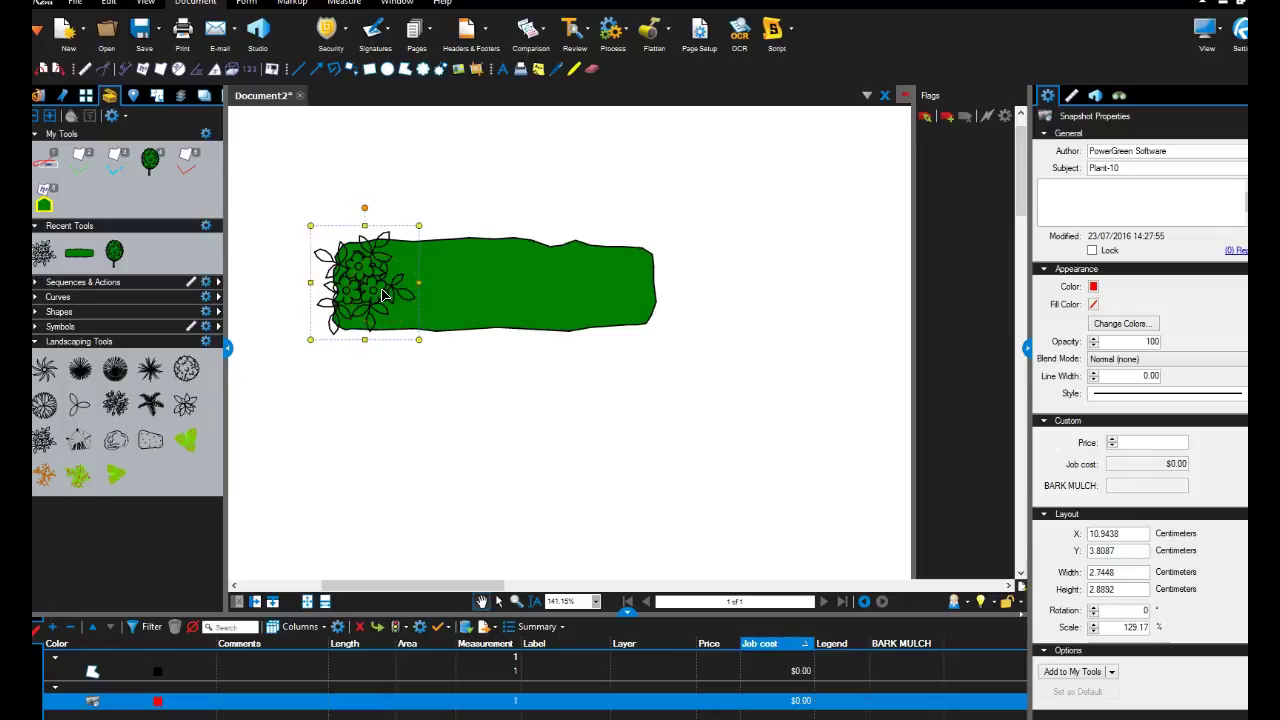
key("ctrl+v")
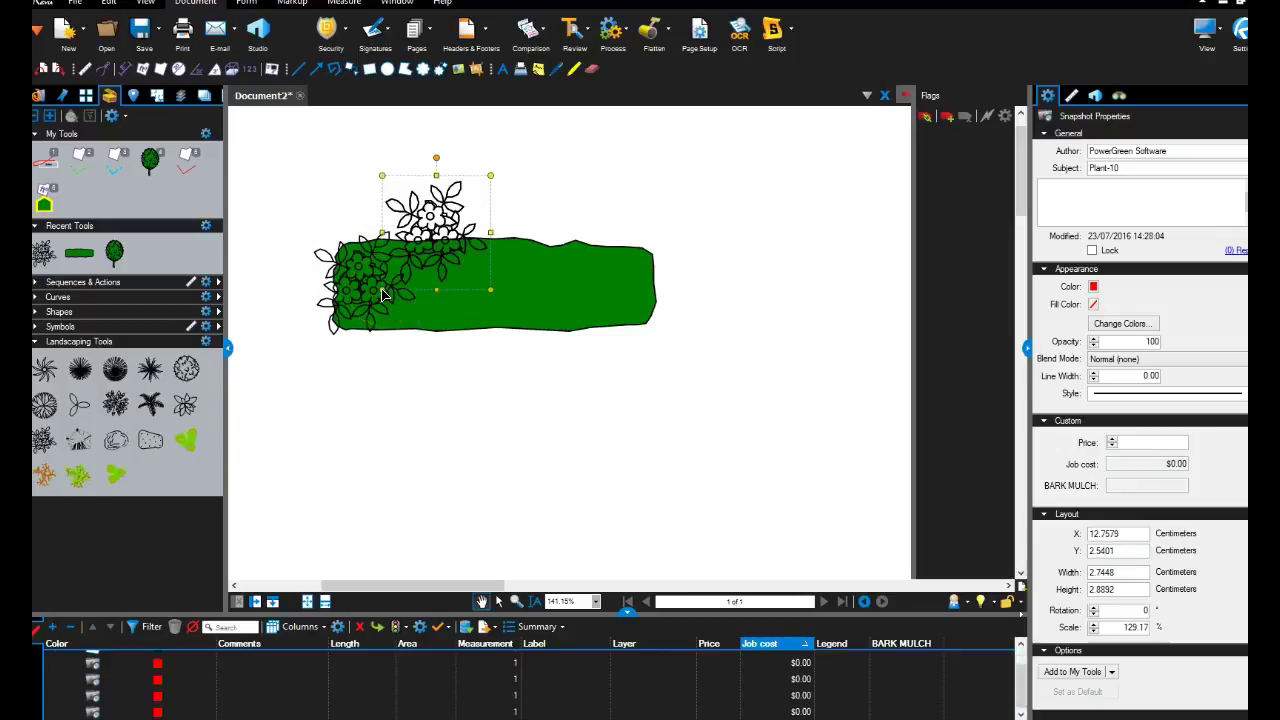
left_click_drag(469, 227, 683, 285)
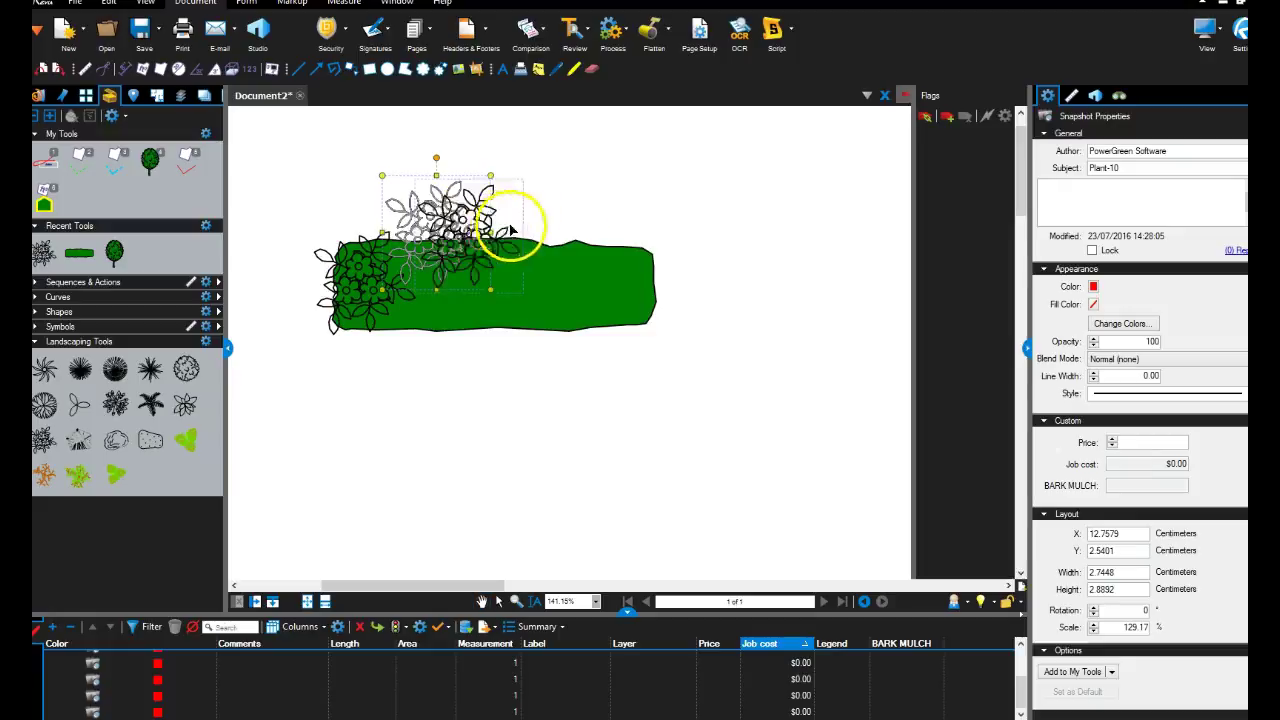
left_click_drag(483, 191, 601, 252)
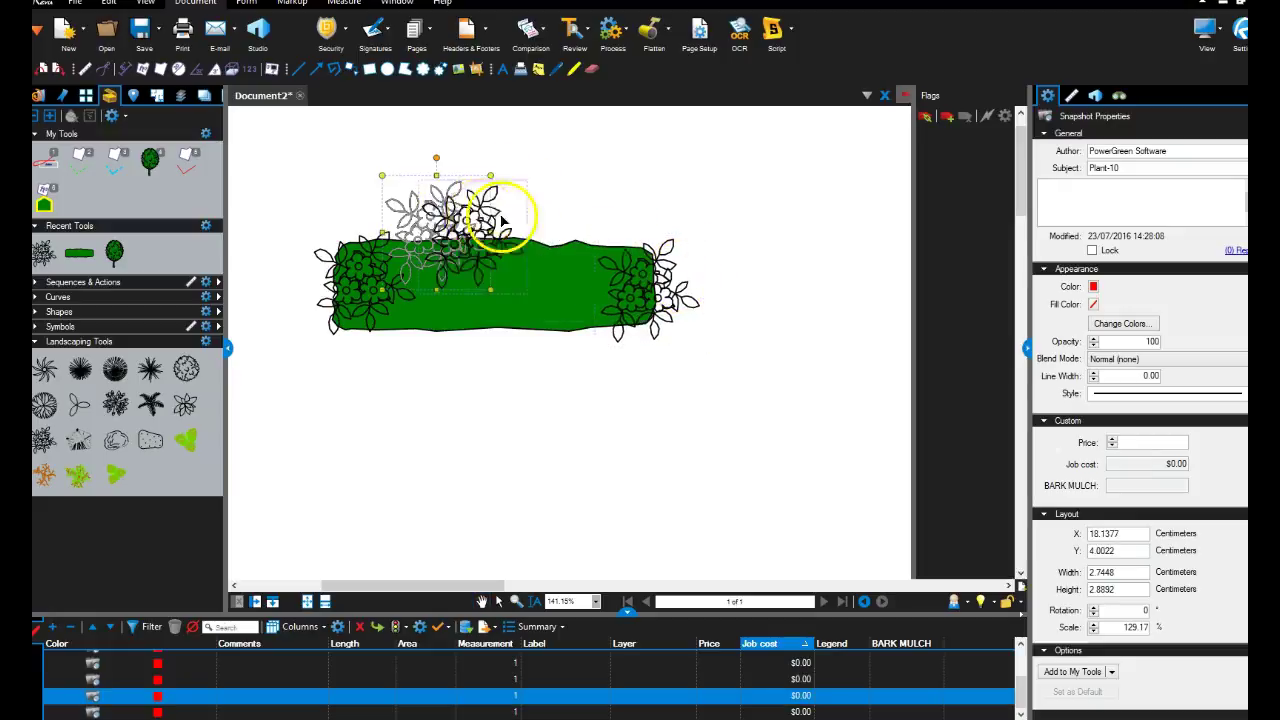
left_click_drag(443, 222, 509, 290)
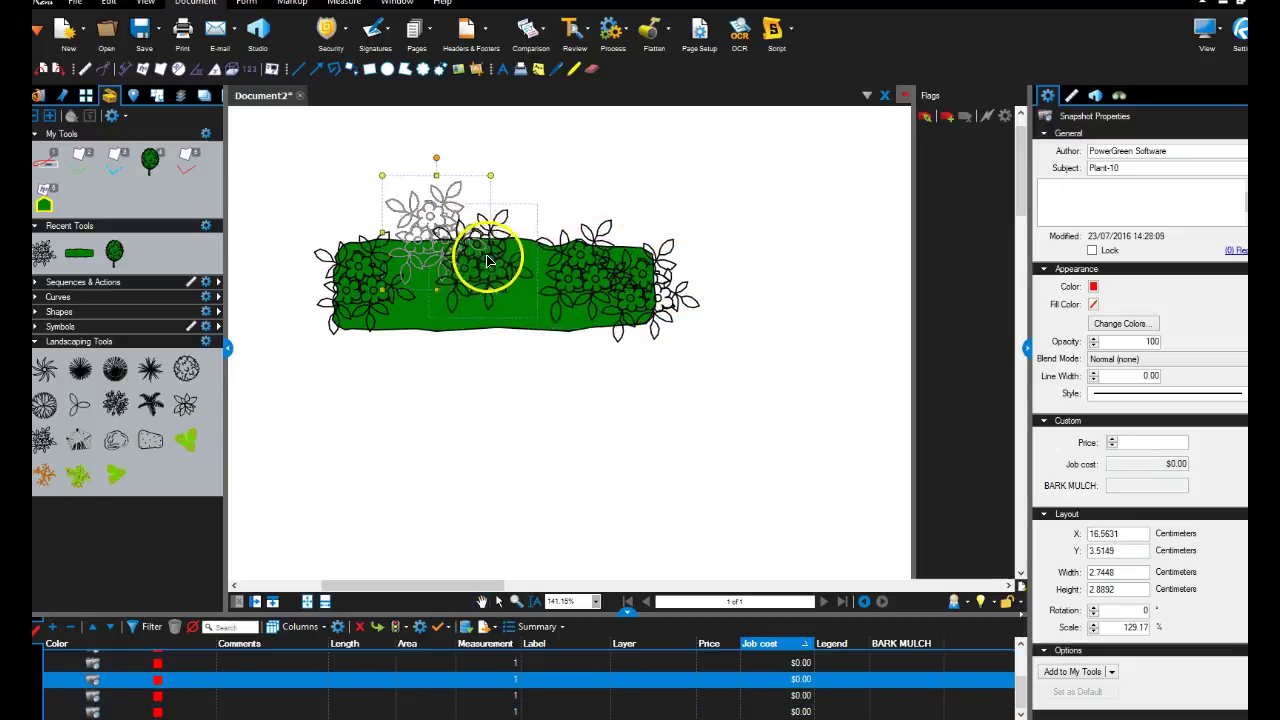
Reposition a plant symbol, undo a bad move, and settle it inside the bed
left_click(449, 232)
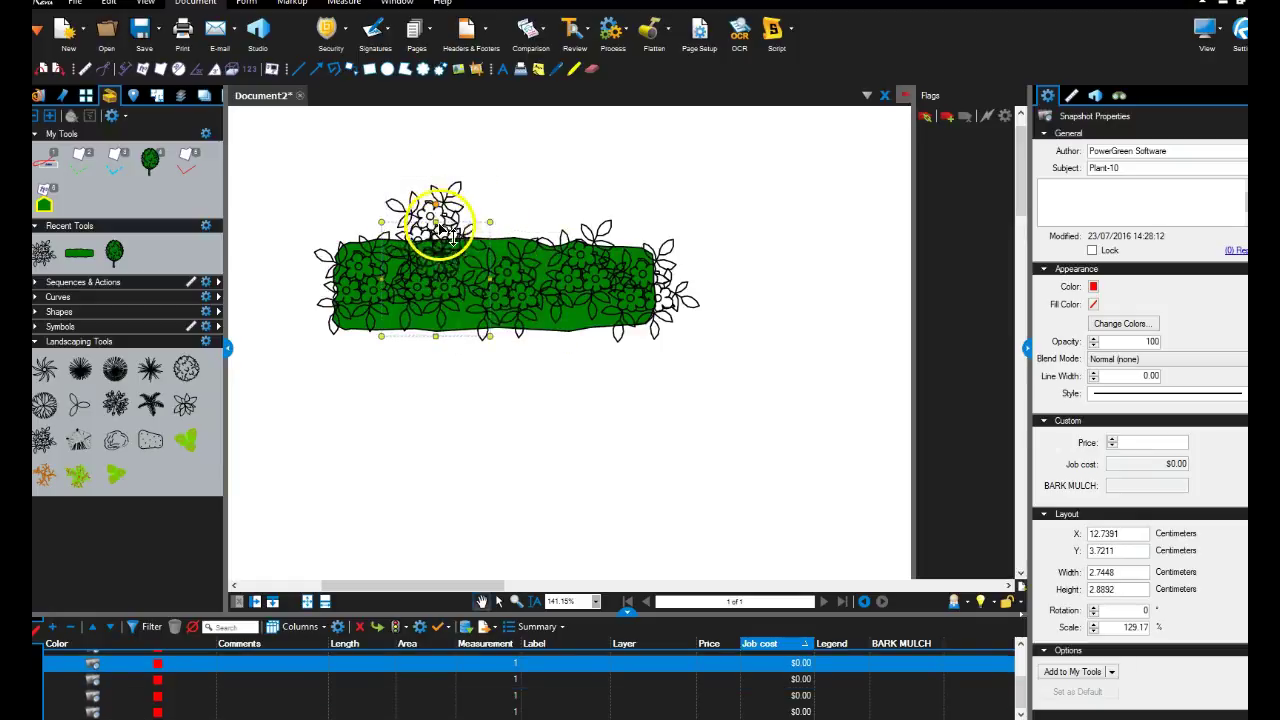
left_click_drag(440, 215, 430, 170)
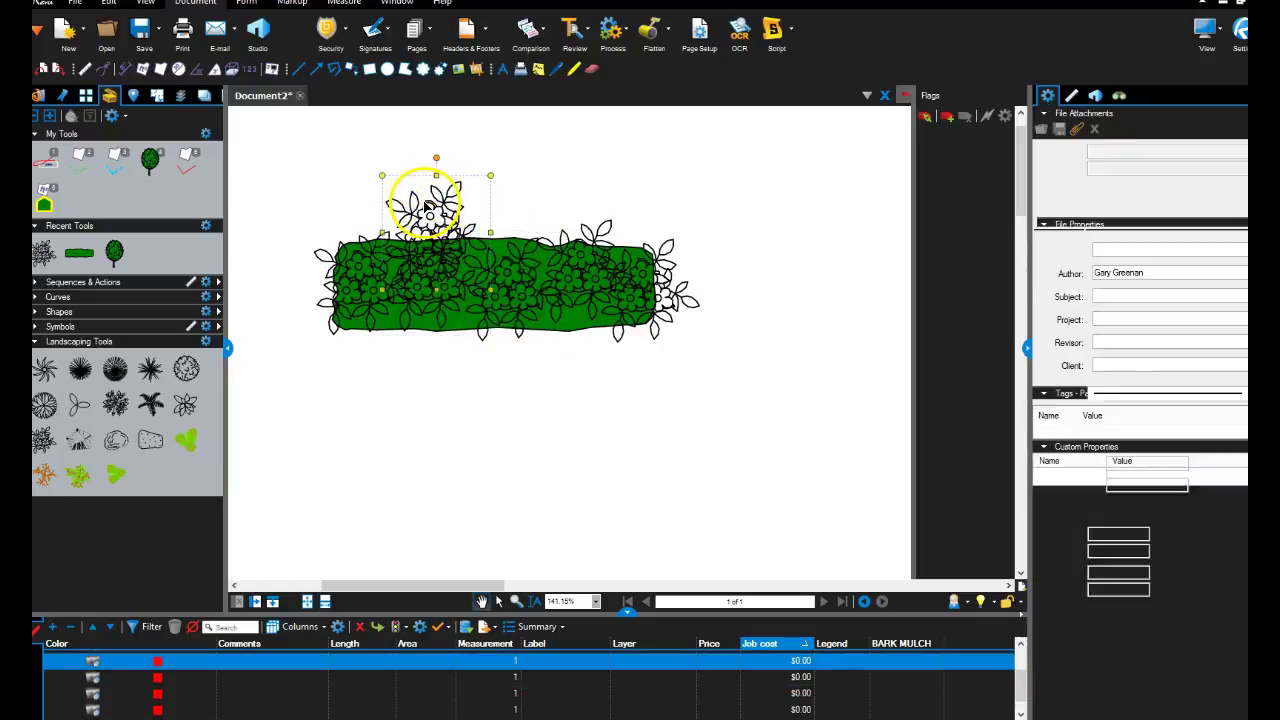
key("ctrl+z")
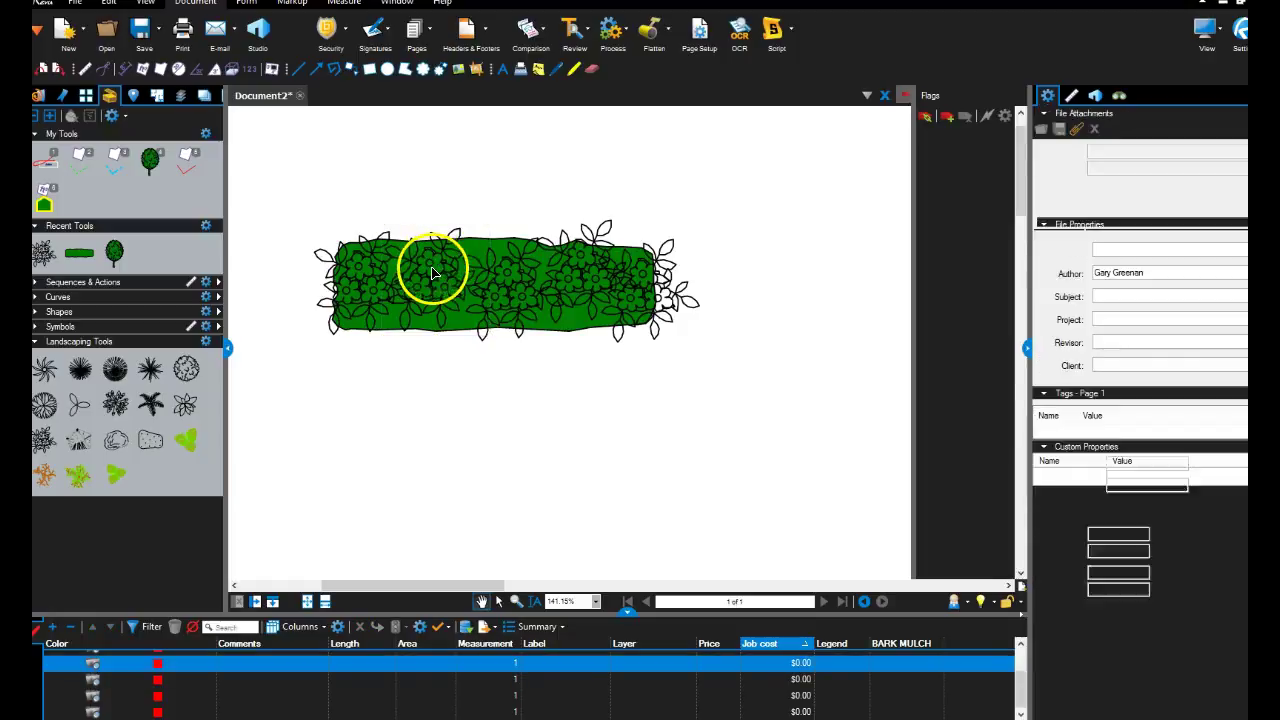
left_click_drag(429, 271, 430, 264)
scroll(457, 300, "down", 3)
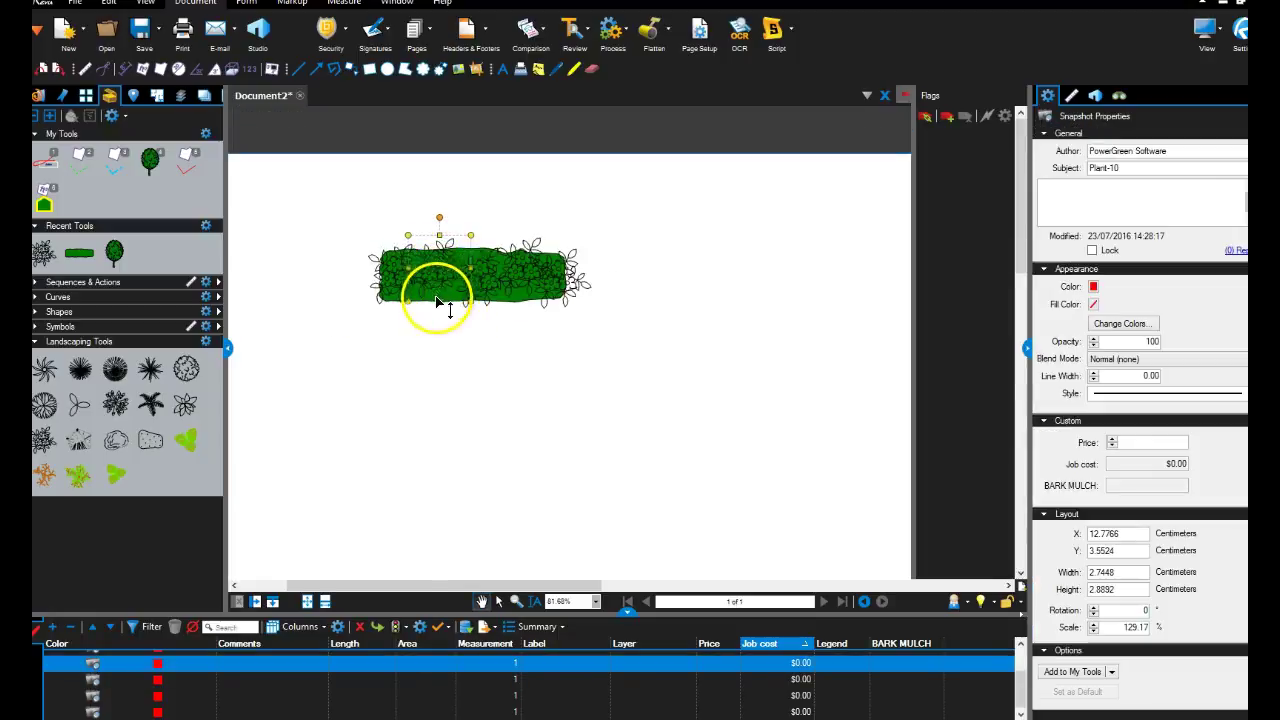
scroll(438, 322, "up", 1)
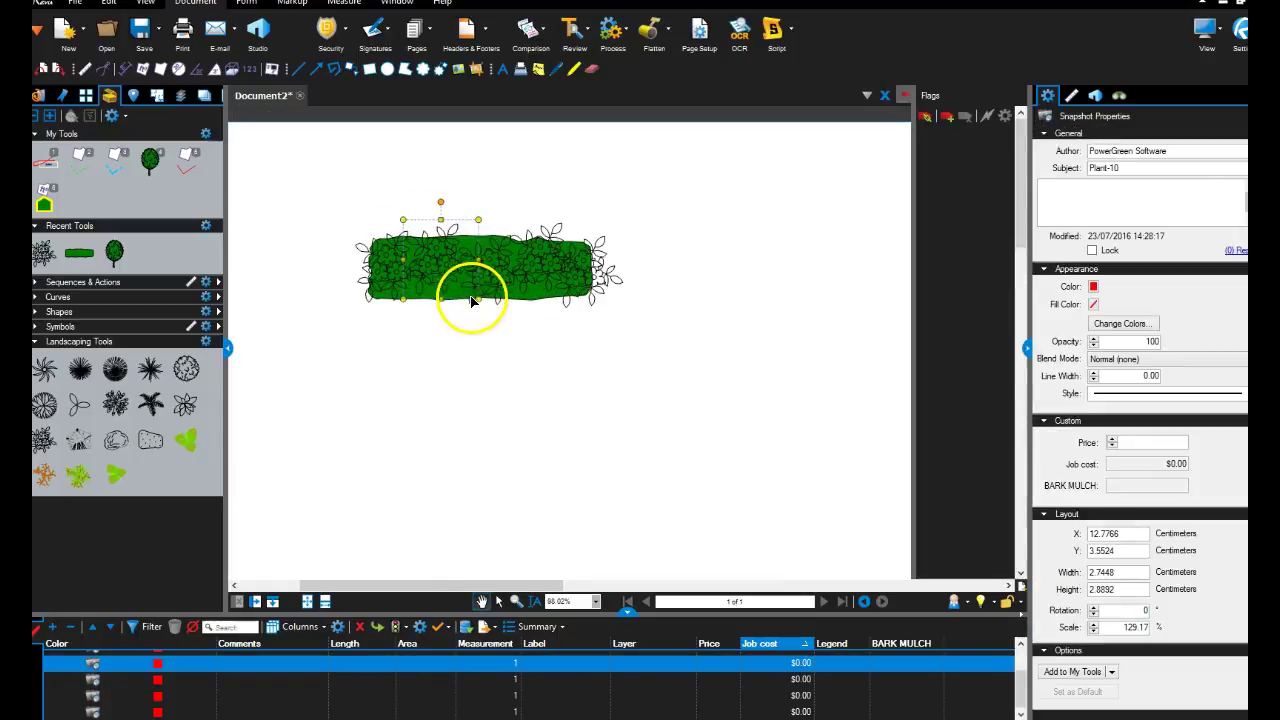
scroll(465, 315, "down", 2)
scroll(450, 320, "up", 1)
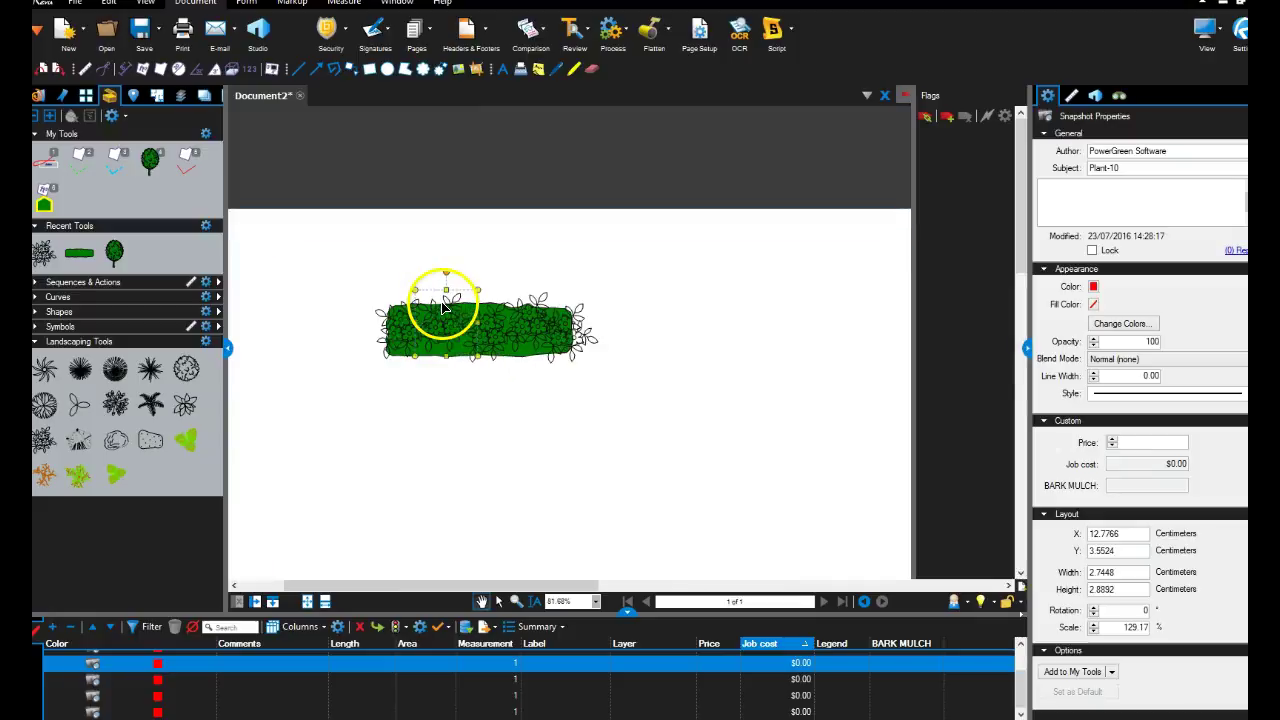
left_click(390, 282)
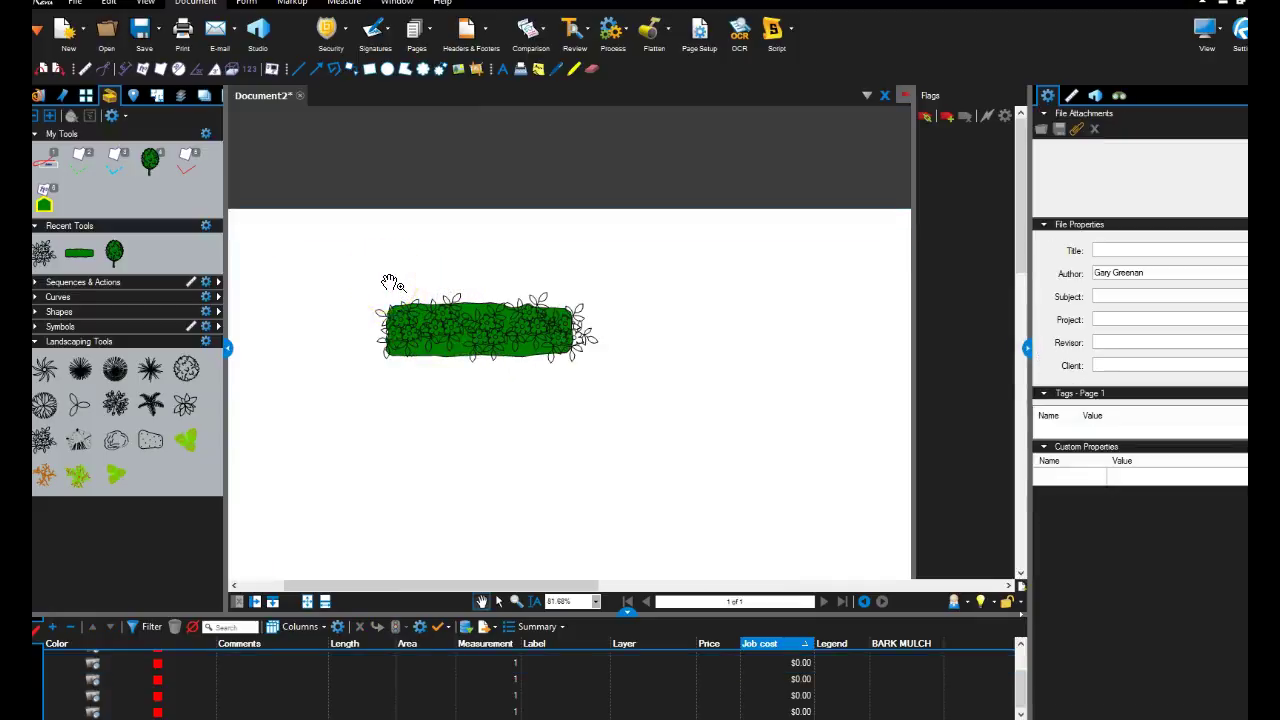
Group all the bed and plant markups into one hedge and remove it from the page
key("ctrl+a")
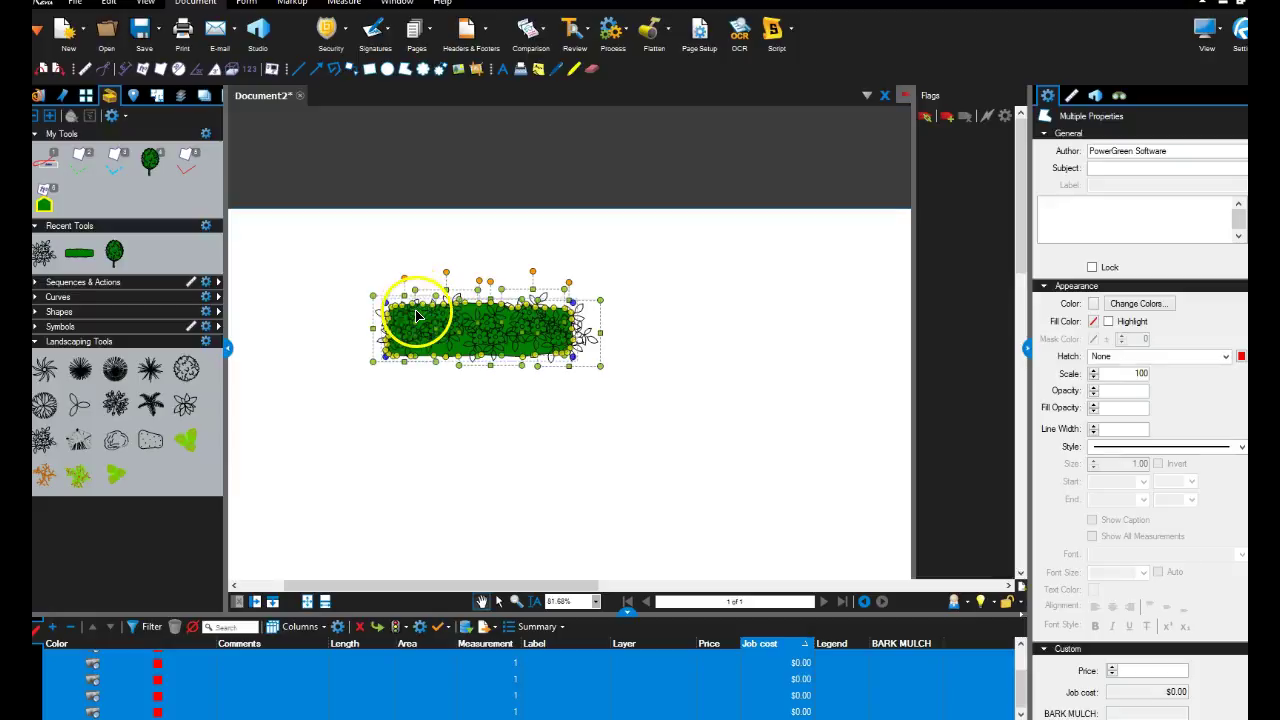
right_click(418, 316)
left_click(482, 547)
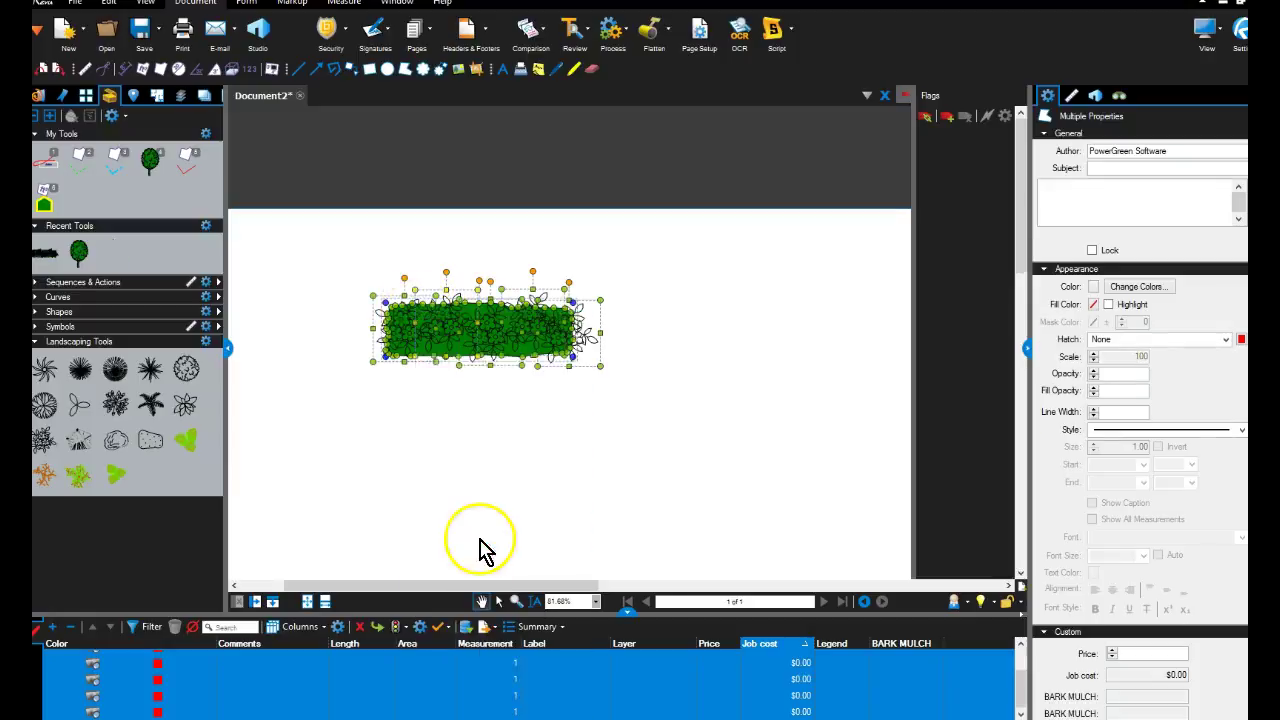
left_click(490, 390)
left_click(478, 341)
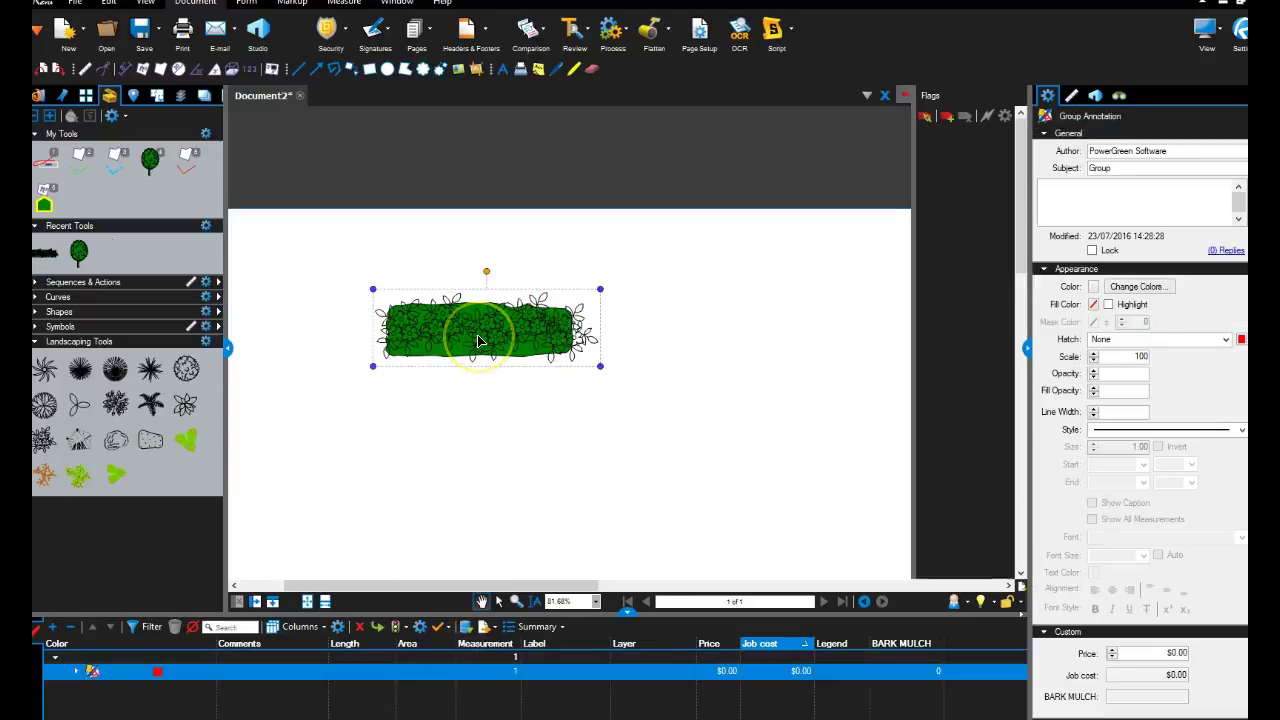
key("Delete")
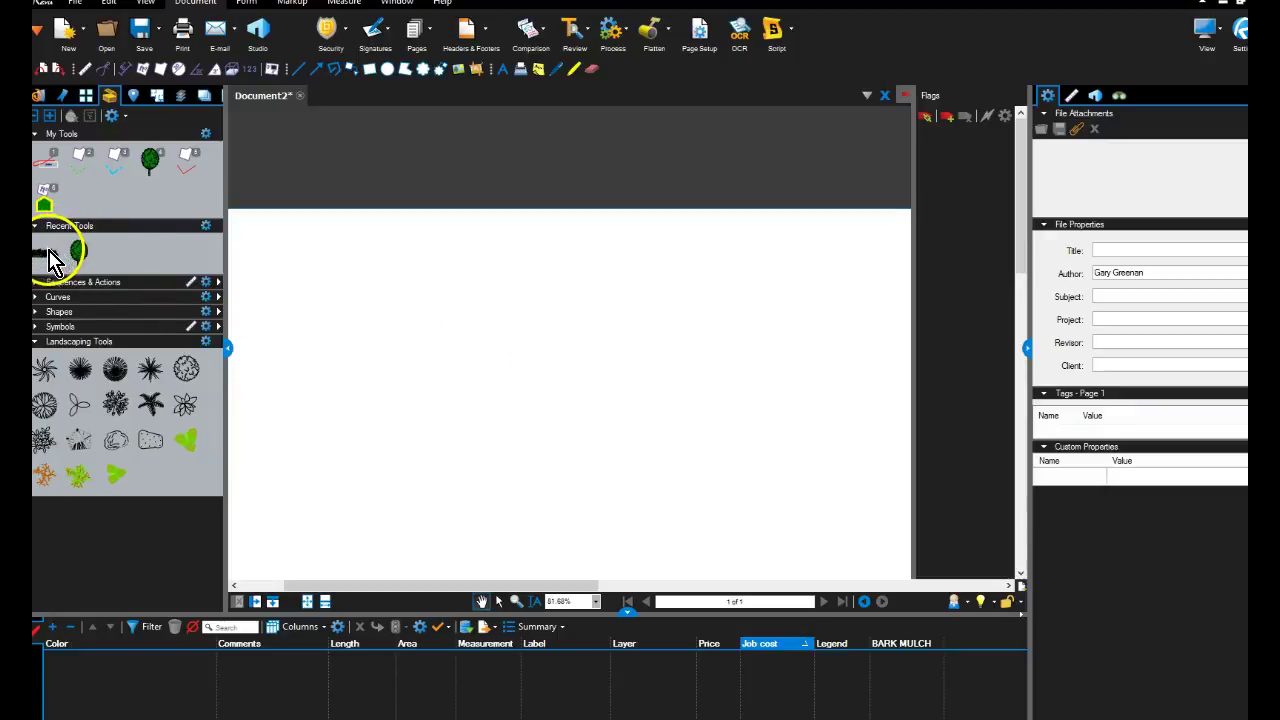
Save the hedge group into My Tools, stamp three test hedges, then delete them
left_click_drag(46, 254, 97, 205)
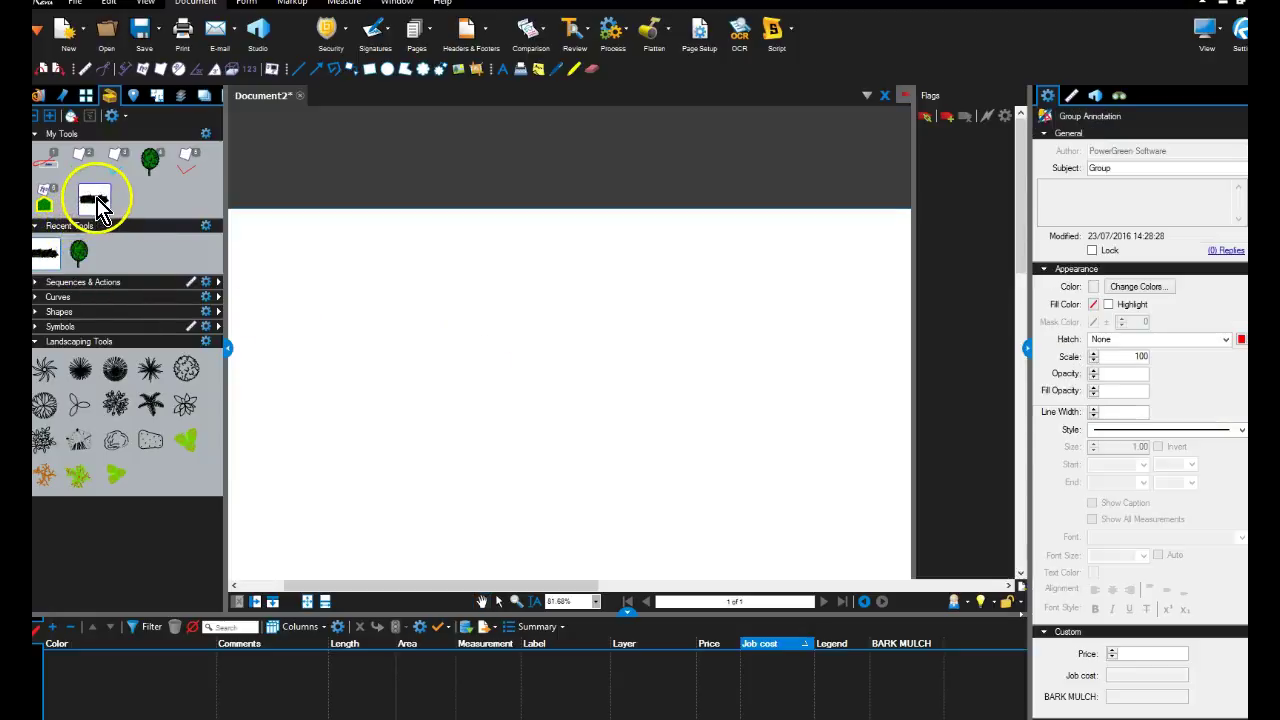
left_click(80, 197)
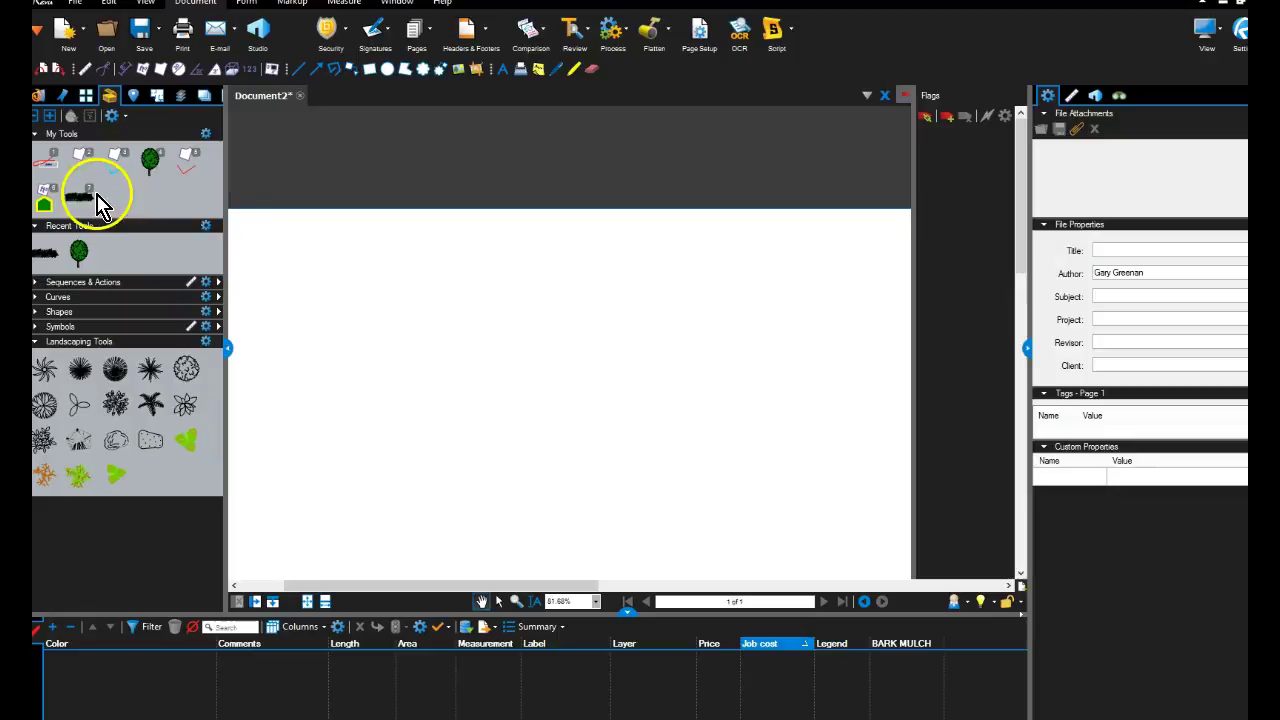
left_click(294, 300)
left_click(85, 197)
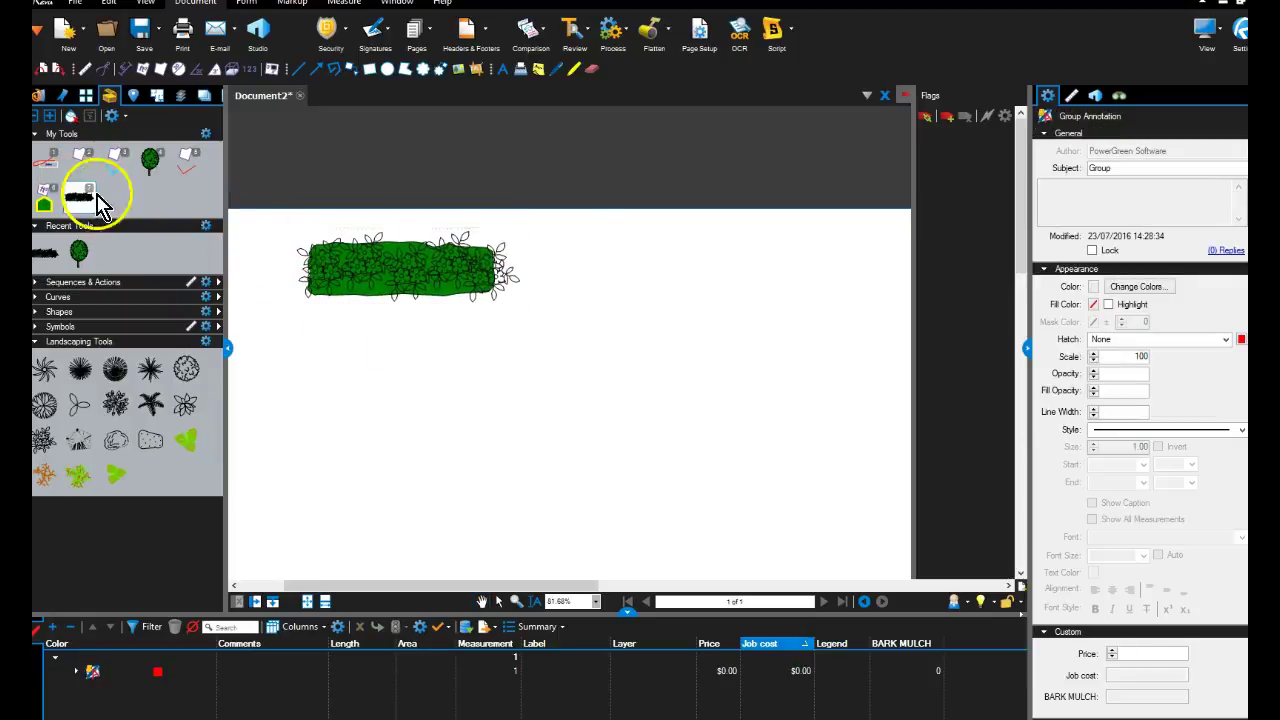
left_click(502, 310)
left_click(84, 197)
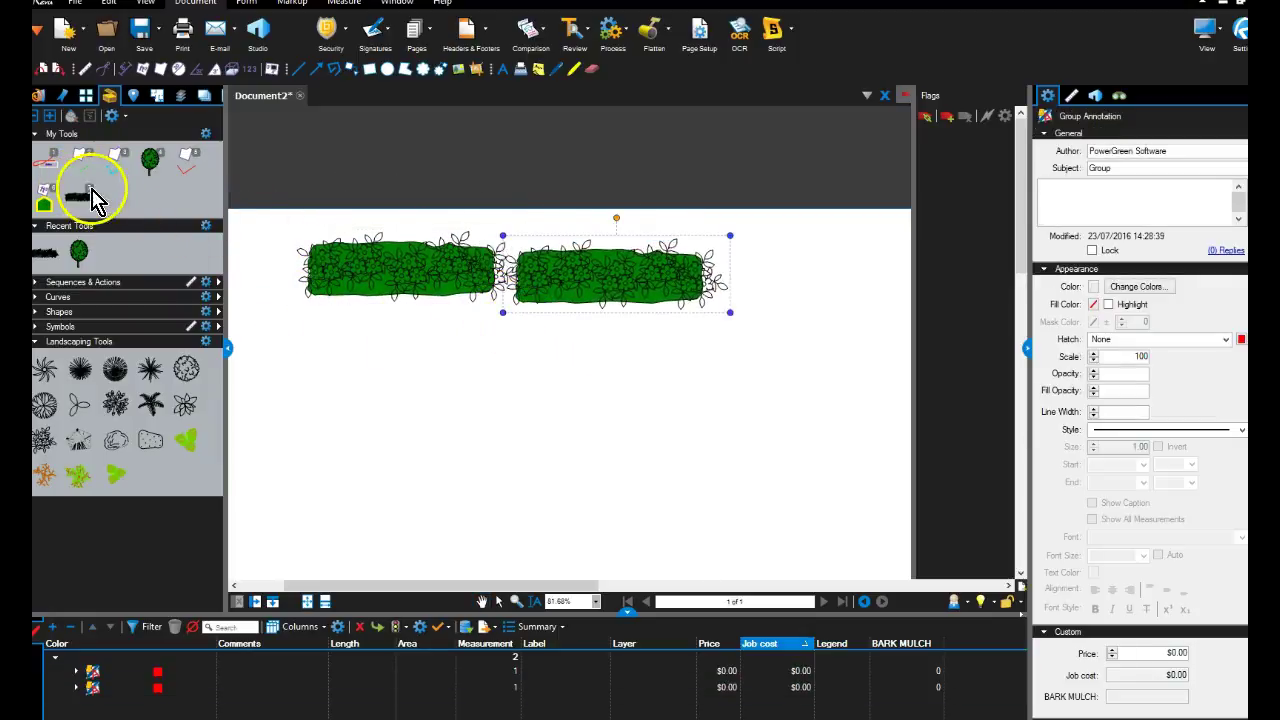
left_click(439, 388)
key("ctrl+a")
key("Delete")
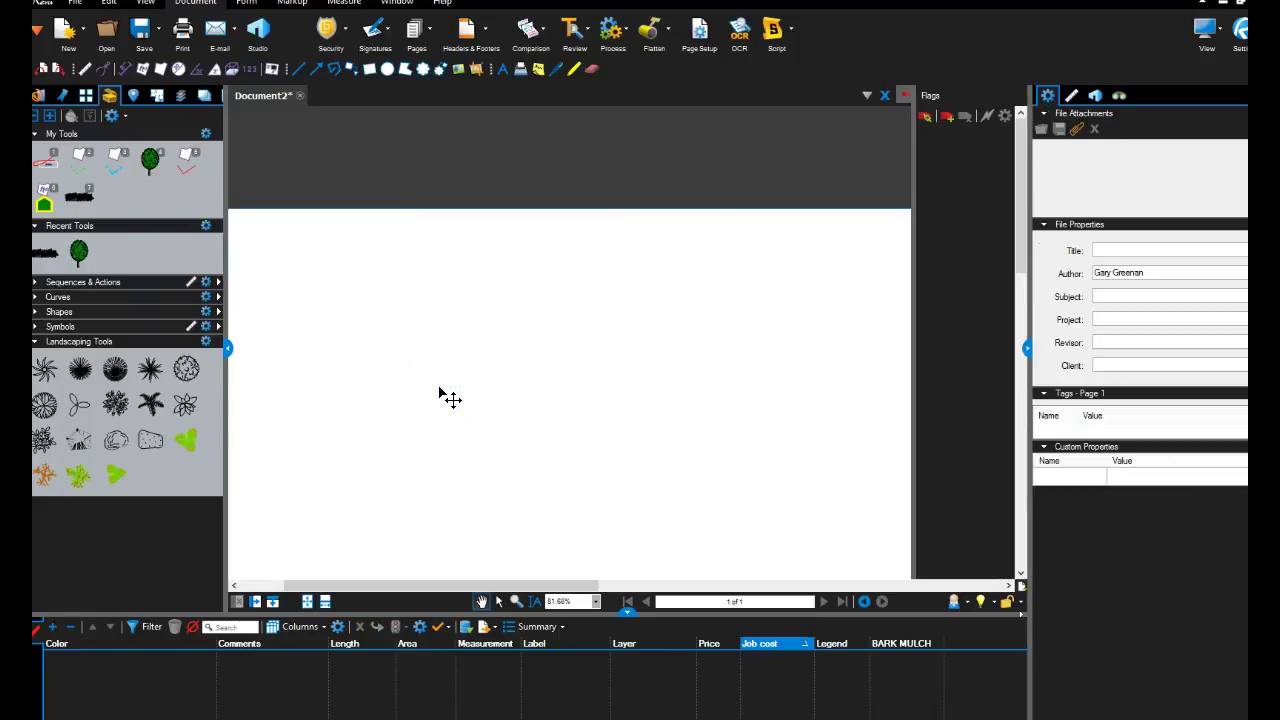
Draw a small ellipse head and trace a polygon body outline beneath it
left_click(387, 68)
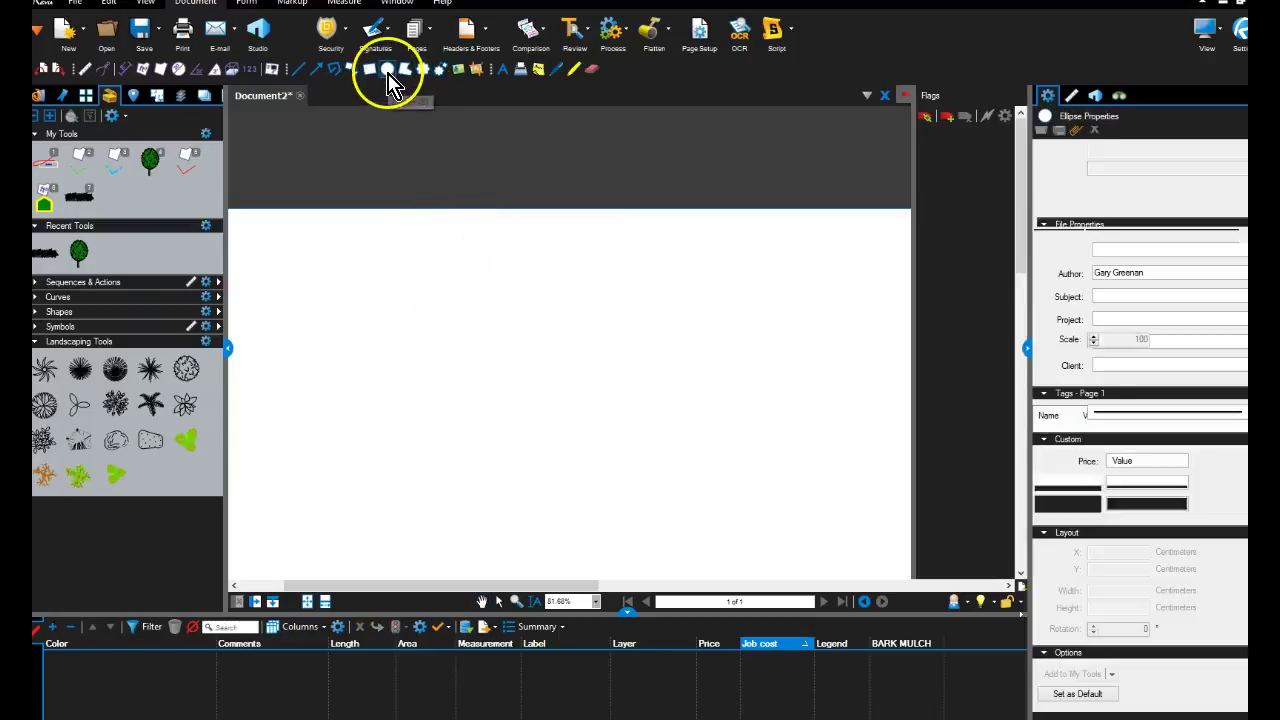
left_click_drag(386, 230, 414, 263)
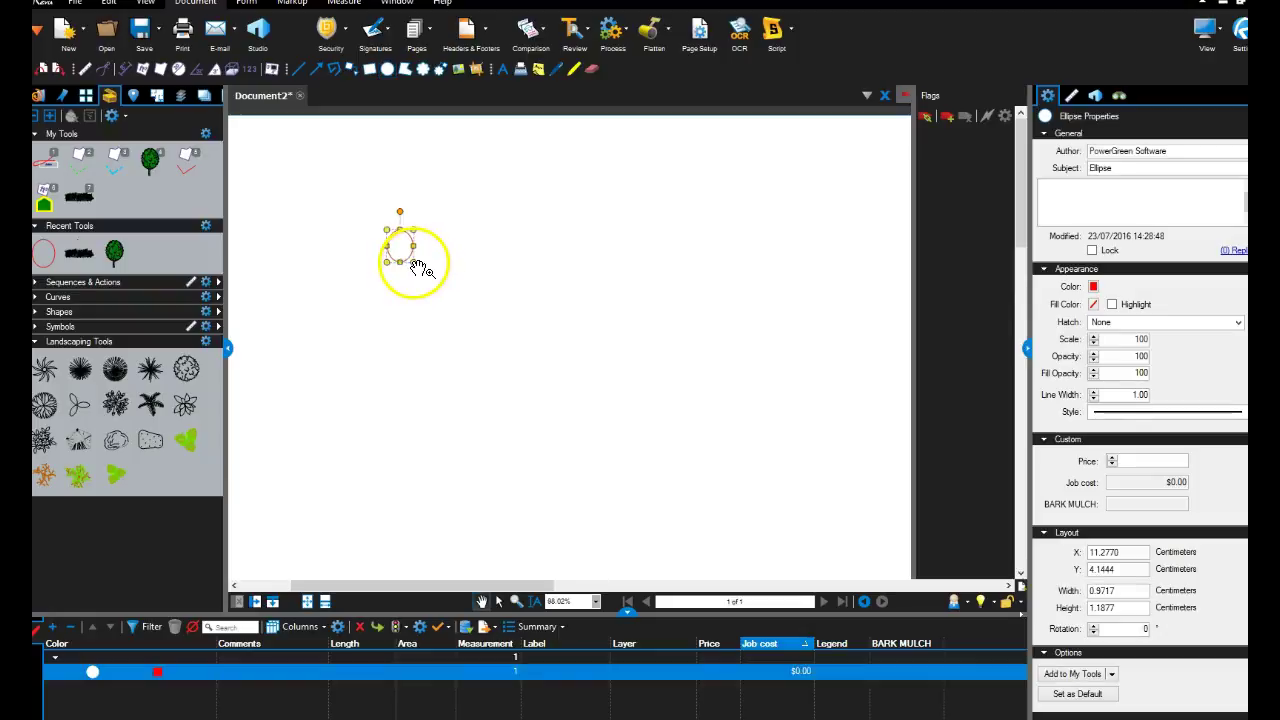
left_click(403, 69)
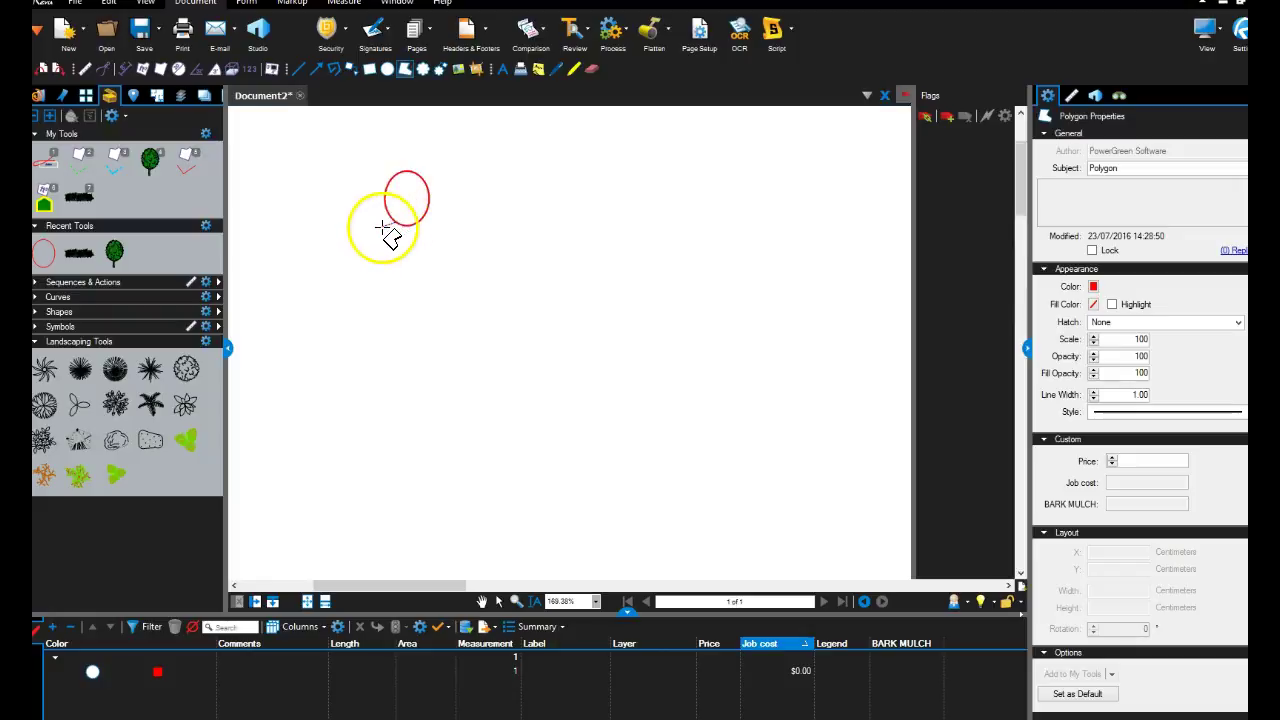
left_click(347, 264)
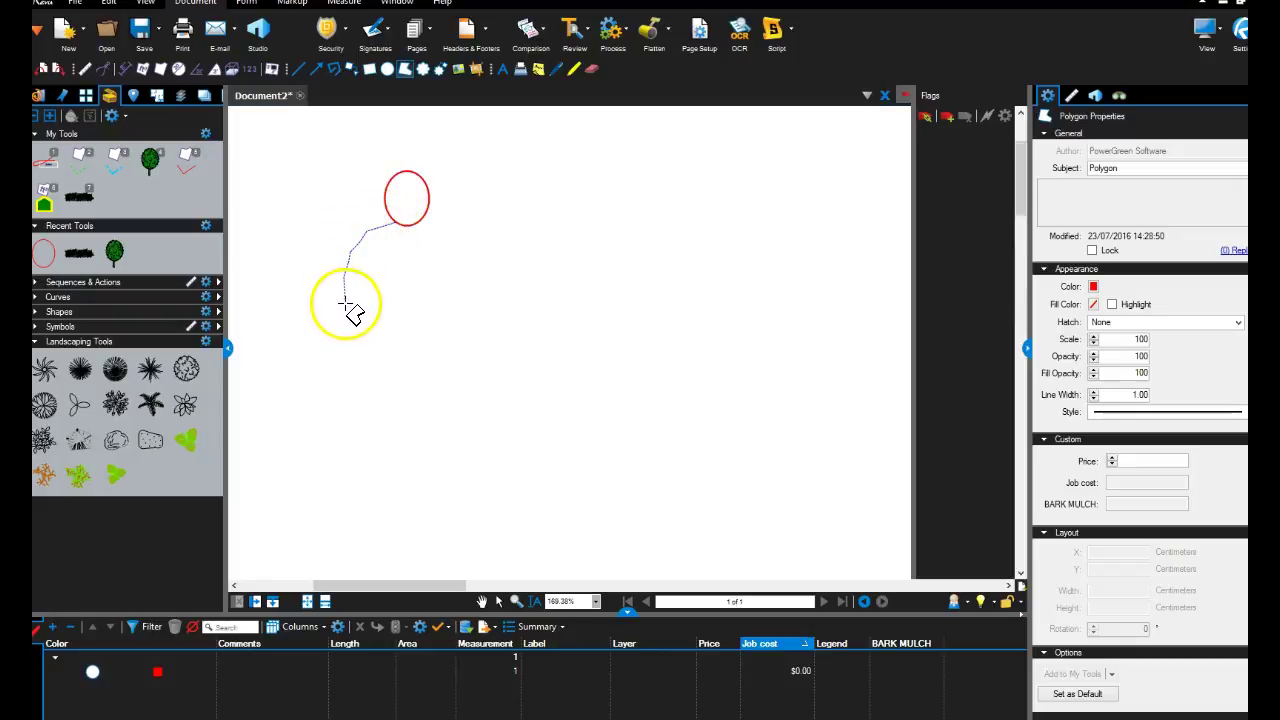
left_click(350, 330)
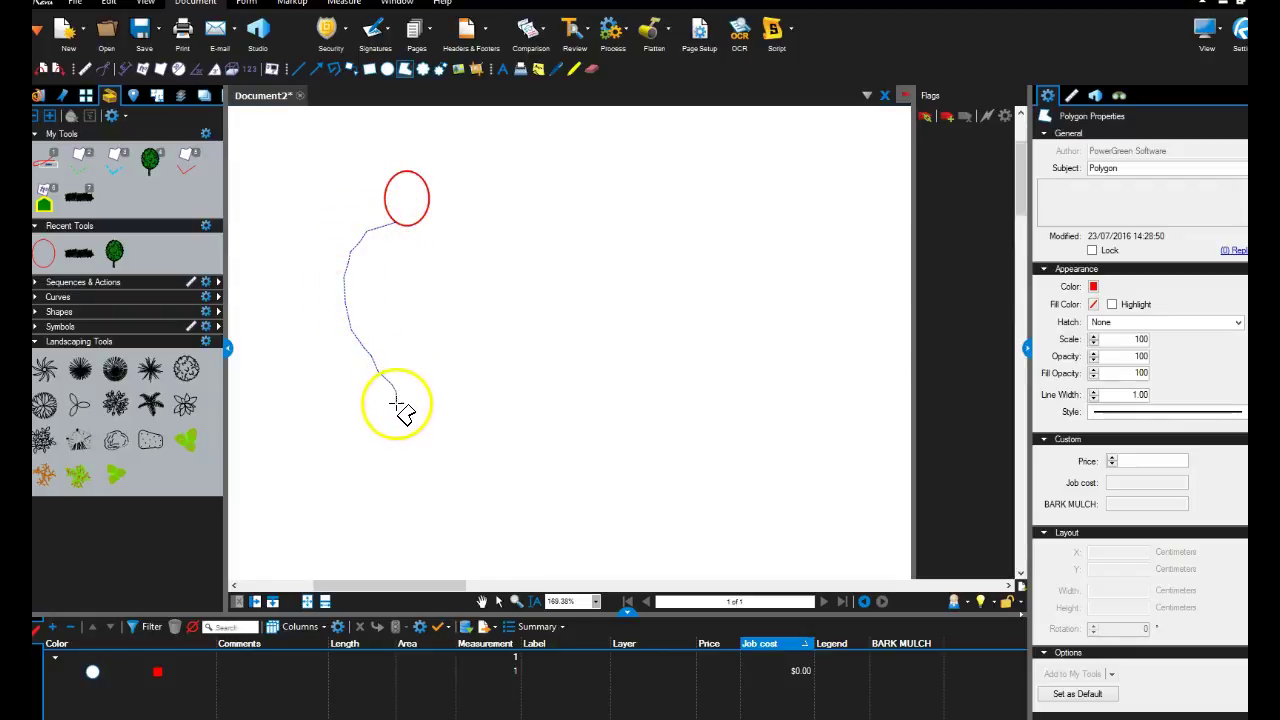
left_click(397, 434)
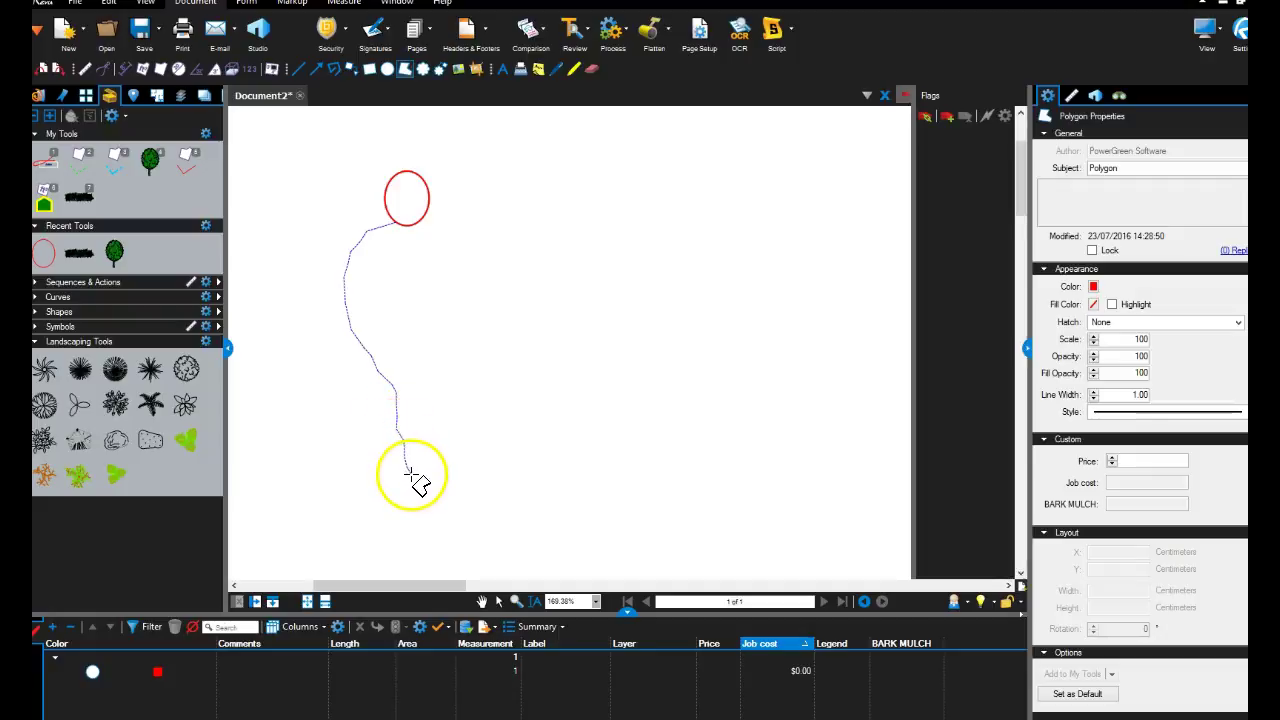
mouse_move(435, 461)
left_mouse_down()
mouse_move(453, 260)
mouse_move(428, 224)
left_mouse_up()
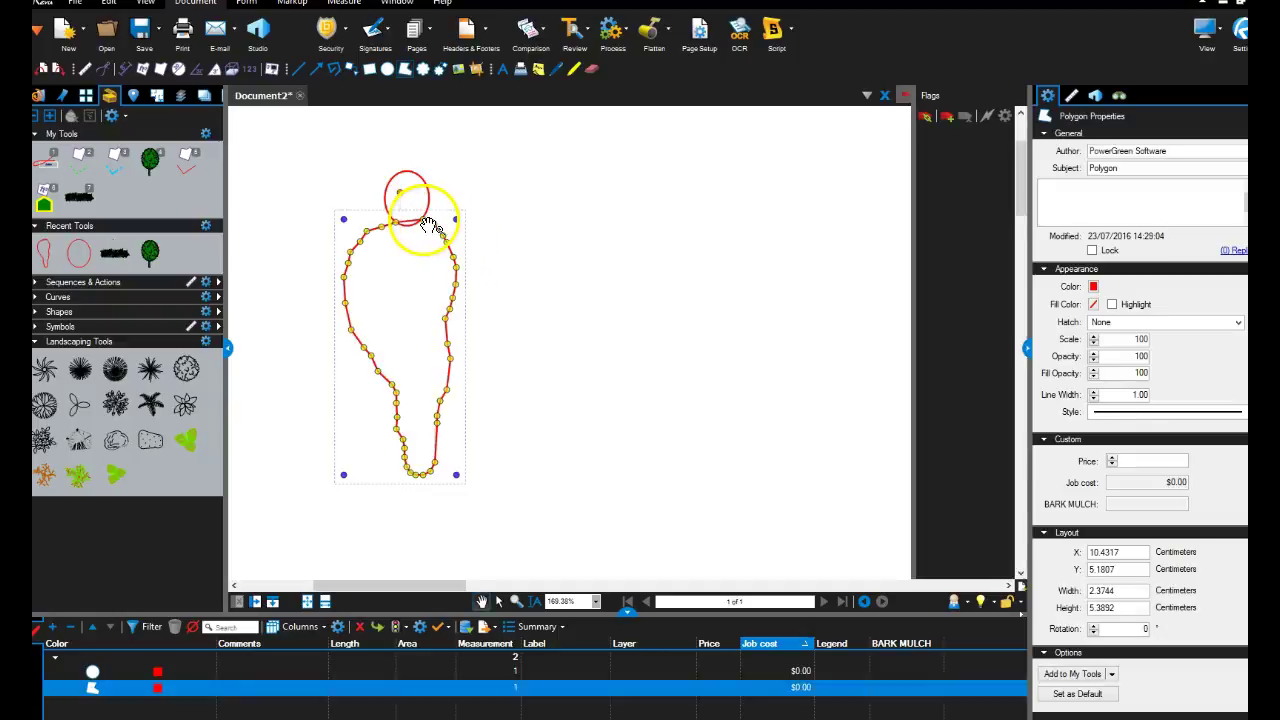
Zoom out and select the red body polygon to show its Polygon Properties
scroll(450, 235, "up", 3)
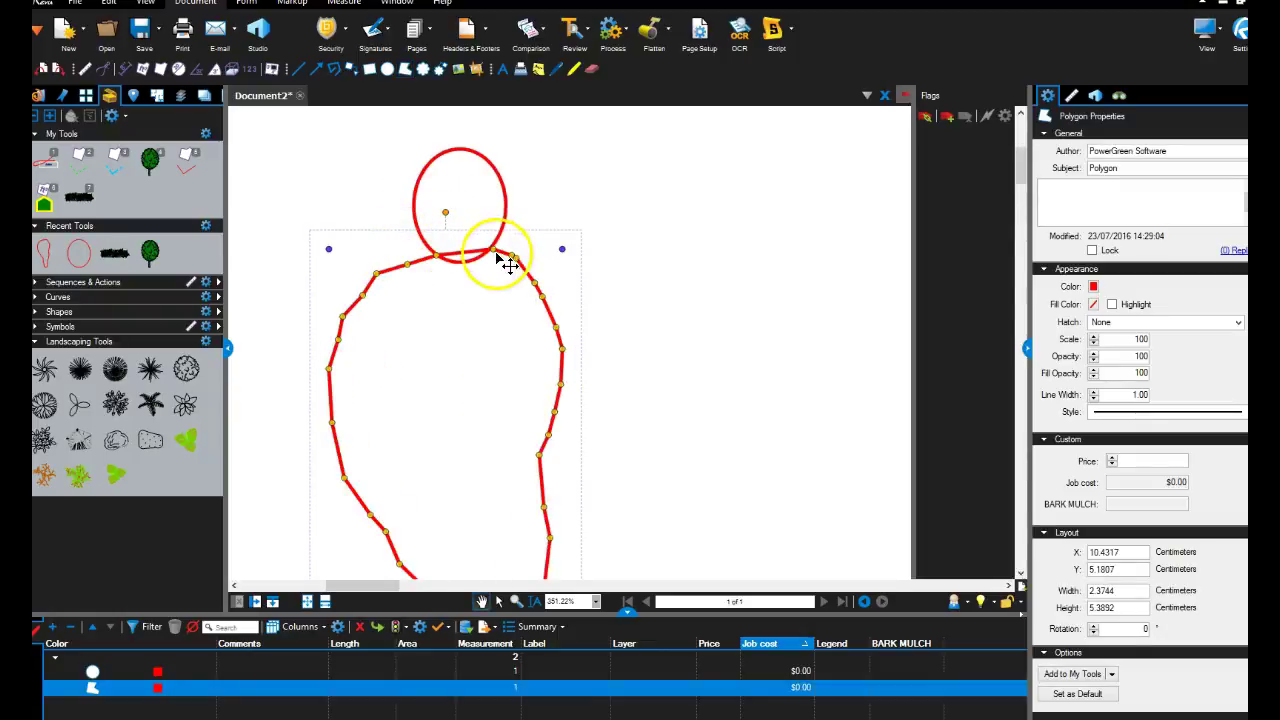
scroll(463, 262, "up", 1)
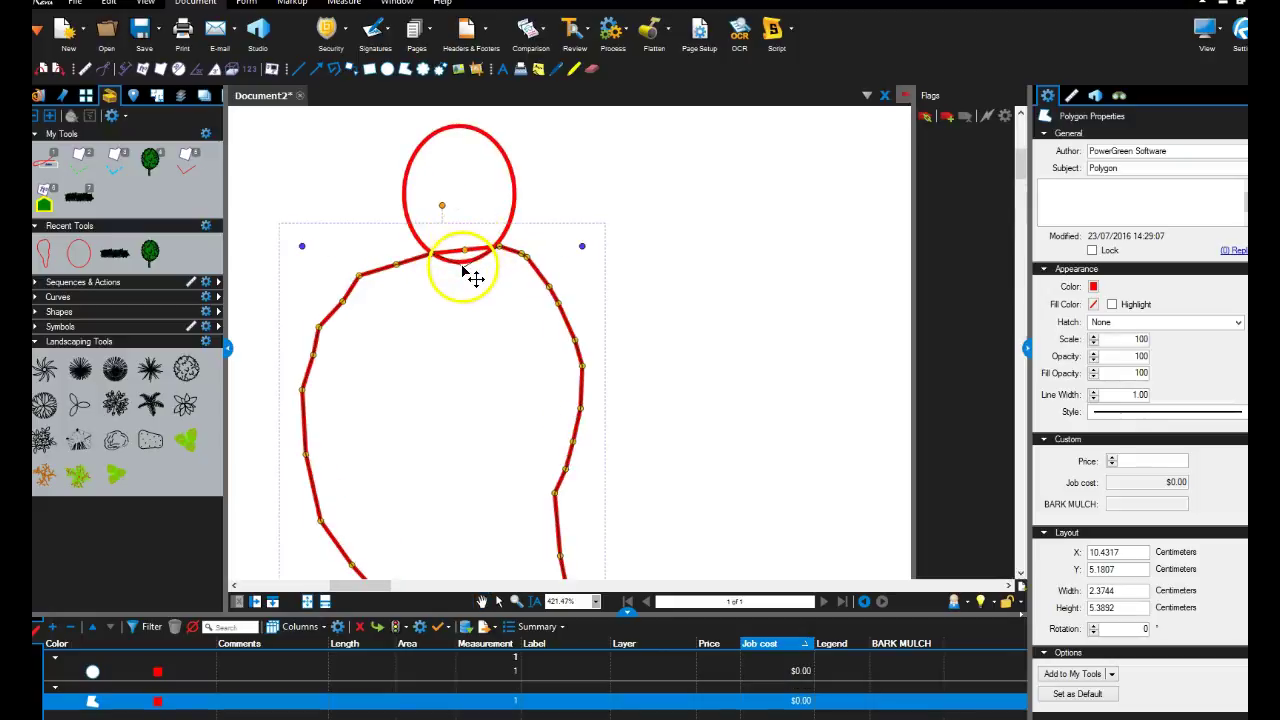
scroll(455, 268, "up", 1)
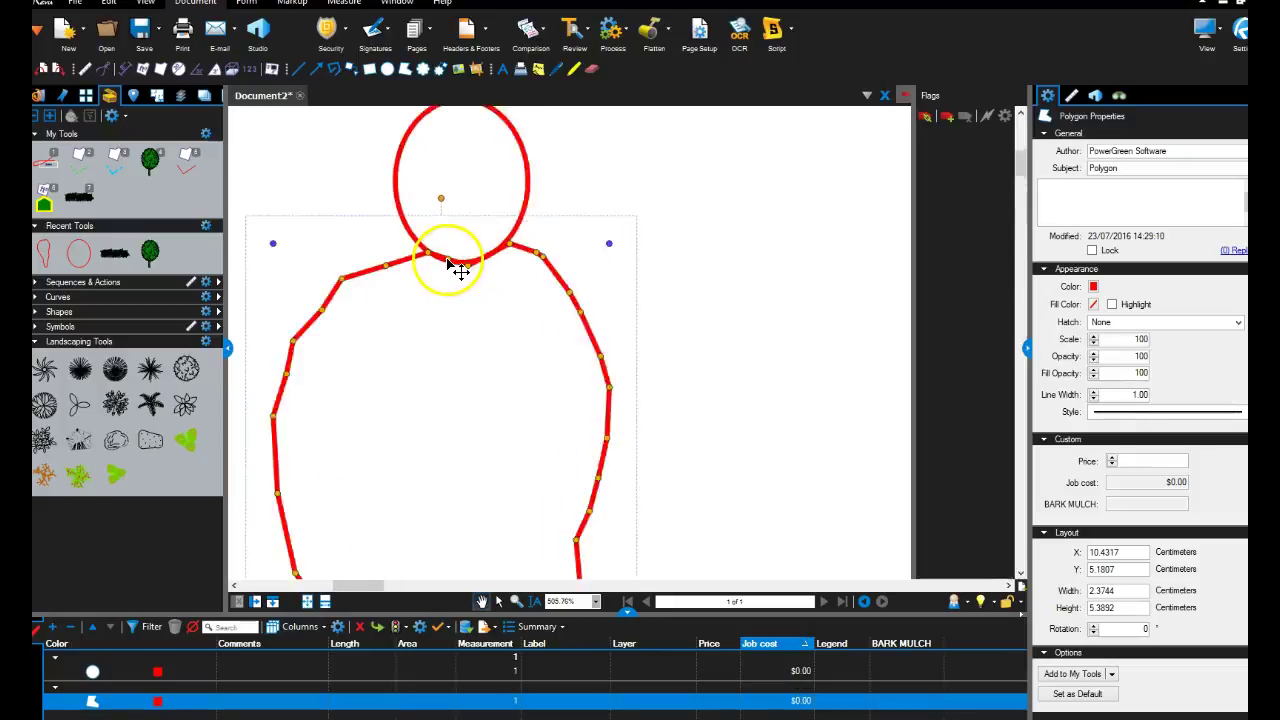
scroll(455, 268, "up", 2)
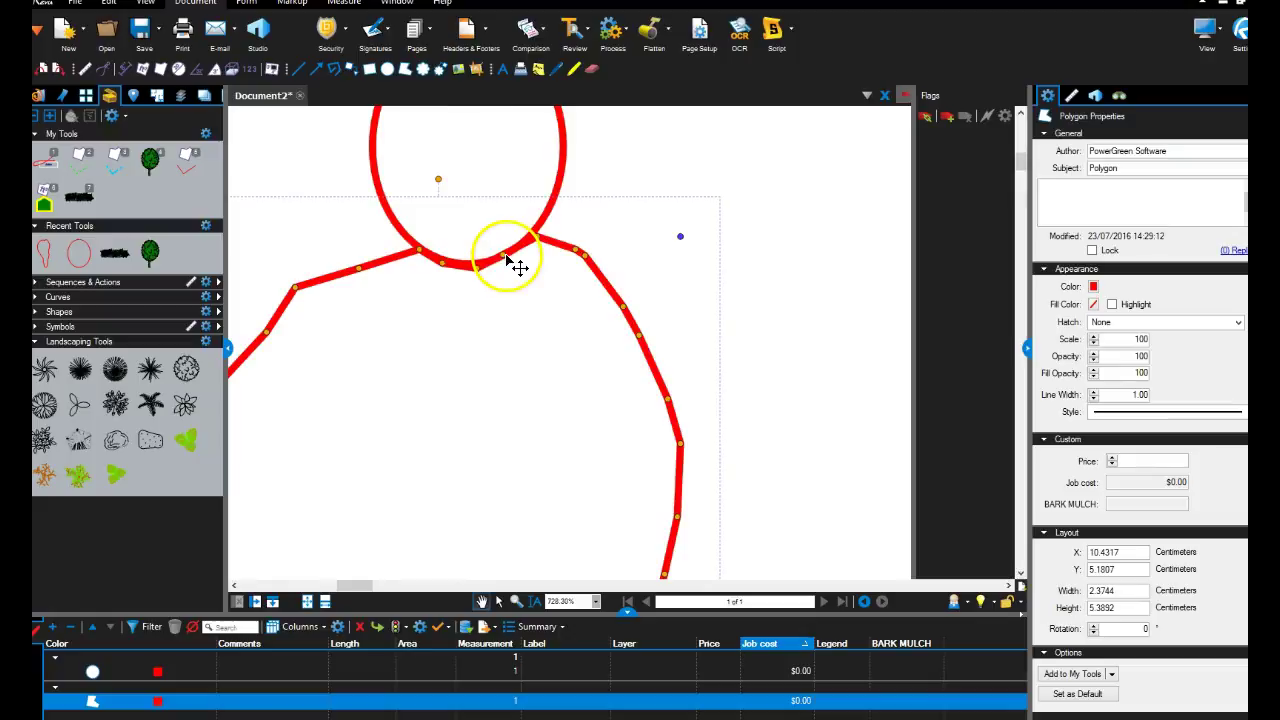
scroll(520, 268, "down", 1)
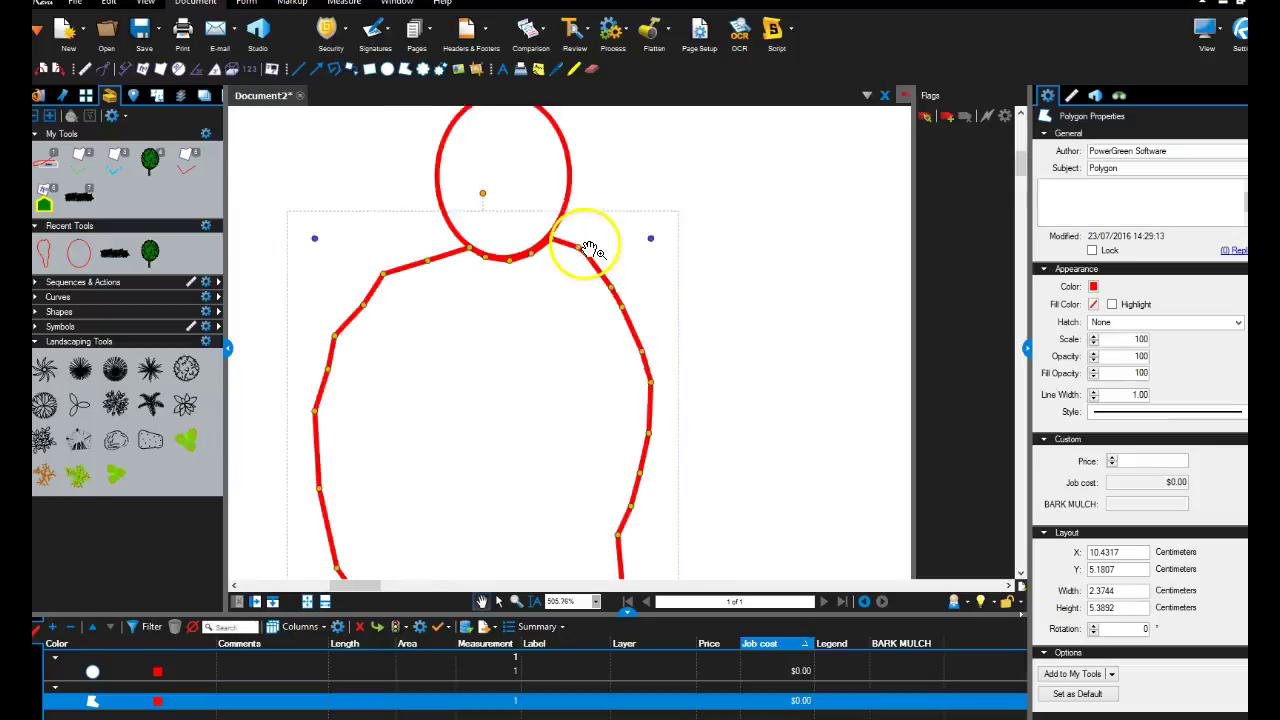
scroll(586, 251, "down", 2)
left_click(733, 247)
scroll(729, 251, "down", 1)
scroll(652, 247, "down", 1)
scroll(652, 250, "down", 2)
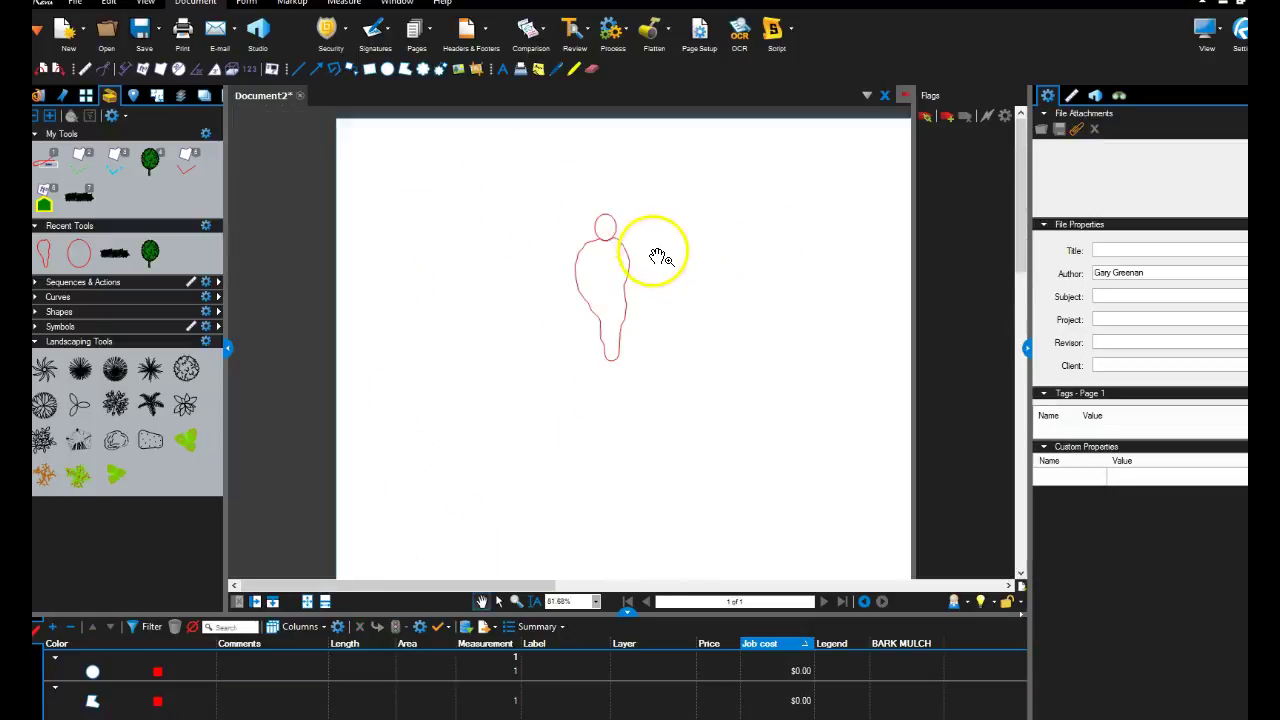
scroll(586, 266, "up", 1)
left_click(545, 270)
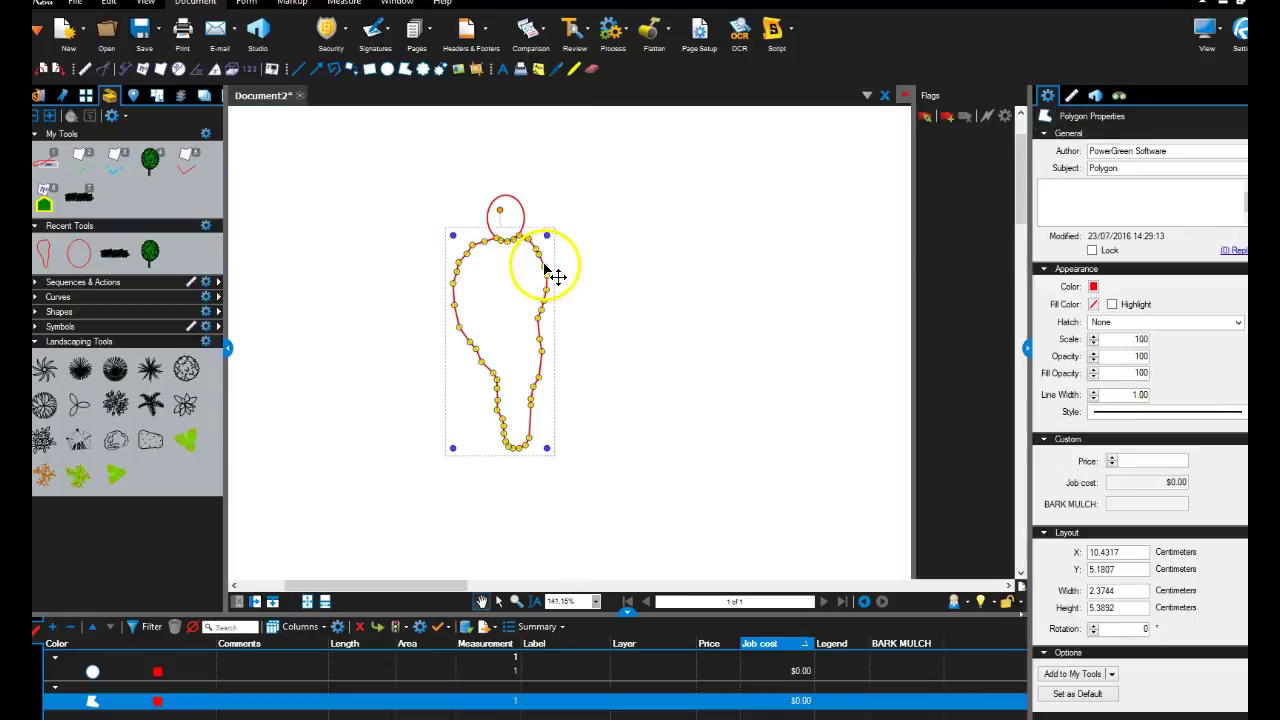
Make the body polygon and head ellipse outlines black
left_click(1094, 287)
left_click(1112, 318)
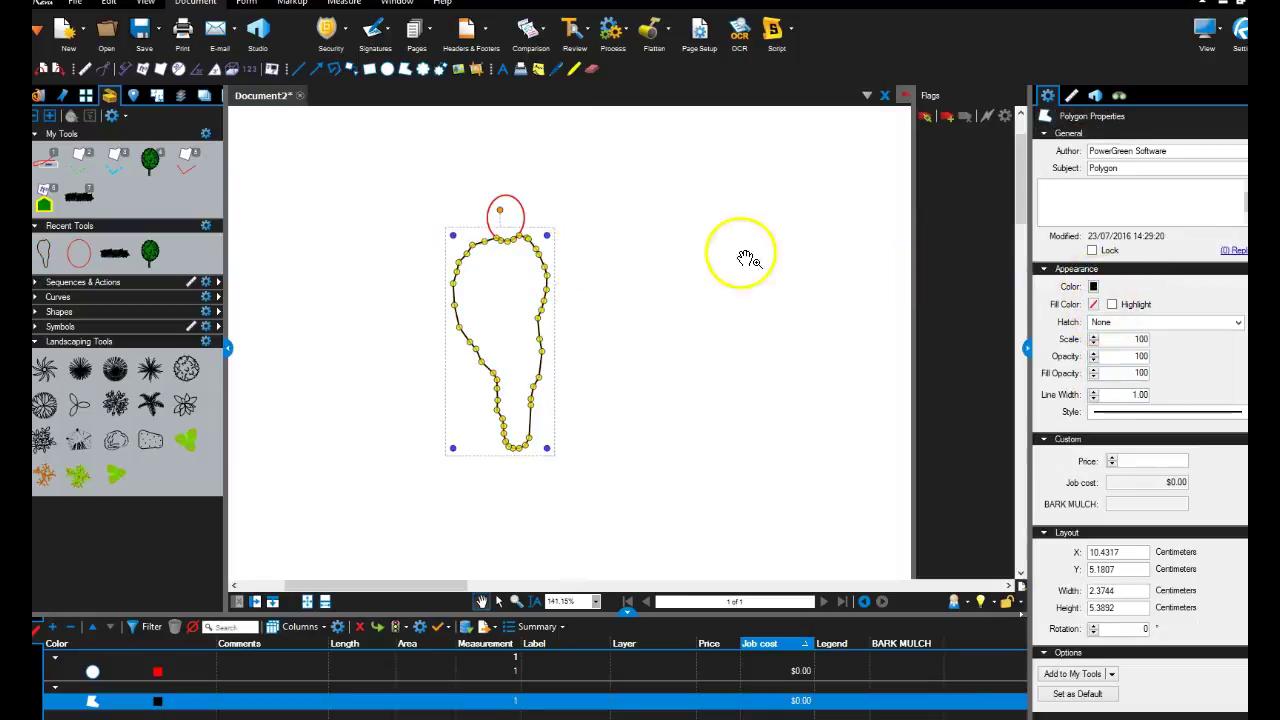
left_click(525, 215)
left_click(1093, 287)
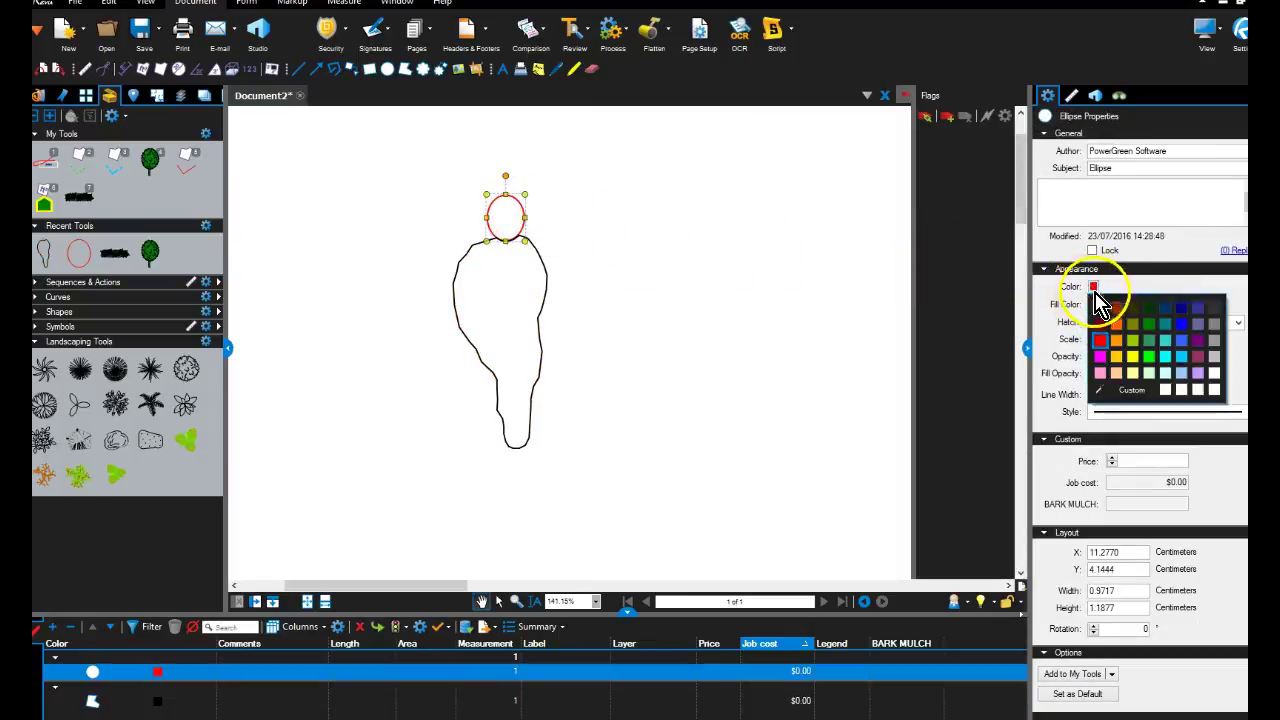
left_click(1102, 314)
left_click(686, 290)
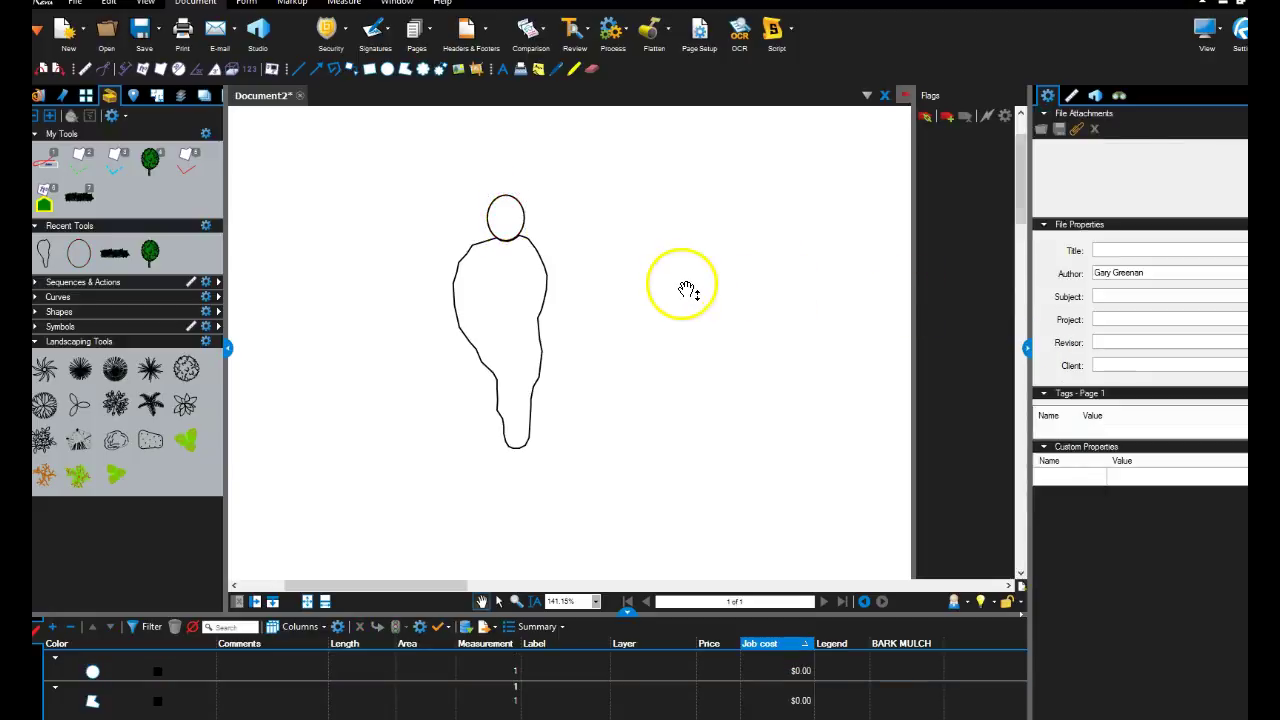
Group the head and body shapes into one person figure
key("ctrl+a")
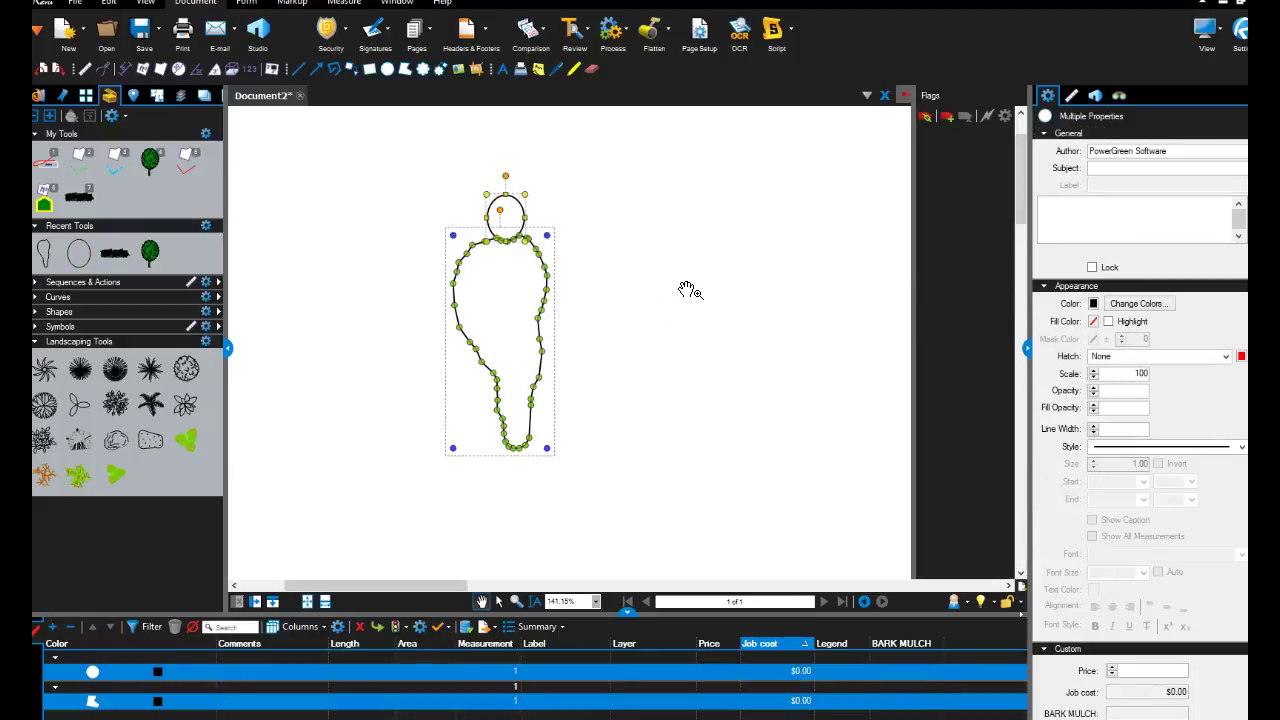
right_click(545, 271)
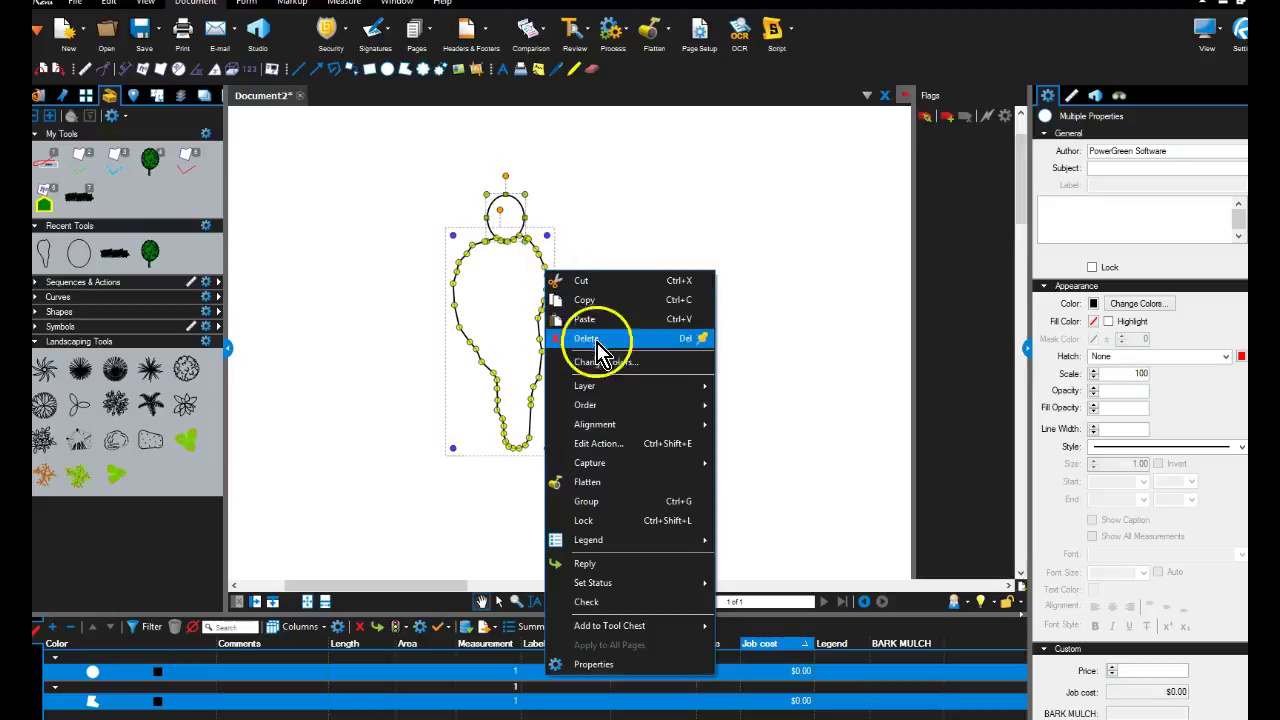
left_click(598, 488)
scroll(610, 253, "down", 2)
scroll(560, 256, "down", 2)
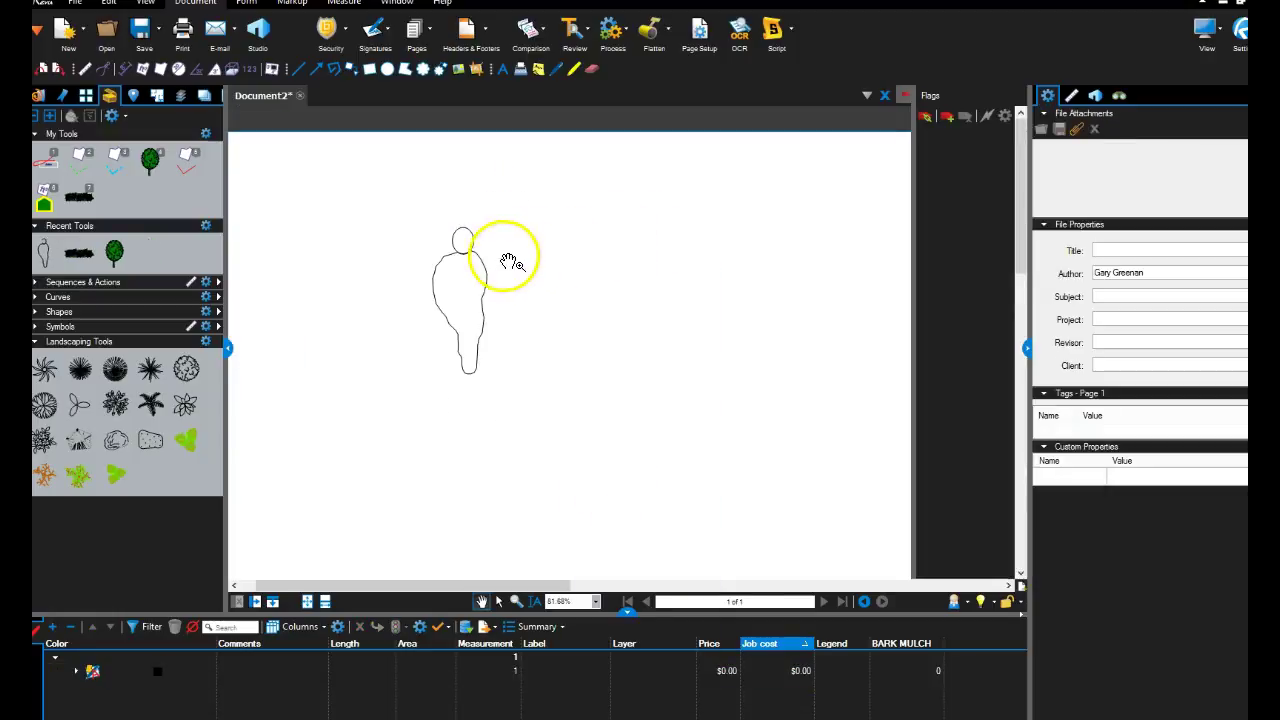
Fill the grouped person figure with white
left_click(458, 242)
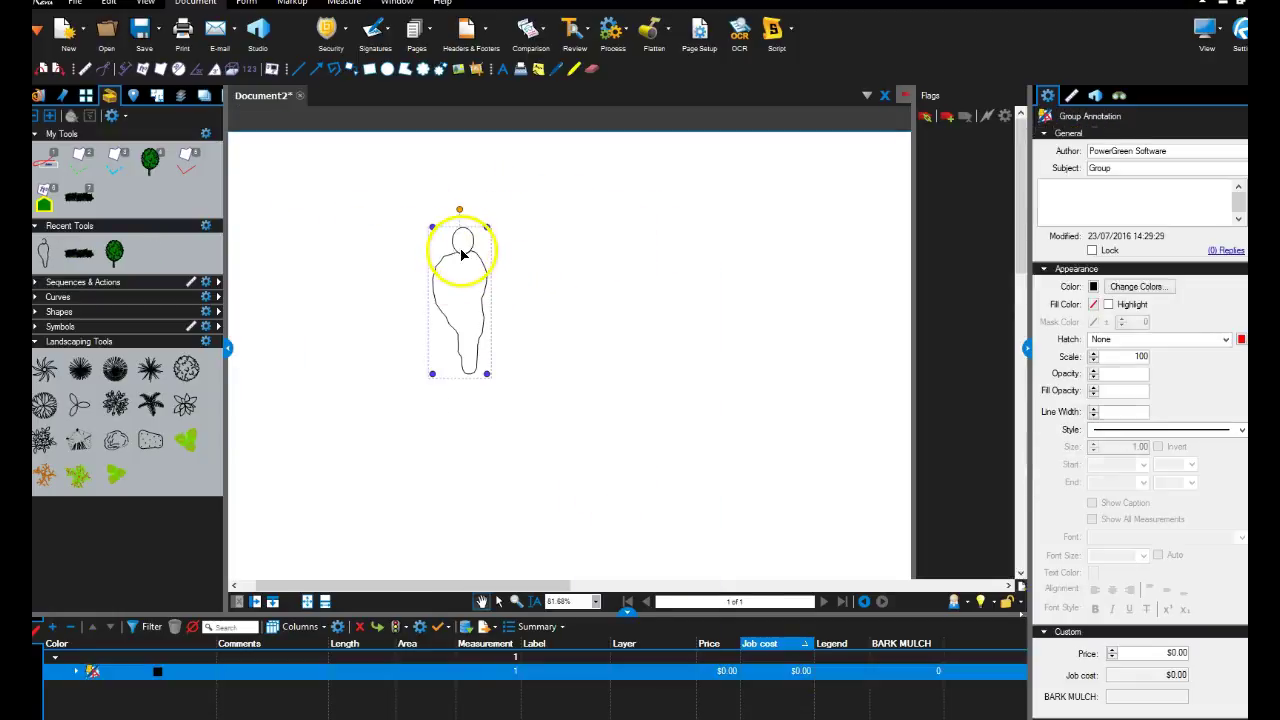
left_click(1093, 304)
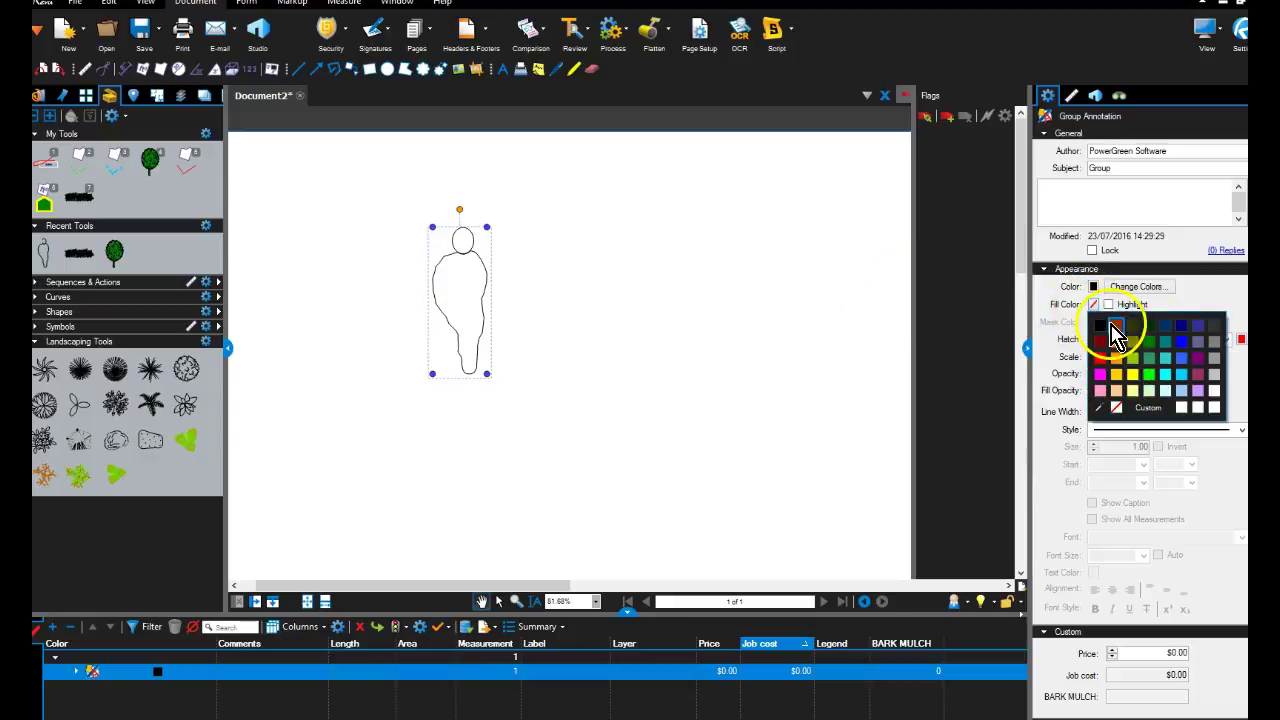
left_click(1216, 404)
left_click(660, 387)
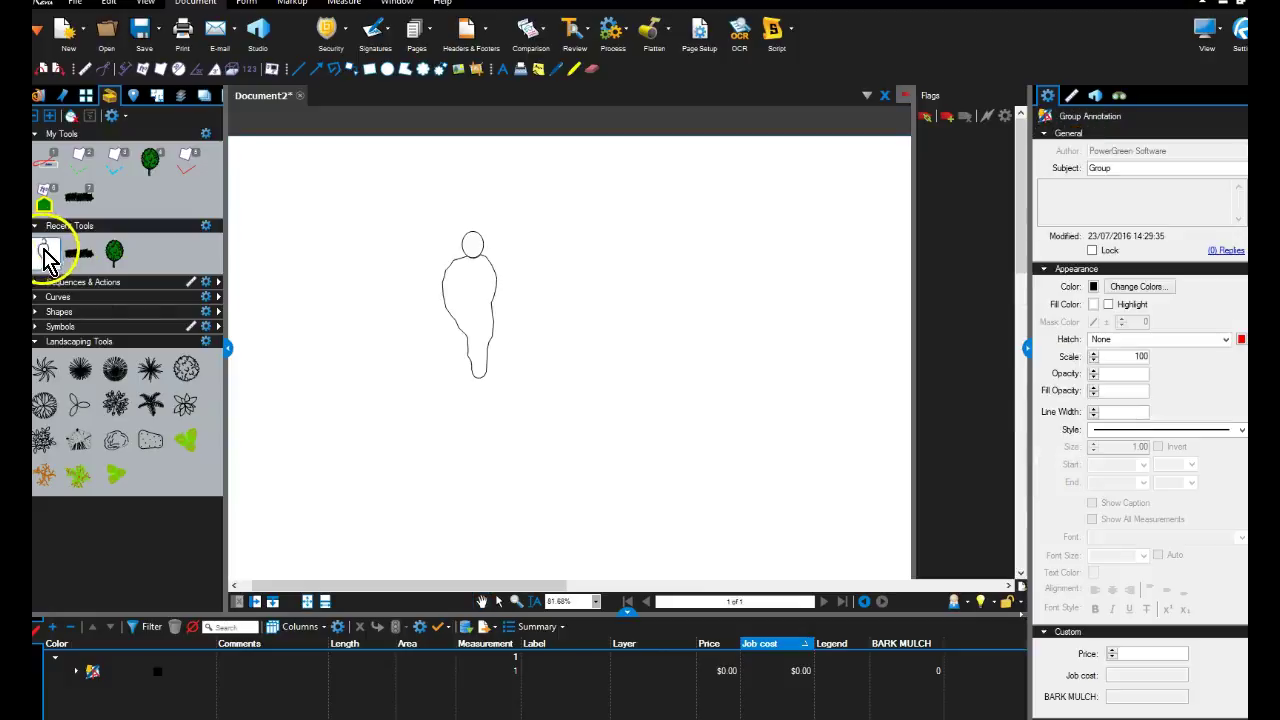
Save the person figure to My Tools and delete the original from the page
left_click_drag(43, 255, 112, 197)
left_click(456, 308)
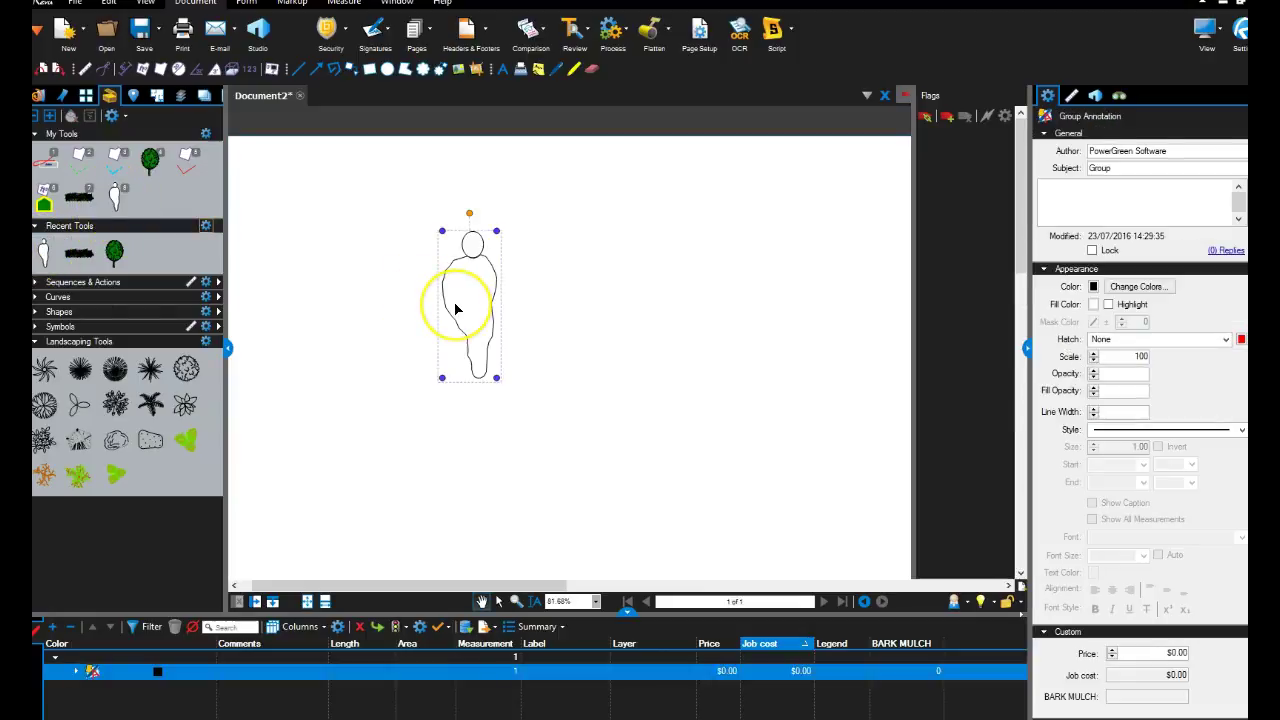
key("Delete")
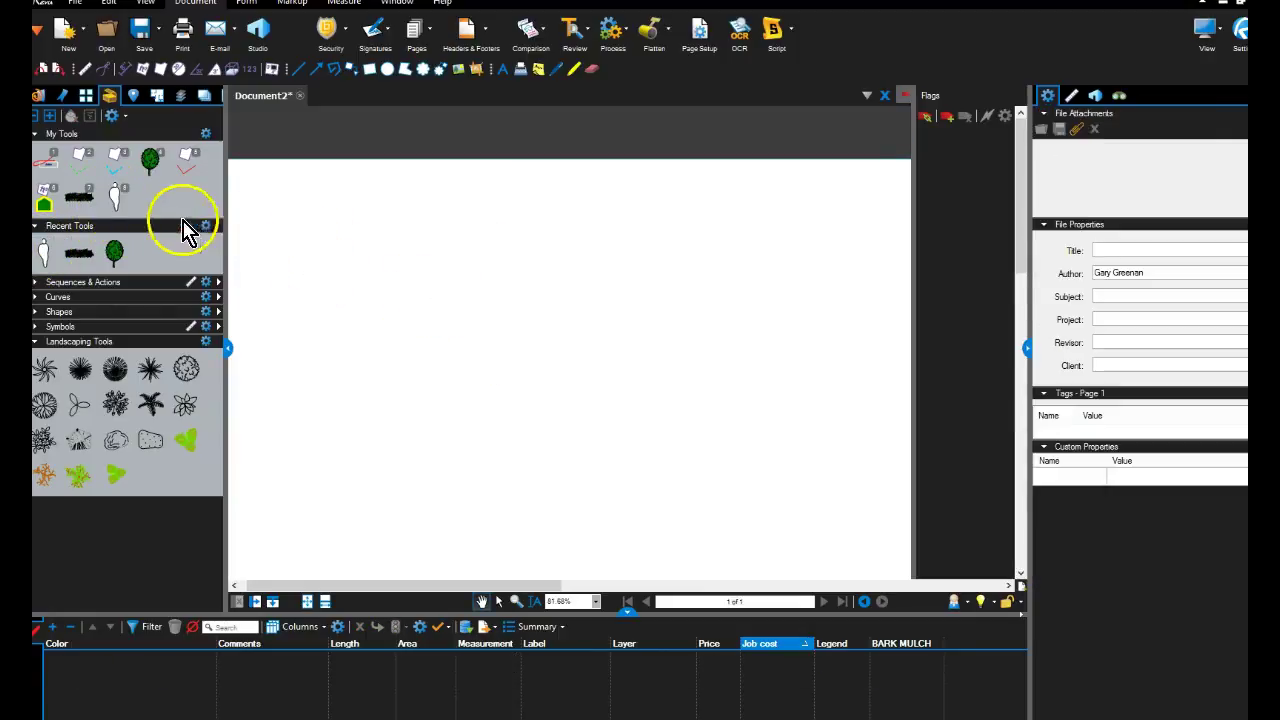
Place a new person figure from My Tools on the page and select it
left_click(118, 205)
left_click(385, 430)
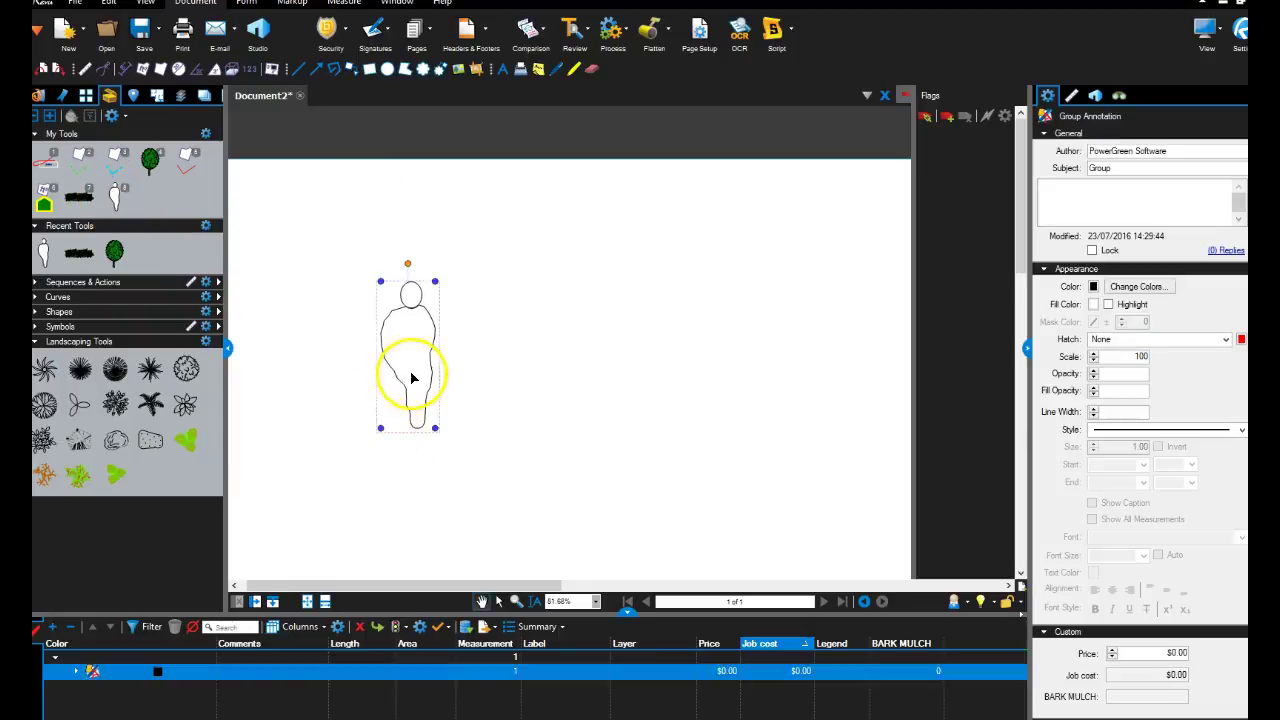
scroll(414, 371, "up", 2)
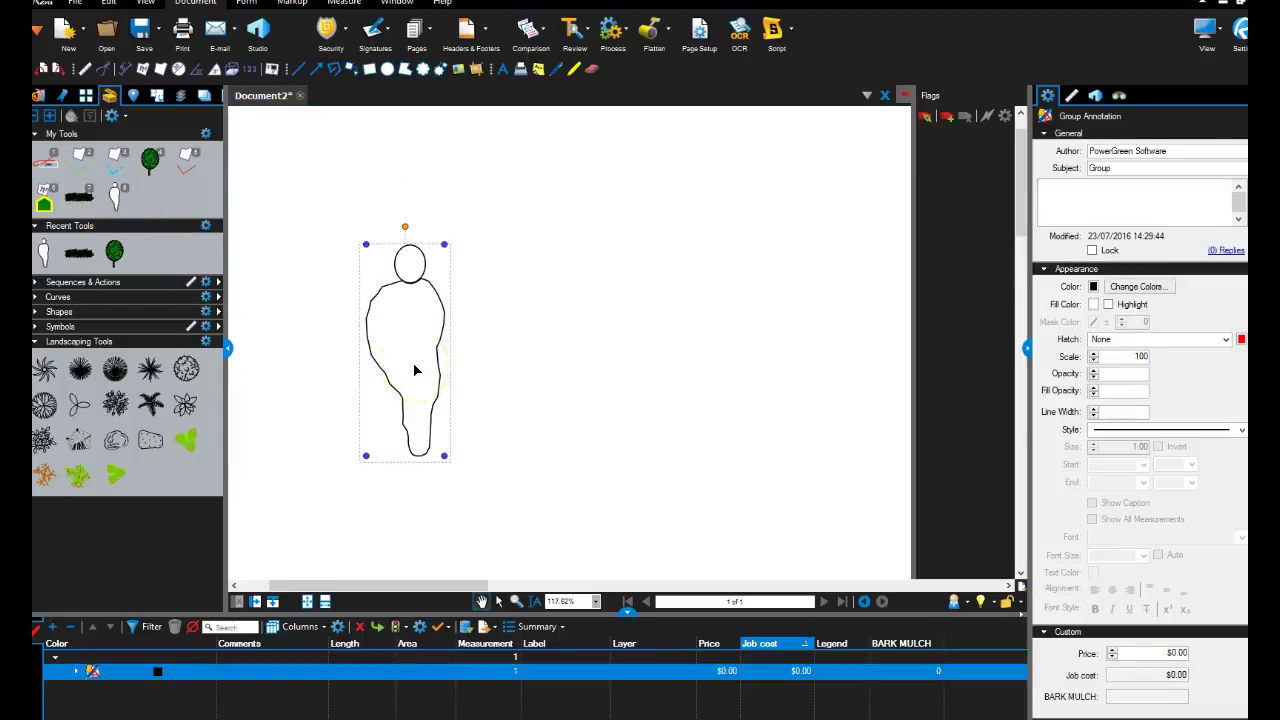
scroll(487, 357, "down", 2)
left_click(486, 355)
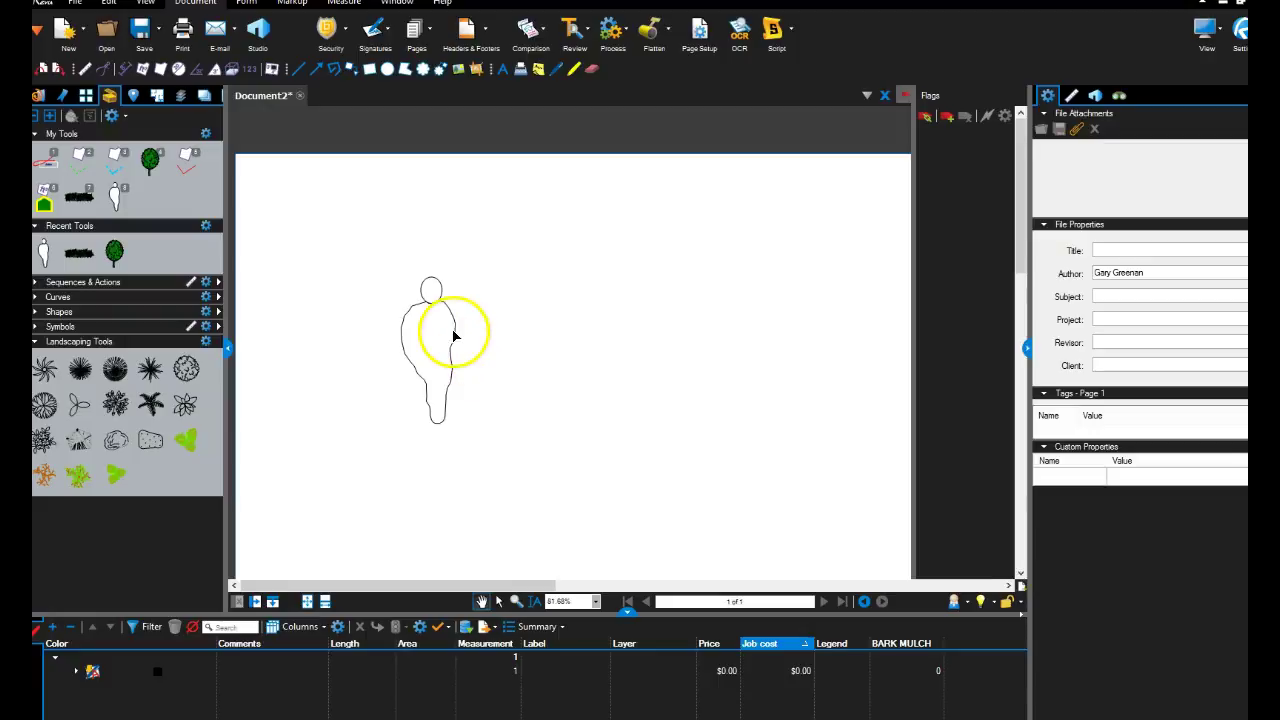
left_click(453, 336)
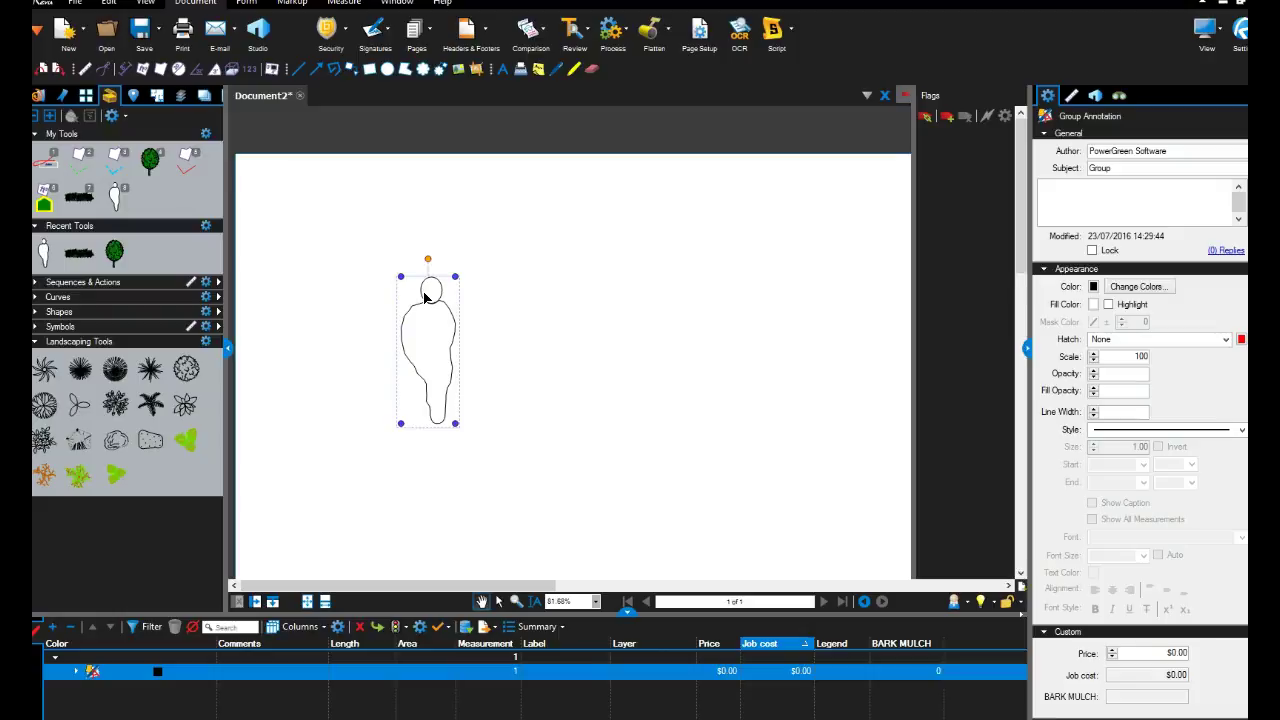
Flip the person figure horizontally, shrink it slightly, and save it as a second My Tools figure
right_click(424, 296)
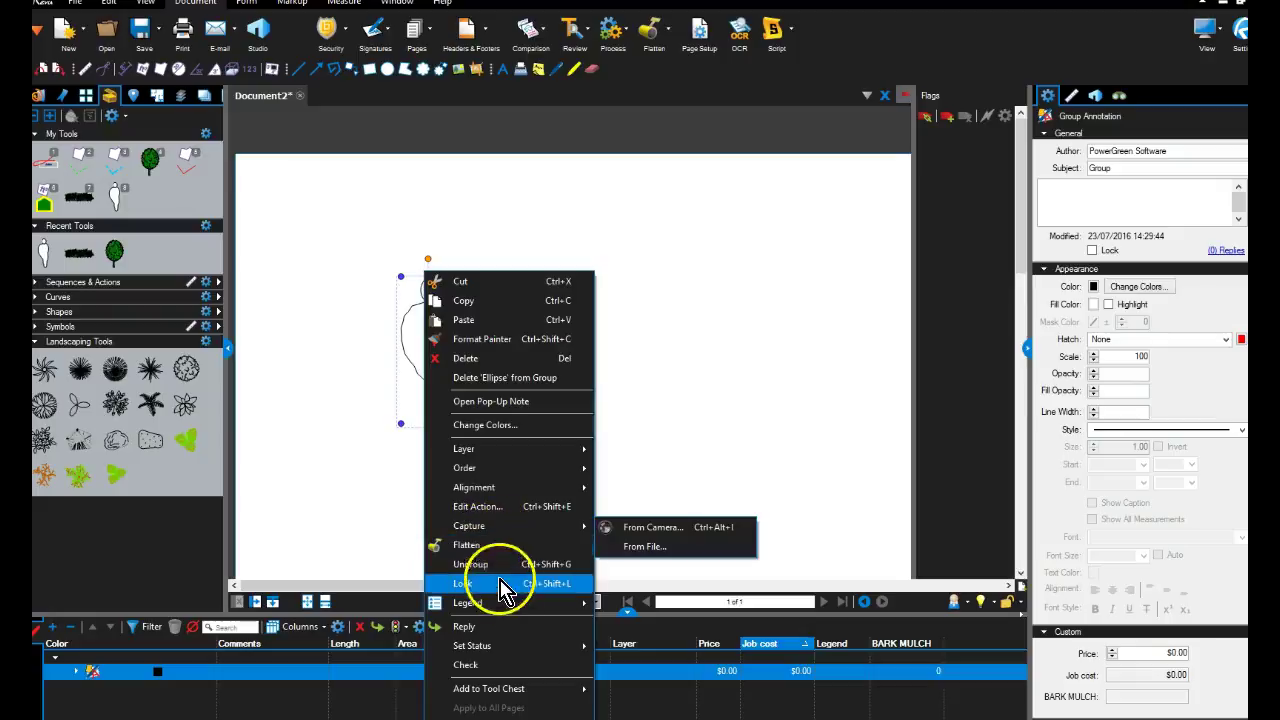
mouse_move(505, 487)
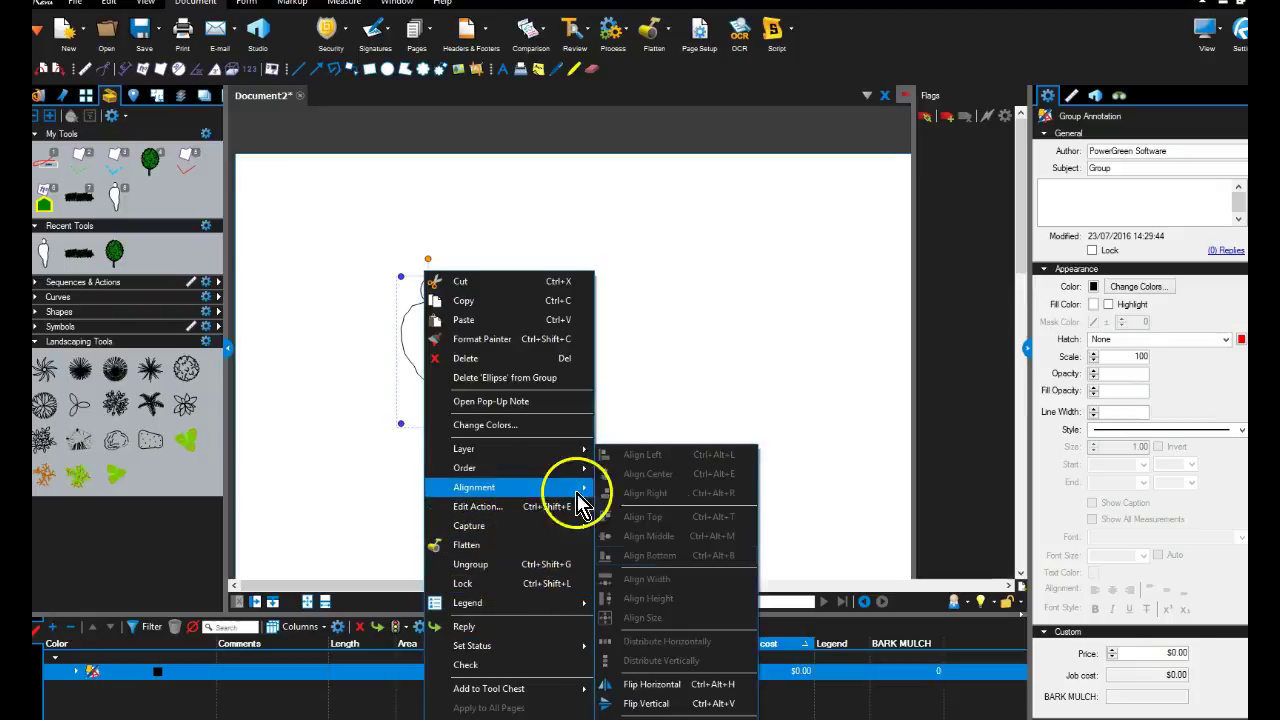
left_click(688, 685)
left_click_drag(486, 374, 515, 380)
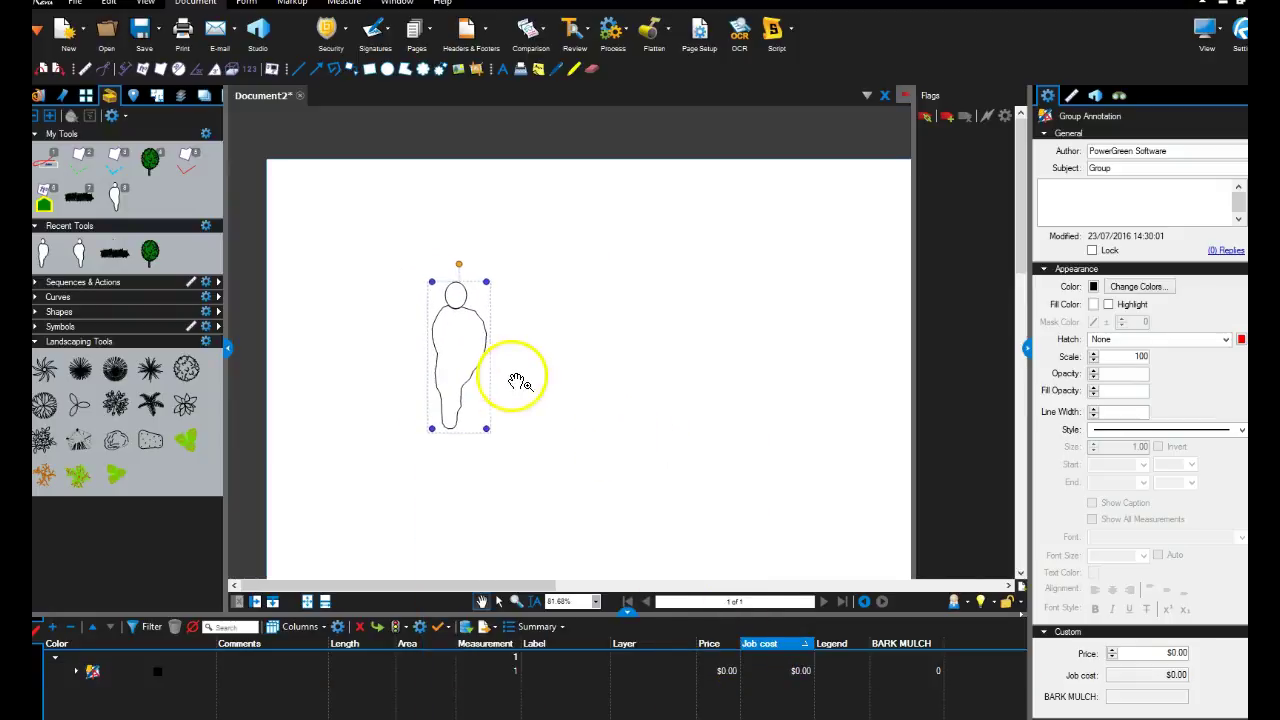
left_click_drag(486, 283, 482, 292)
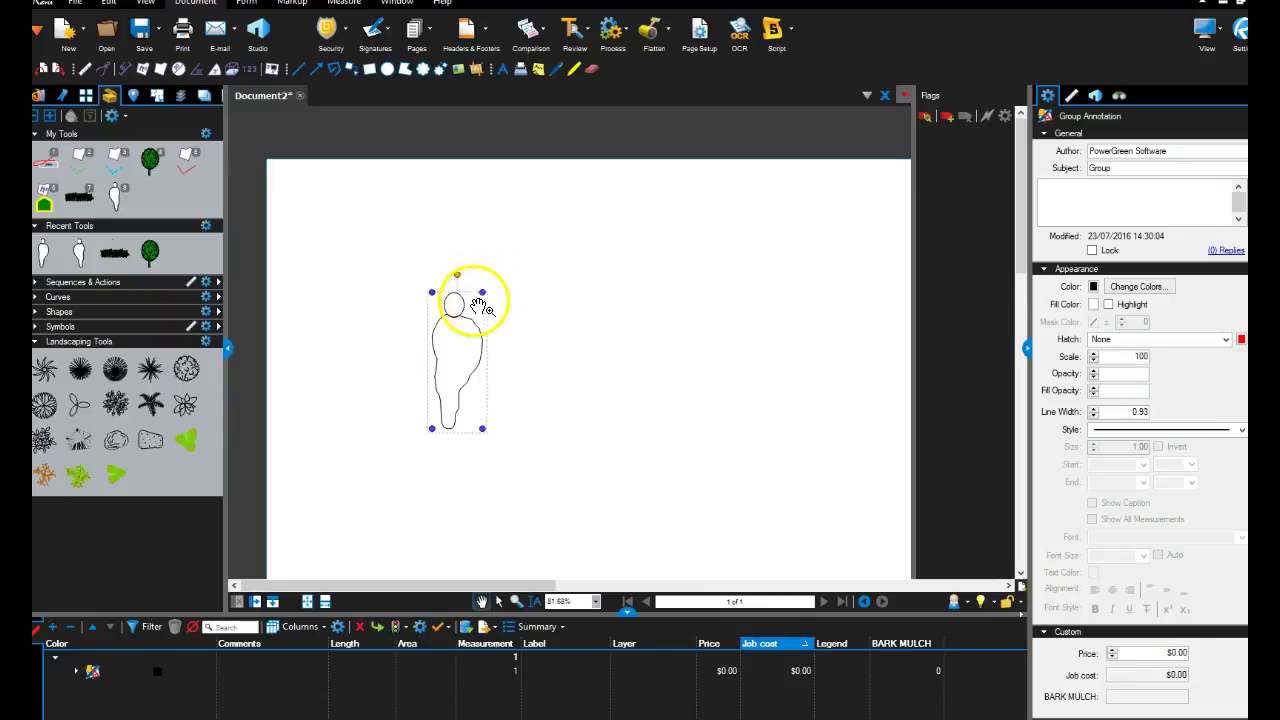
left_click_drag(482, 430, 479, 420)
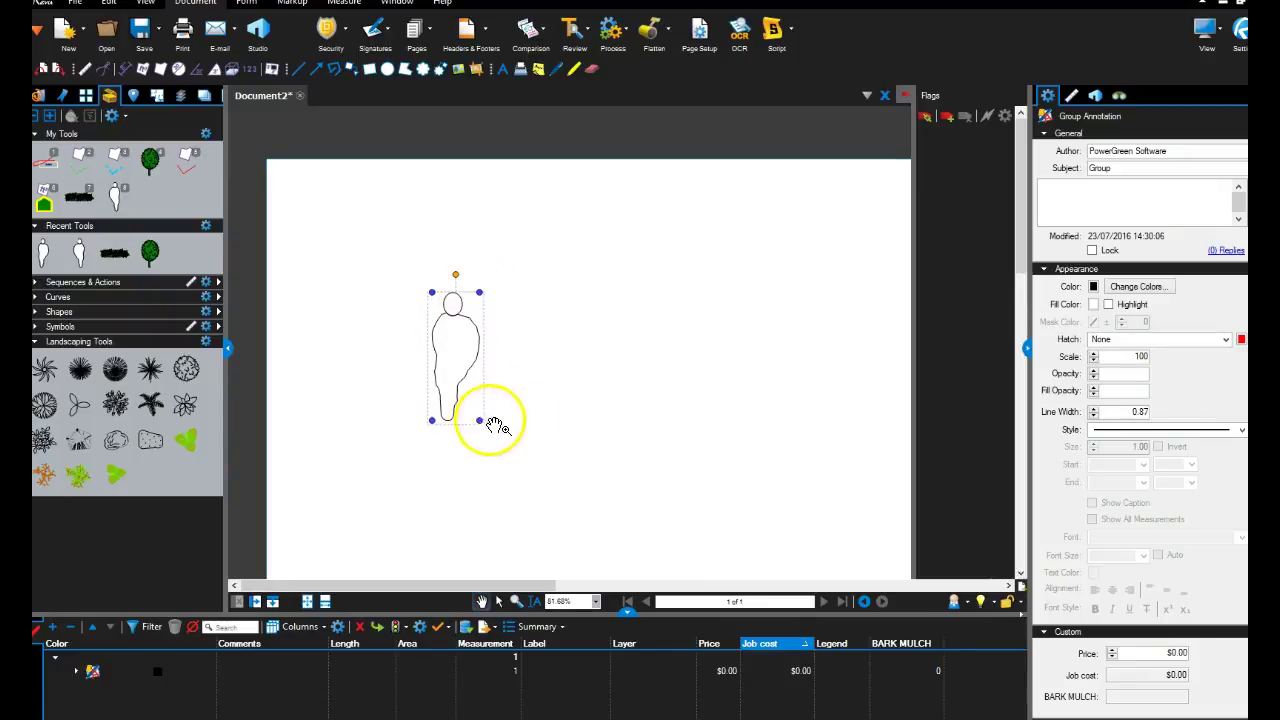
left_click(521, 404)
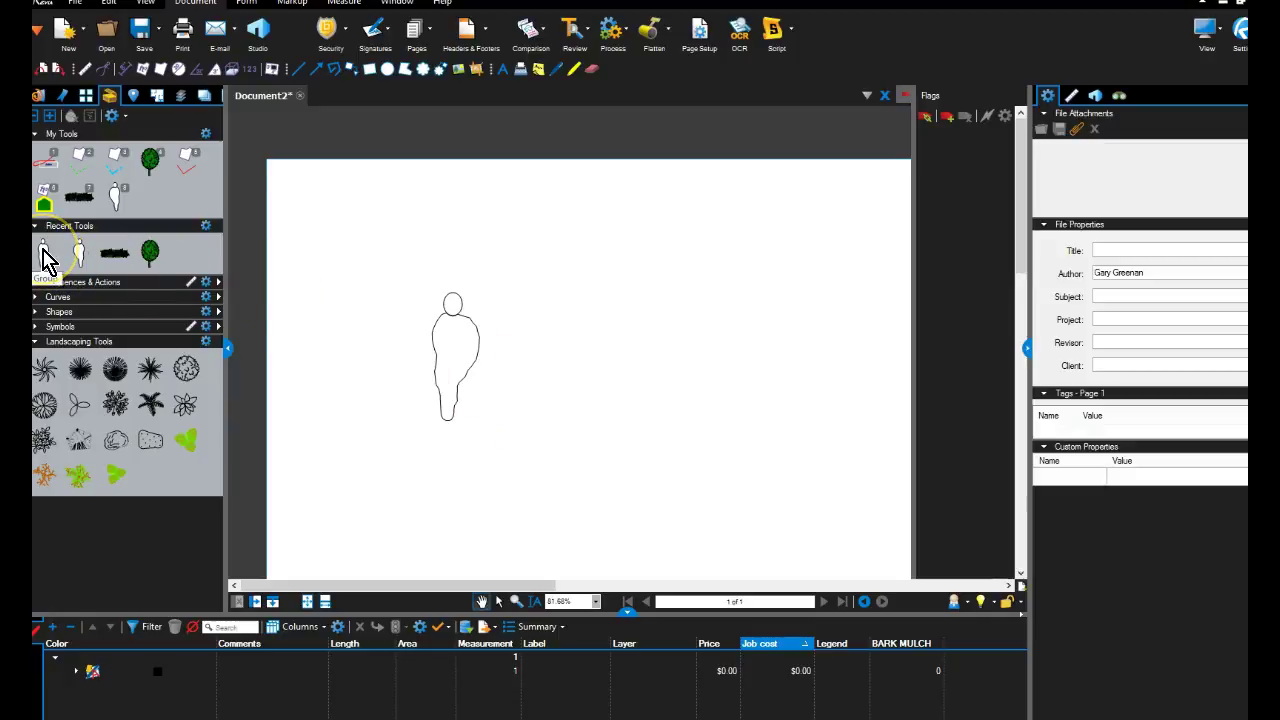
left_click_drag(44, 258, 150, 195)
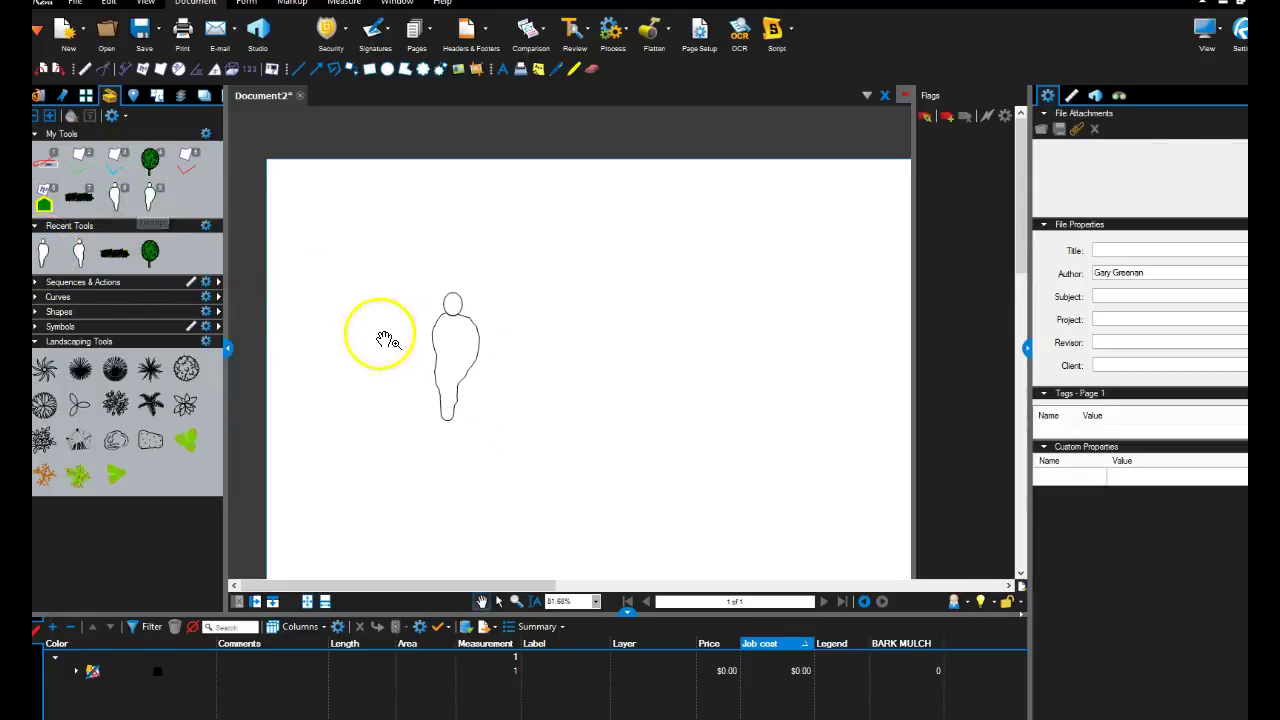
left_click(478, 366)
Delete the mirrored figure and test-place both saved person tools side by side
key("Delete")
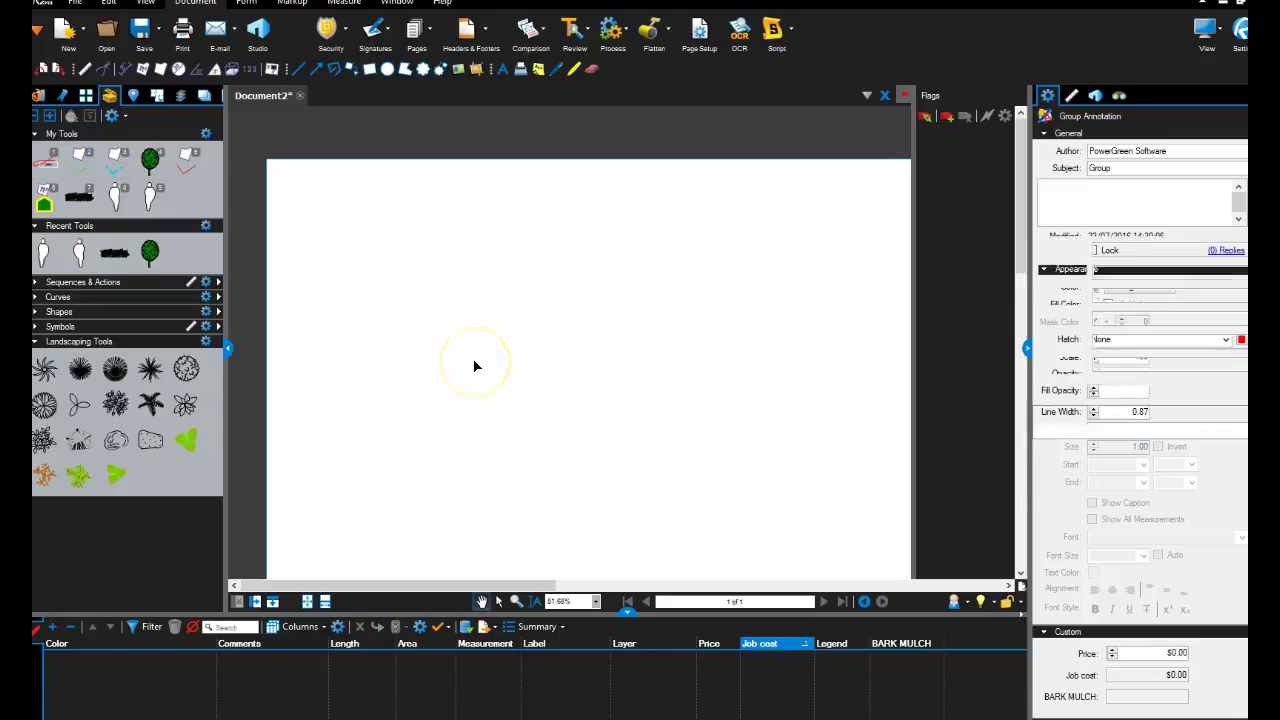
left_click(115, 197)
left_click(371, 362)
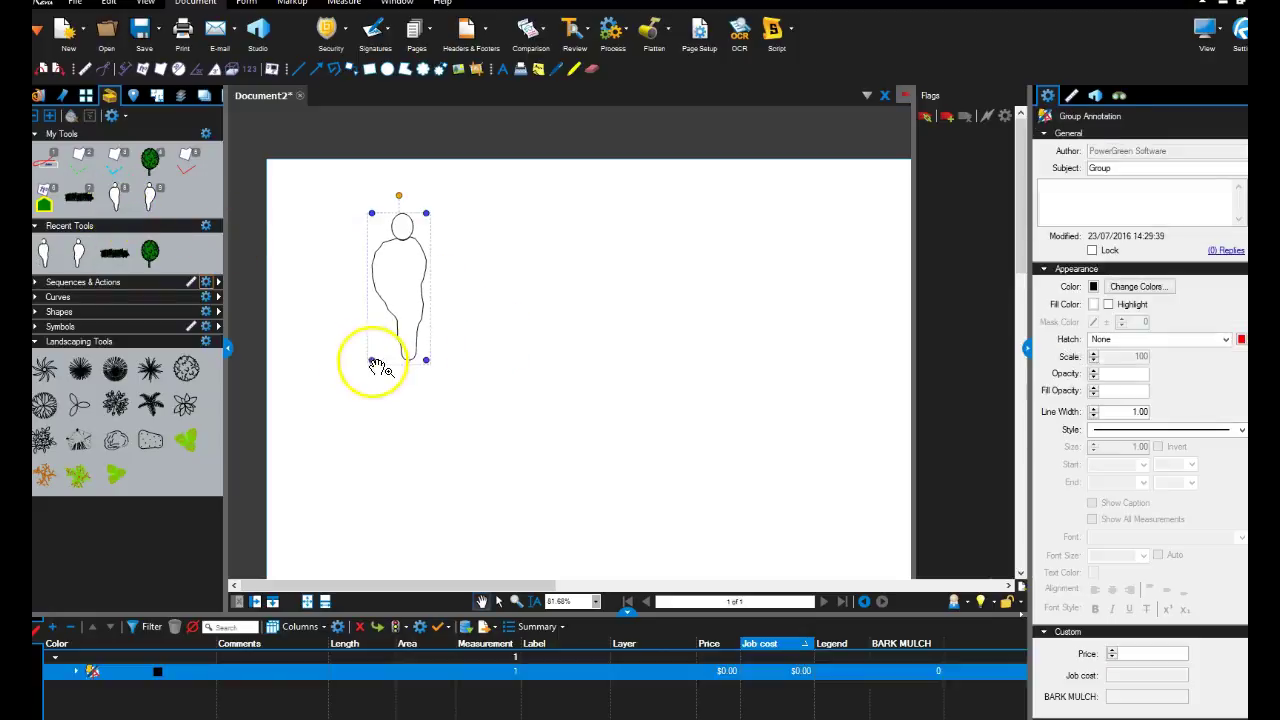
left_click(150, 197)
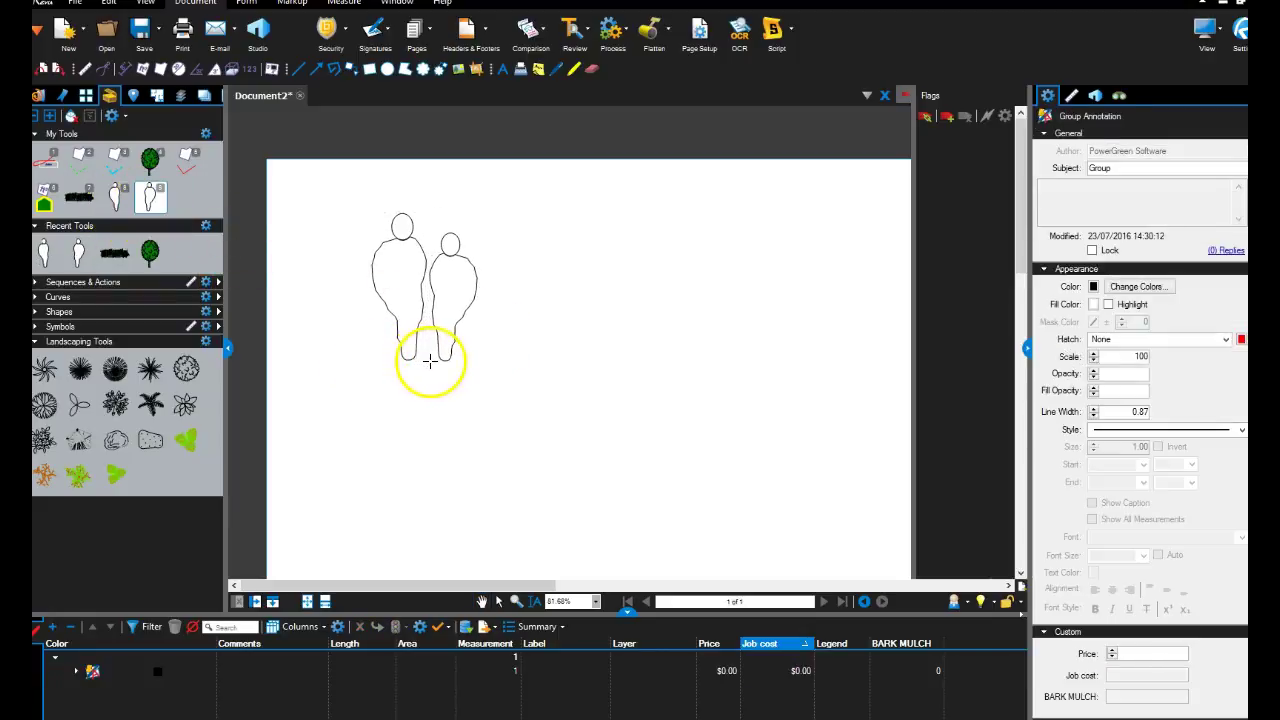
left_click(429, 361)
left_click(466, 432)
Delete both test person figures from the page
scroll(466, 410, "down", 3)
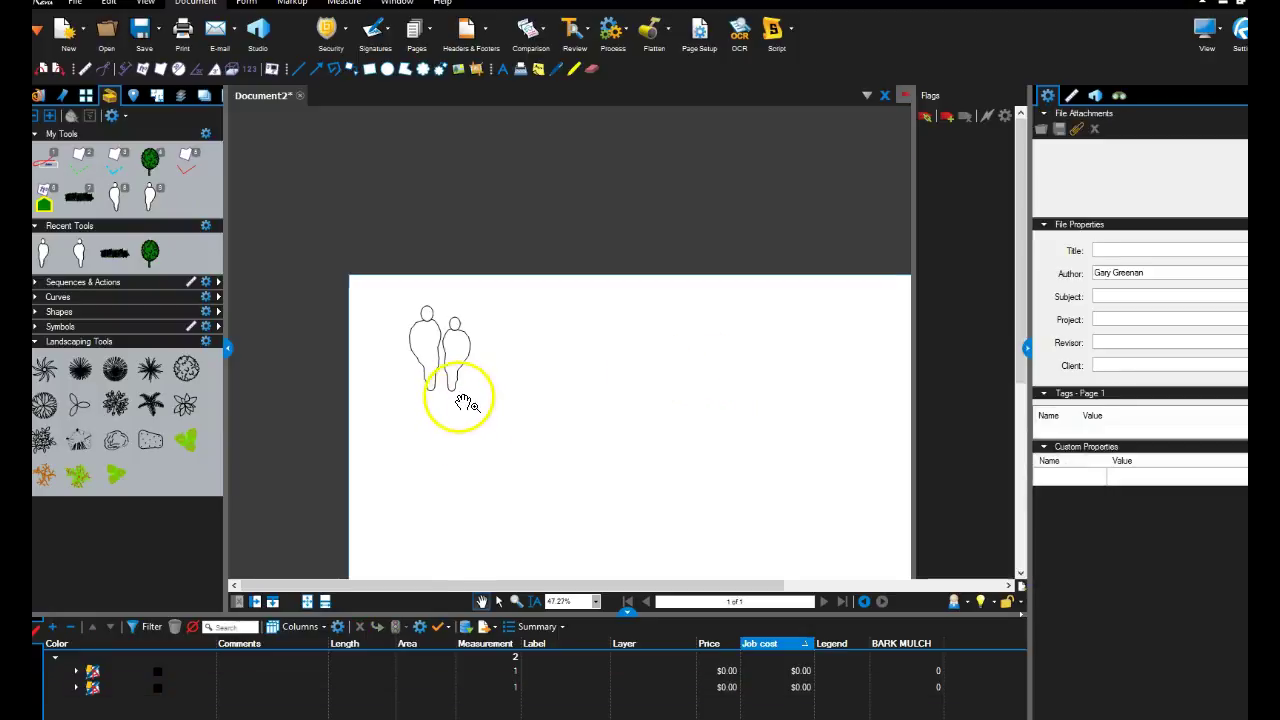
left_click(453, 392)
key("Delete")
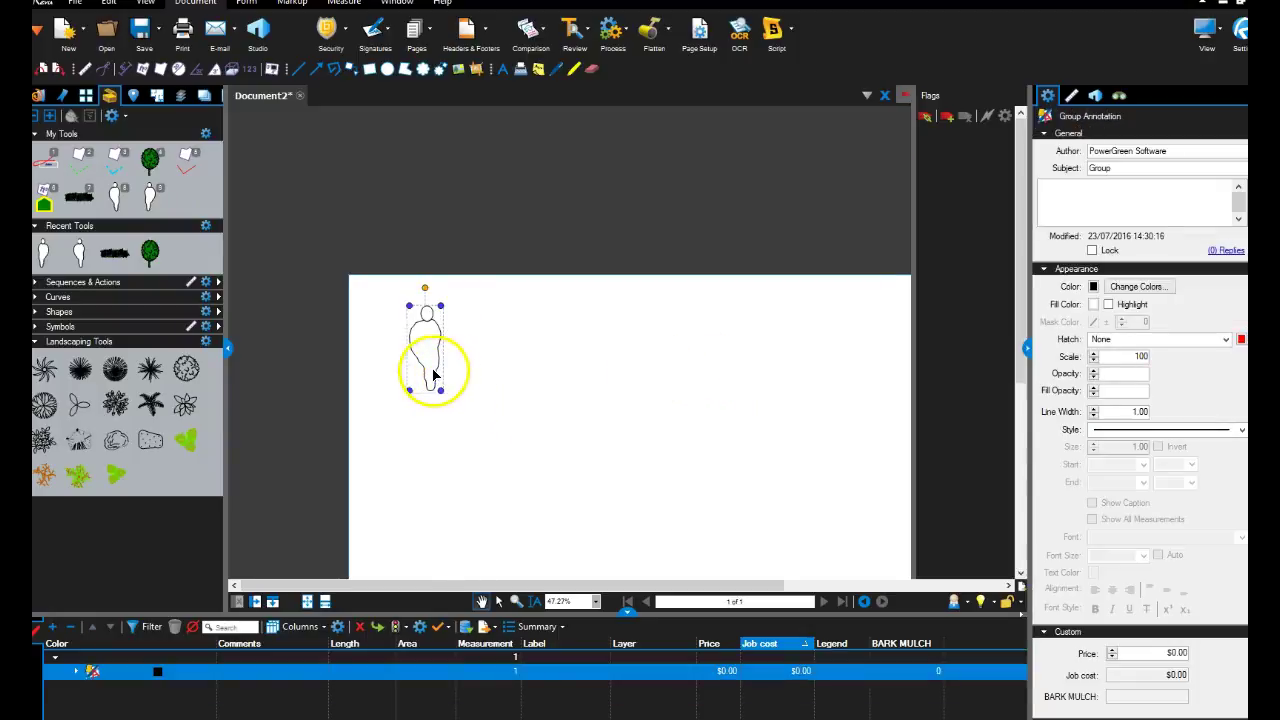
key("Delete")
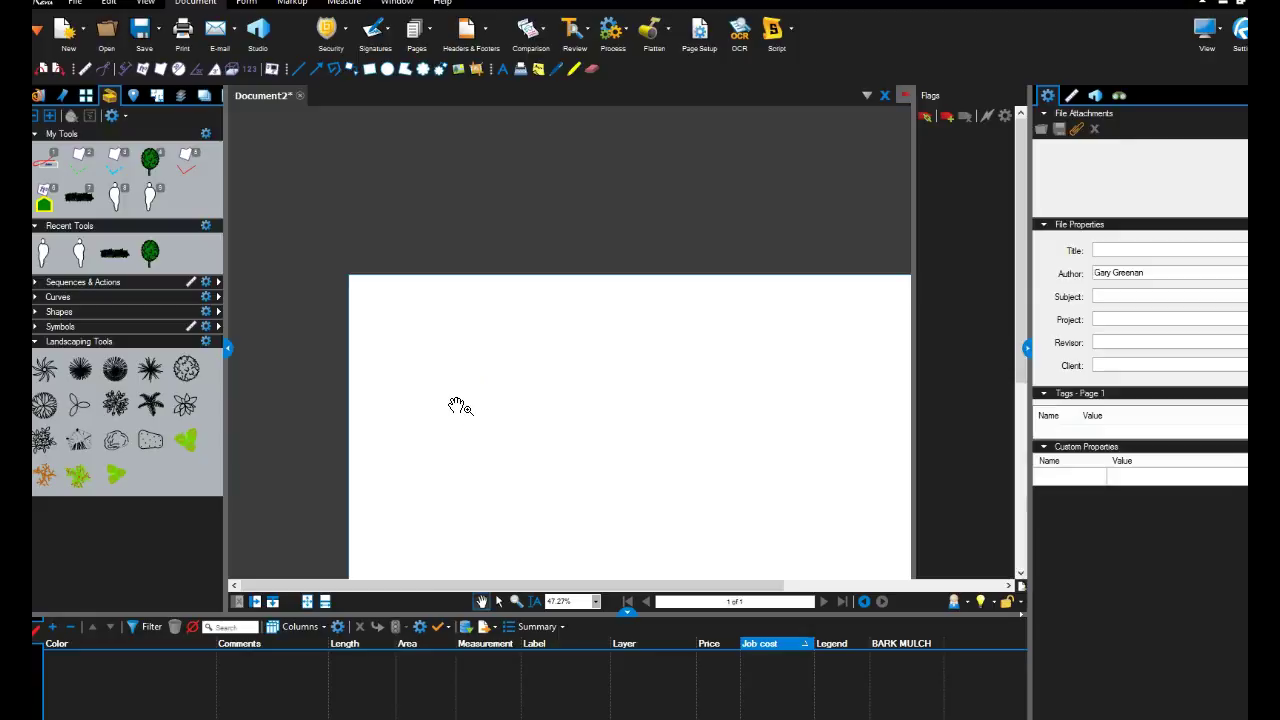
Zoom out on the blank page and switch to the Google Maps satellite view
scroll(456, 405, "down", 1)
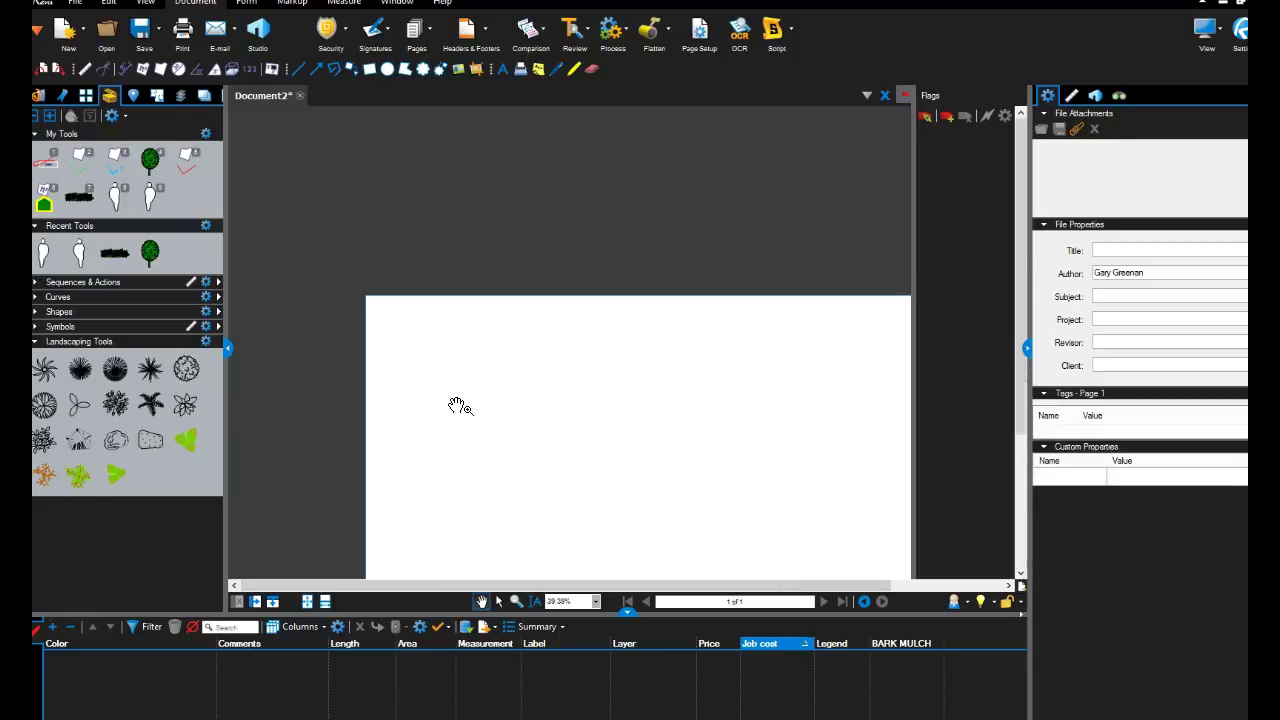
scroll(543, 437, "down", 1)
scroll(463, 366, "up", 1)
scroll(549, 385, "down", 3)
left_click_drag(549, 385, 500, 304)
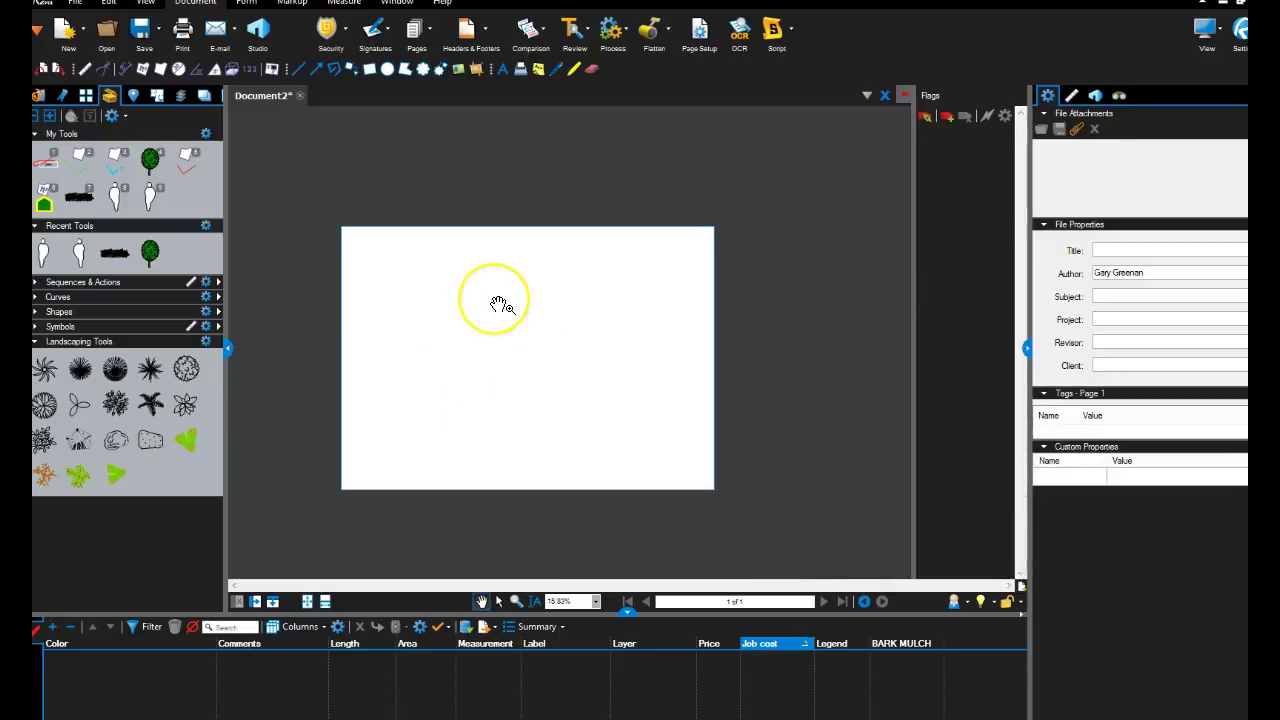
scroll(500, 304, "up", 1)
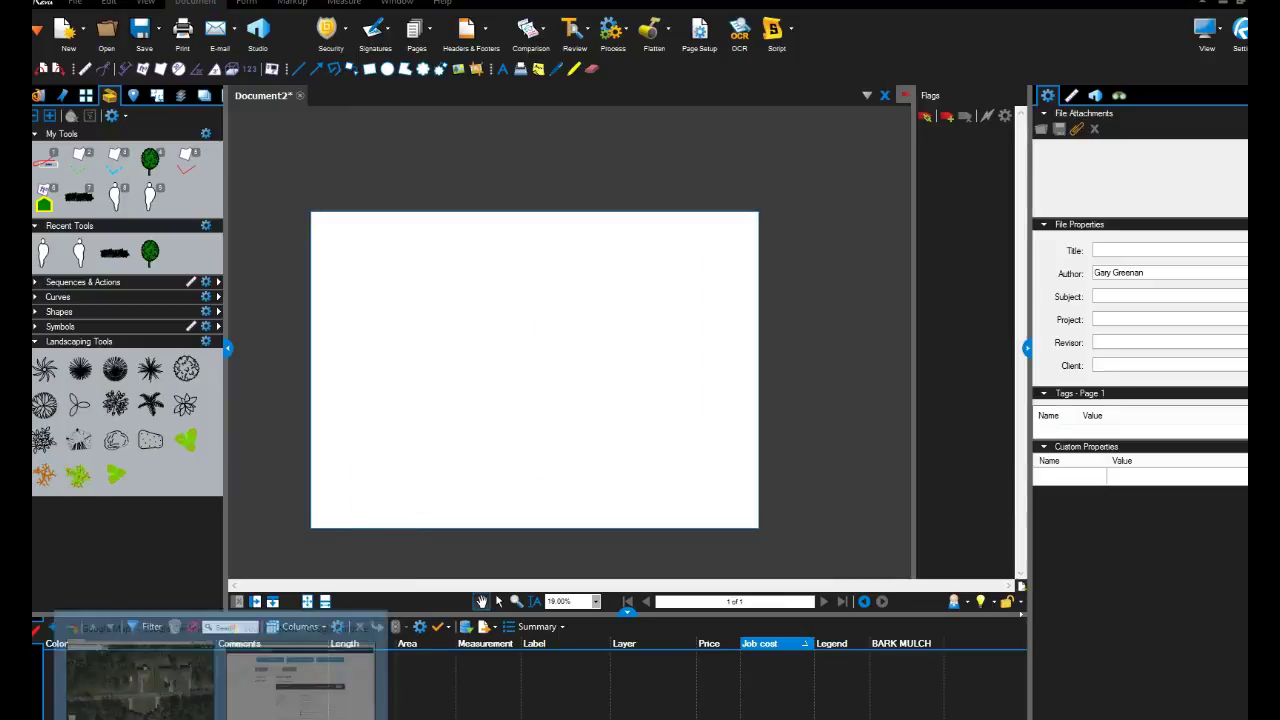
left_click(175, 640)
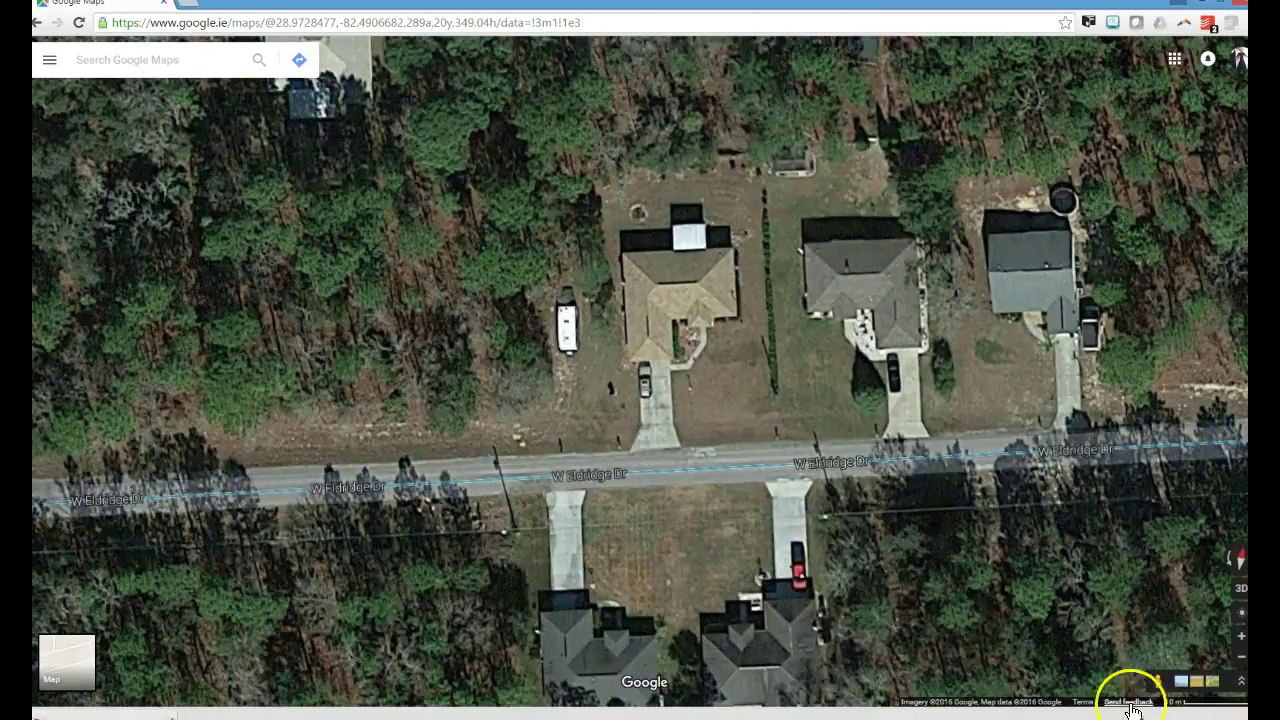
Drop Pegman onto W Eldridge Dr and rotate the street view toward the house and road
mouse_move(1150, 678)
left_mouse_down()
mouse_move(505, 435)
mouse_move(528, 443)
left_mouse_up()
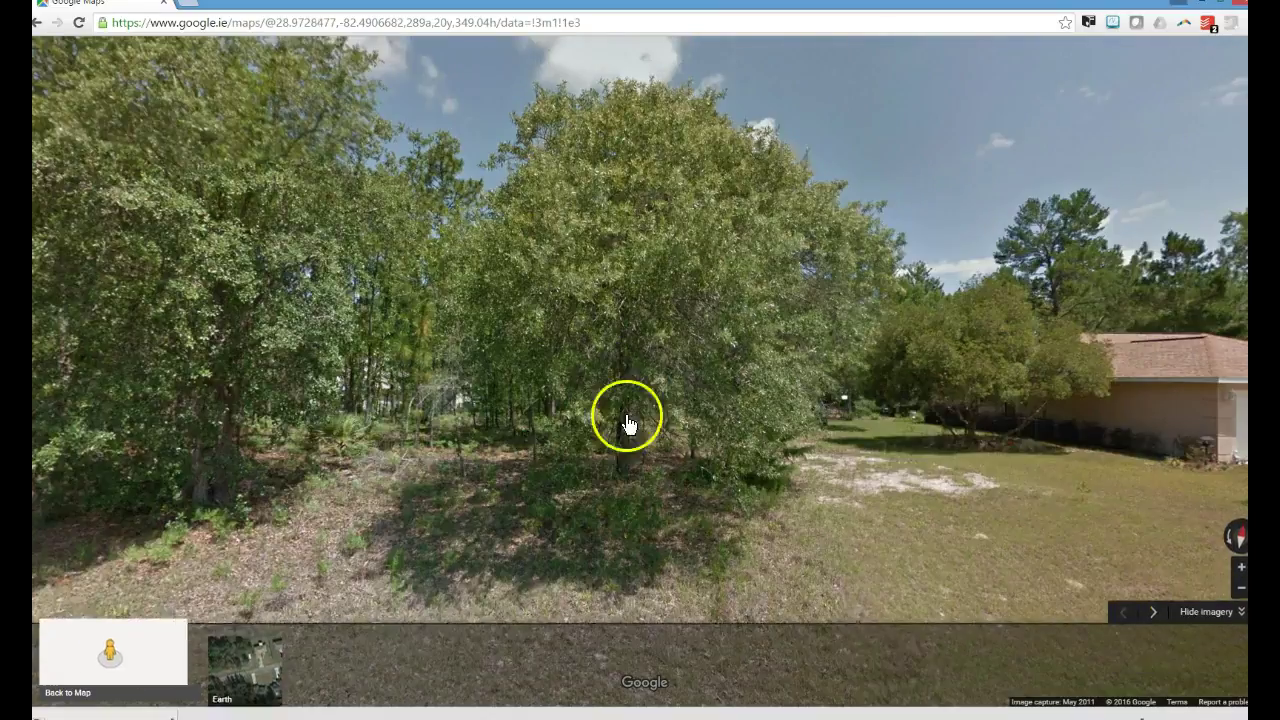
left_click_drag(778, 400, 400, 280)
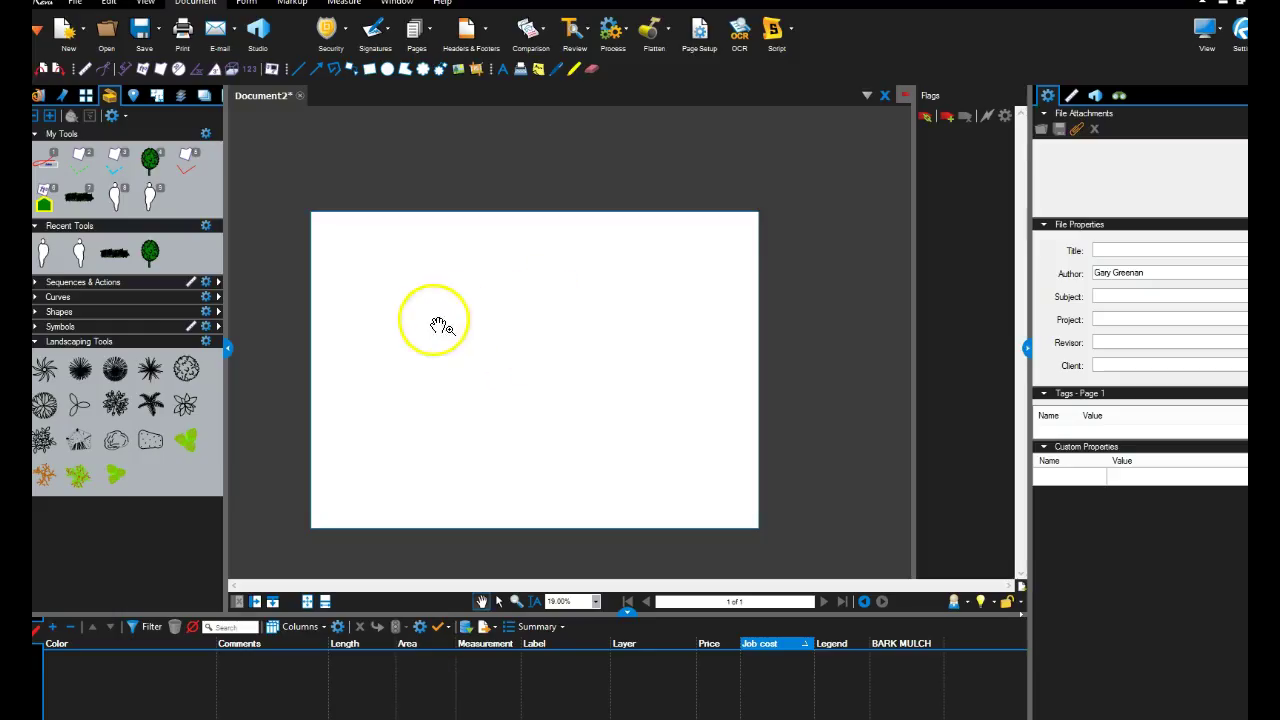
Paste the copied street-view screenshot onto the blank page
right_click(427, 312)
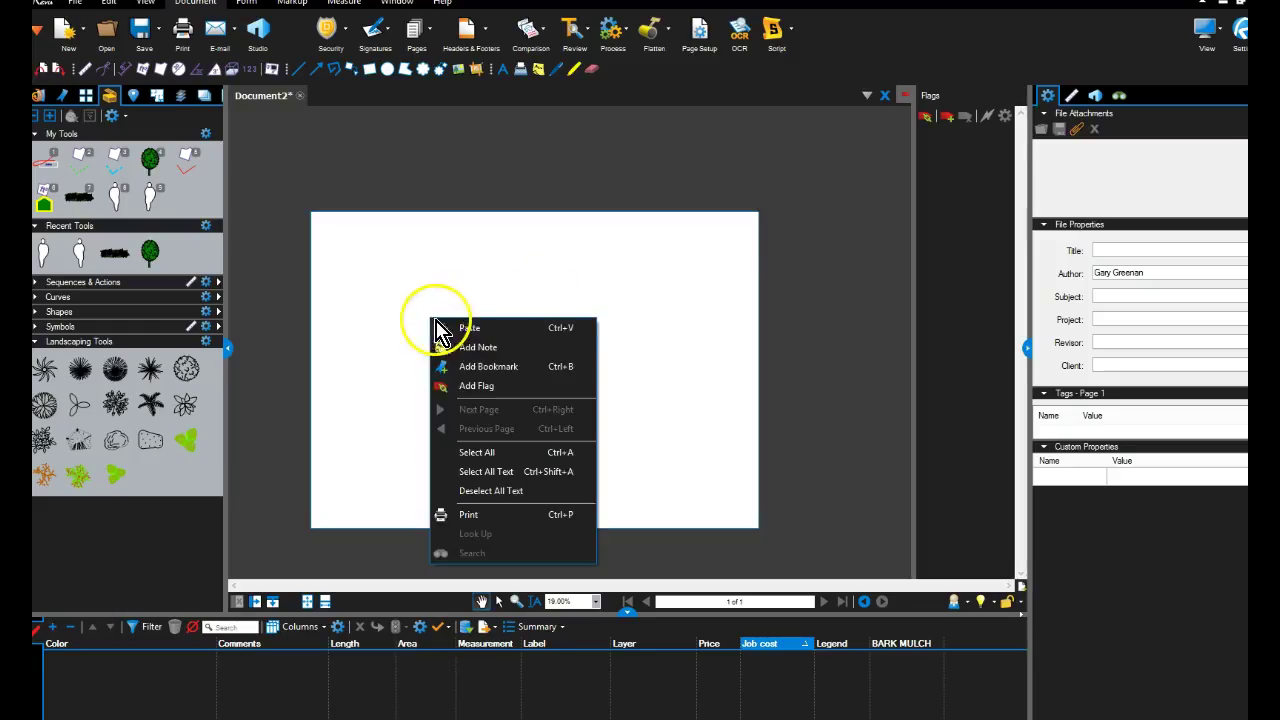
key("Escape")
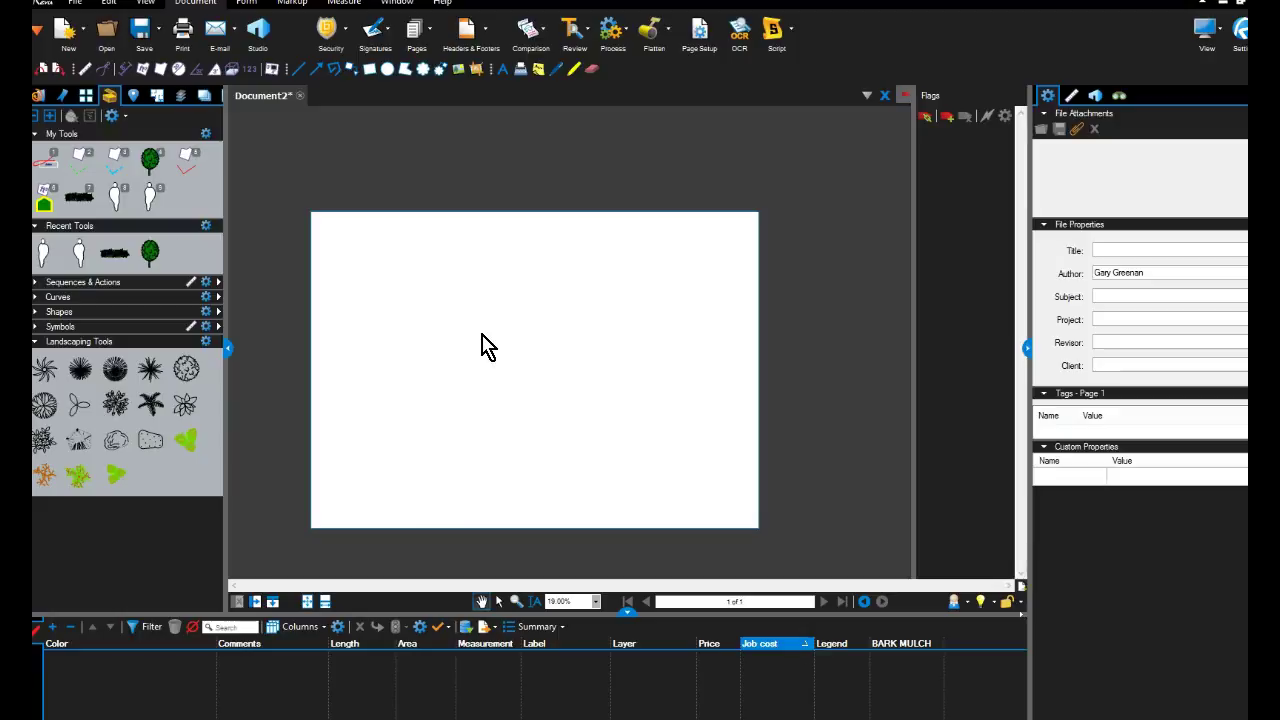
scroll(583, 189, "down", 3)
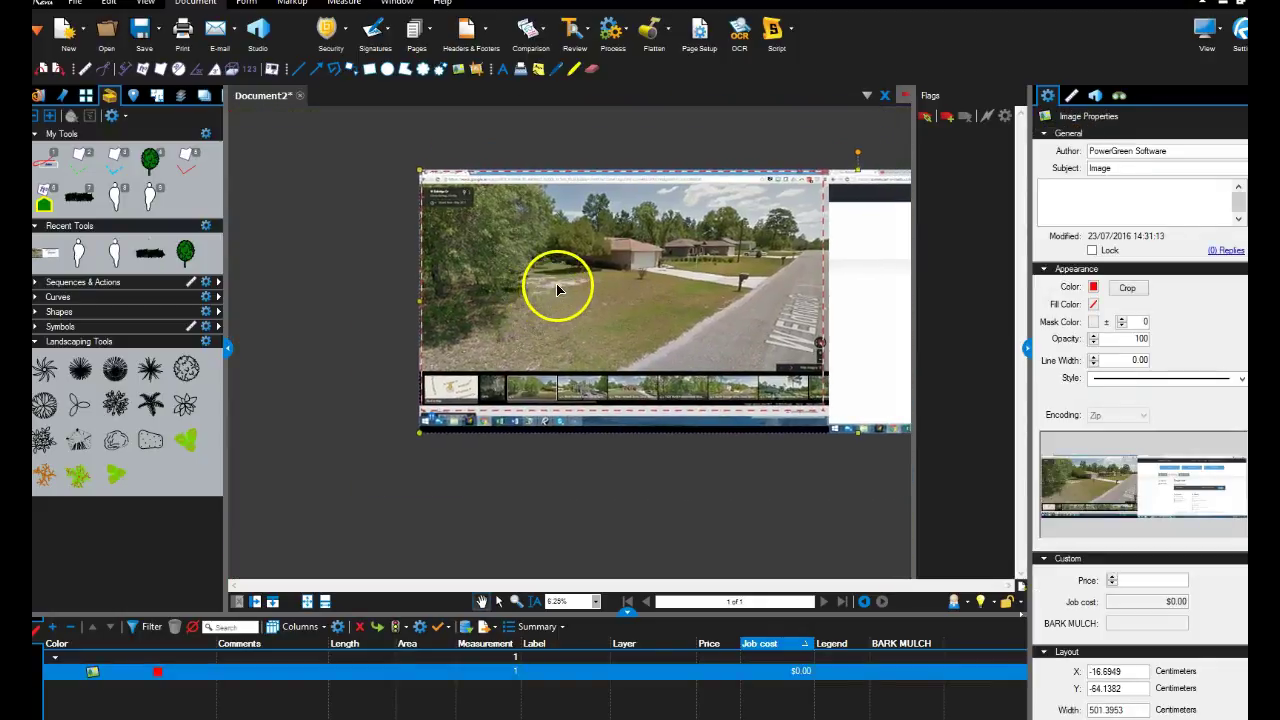
scroll(596, 264, "up", 1)
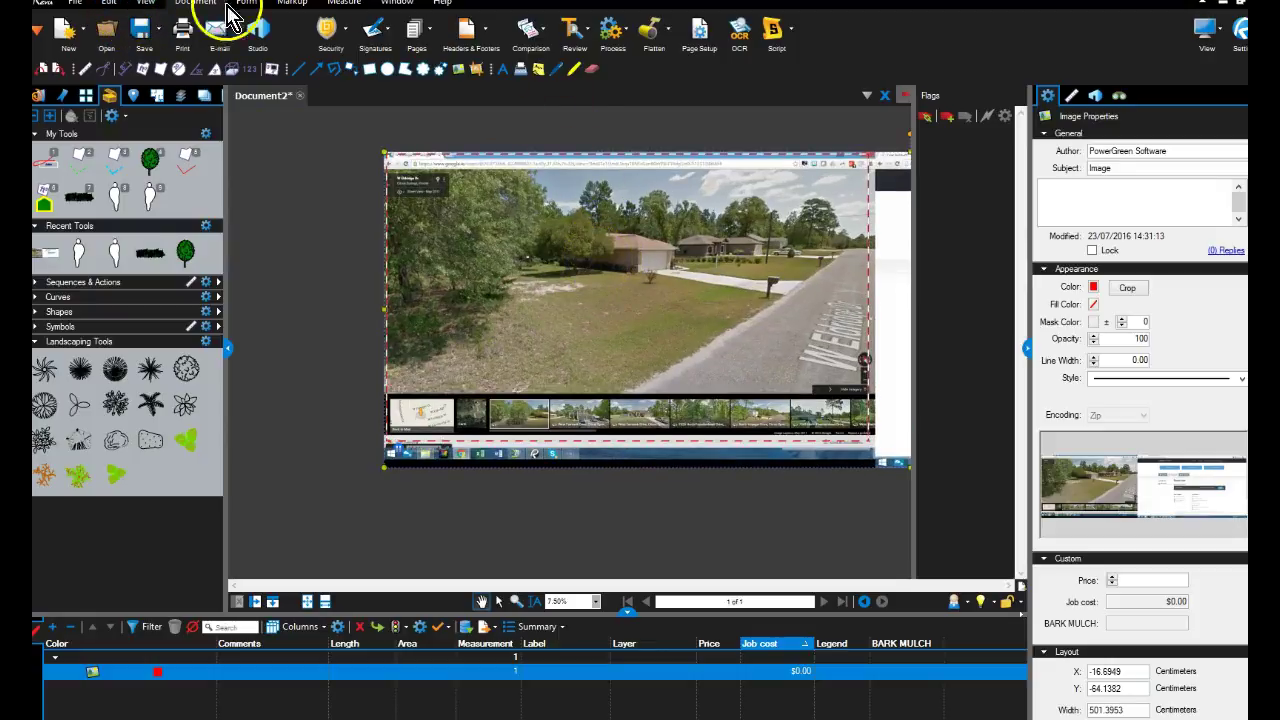
Crop the pasted screenshot down to just the street photo
left_click(290, 15)
left_click(538, 28)
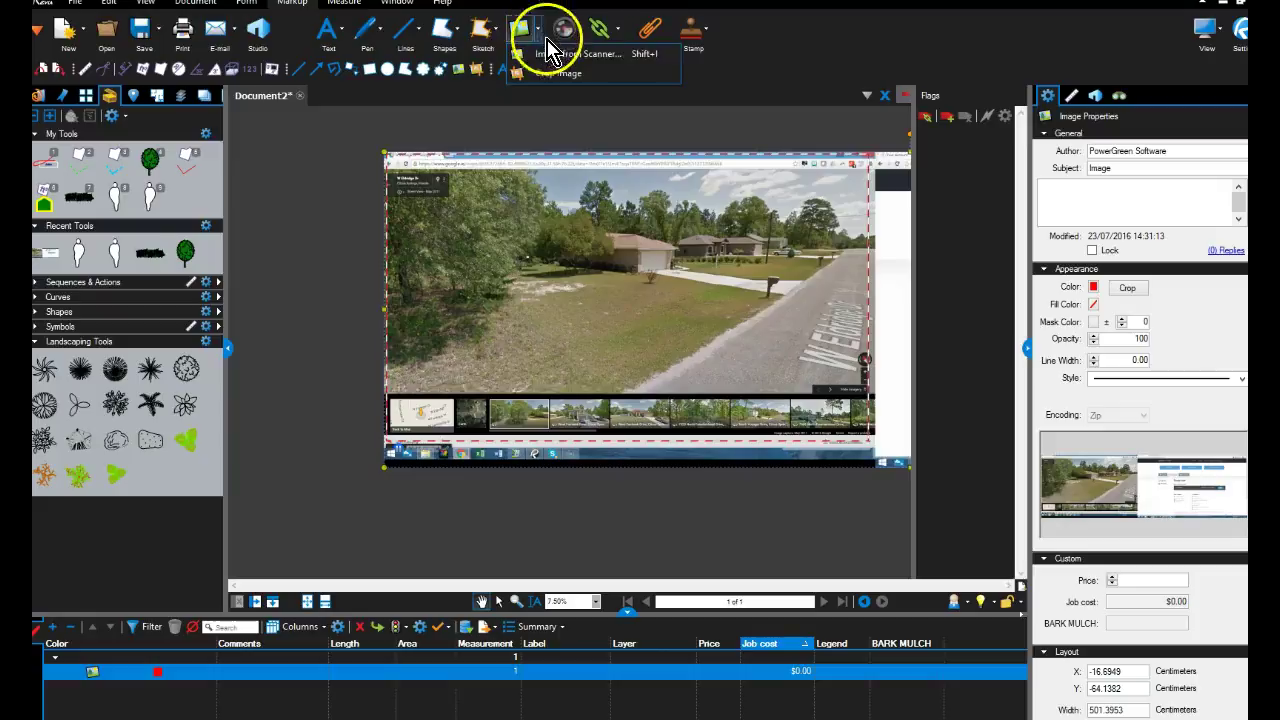
left_click(549, 72)
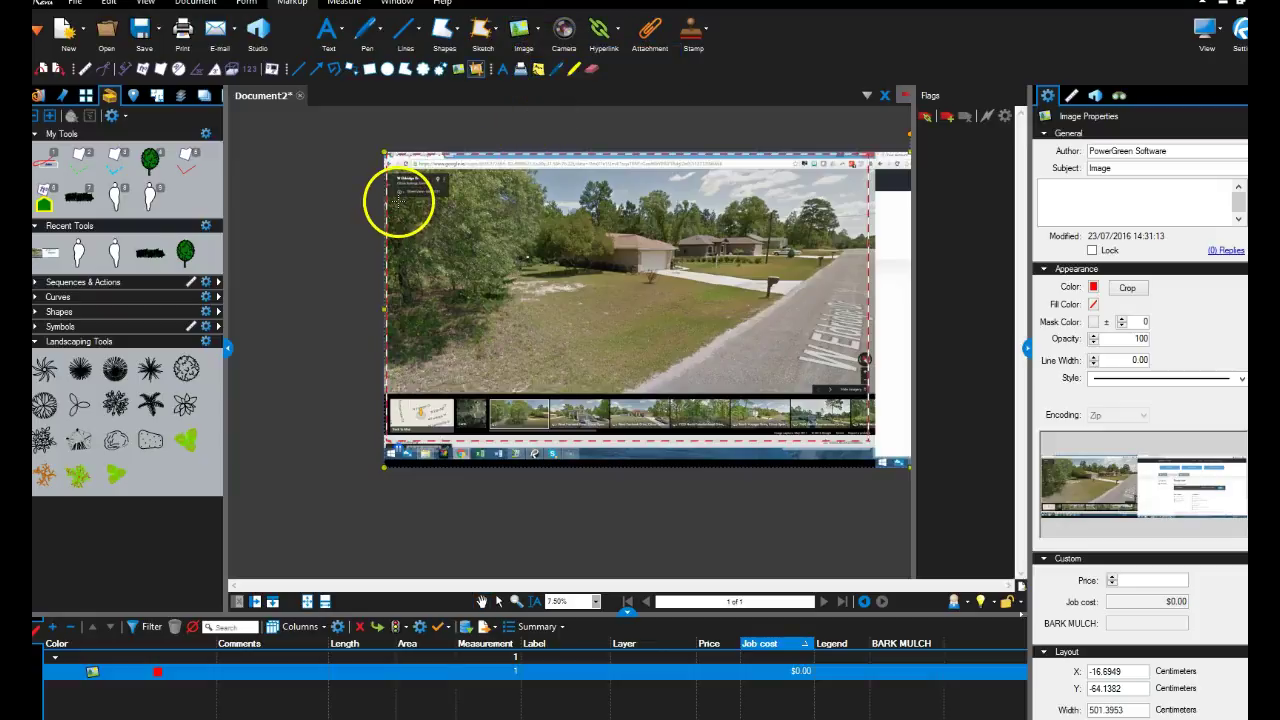
mouse_move(398, 201)
left_mouse_down()
mouse_move(832, 300)
mouse_move(838, 342)
mouse_move(808, 345)
left_mouse_up()
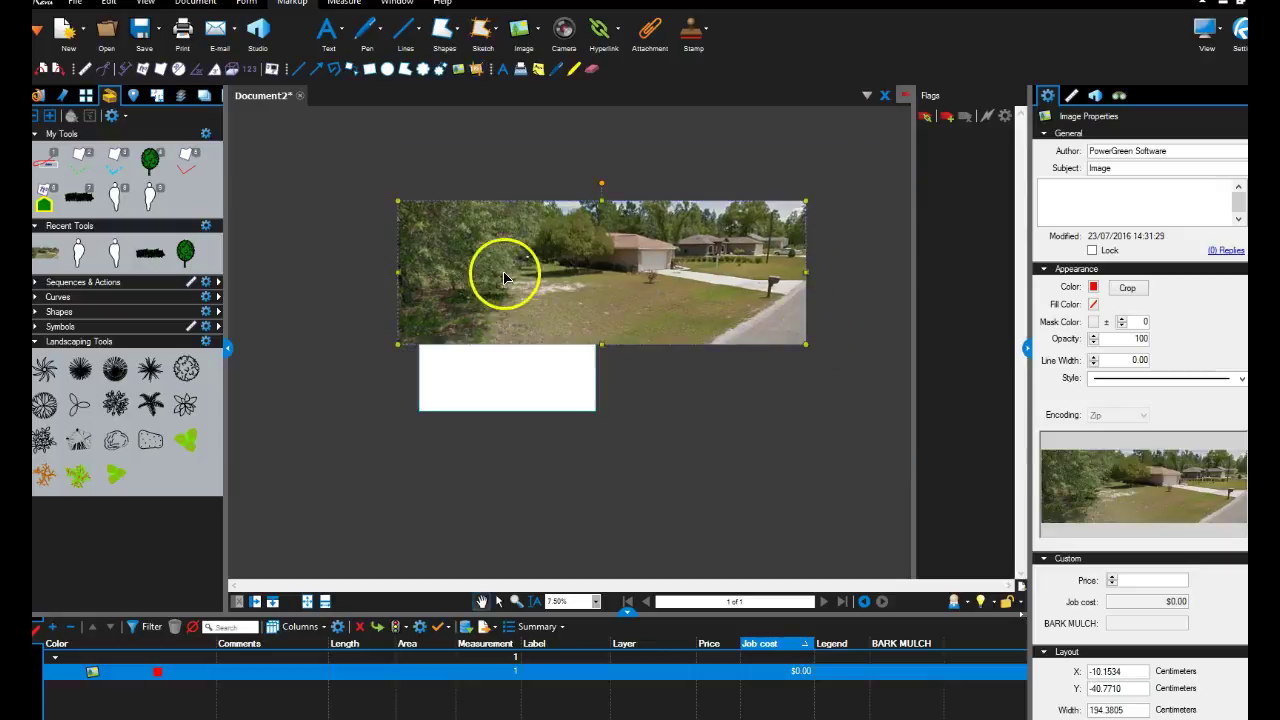
Move the photo near the page top and enlarge it across the page width
mouse_move(400, 205)
left_mouse_down()
mouse_move(672, 297)
mouse_move(411, 313)
left_mouse_up()
scroll(663, 314, "up", 2)
scroll(500, 300, "up", 2)
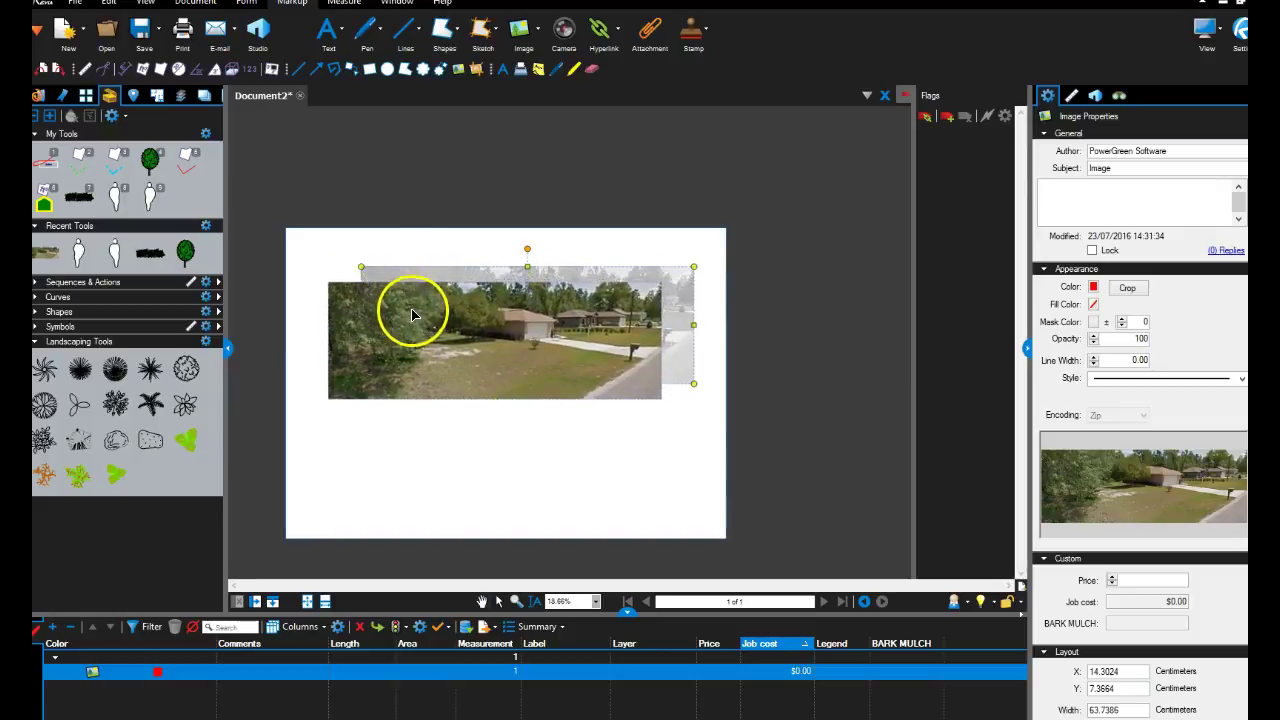
left_click_drag(663, 403, 686, 409)
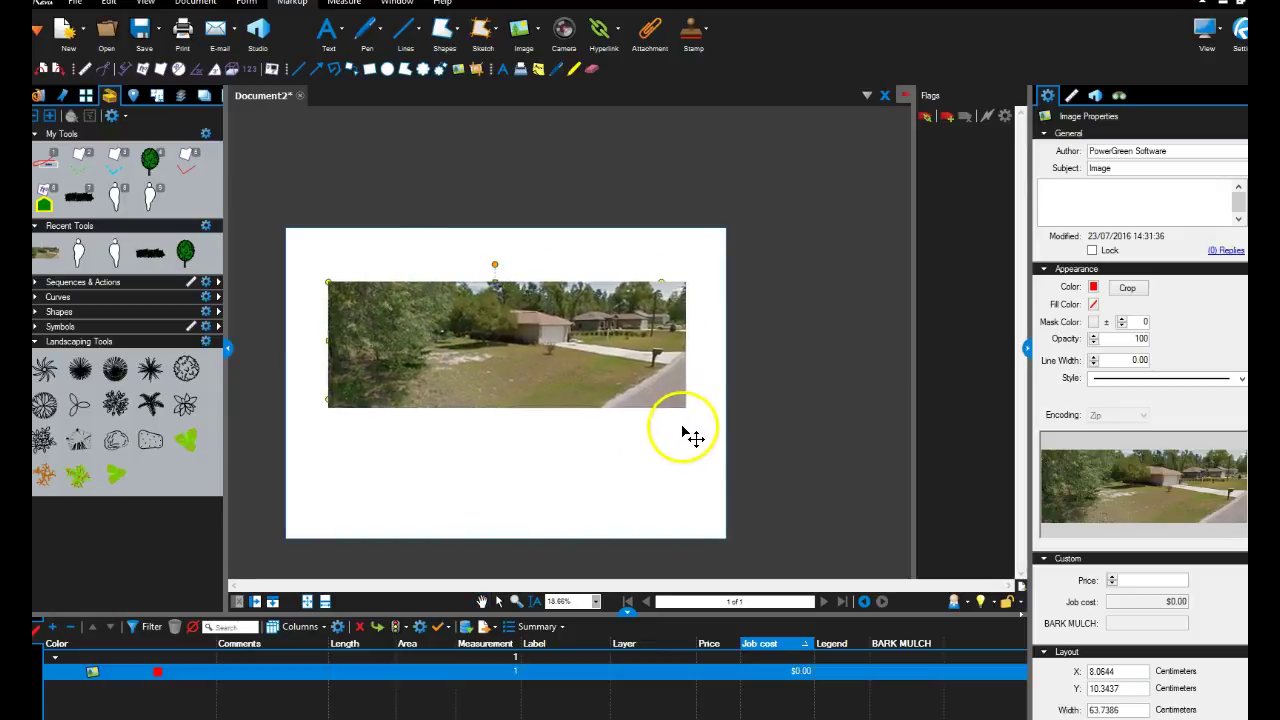
left_click_drag(545, 371, 532, 374)
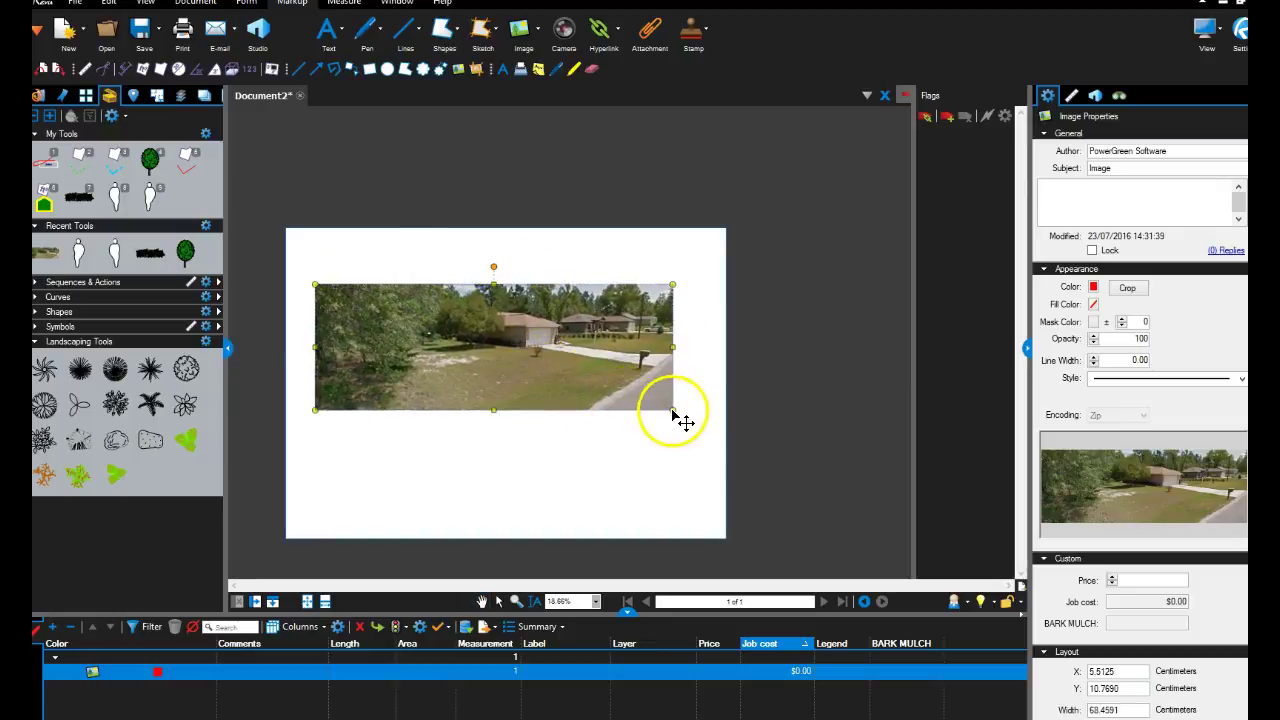
left_click_drag(673, 409, 691, 432)
left_click_drag(569, 364, 554, 371)
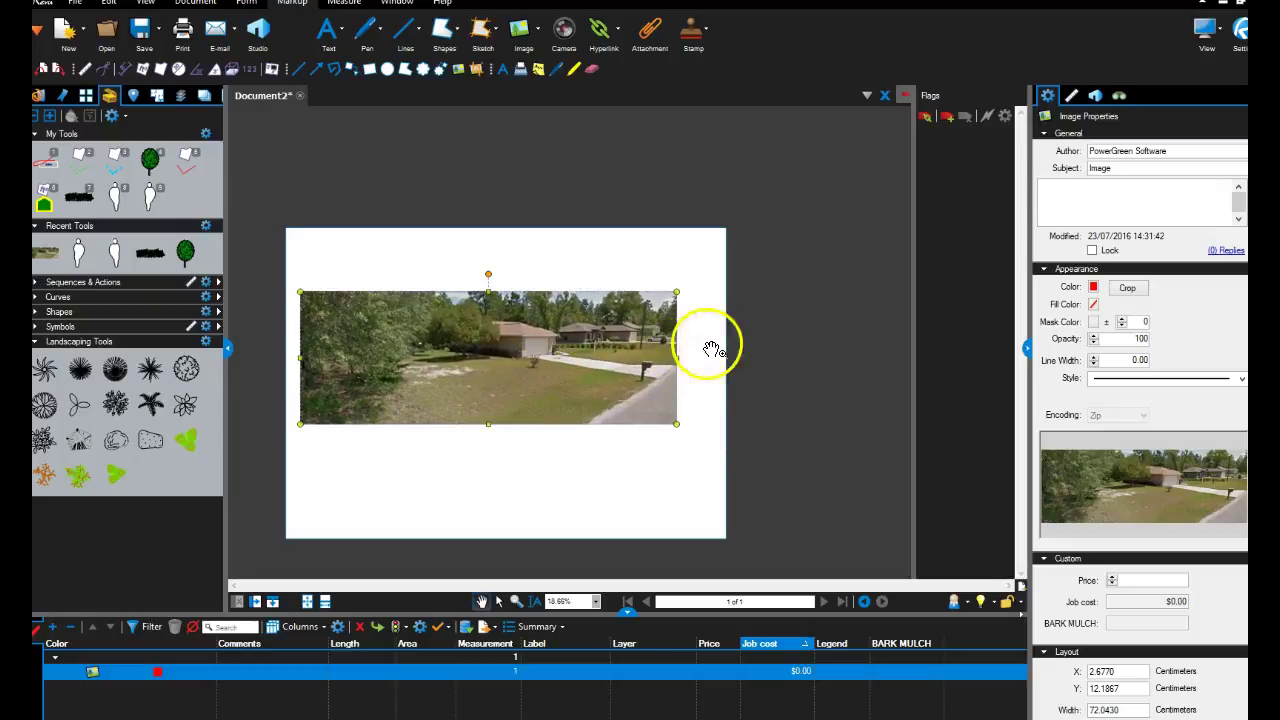
scroll(444, 393, "up", 1)
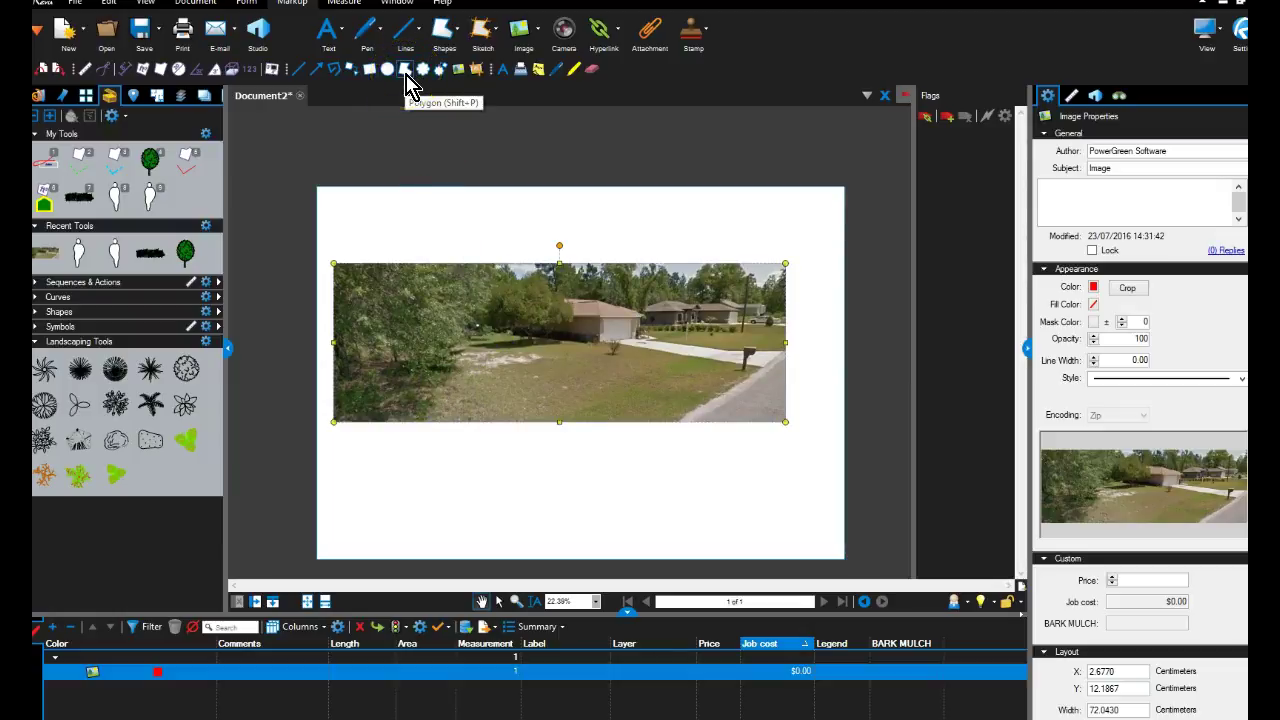
Start a polygon outline of the front lawn at the tree line
left_click(405, 68)
scroll(503, 345, "up", 2)
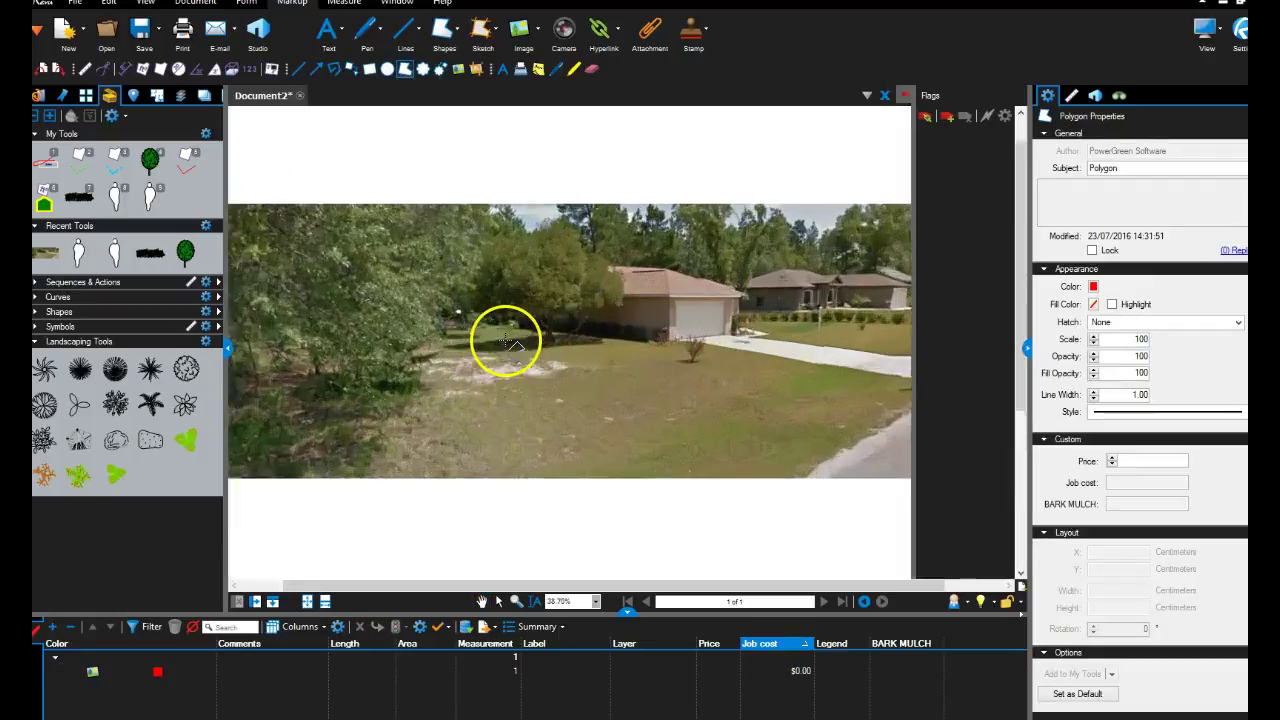
scroll(508, 335, "up", 1)
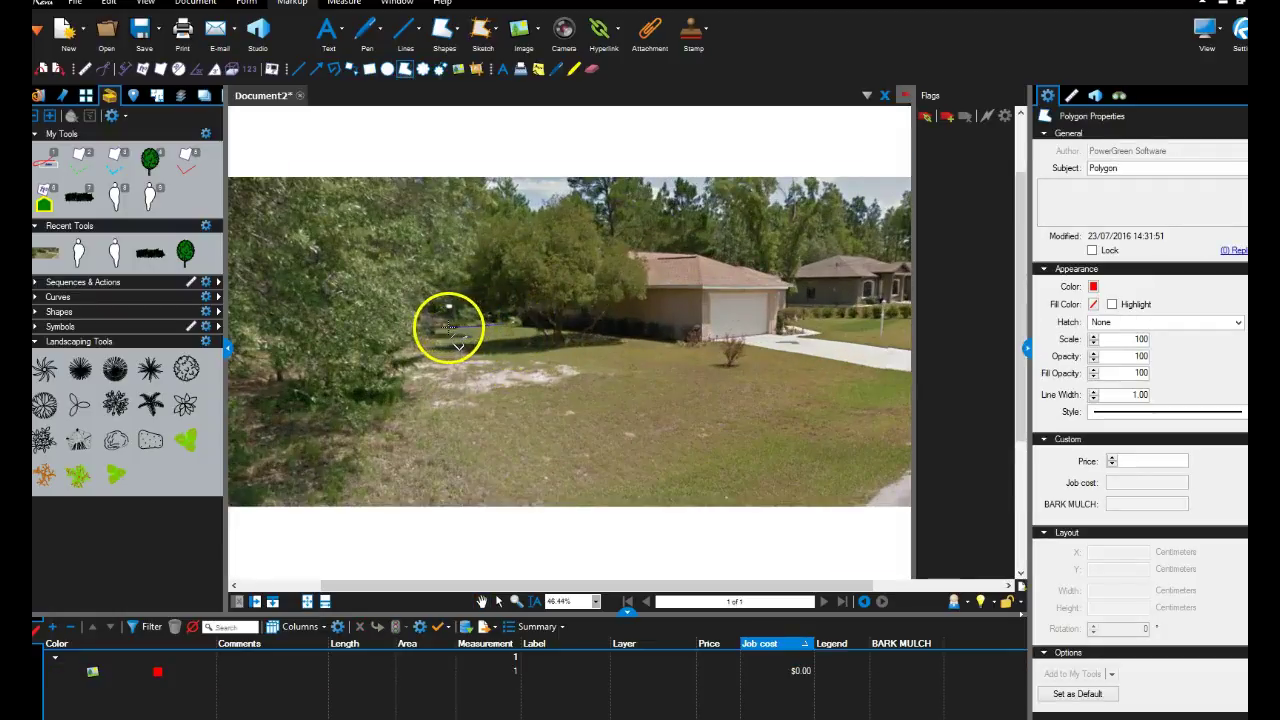
left_click(437, 329)
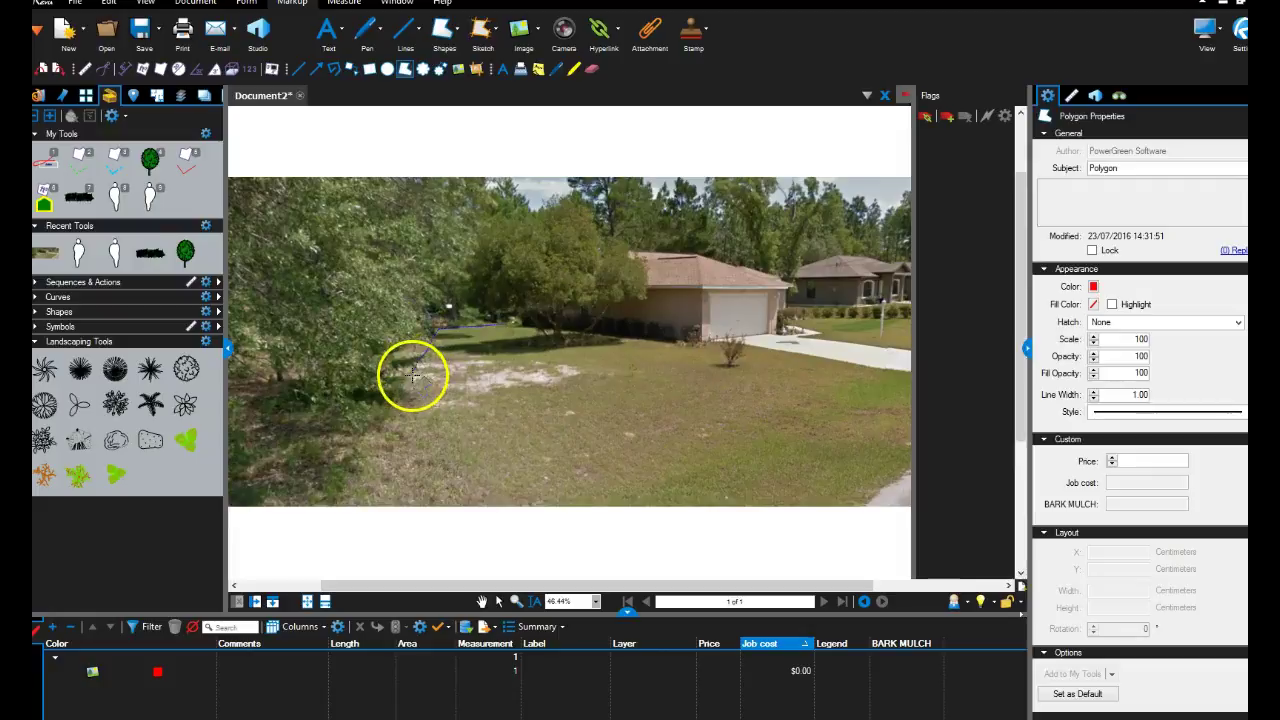
scroll(389, 418, "down", 1)
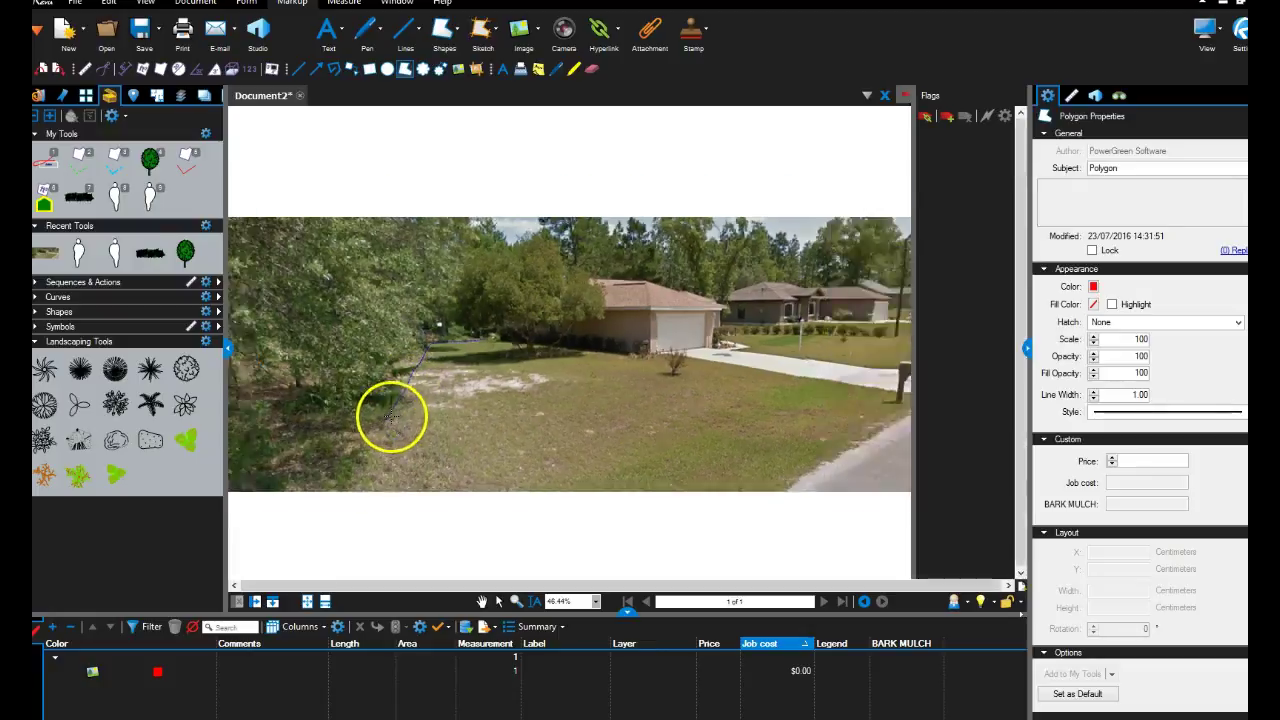
scroll(398, 424, "down", 1)
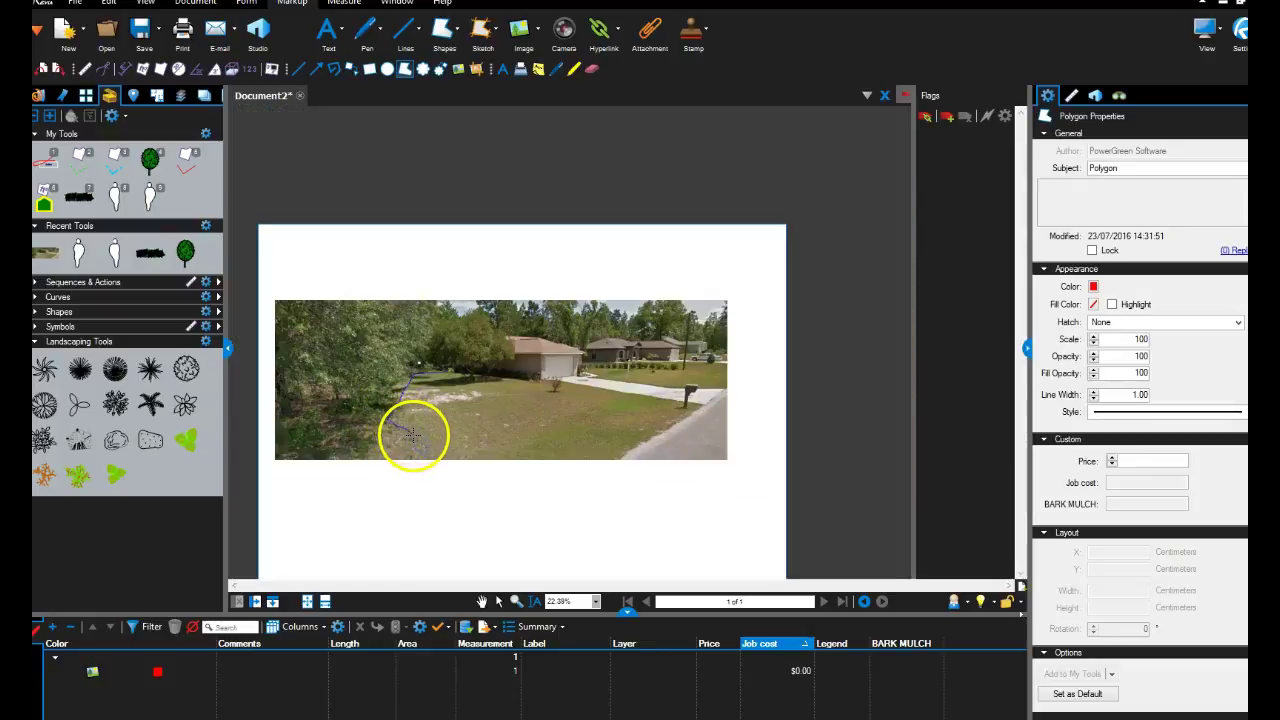
Add lawn-edge vertices along the lower edge toward the road
left_click(418, 441)
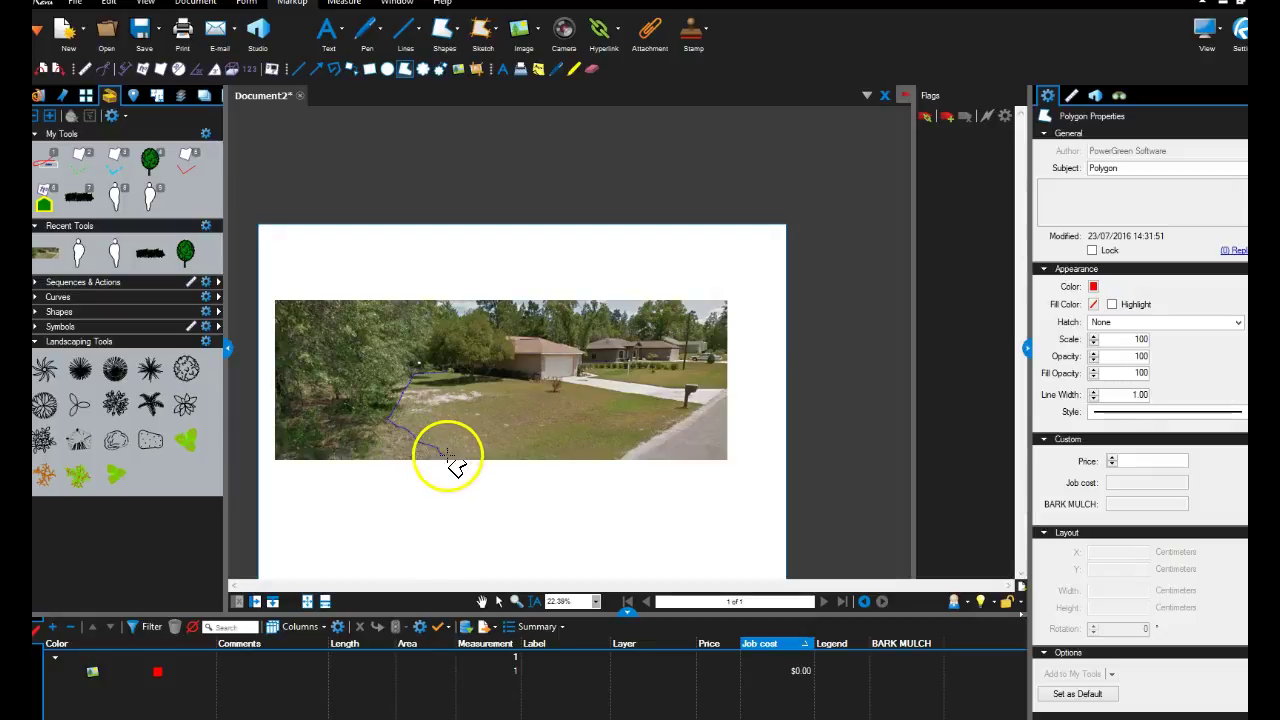
left_click(447, 456)
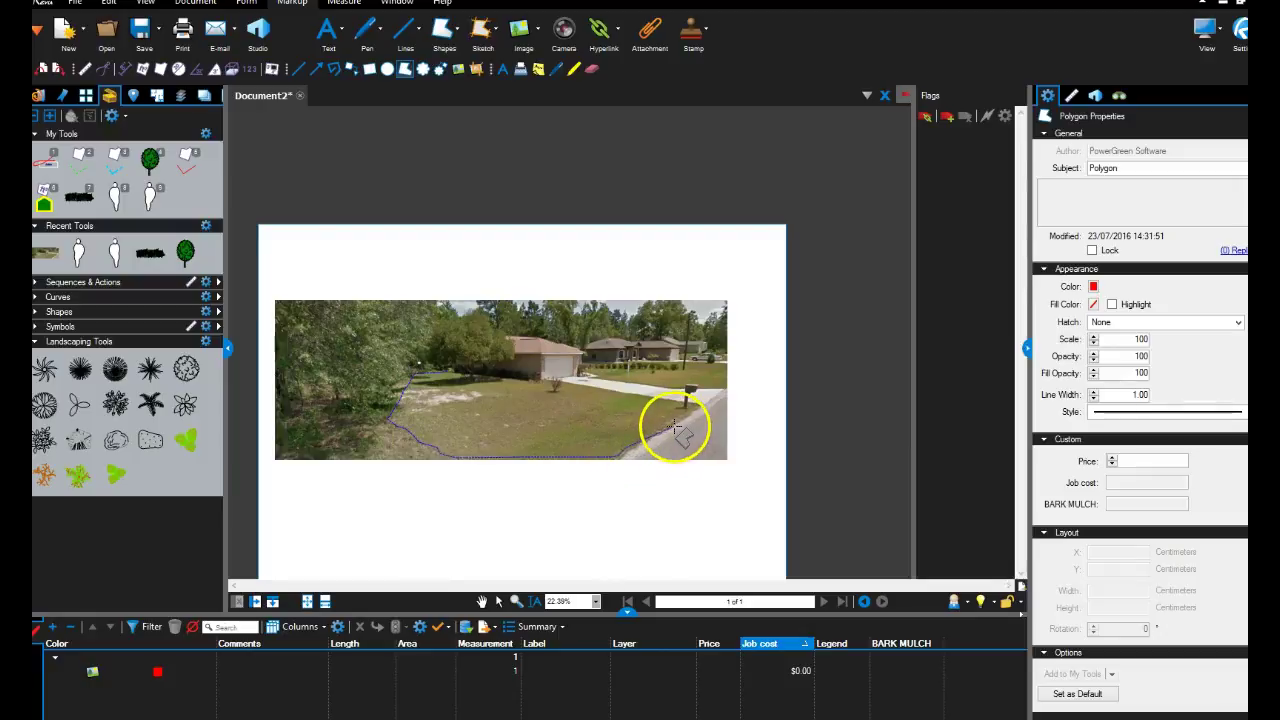
scroll(691, 410, "up", 3)
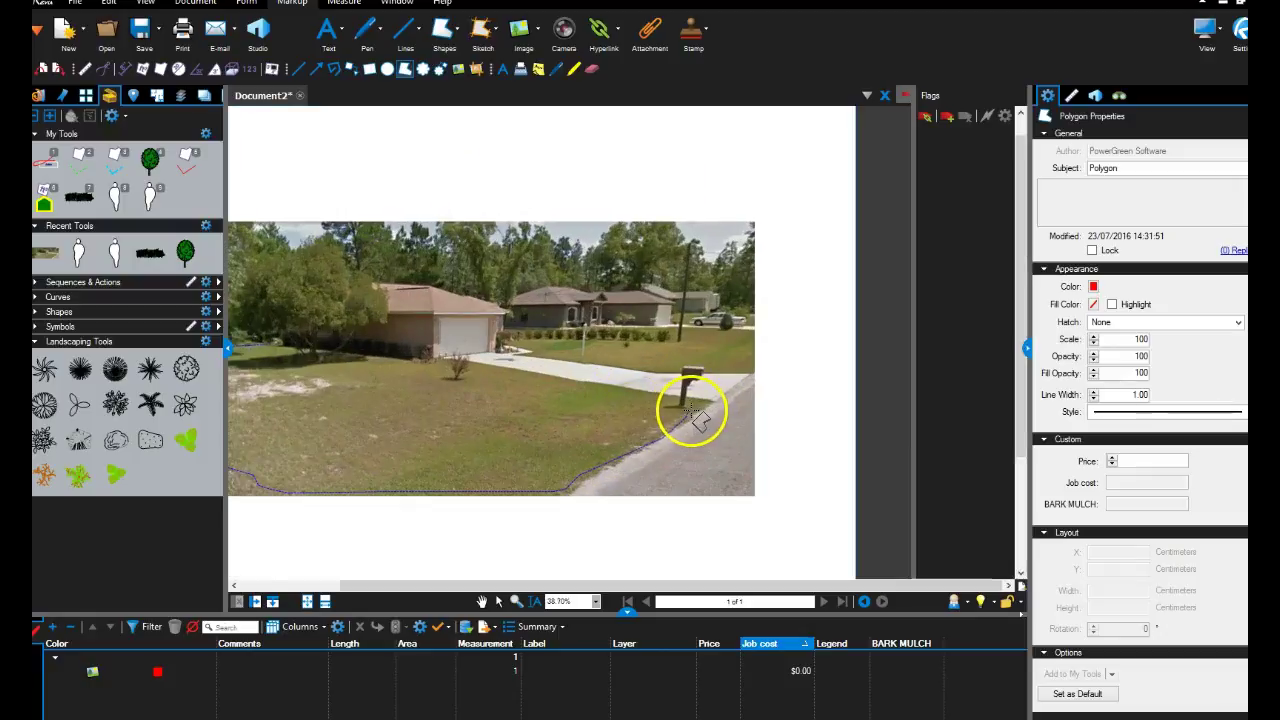
scroll(679, 402, "up", 3)
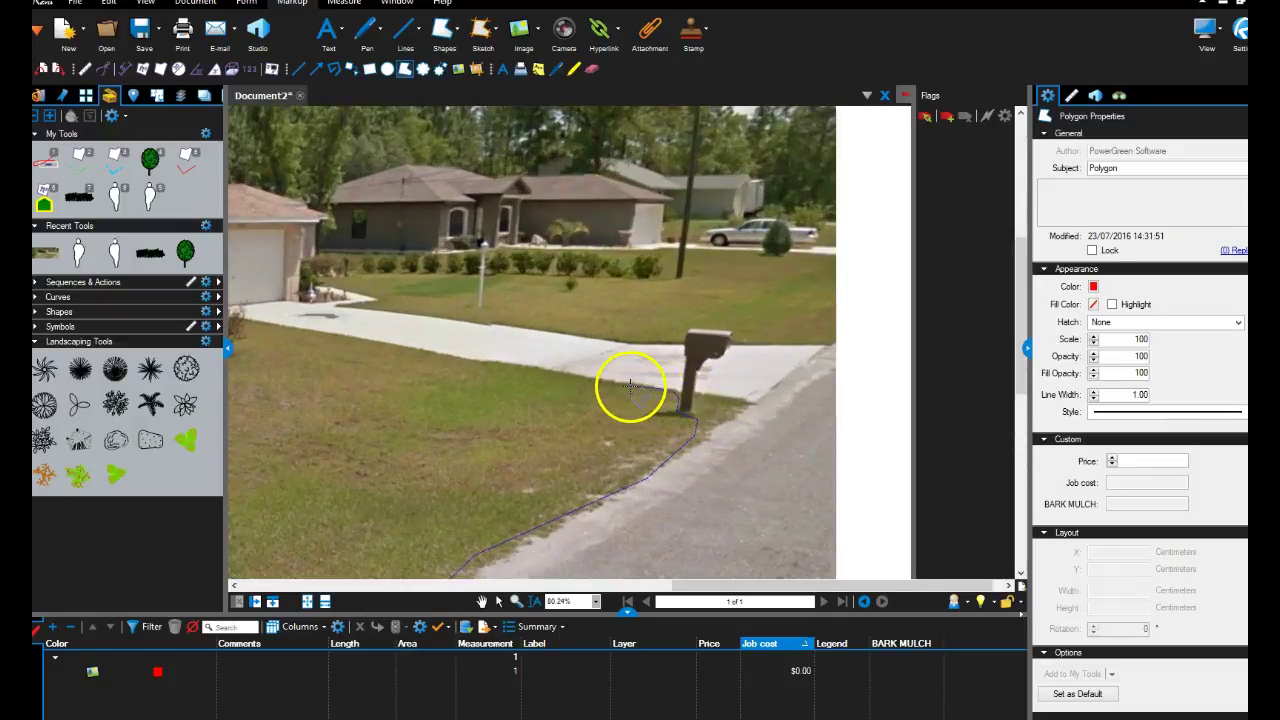
scroll(630, 387, "down", 3)
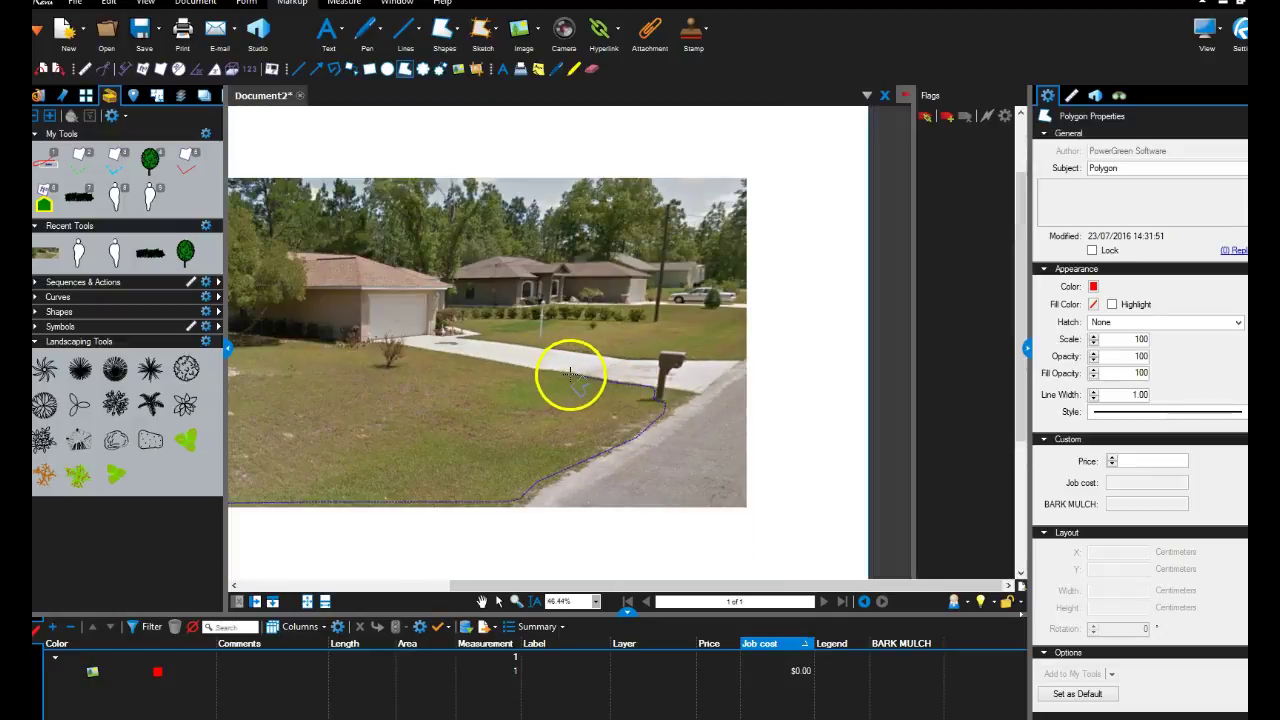
scroll(552, 369, "up", 1)
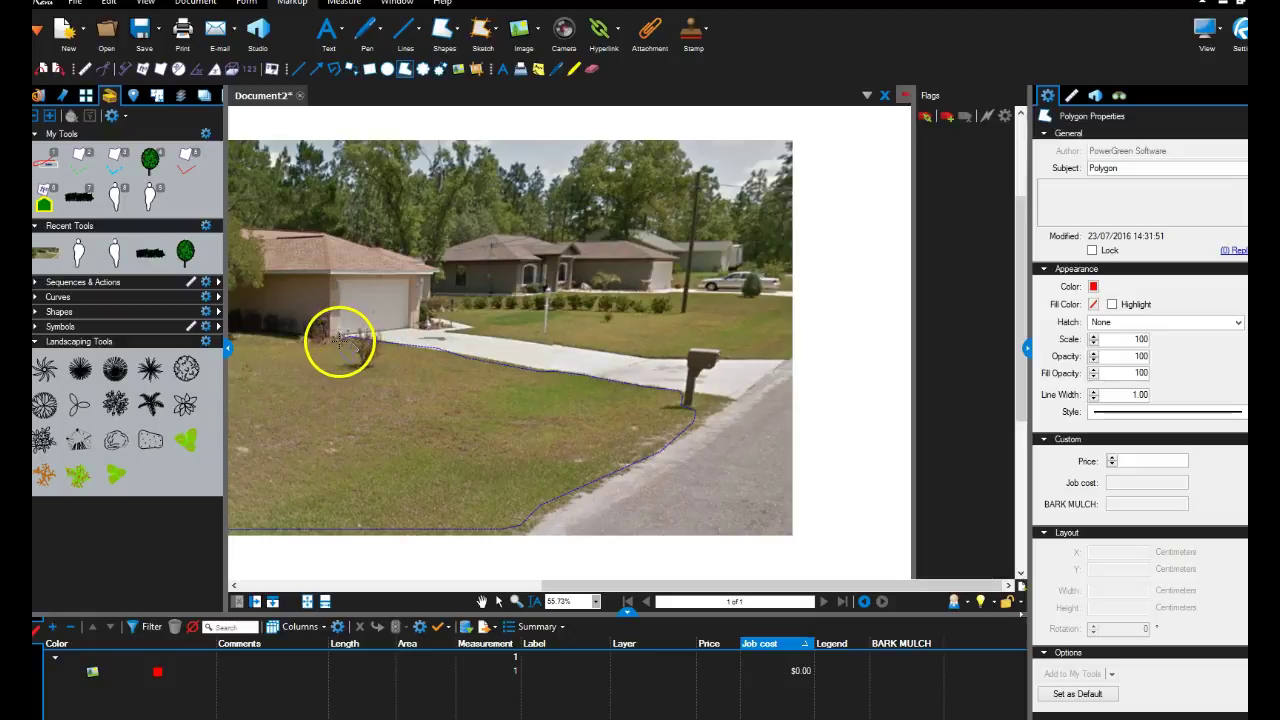
scroll(300, 340, "down", 2)
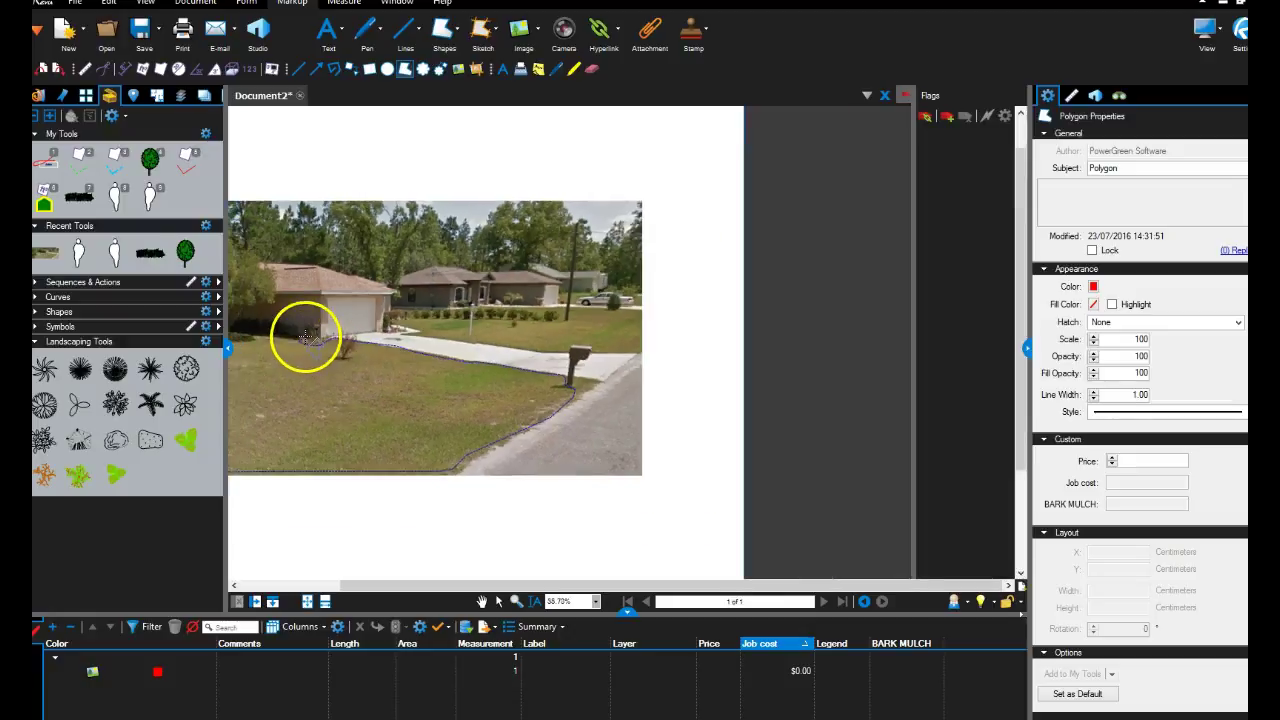
scroll(455, 340, "up", 7)
scroll(451, 345, "down", 5)
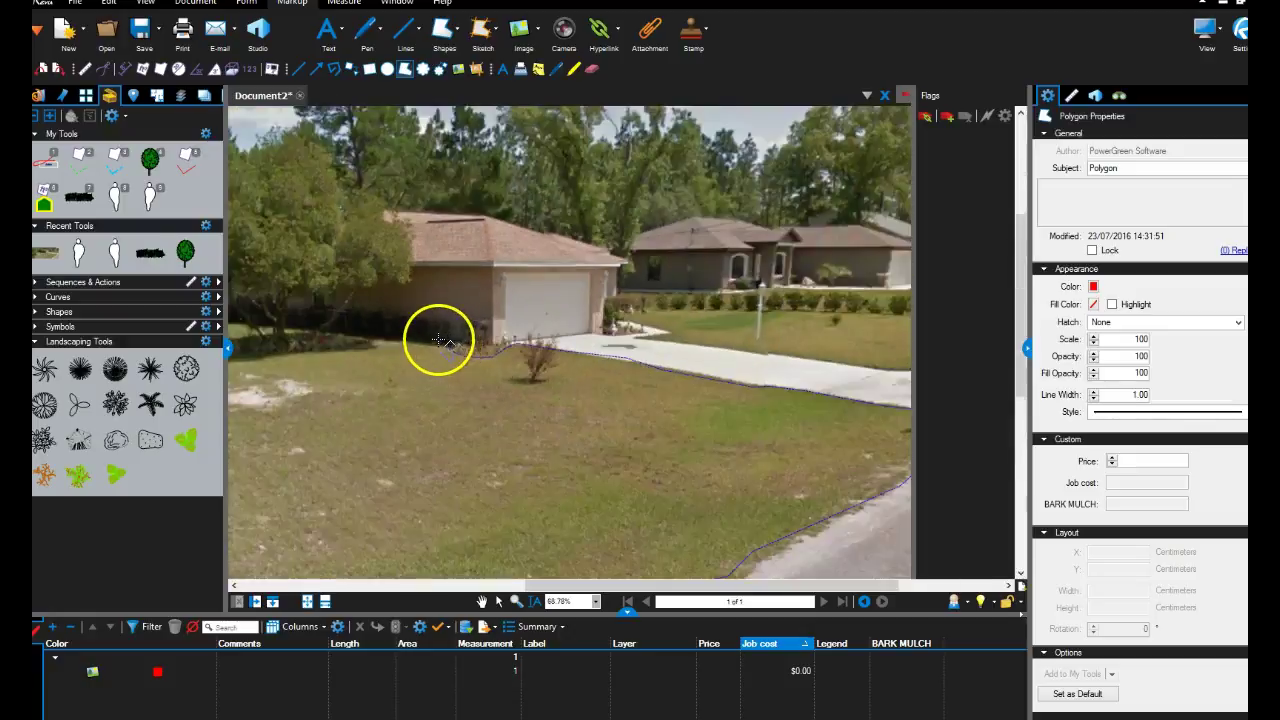
scroll(437, 343, "down", 2)
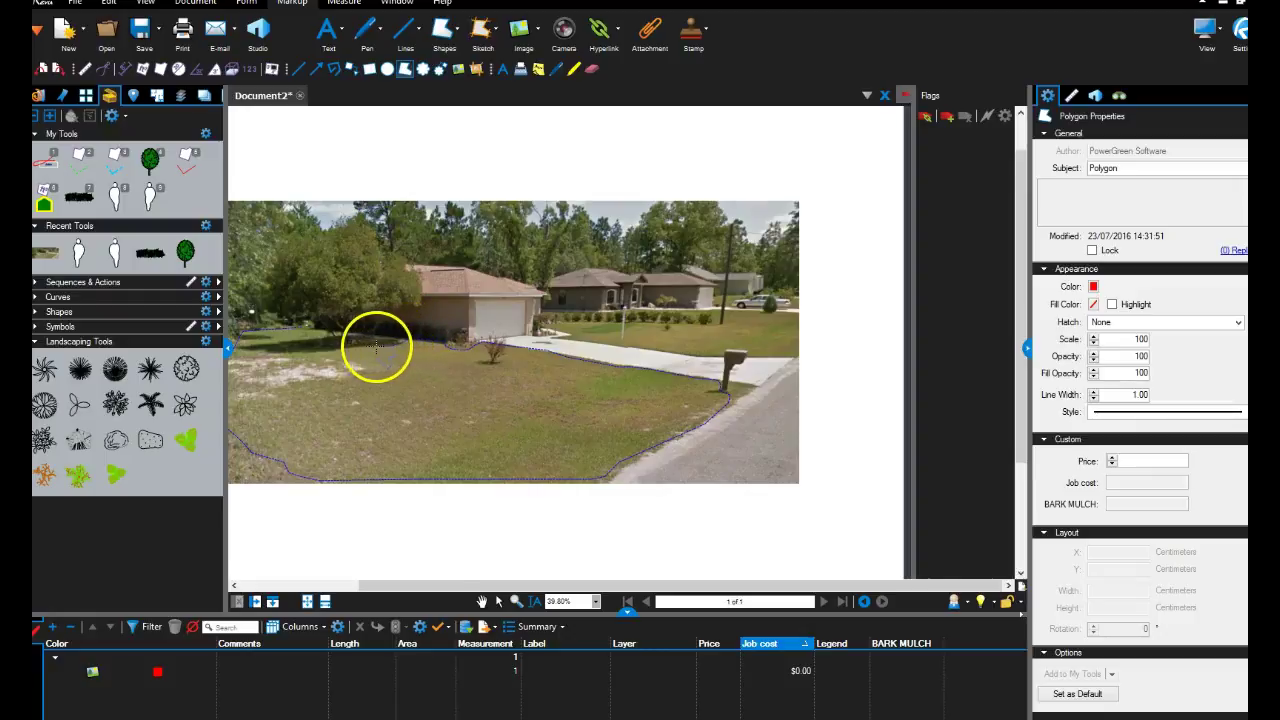
scroll(365, 346, "up", 2)
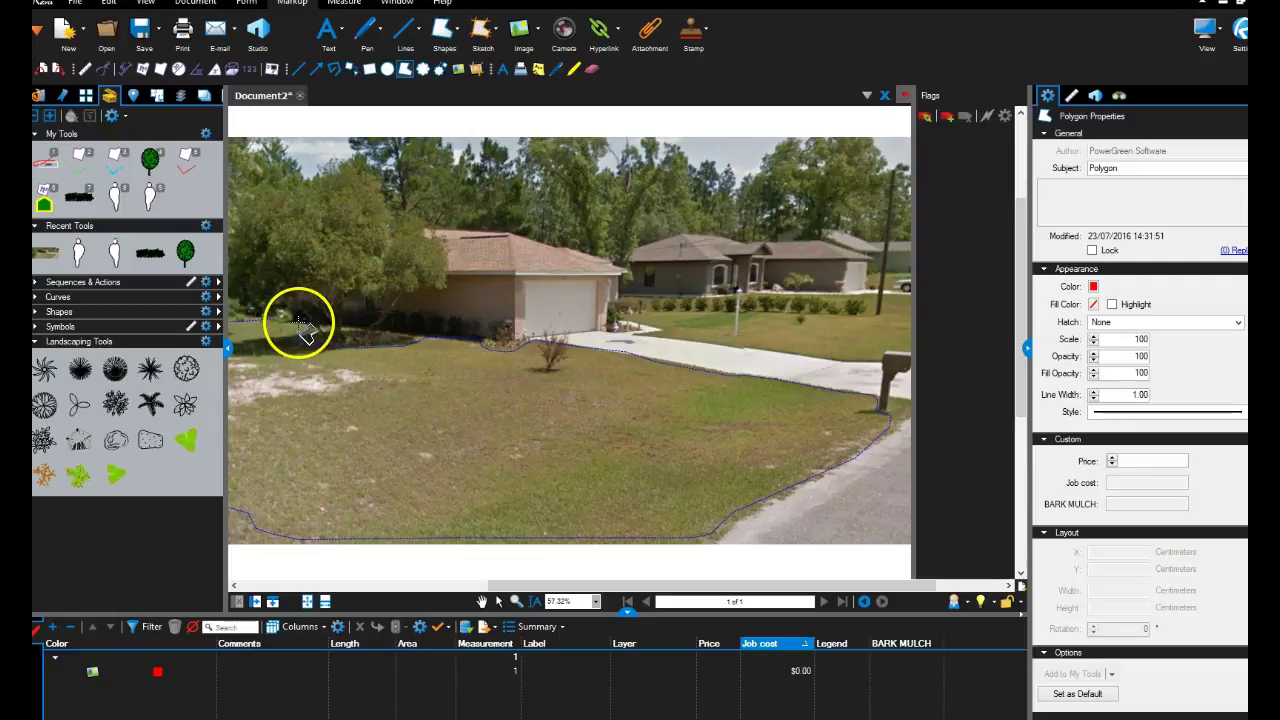
Close the lawn polygon and fill it with dark green
double_click(281, 335)
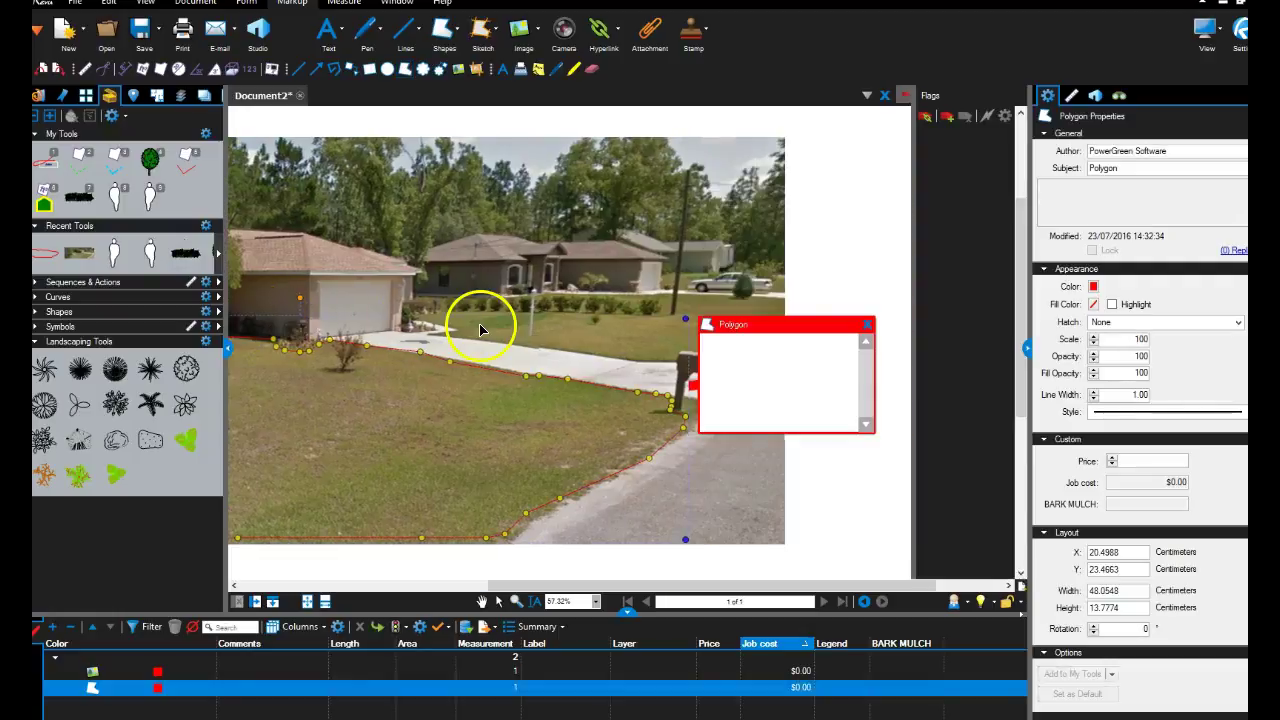
left_click(867, 324)
scroll(866, 330, "down", 3)
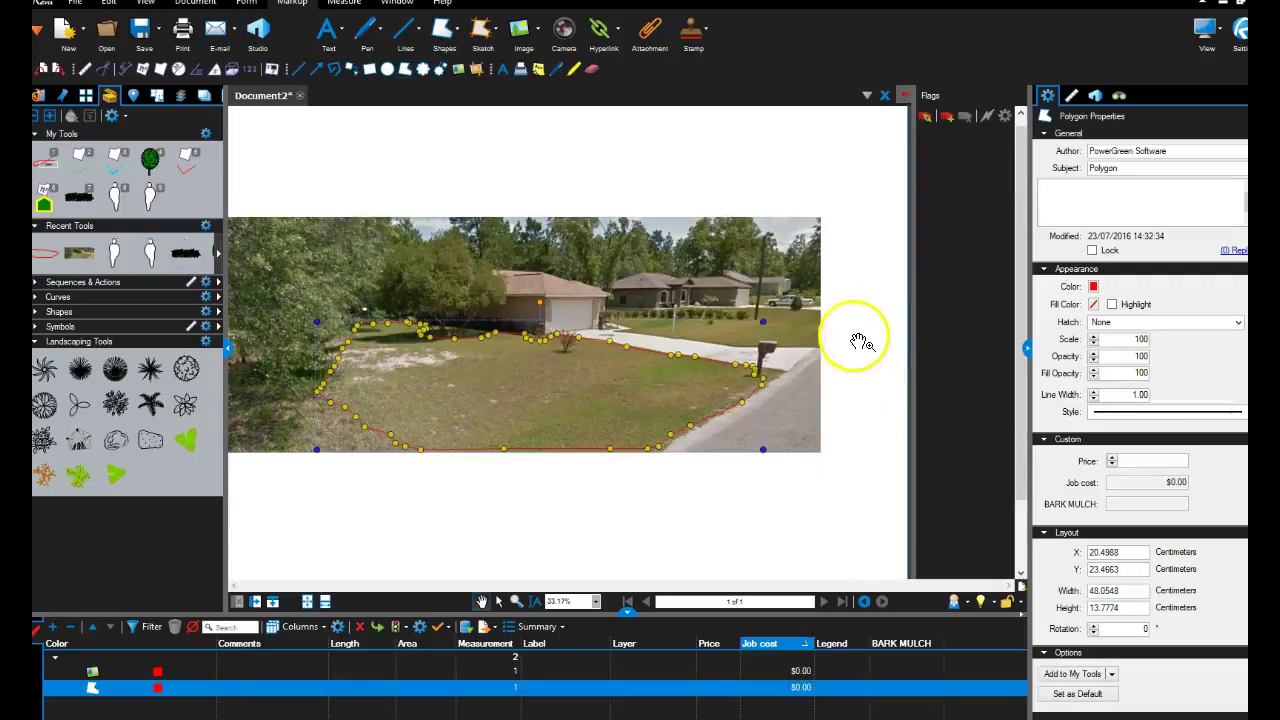
left_click(1099, 304)
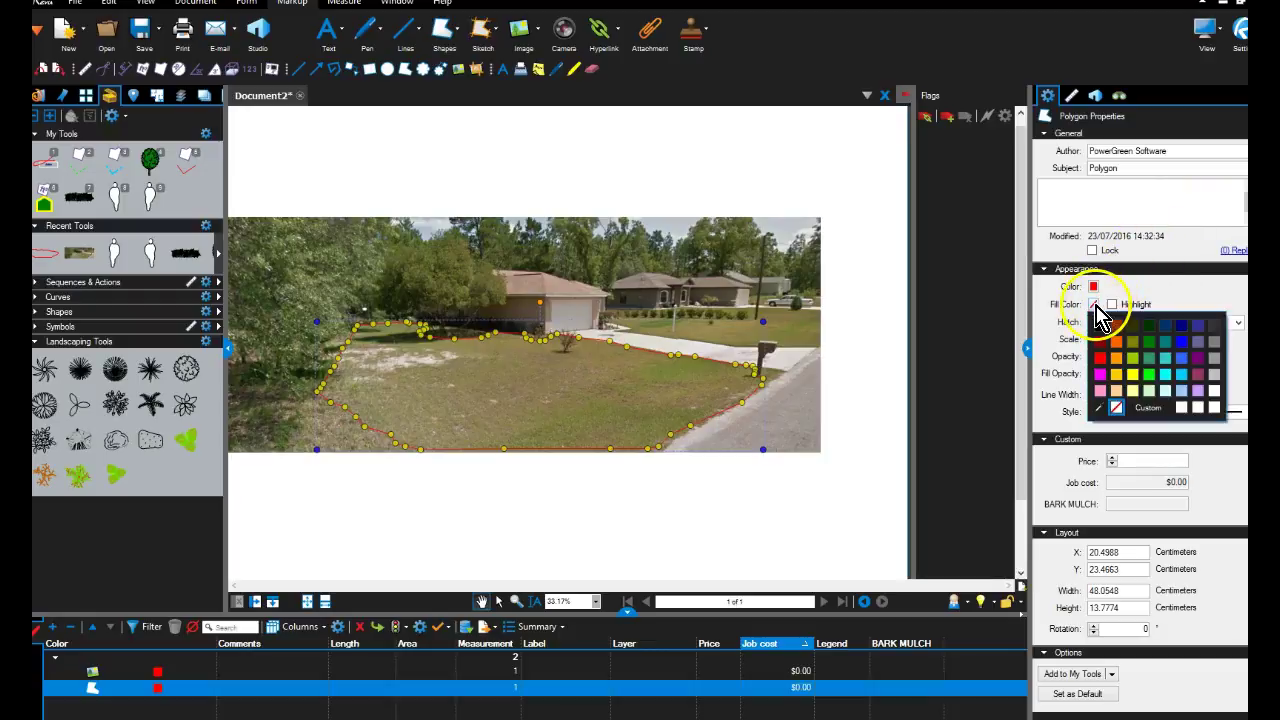
left_click(1143, 357)
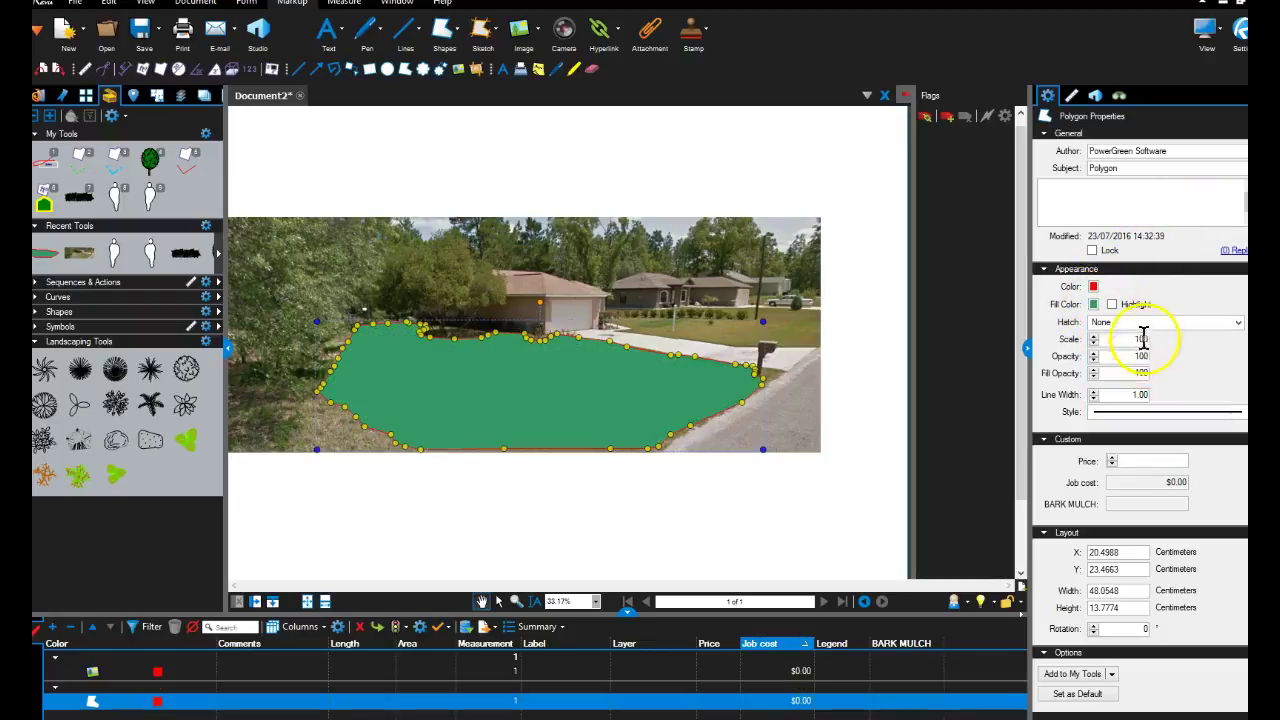
left_click(1096, 305)
left_click(1146, 344)
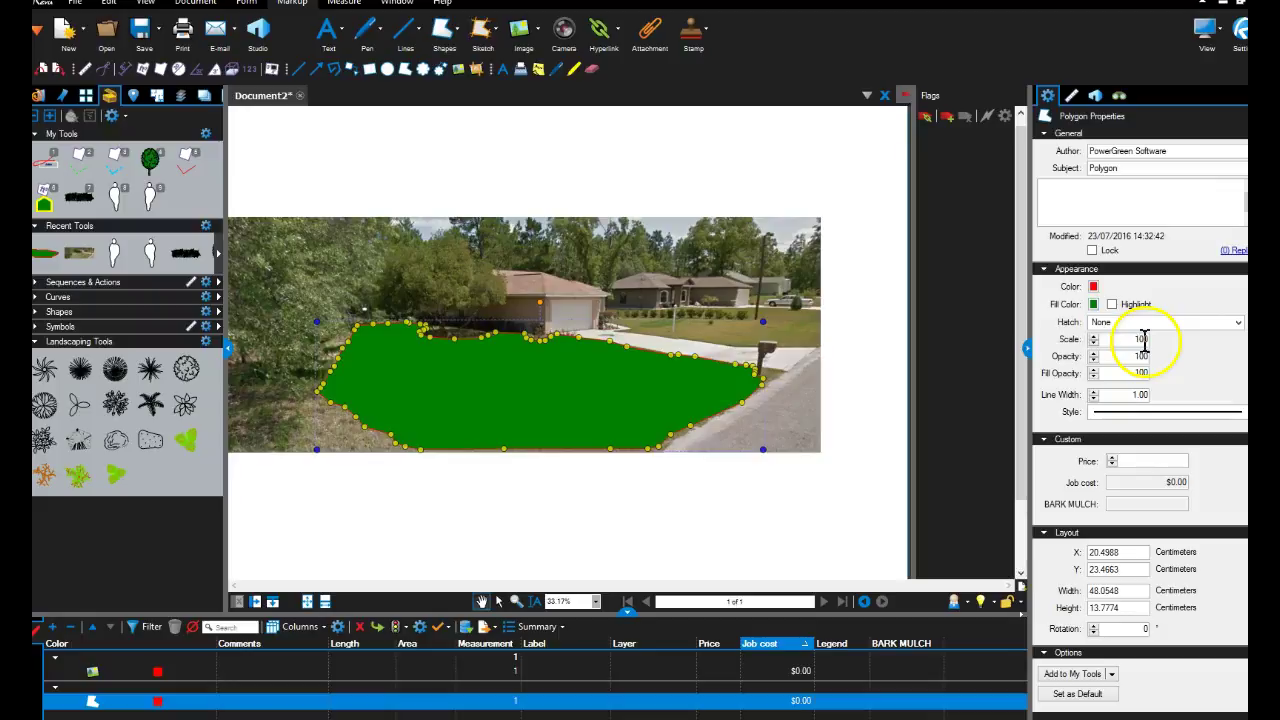
left_click(1096, 305)
left_click(1147, 338)
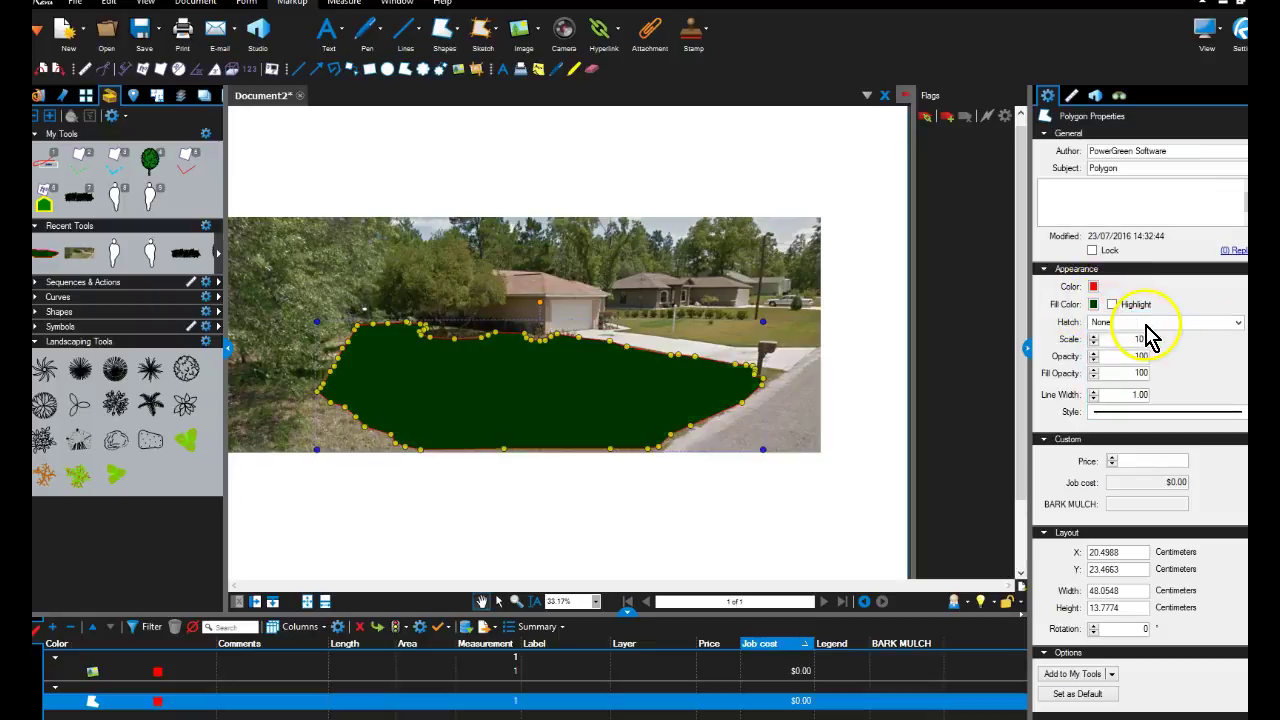
Lower the lawn fill opacity to 60 so the photo shows through
left_click(1093, 377)
left_click(1093, 377)
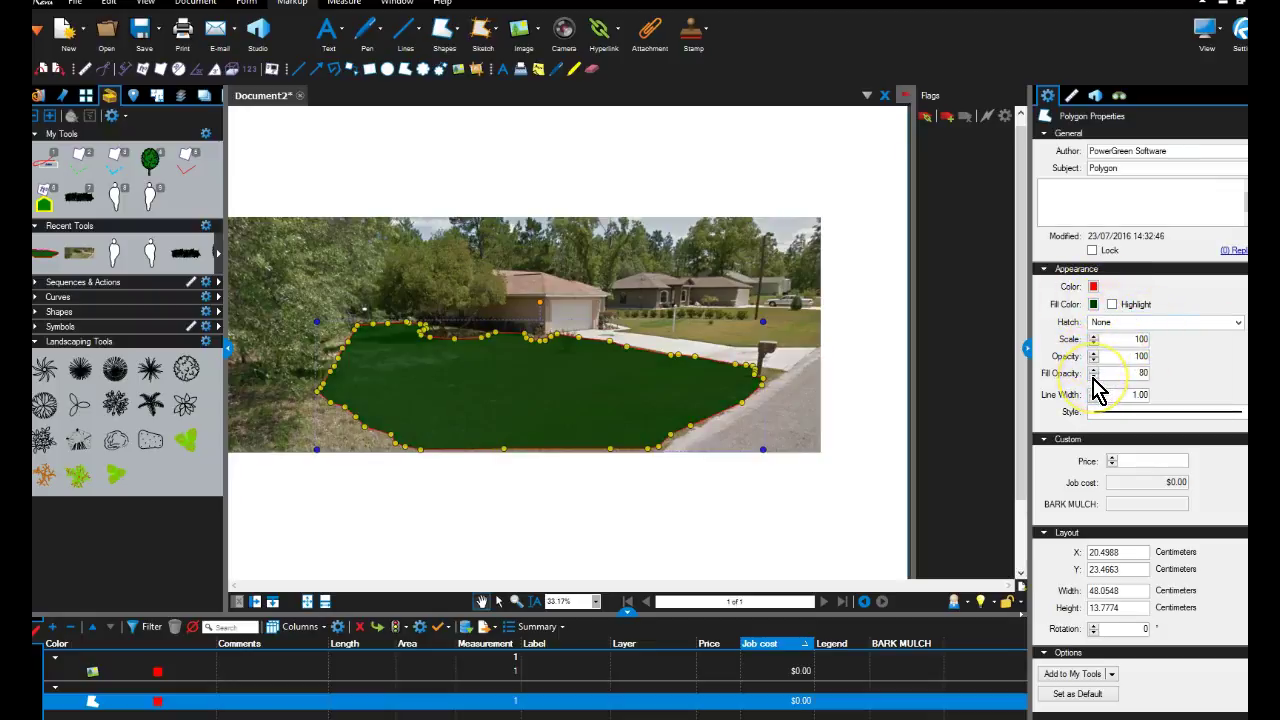
left_click(1093, 377)
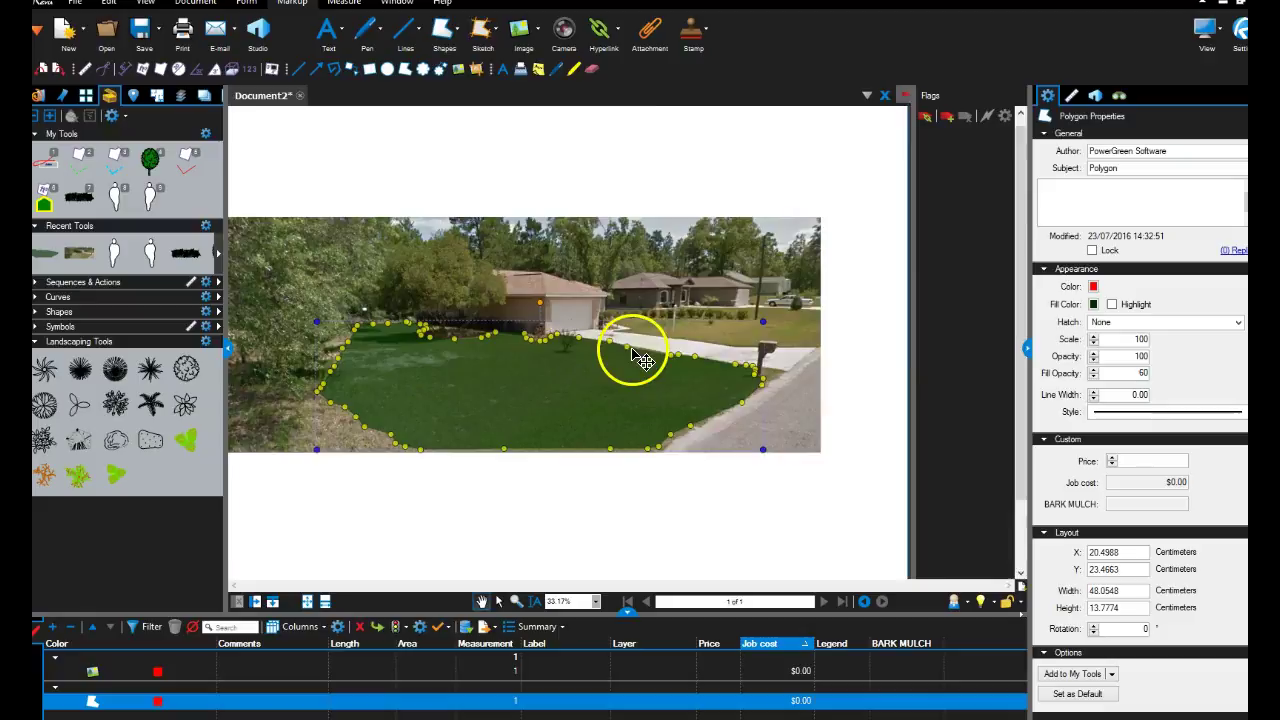
scroll(636, 352, "up", 5)
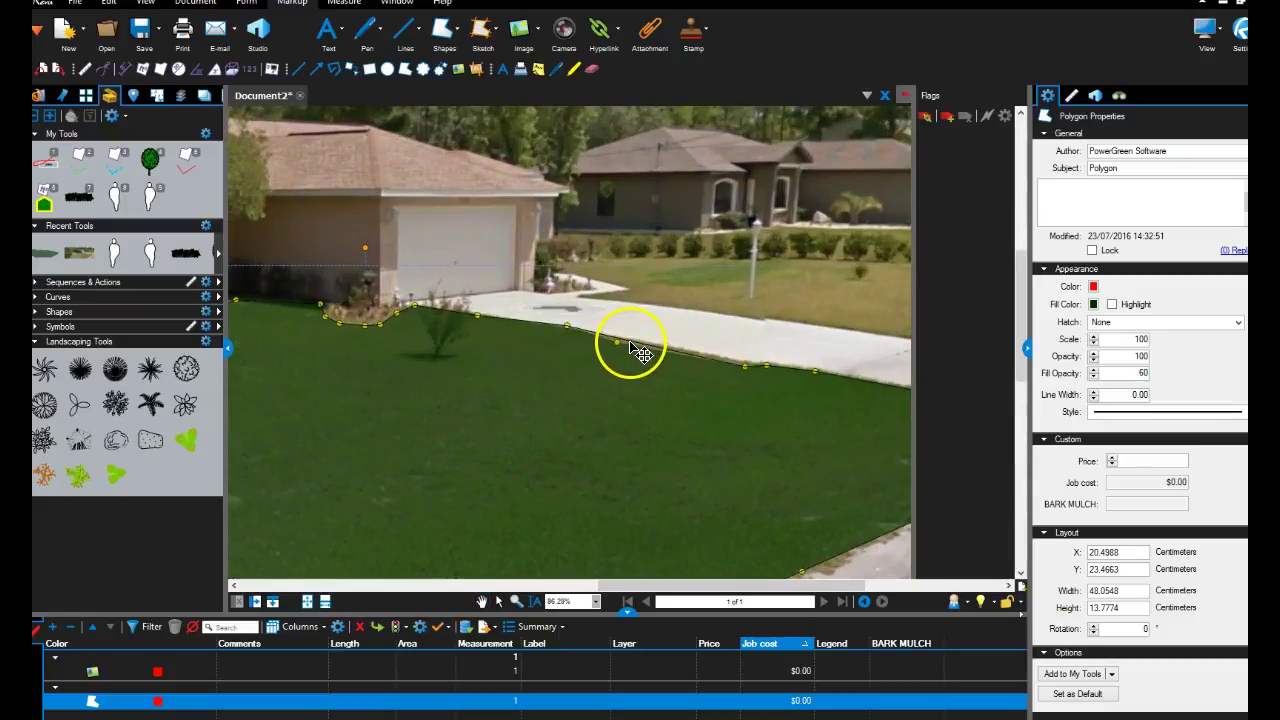
scroll(634, 350, "down", 5)
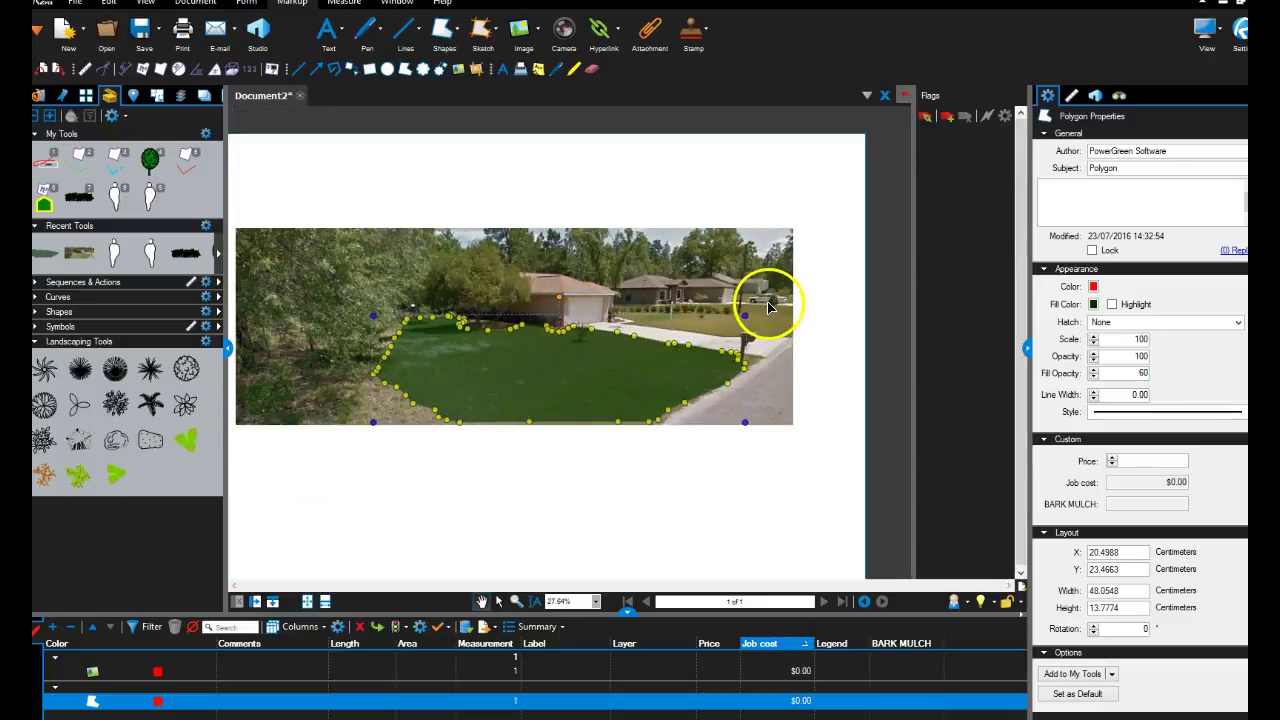
scroll(829, 306, "down", 1)
scroll(814, 320, "up", 1)
scroll(743, 323, "up", 1)
left_click(752, 318)
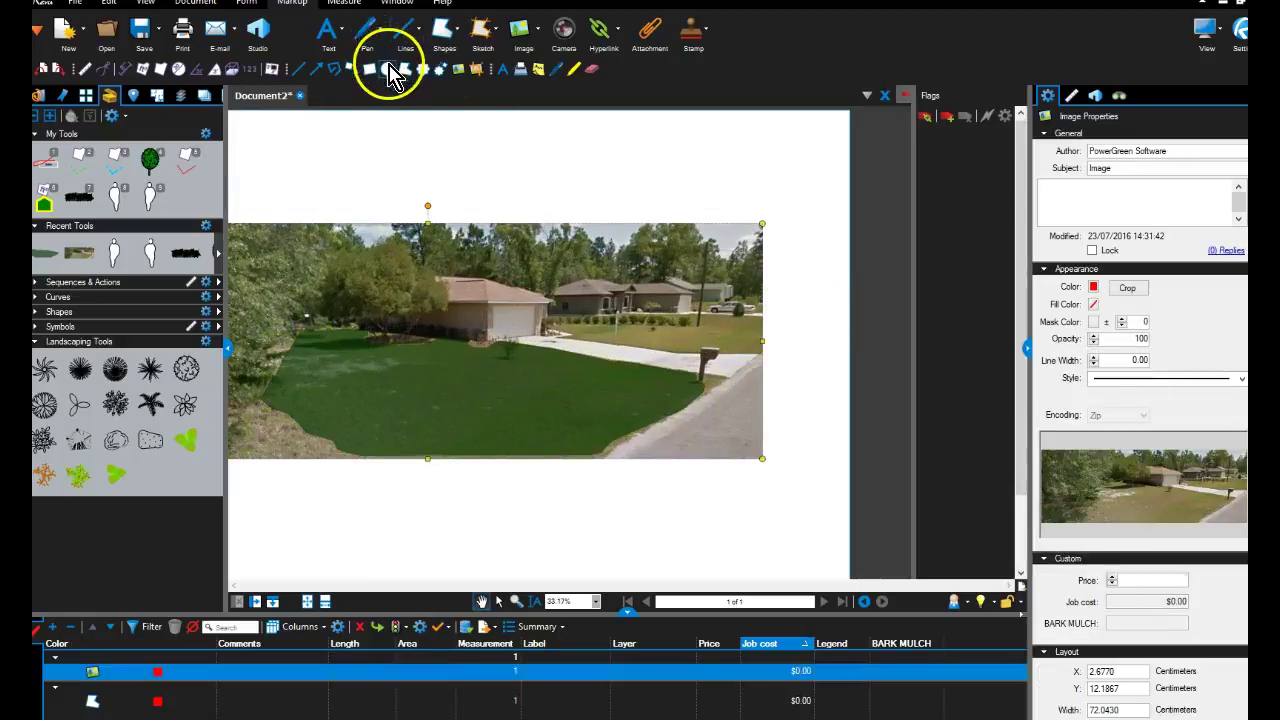
Start a back lawn polygon at the mailbox's top-left corner
left_click(404, 68)
scroll(593, 300, "up", 2)
scroll(583, 346, "up", 3)
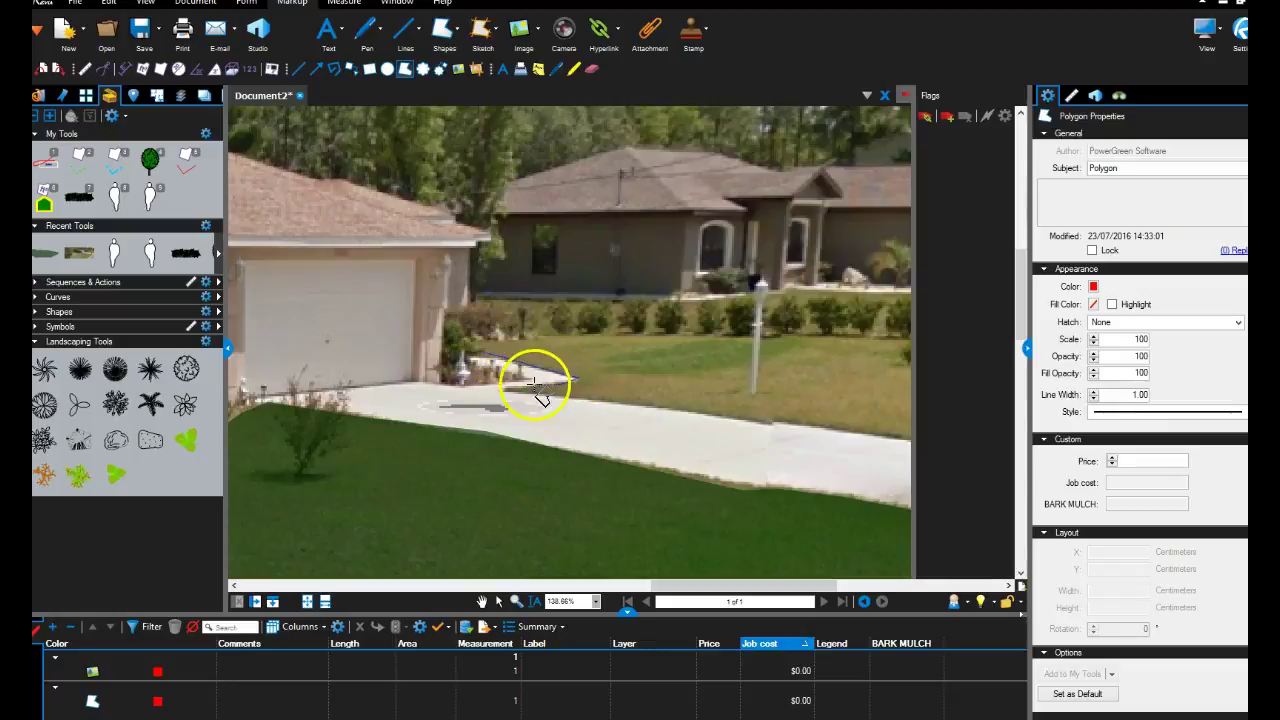
scroll(540, 390, "down", 2)
scroll(600, 395, "down", 1)
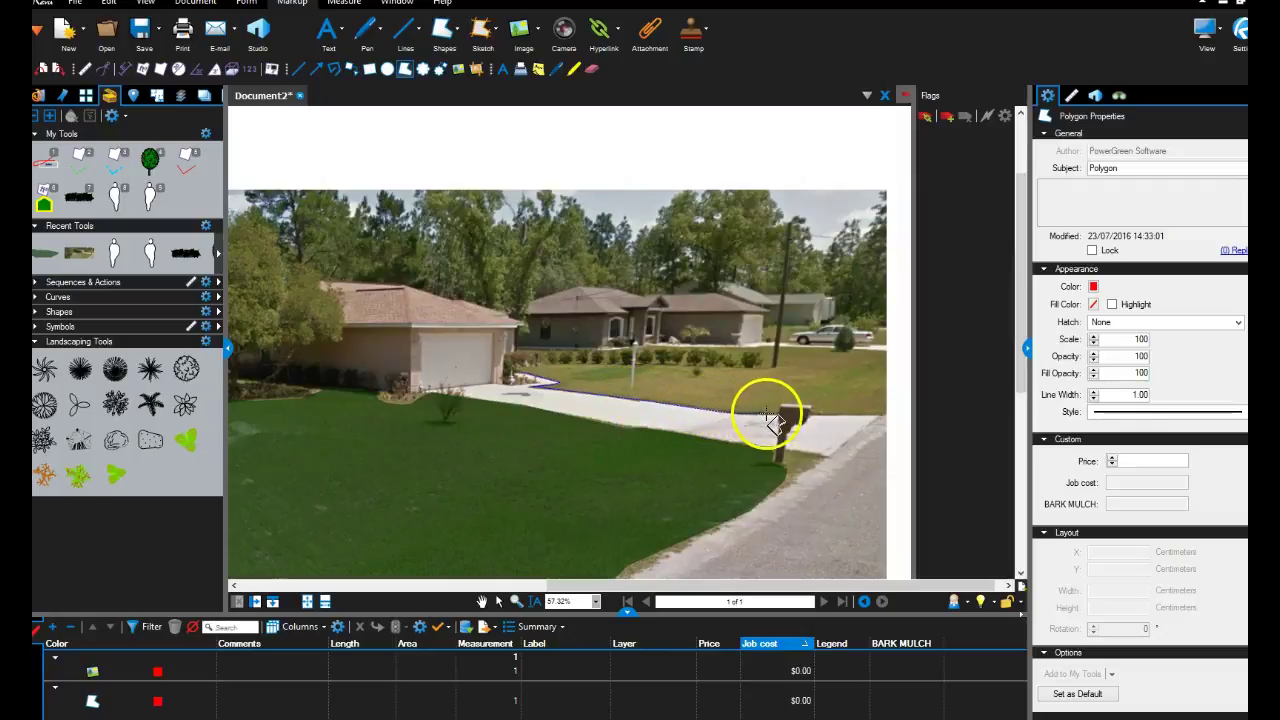
scroll(700, 380, "up", 2)
scroll(630, 357, "up", 2)
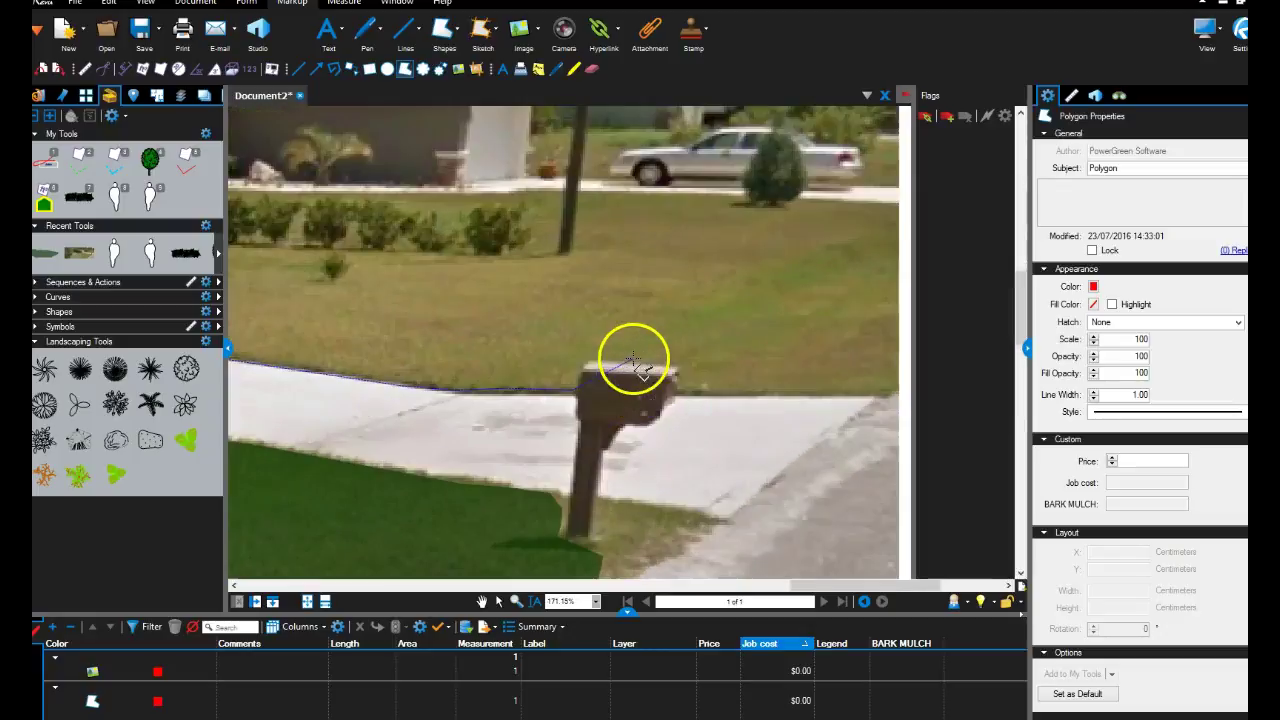
left_click(582, 362)
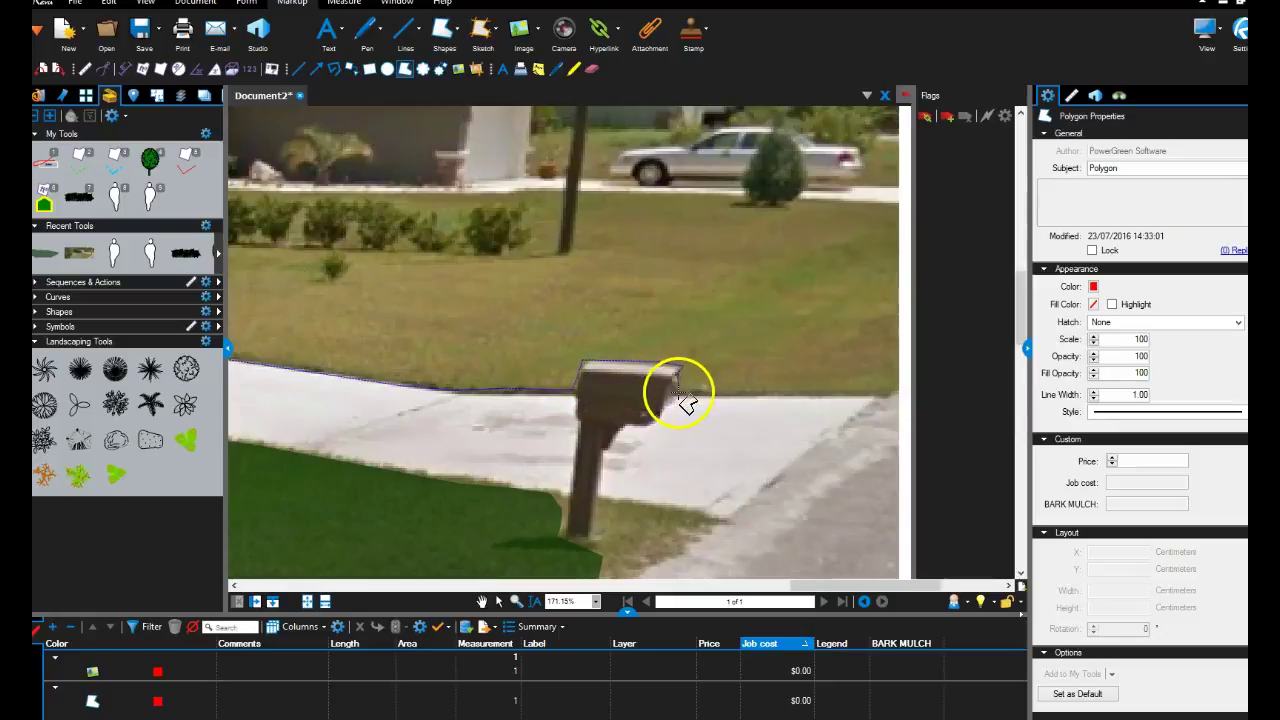
Add vertices at the driveway corner, the photo's right edge and the back grass edge
scroll(687, 400, "down", 1)
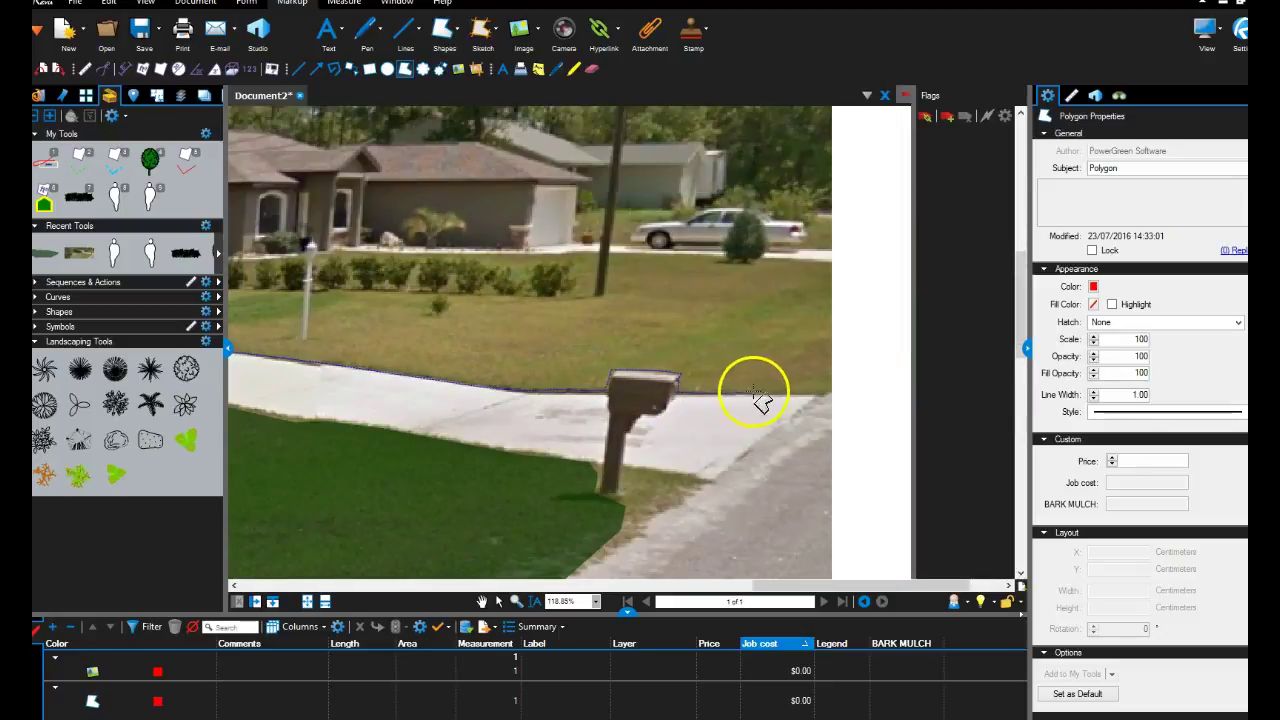
left_click(827, 390)
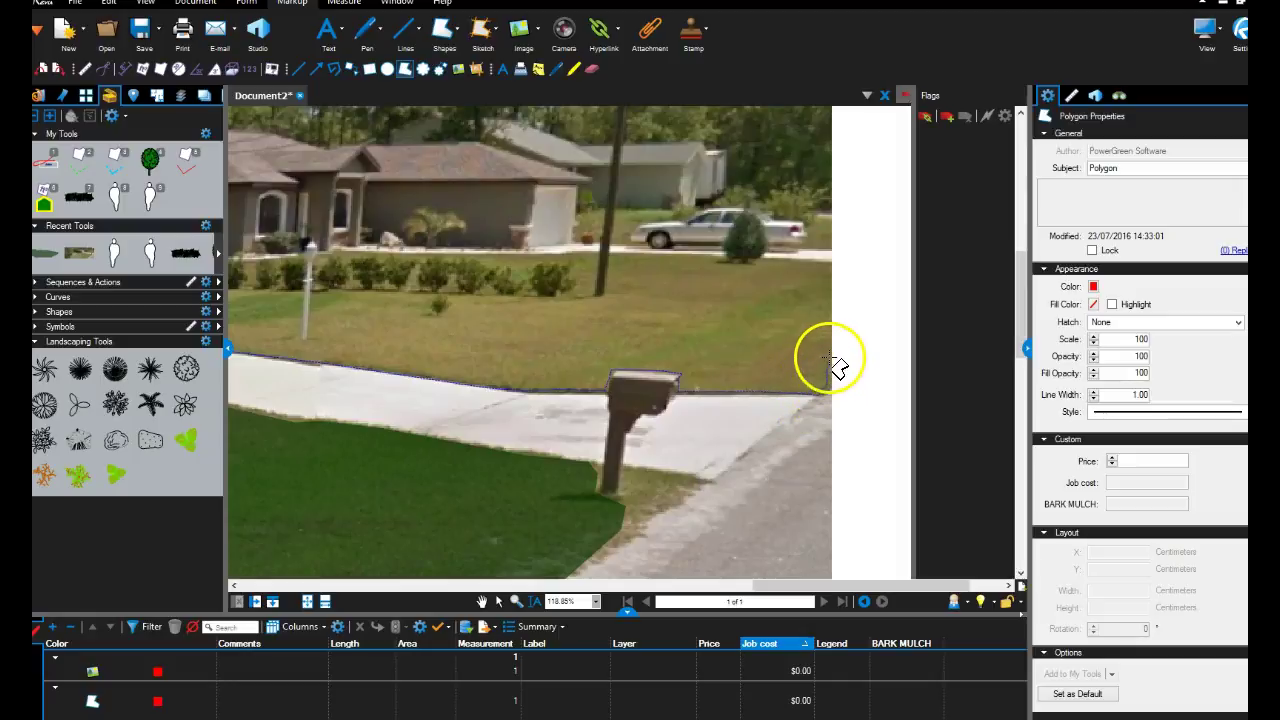
left_click(827, 300)
left_click(757, 300)
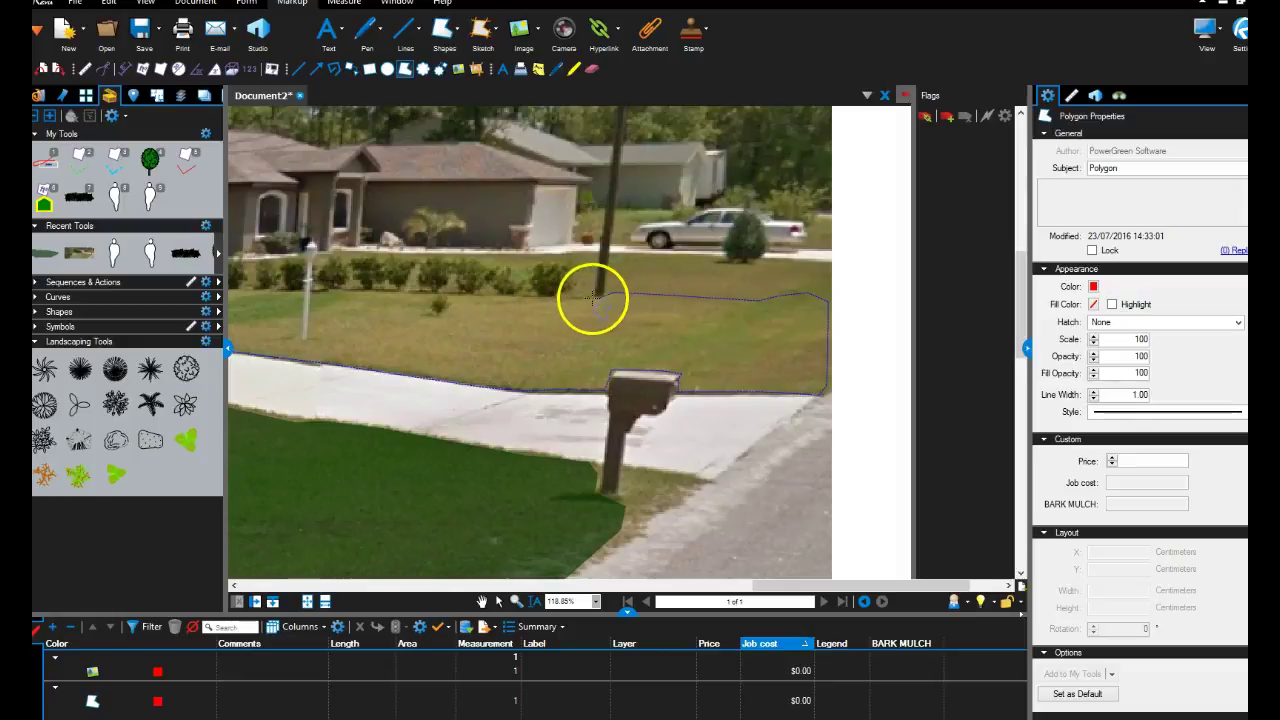
scroll(560, 290, "down", 2)
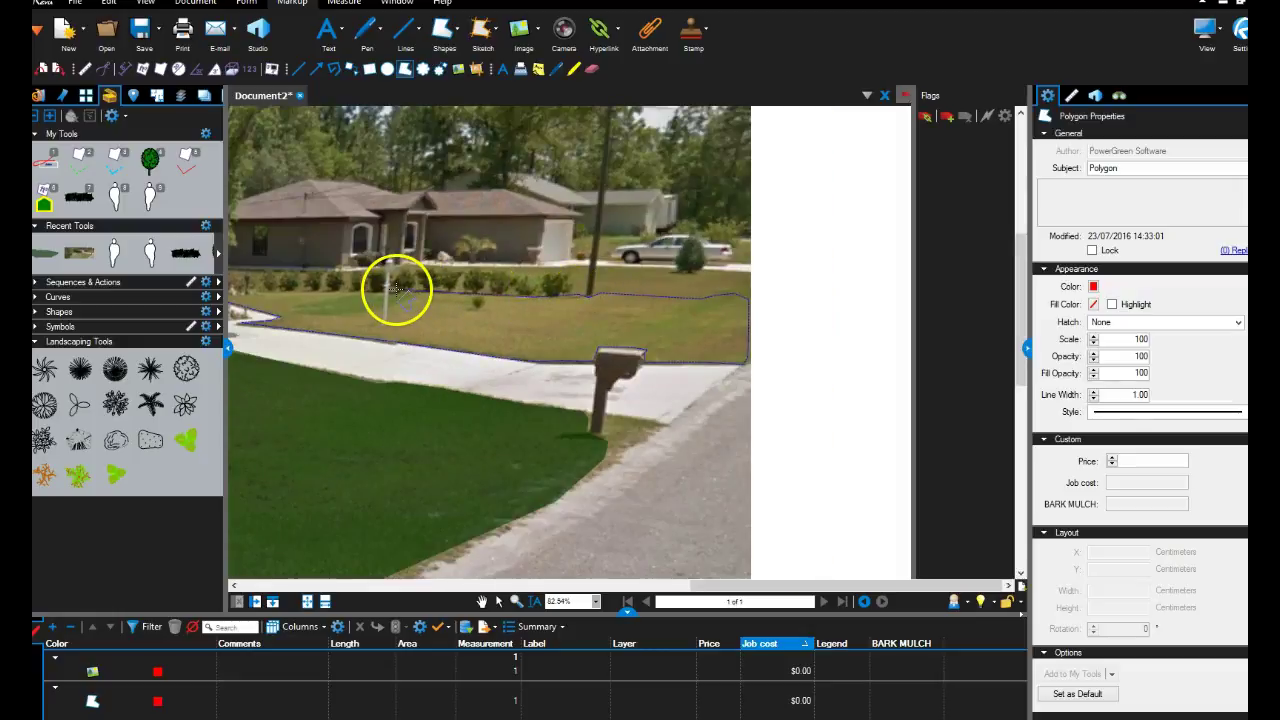
scroll(440, 305, "left", 3)
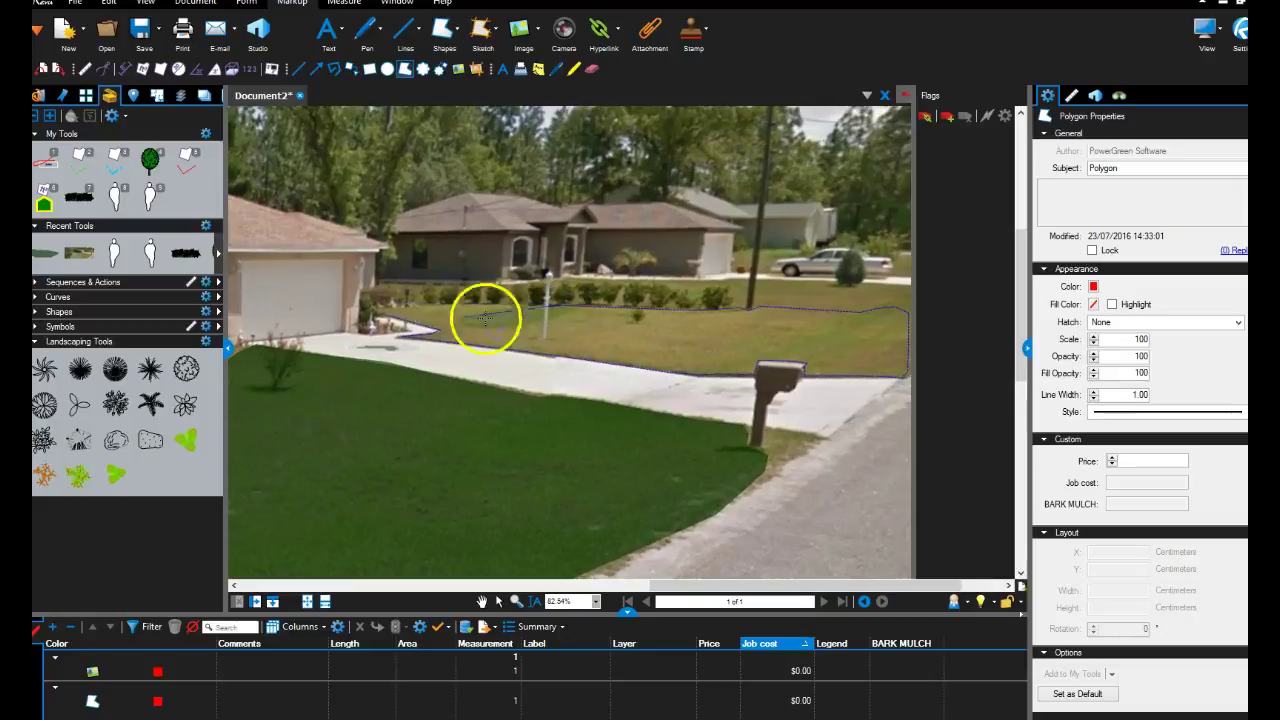
scroll(444, 313, "up", 2)
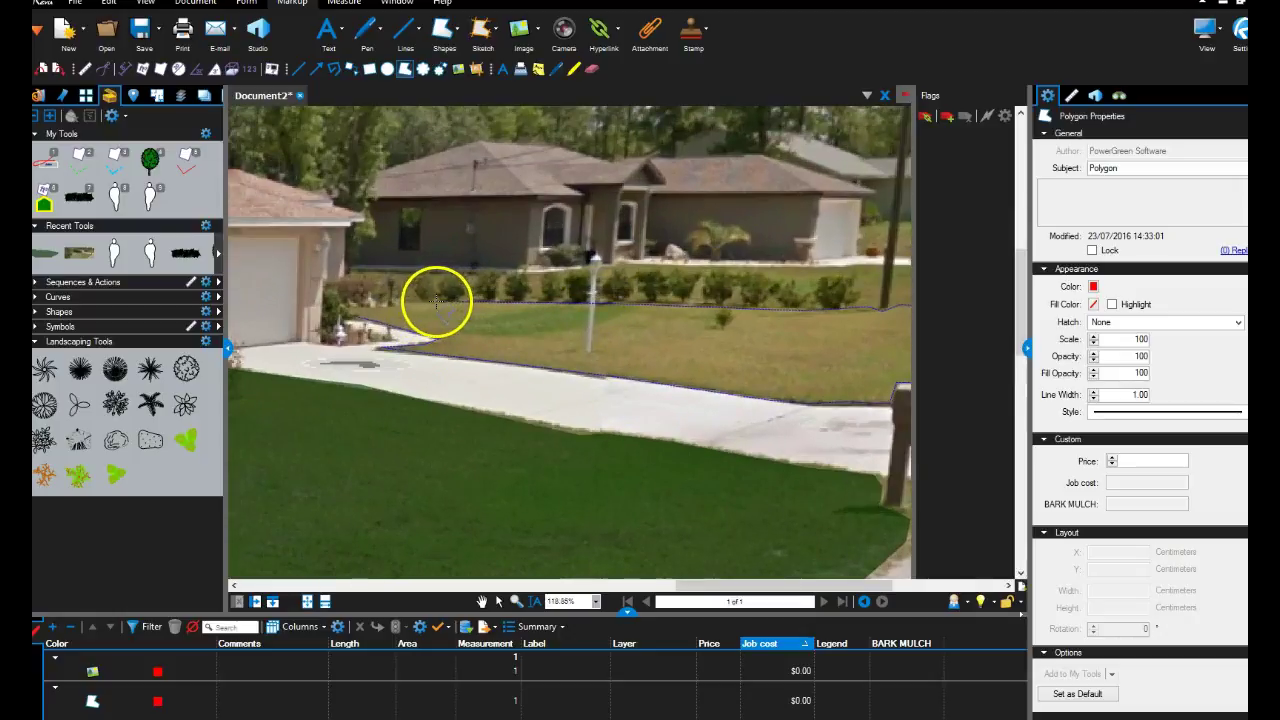
Close the back lawn polygon and dismiss its comment note
double_click(359, 318)
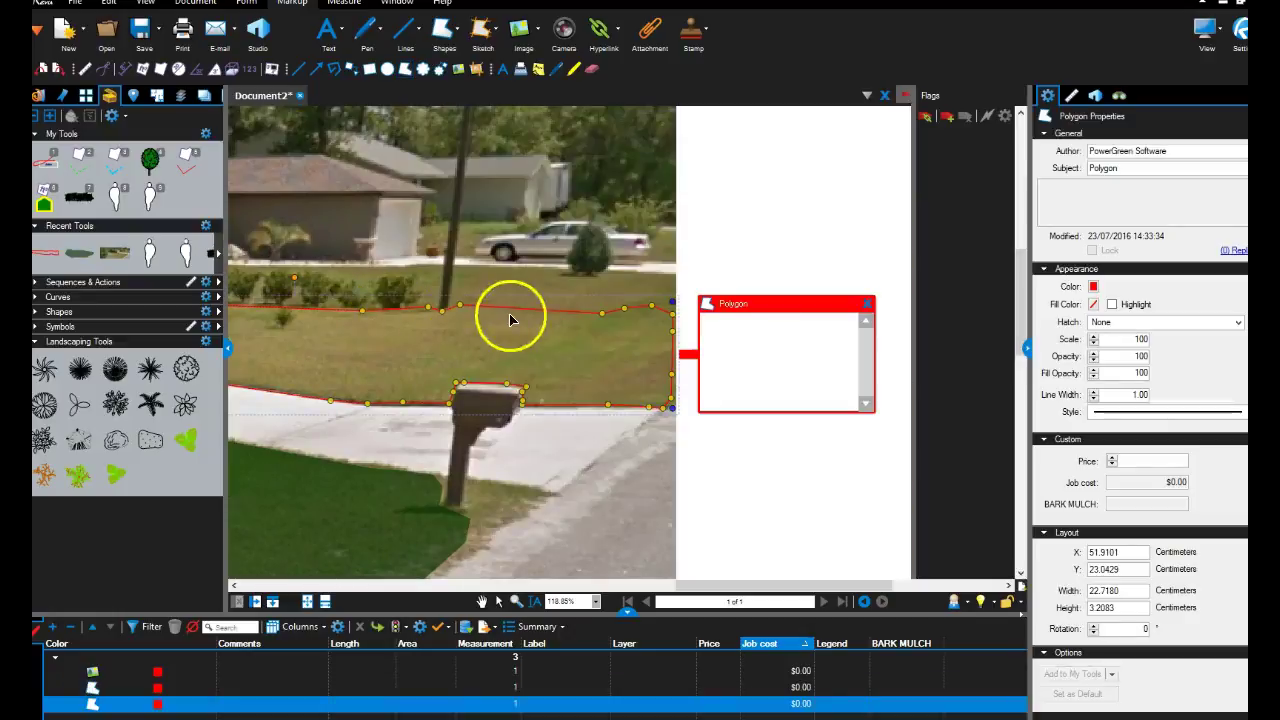
left_click(866, 303)
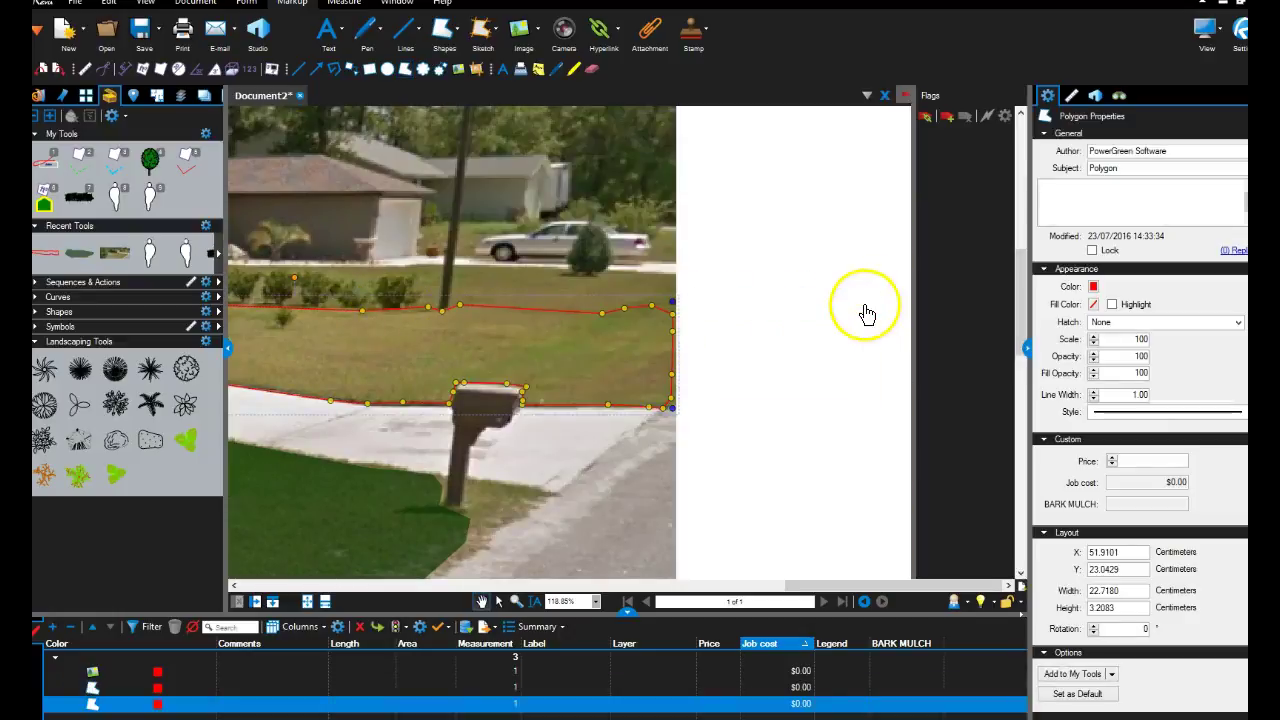
scroll(845, 320, "down", 5)
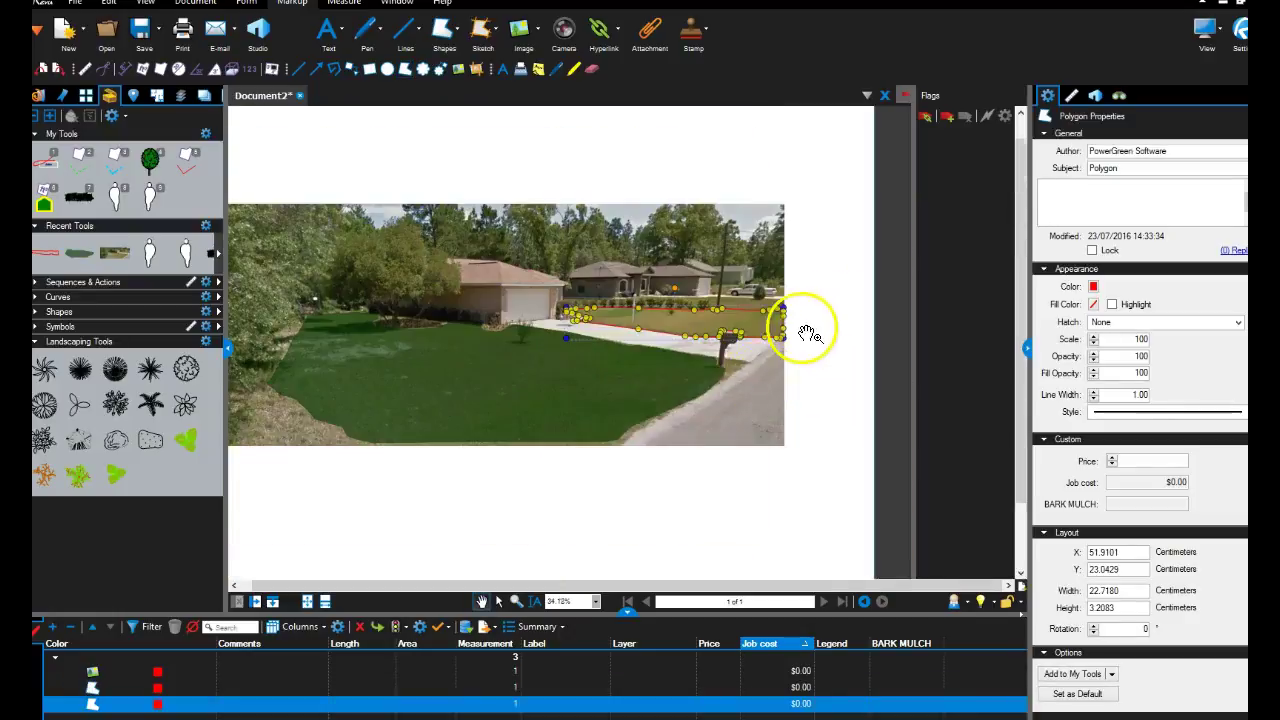
left_click(601, 385)
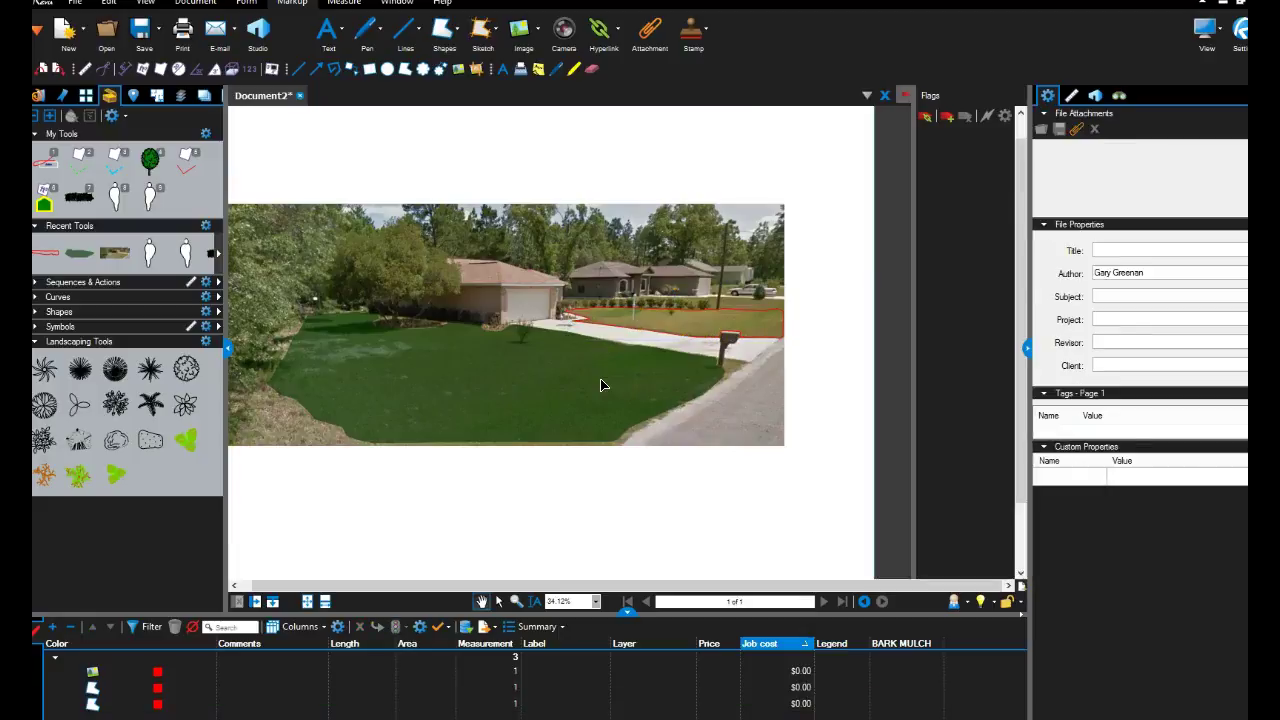
Copy the front lawn's dark green formatting onto the back lawn with Format Painter
left_click(601, 385)
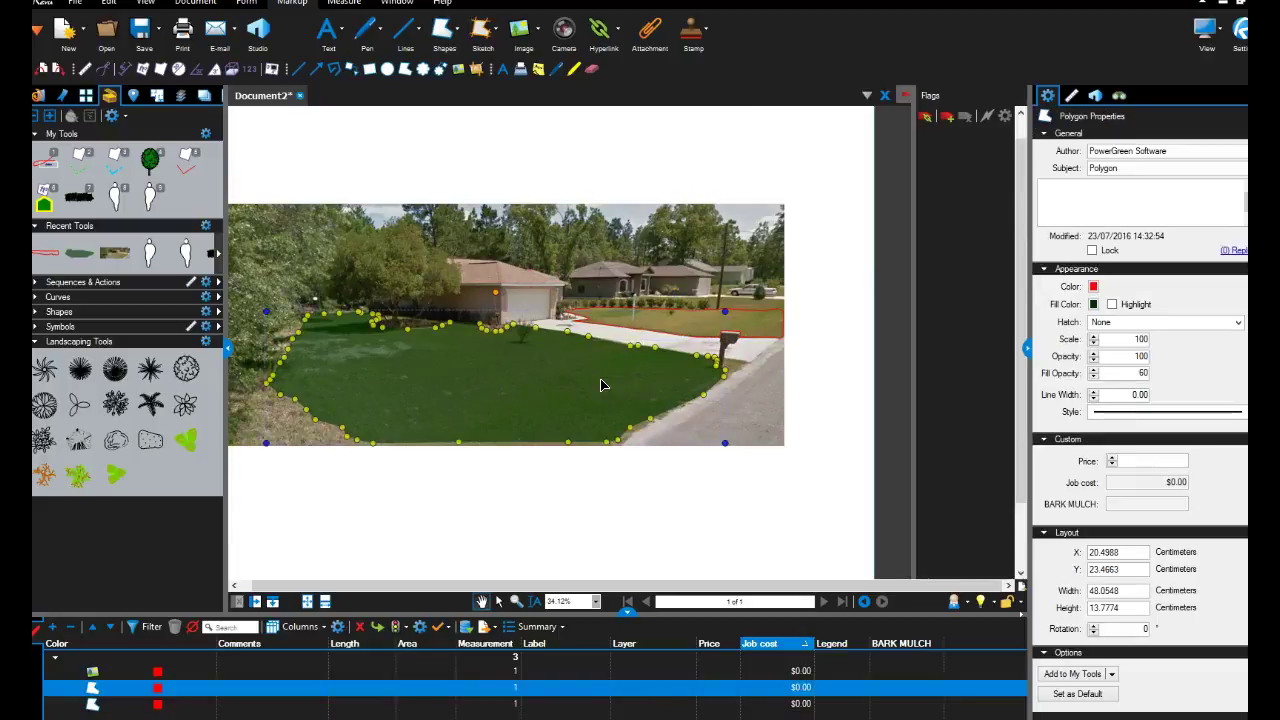
right_click(601, 385)
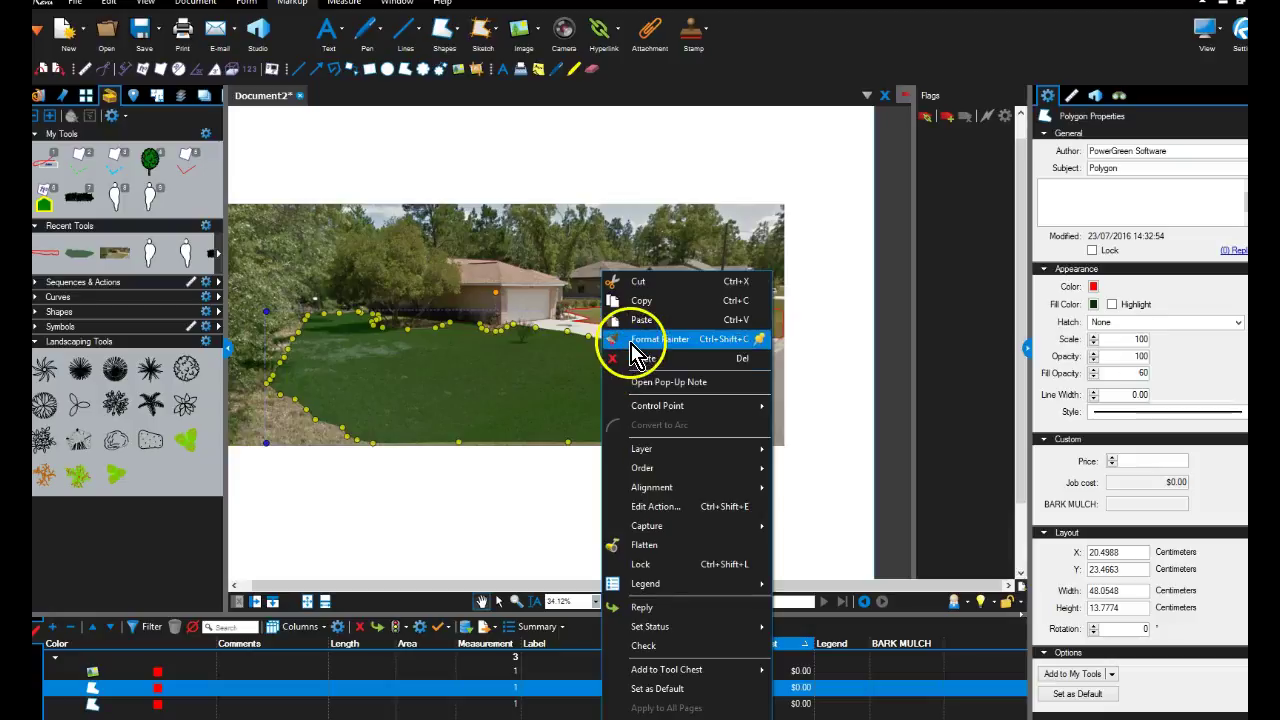
left_click(625, 340)
scroll(650, 311, "up", 5)
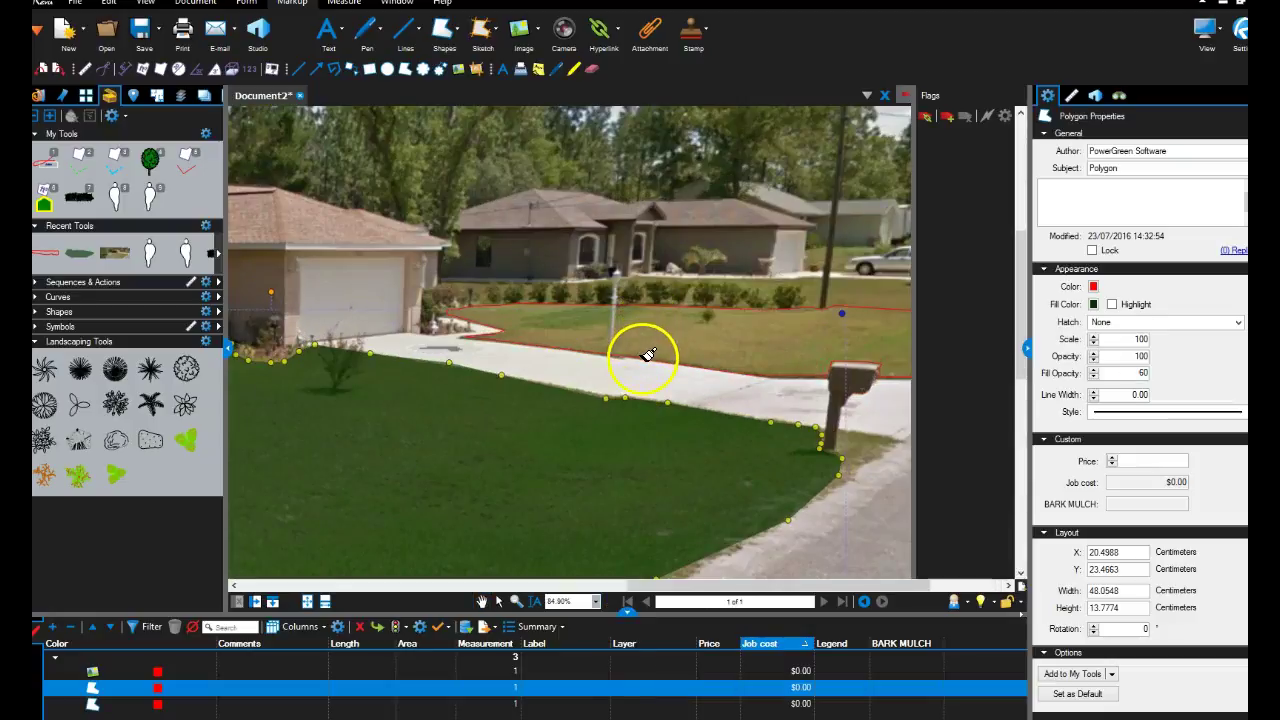
left_click(648, 356)
scroll(648, 356, "down", 4)
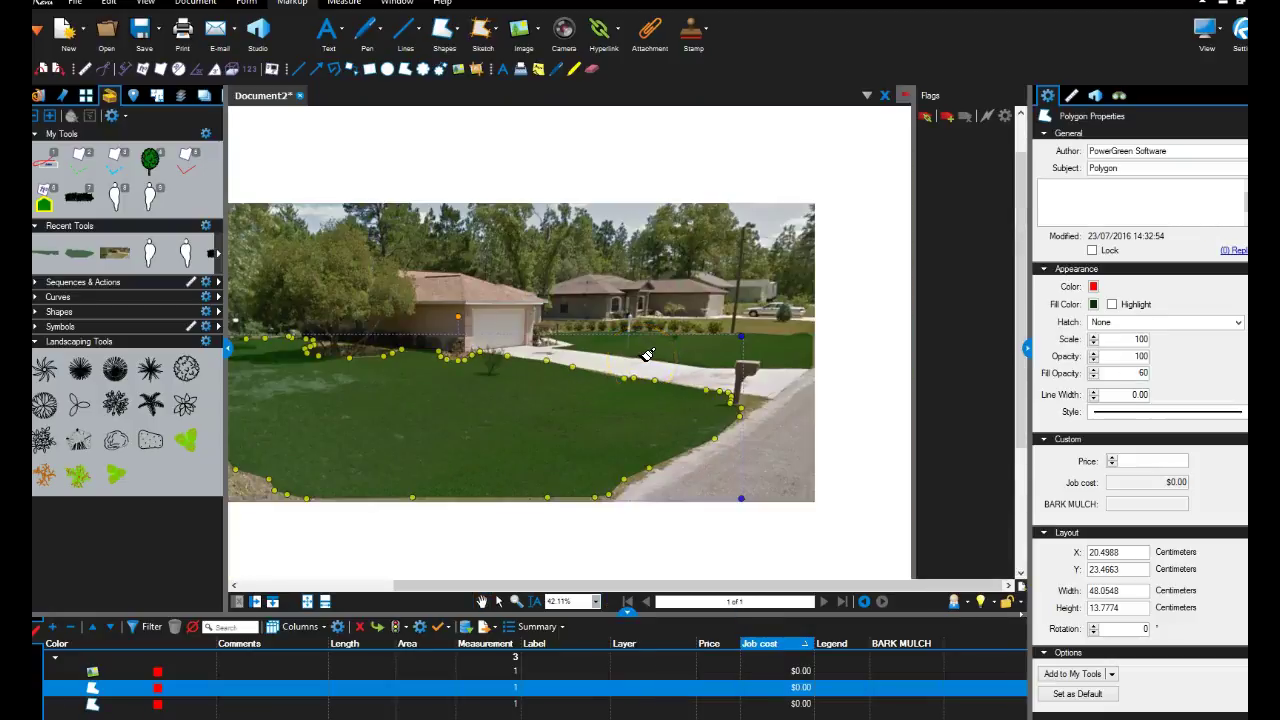
key("Escape")
scroll(645, 400, "down", 2)
Reshape the front lawn polygon's lower-right edge to follow the grass
scroll(640, 425, "up", 3)
scroll(645, 435, "up", 1)
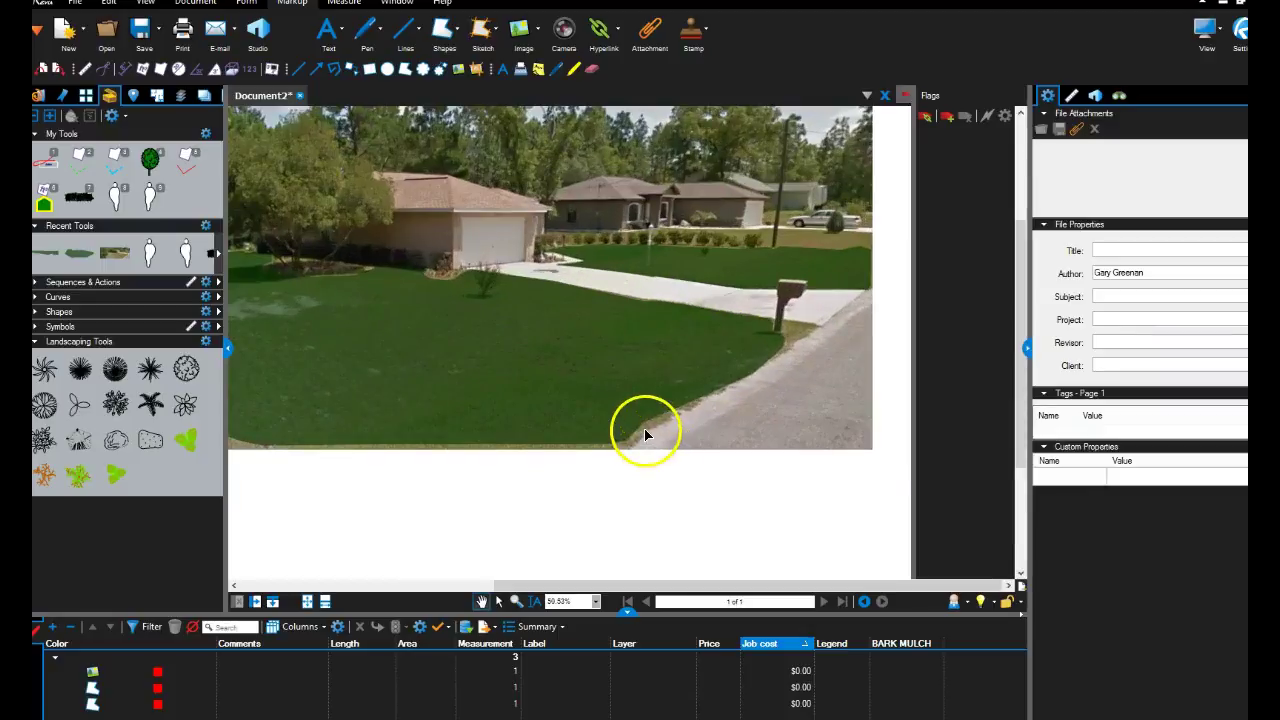
scroll(645, 435, "up", 2)
left_click(650, 421)
mouse_move(645, 419)
left_mouse_down()
mouse_move(657, 427)
mouse_move(705, 397)
left_mouse_up()
Nudge the bottom lawn vertices down to the photo's bottom edge, then deselect the shape
scroll(597, 437, "down", 2)
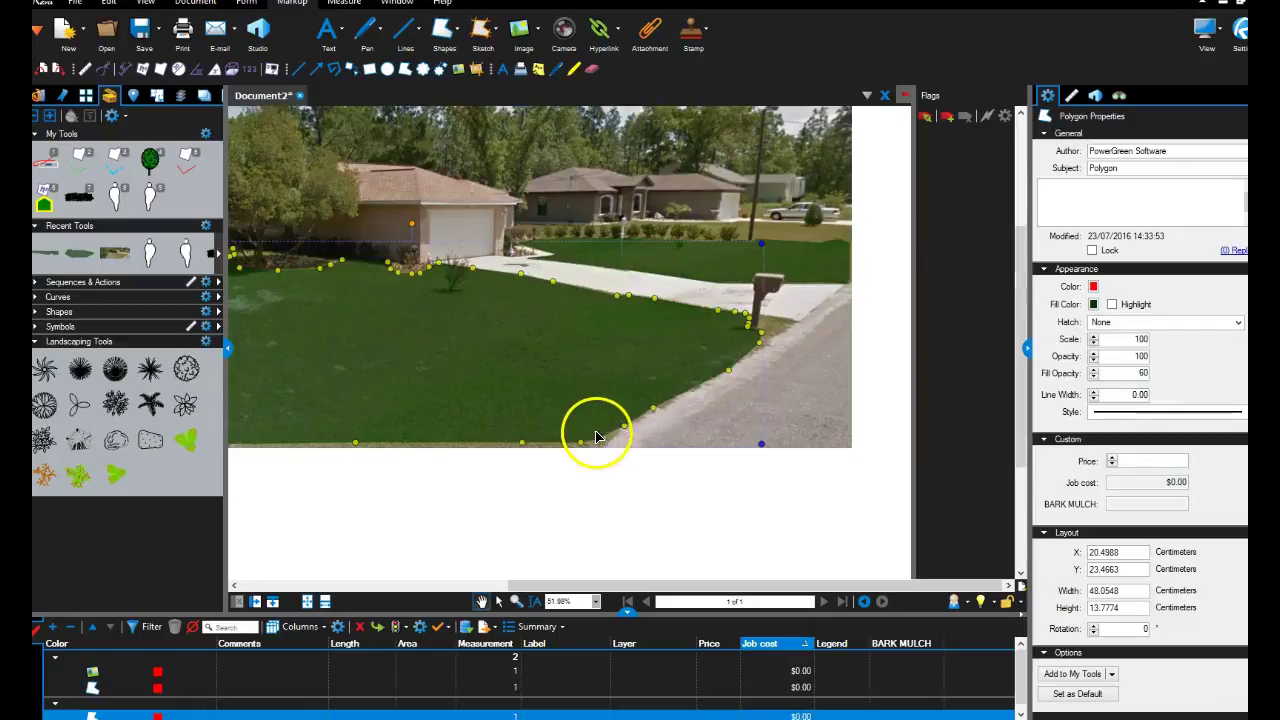
left_click_drag(598, 441, 581, 445)
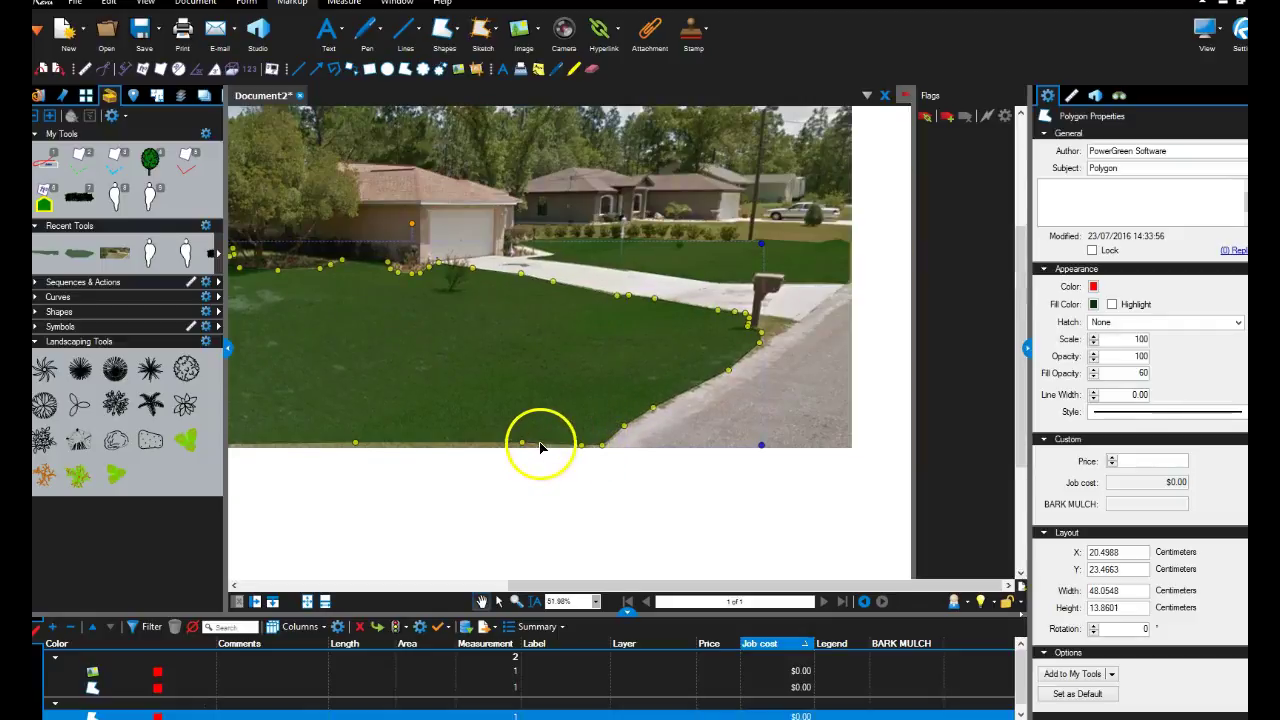
left_click_drag(355, 444, 357, 456)
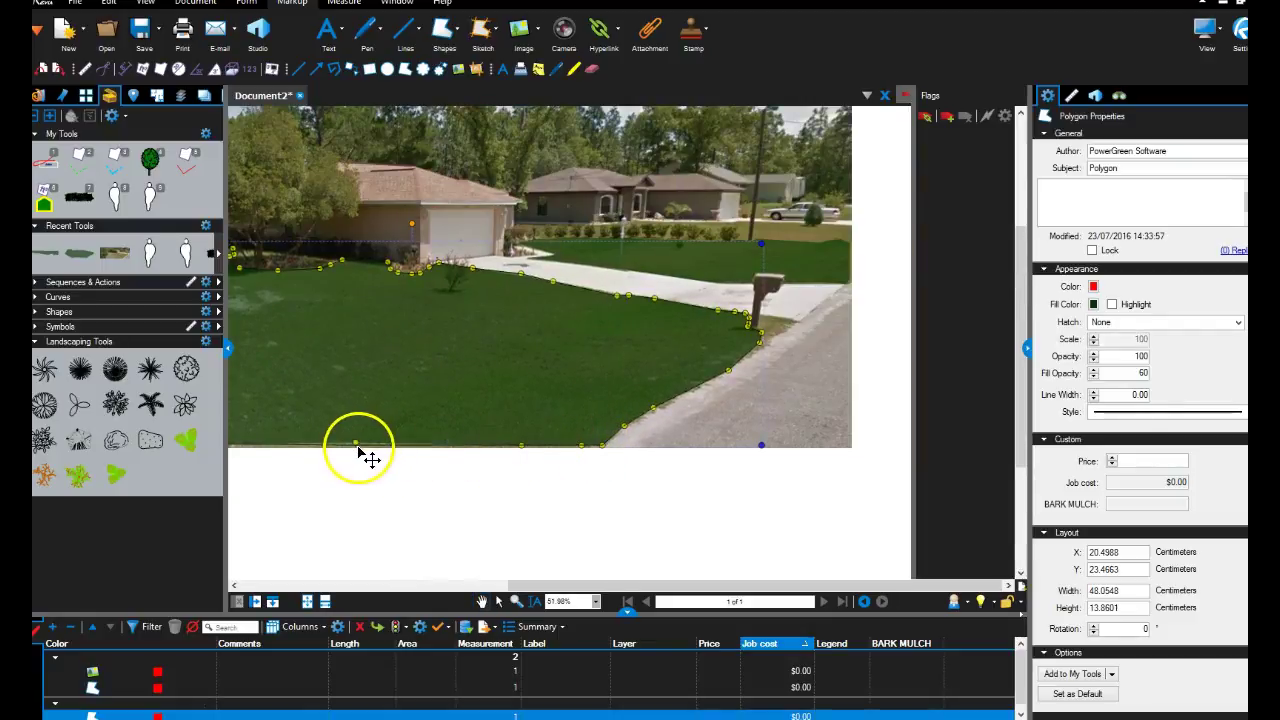
scroll(494, 475, "down", 3)
scroll(497, 477, "up", 1)
left_click(489, 492)
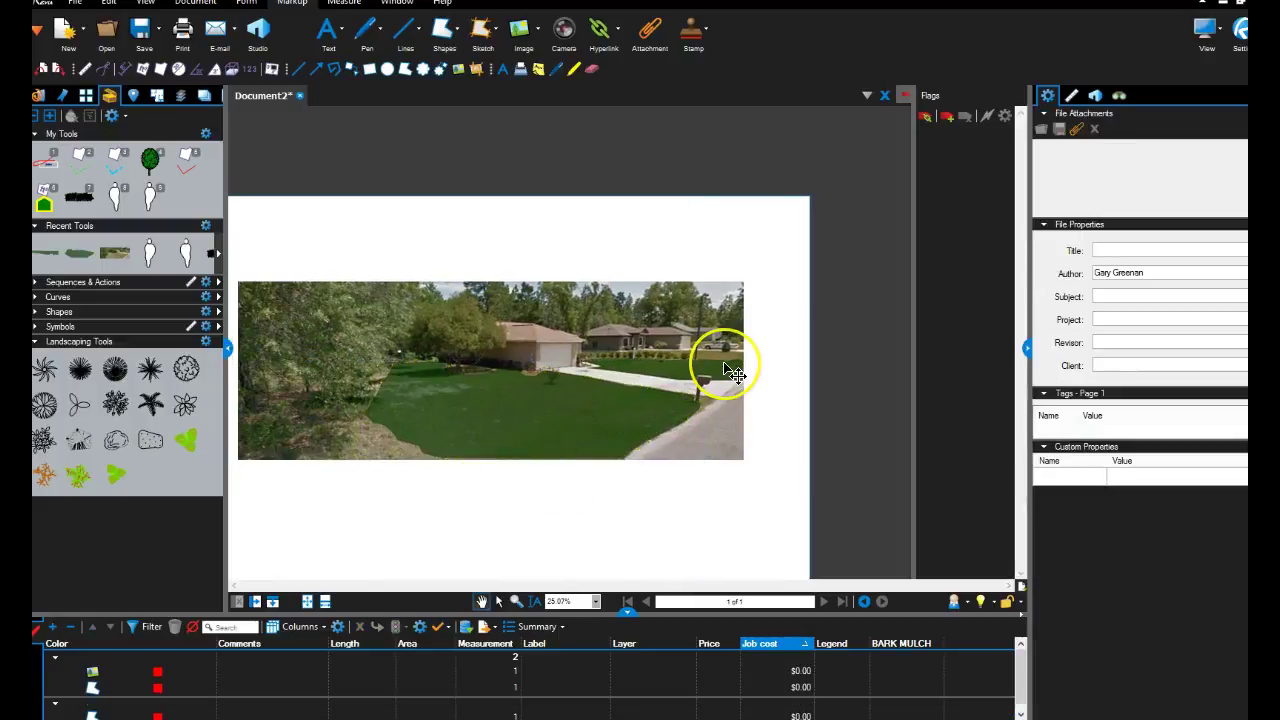
scroll(735, 373, "up", 1)
scroll(735, 373, "down", 1)
Place a tree symbol from My Tools beside the garage
scroll(737, 371, "down", 1)
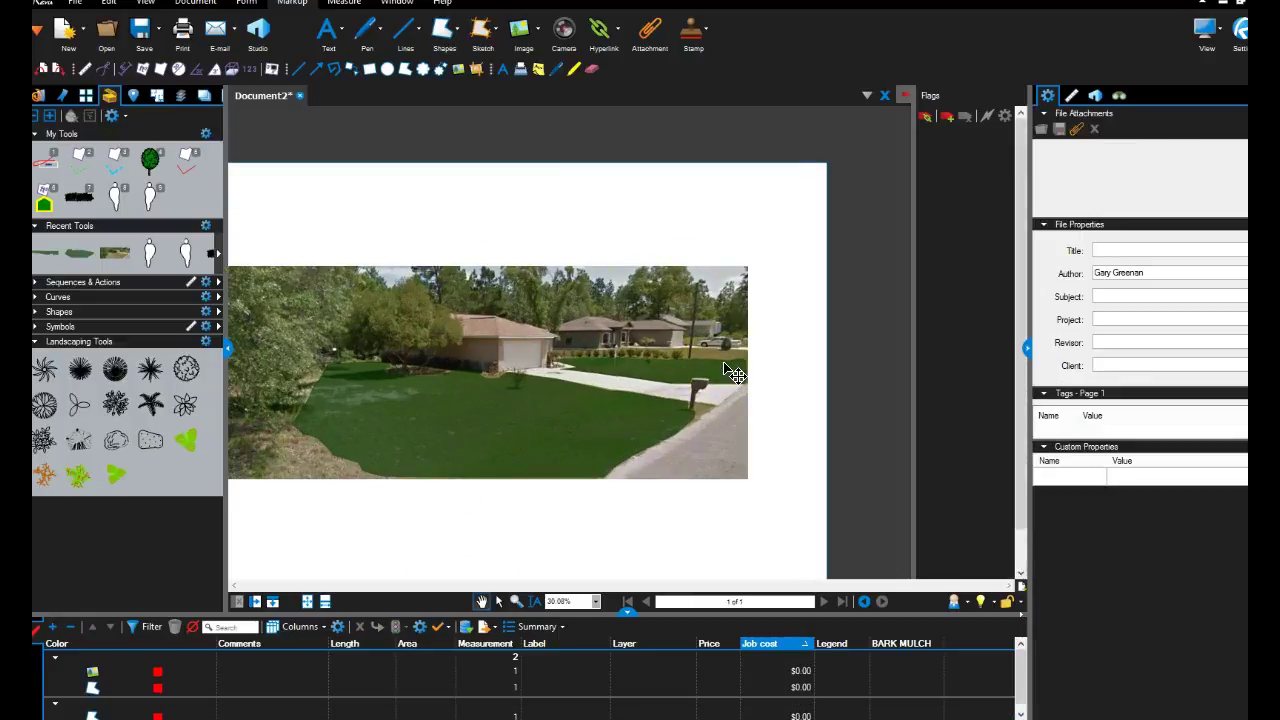
left_click(150, 163)
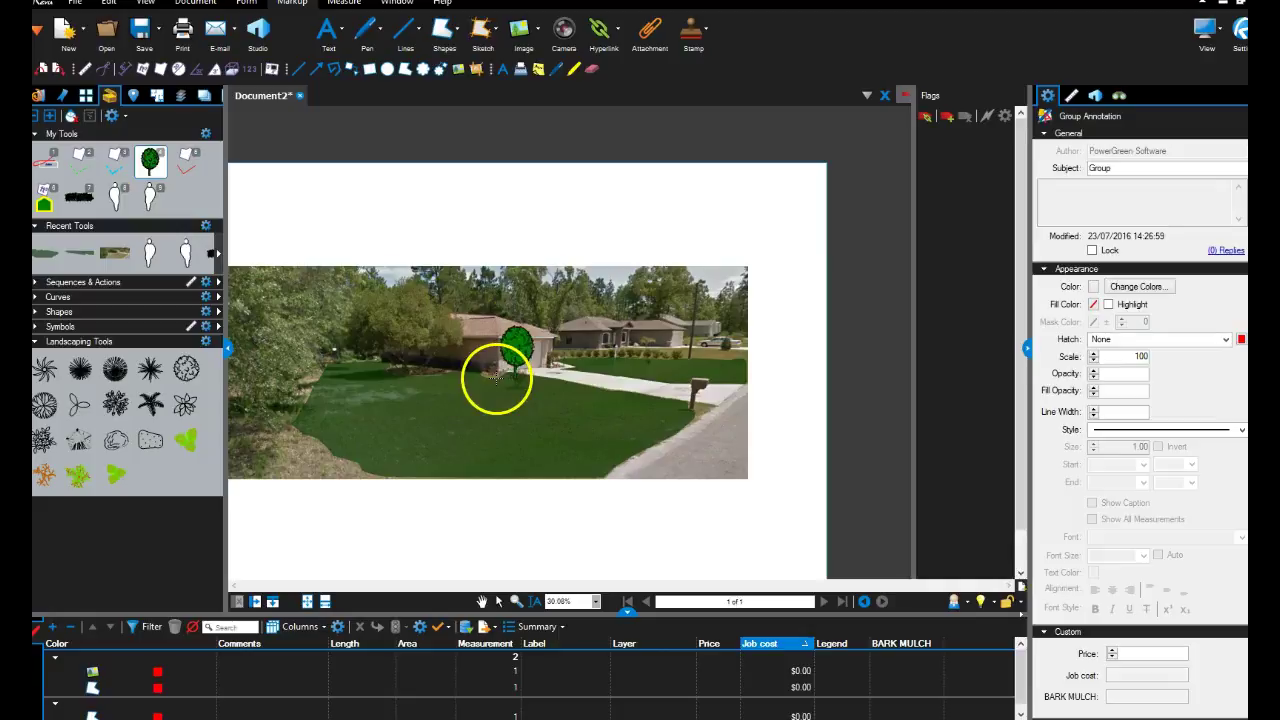
left_click(330, 371)
left_click_drag(330, 371, 557, 370)
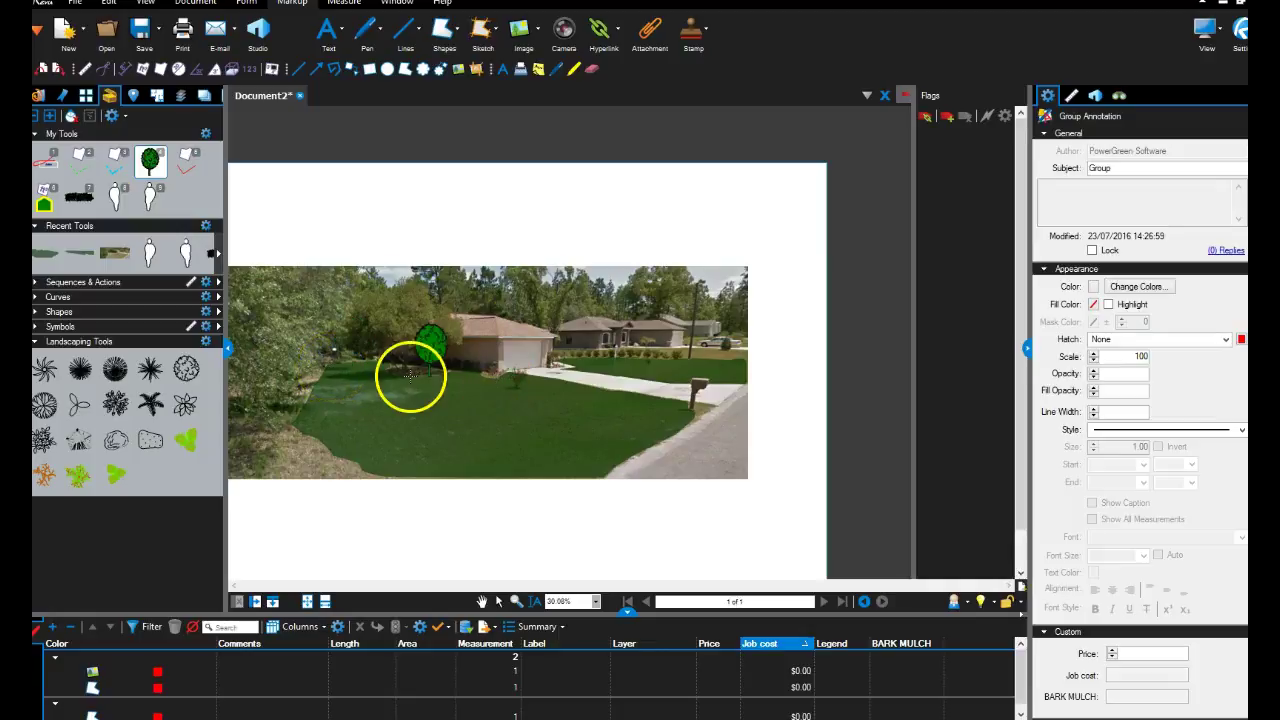
left_click(564, 371)
Place a second tree symbol at the photo's right edge
scroll(605, 335, "up", 3)
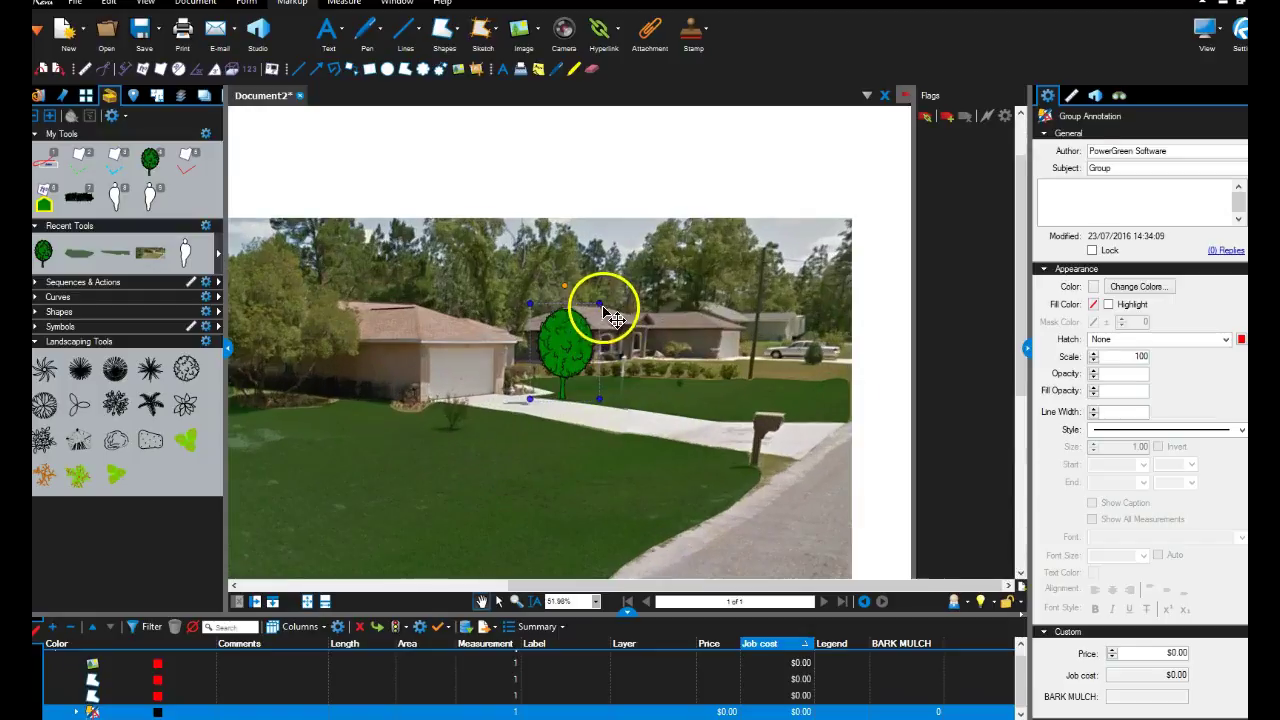
scroll(594, 297, "down", 4)
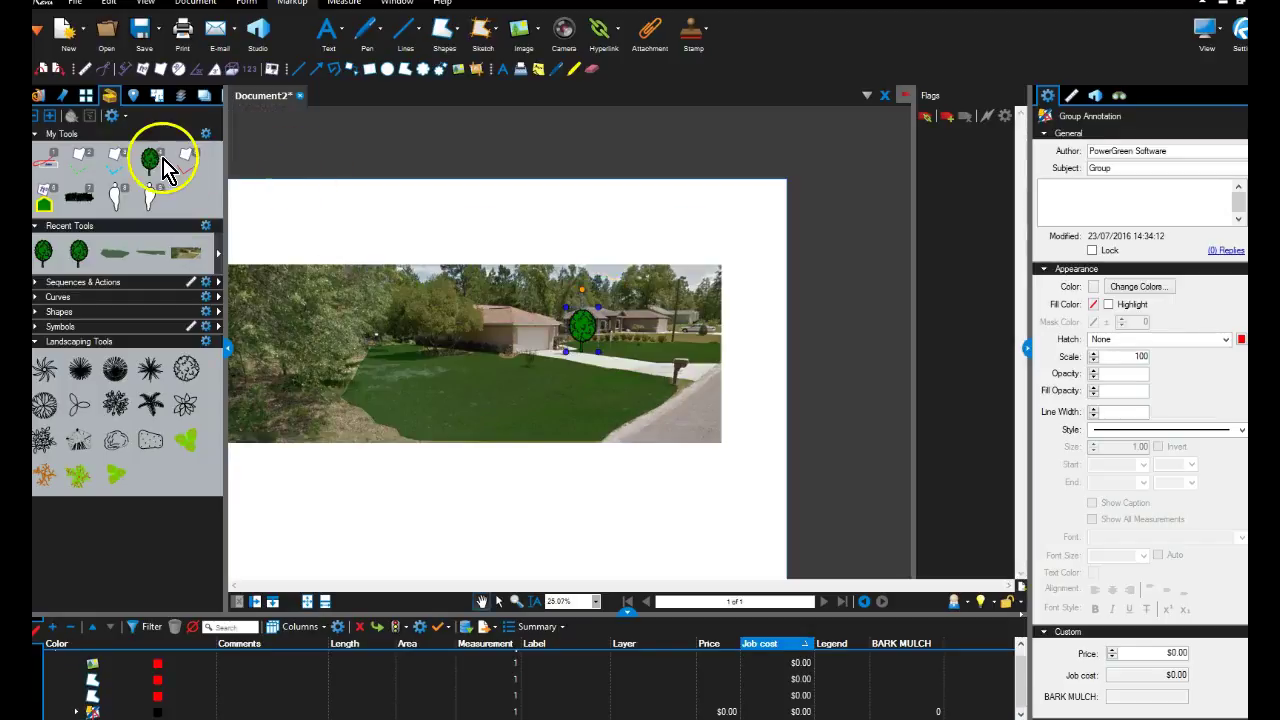
left_click(700, 320)
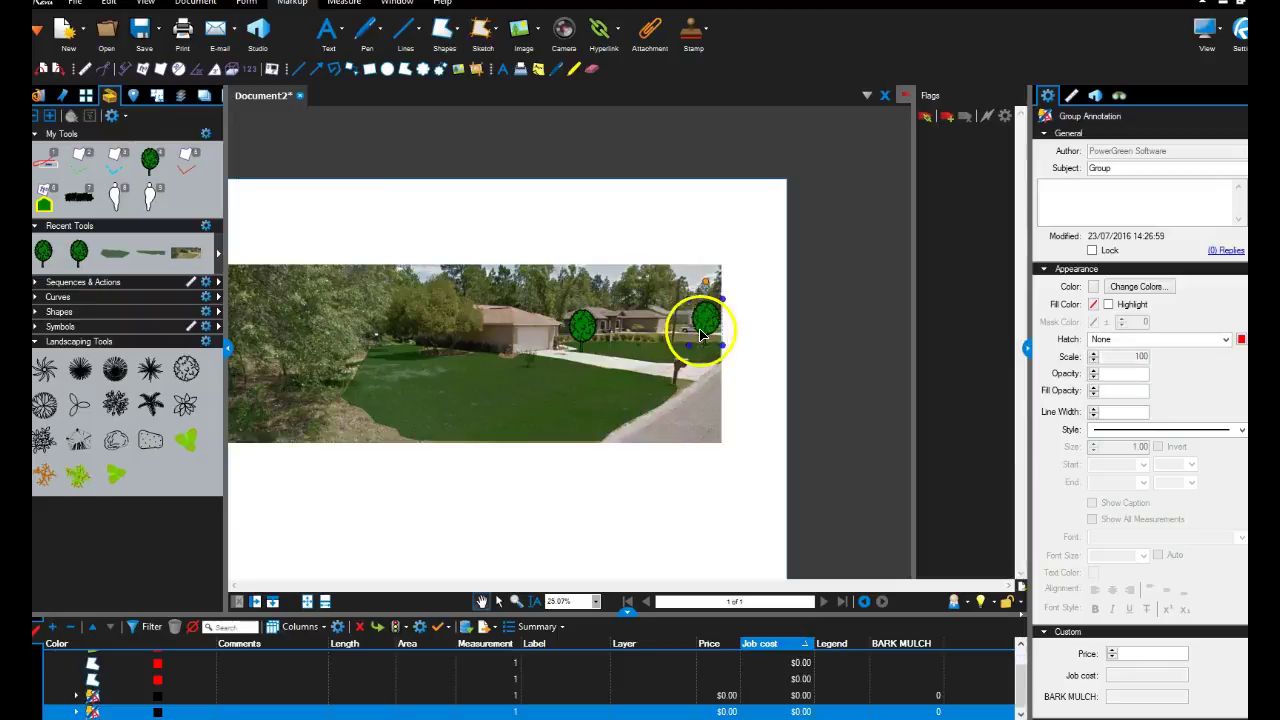
scroll(692, 306, "up", 3)
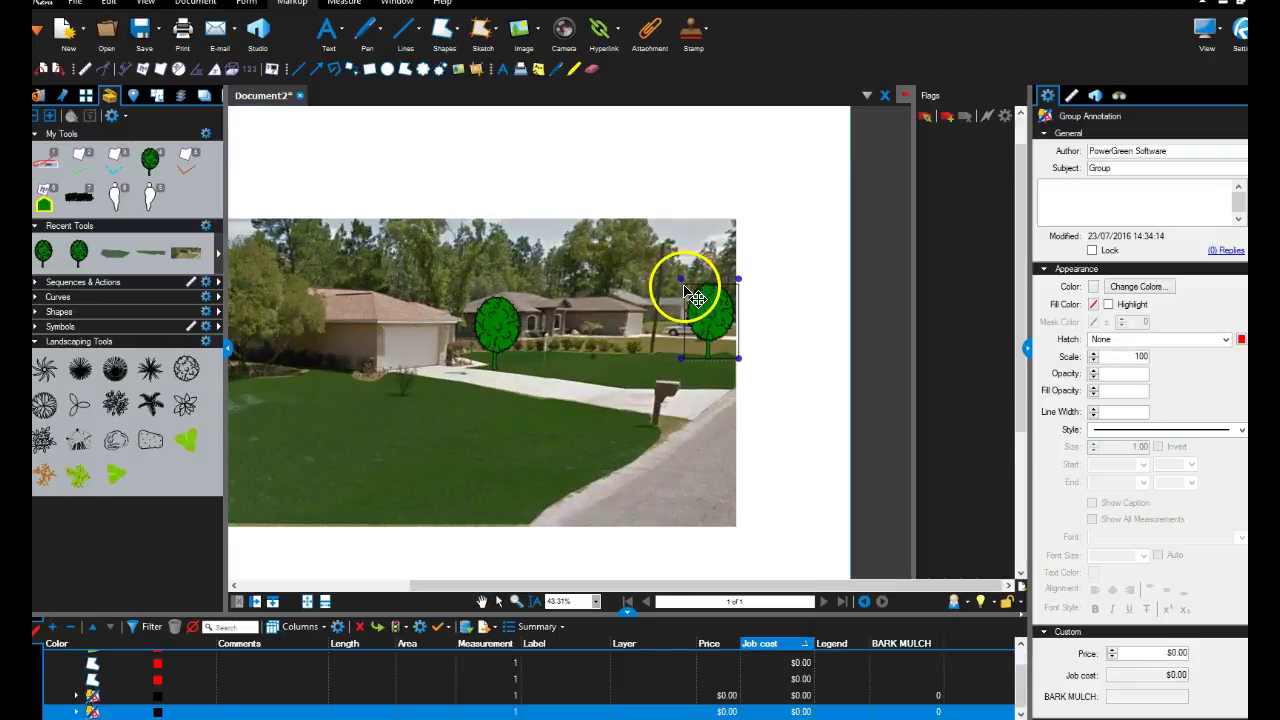
scroll(693, 303, "down", 1)
left_click(150, 160)
scroll(245, 168, "down", 1)
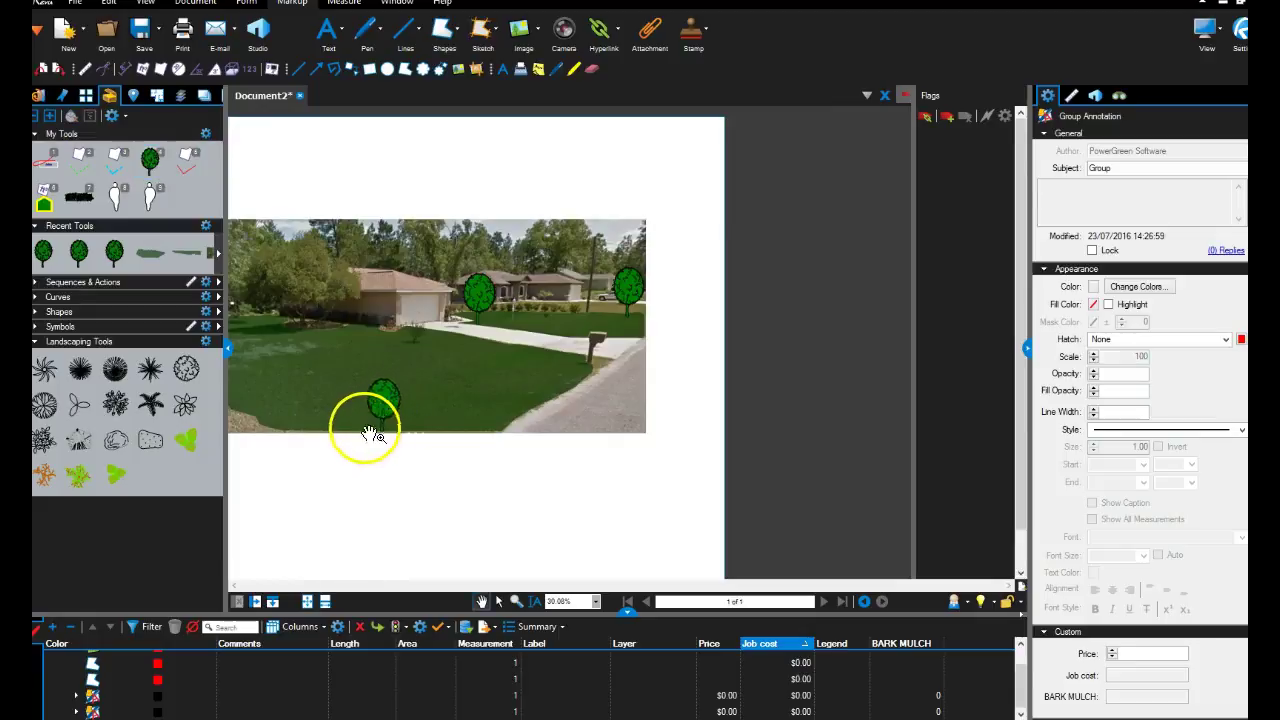
Draw a large tree on the lawn and enlarge it with its handles
mouse_move(370, 435)
left_mouse_down()
mouse_move(395, 295)
mouse_move(415, 277)
left_mouse_up()
mouse_move(303, 277)
left_mouse_down()
mouse_move(289, 262)
mouse_move(480, 315)
mouse_move(533, 294)
mouse_move(591, 309)
mouse_move(462, 378)
left_mouse_up()
scroll(583, 303, "down", 2)
Move a small tree to the lawn's left and the big tree to the right edge by the driveway
mouse_move(603, 305)
left_mouse_down()
mouse_move(545, 332)
mouse_move(340, 288)
left_mouse_up()
scroll(340, 288, "up", 3)
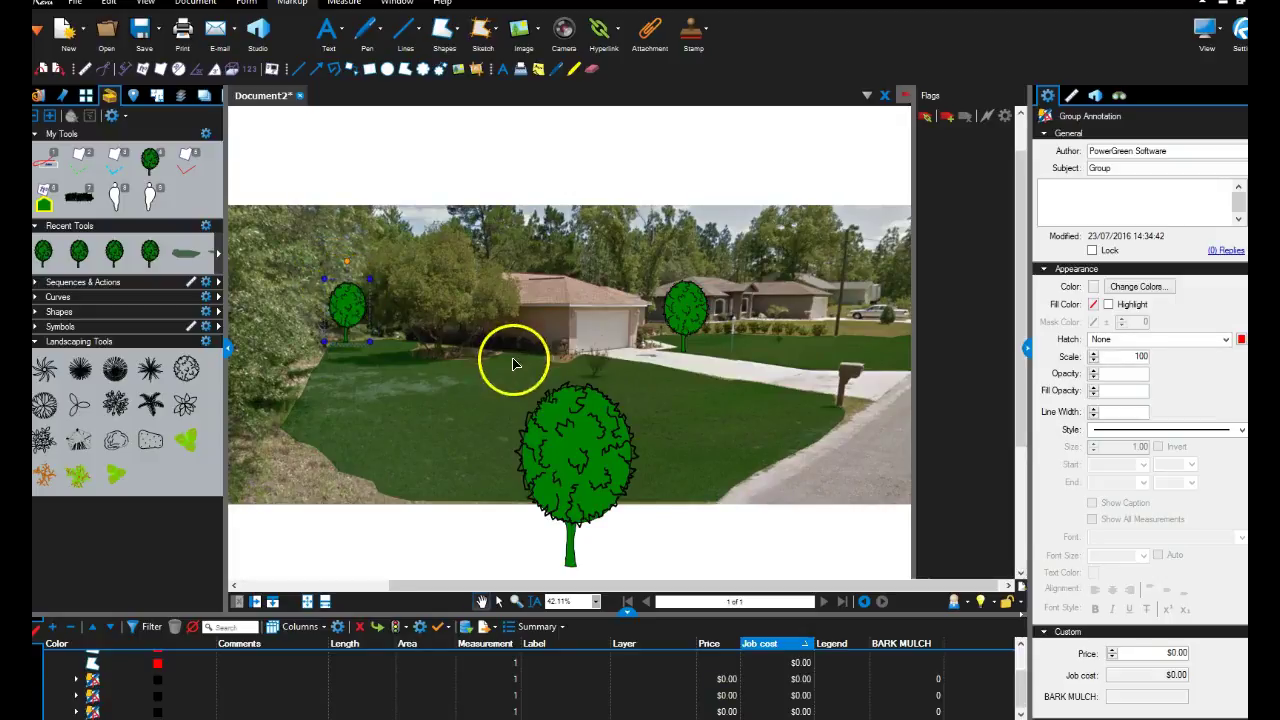
scroll(511, 357, "down", 2)
left_click_drag(553, 418, 765, 303)
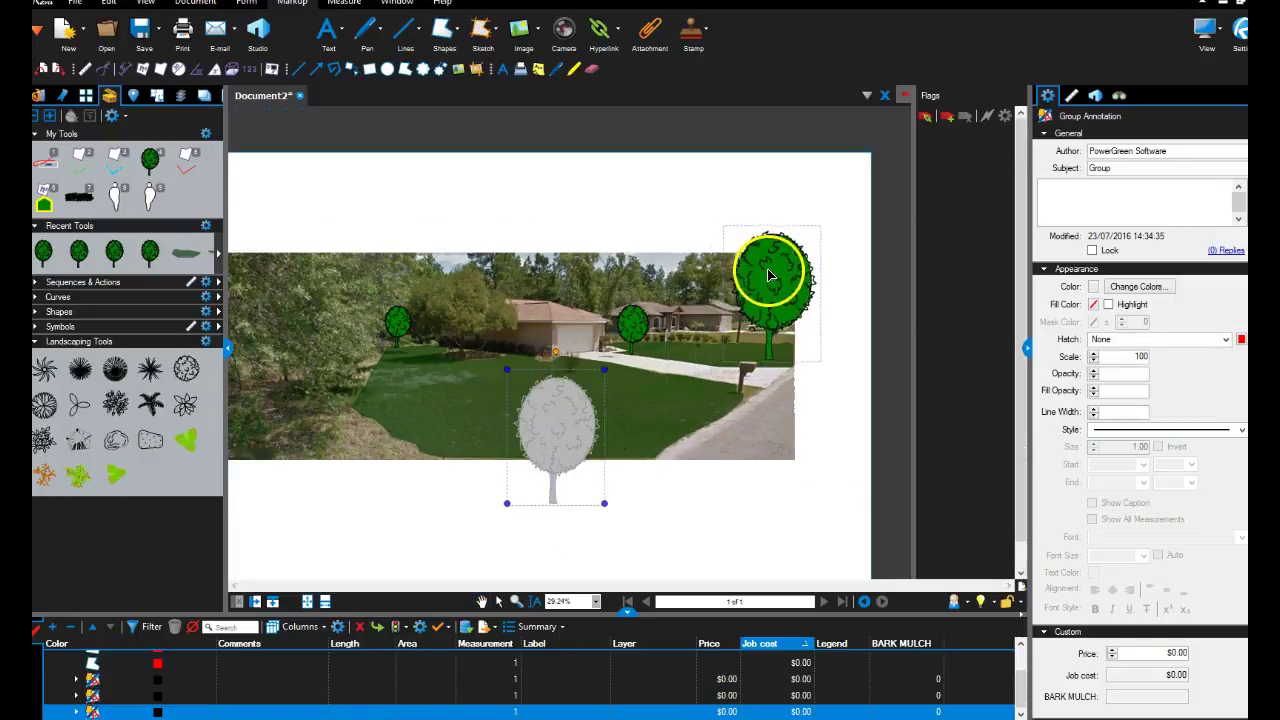
left_click_drag(765, 303, 762, 305)
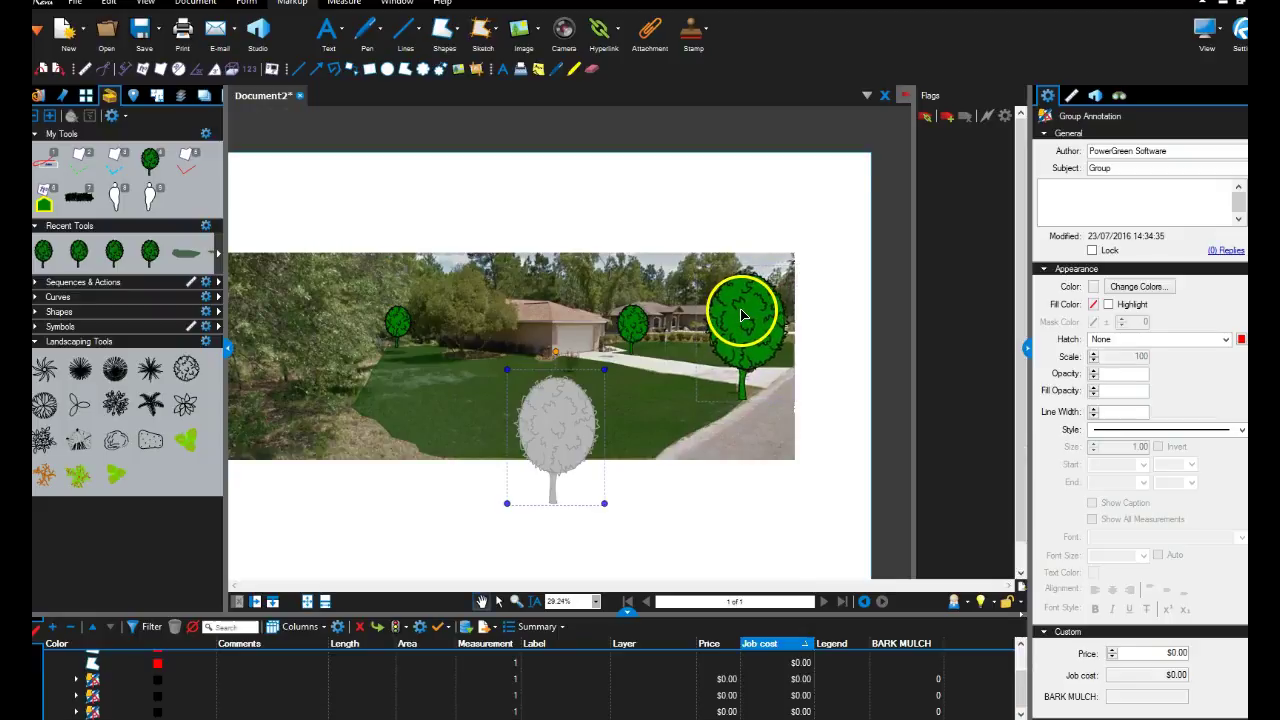
scroll(636, 437, "down", 2)
left_click_drag(608, 443, 566, 457)
scroll(566, 457, "up", 1)
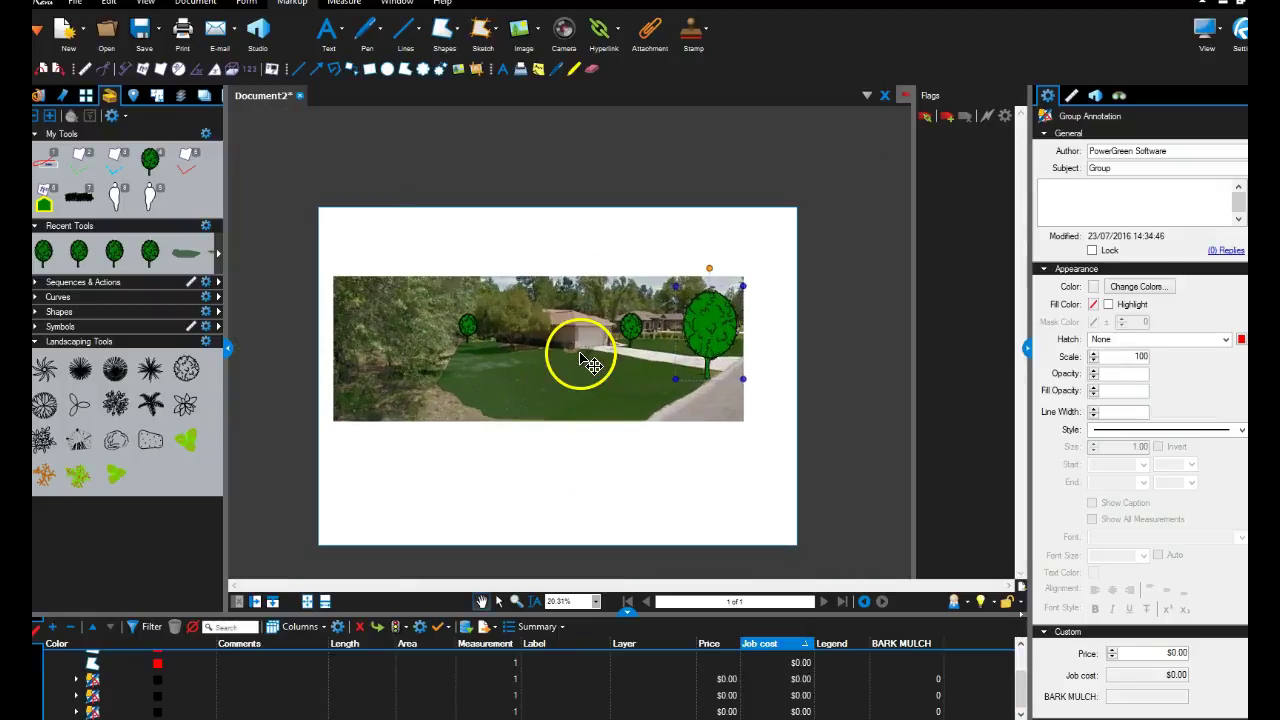
Place a trial hedge, delete it, and nudge the street photo slightly left
left_click(79, 197)
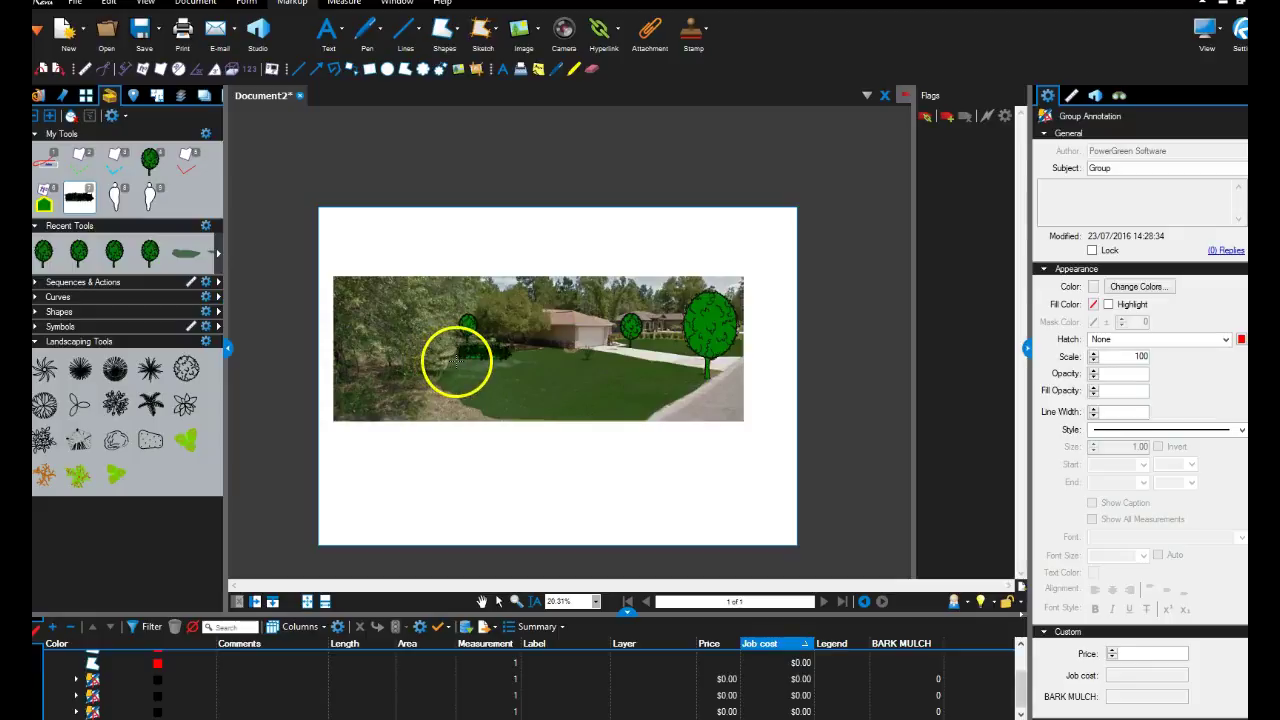
scroll(568, 344, "up", 4)
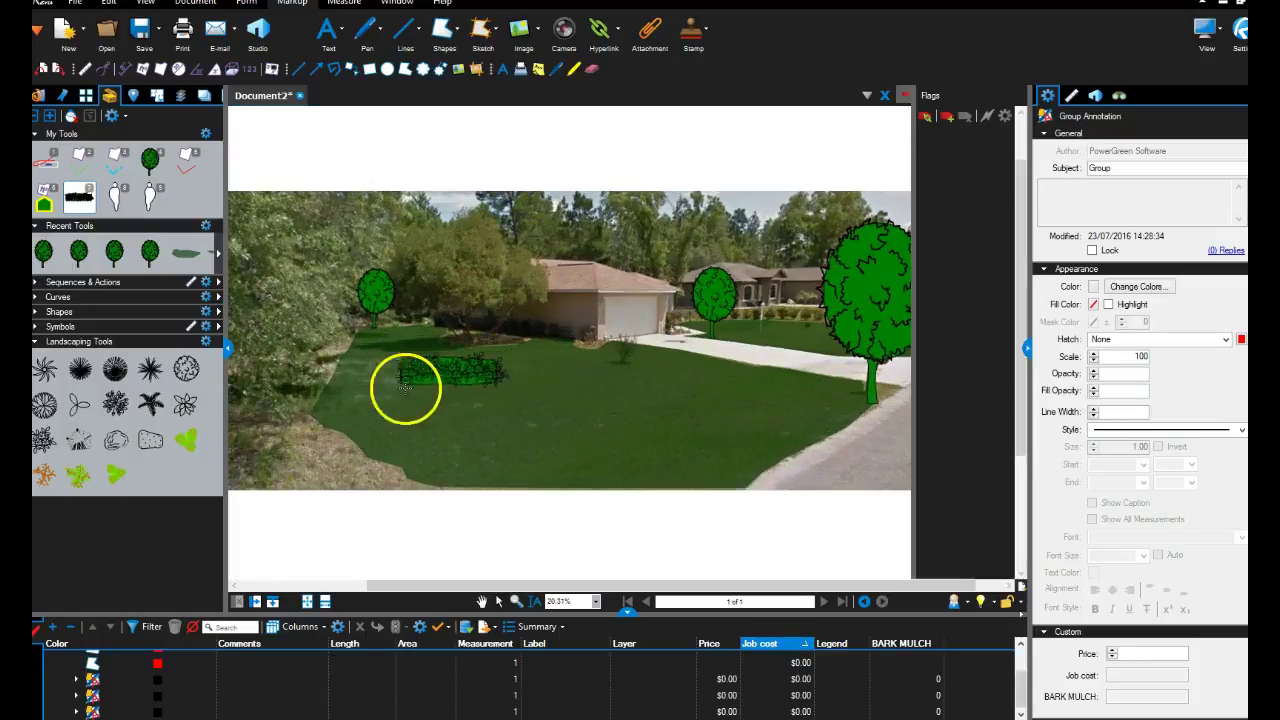
left_click(343, 351)
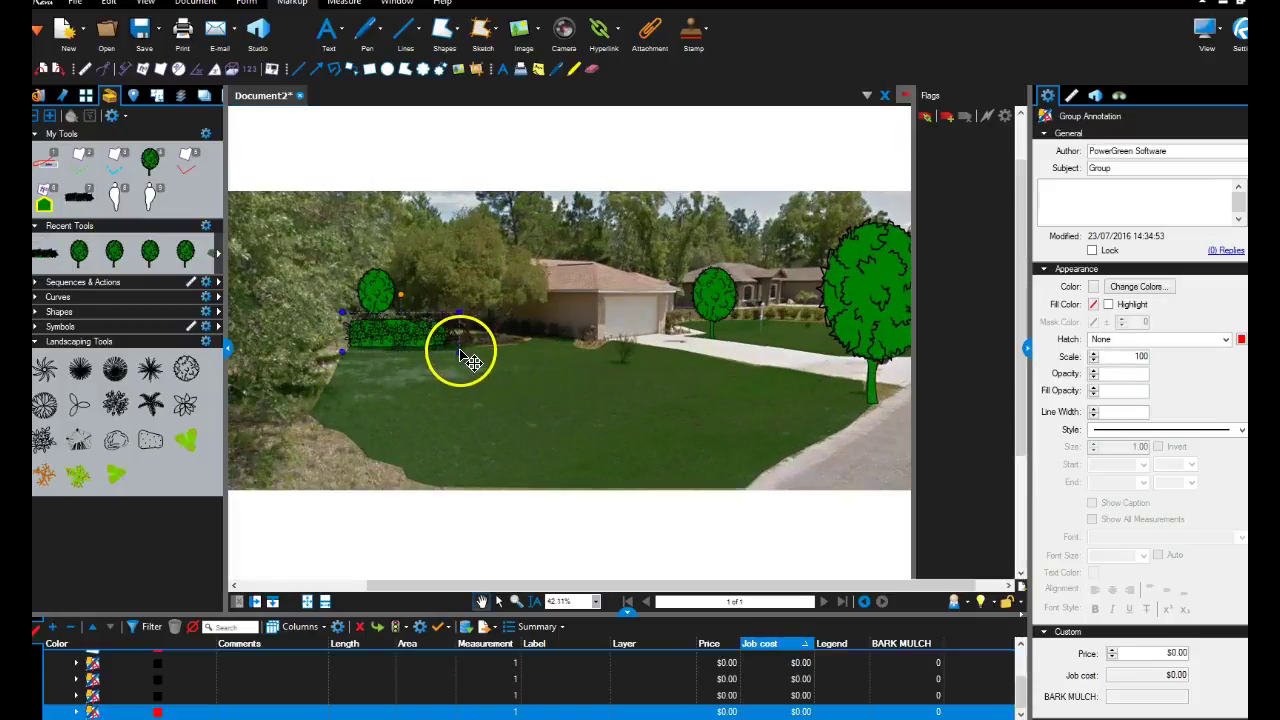
mouse_move(448, 374)
left_mouse_down()
mouse_move(380, 338)
mouse_move(402, 315)
mouse_move(409, 327)
mouse_move(386, 329)
left_mouse_up()
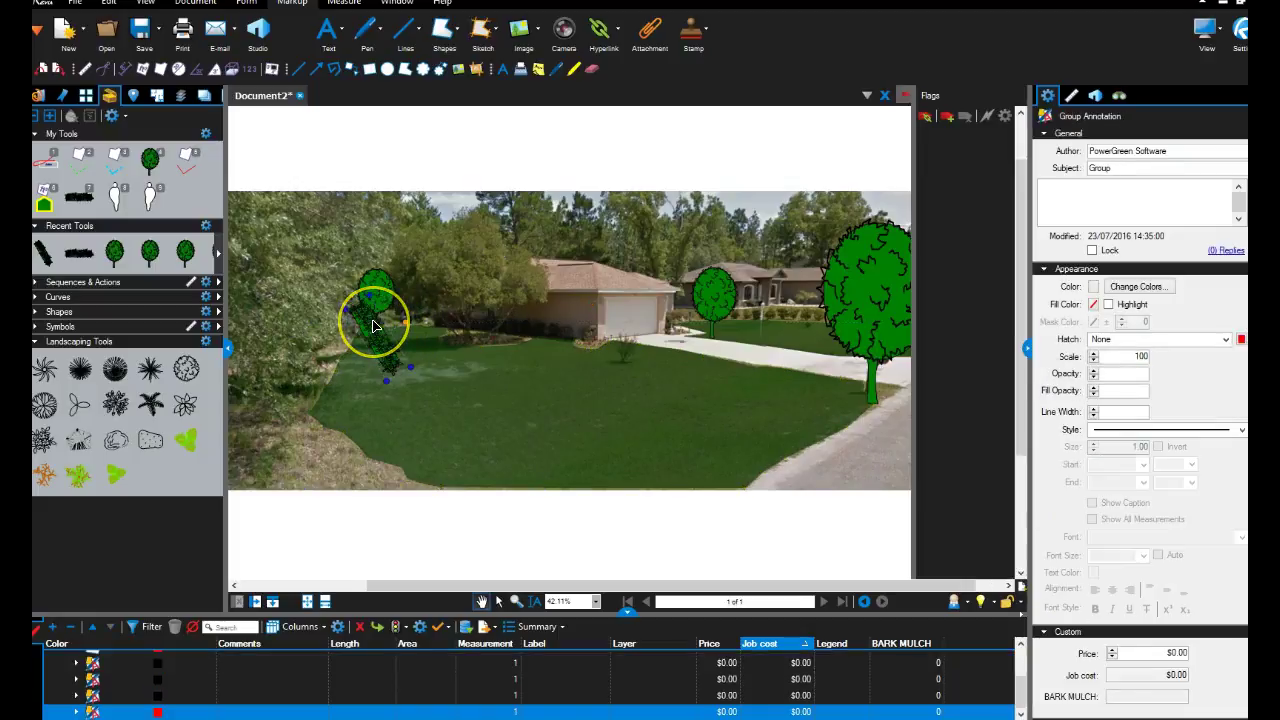
key("Delete")
left_click(509, 323)
left_click_drag(509, 323, 443, 323)
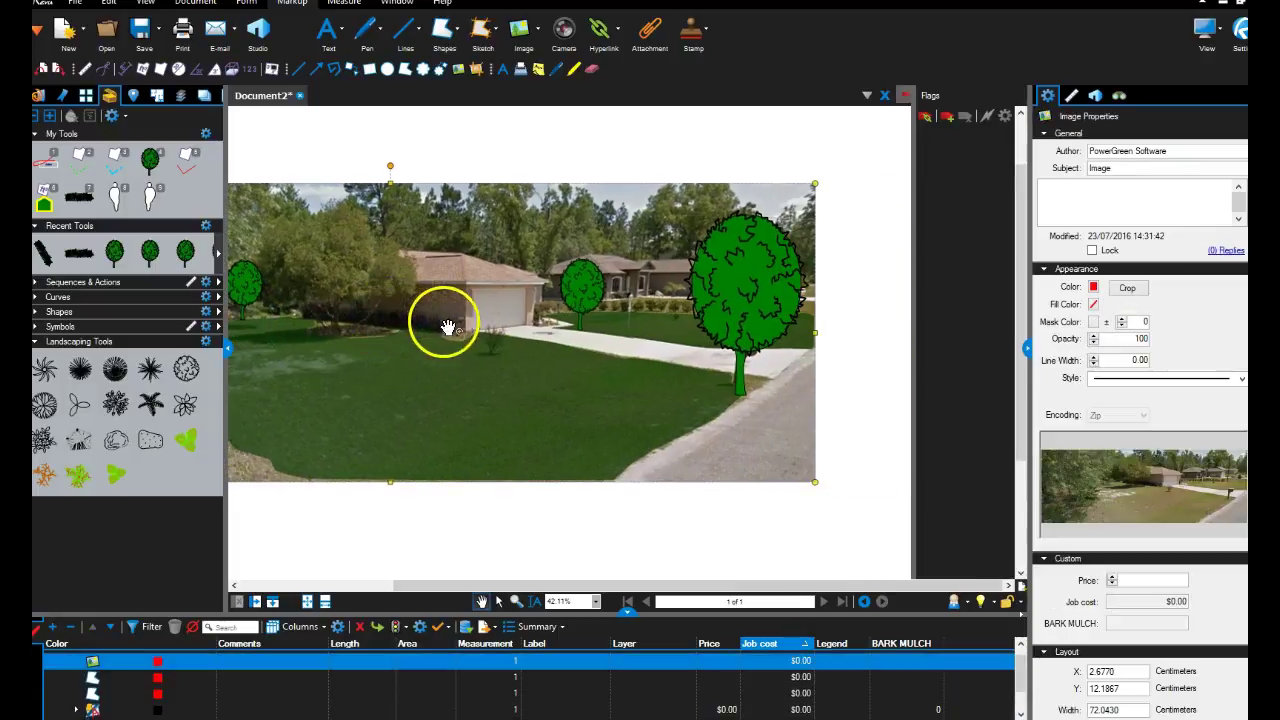
Place a hedge in front of the garage, tilt it along the driveway and shorten it
left_click(79, 197)
left_click(560, 323)
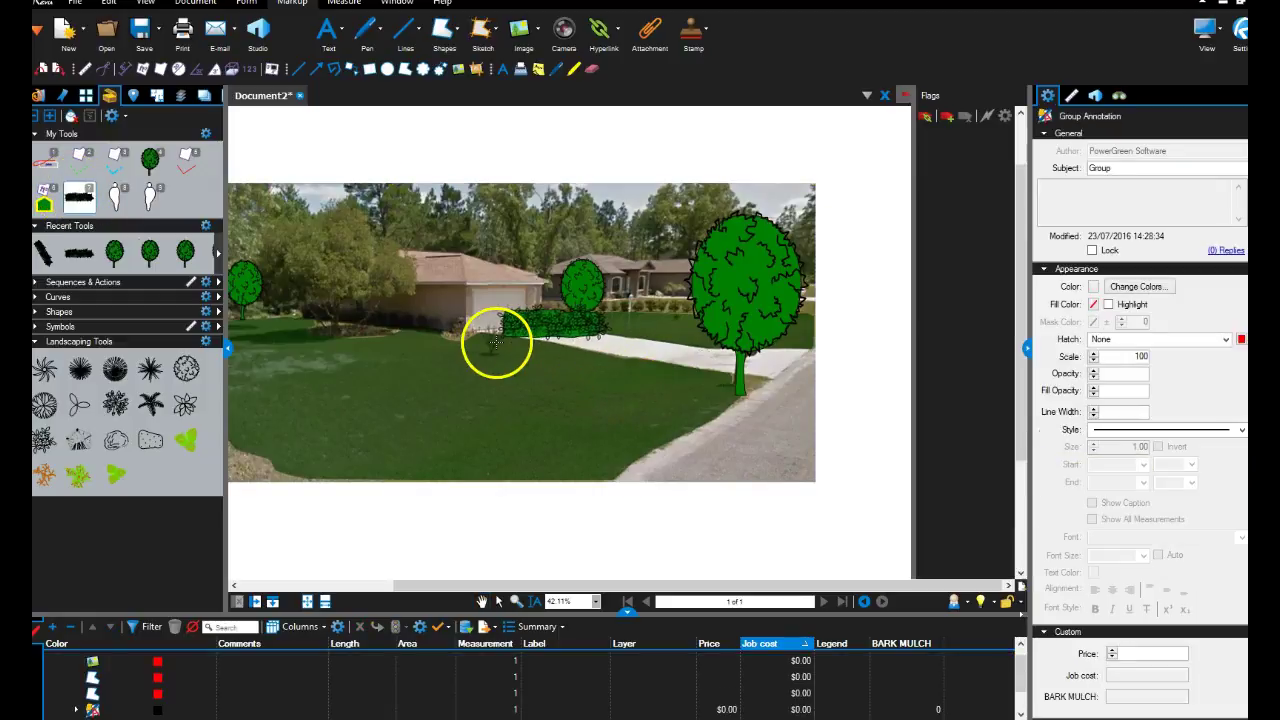
scroll(594, 309, "up", 2)
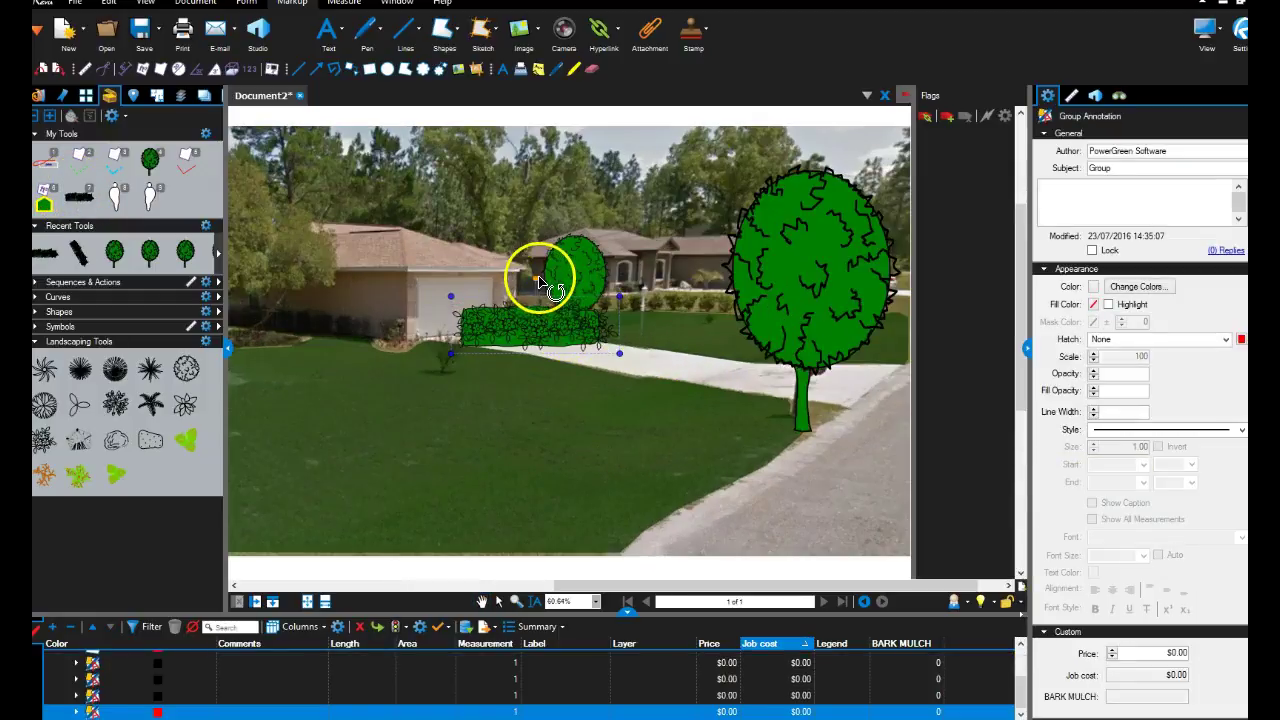
left_click_drag(552, 291, 577, 317)
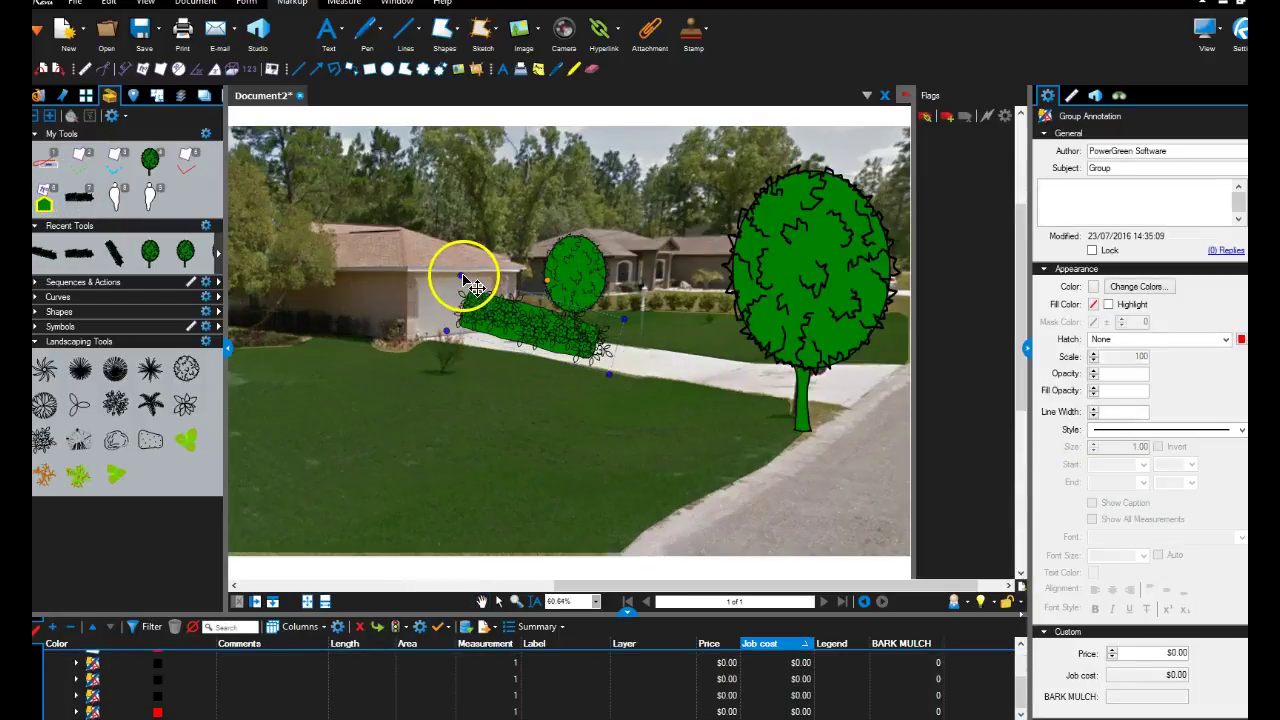
mouse_move(474, 295)
left_mouse_down()
mouse_move(499, 308)
mouse_move(462, 321)
left_mouse_up()
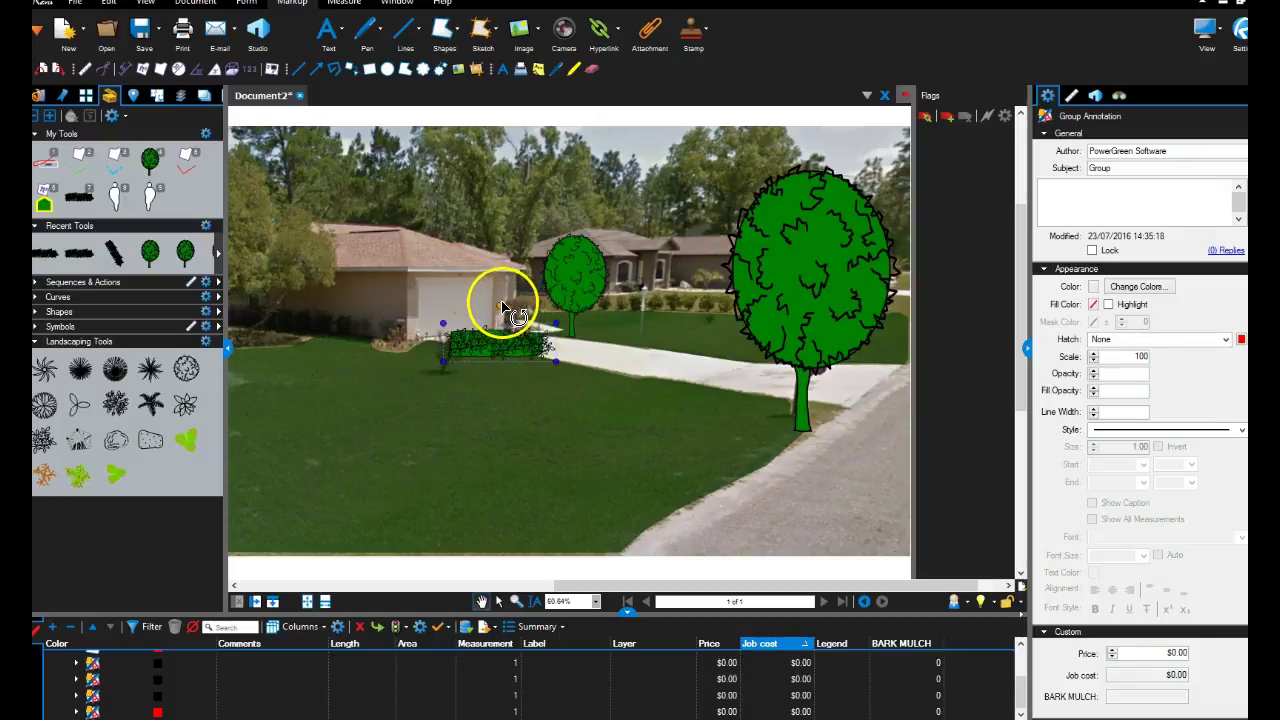
scroll(503, 339, "down", 1)
scroll(490, 336, "down", 1)
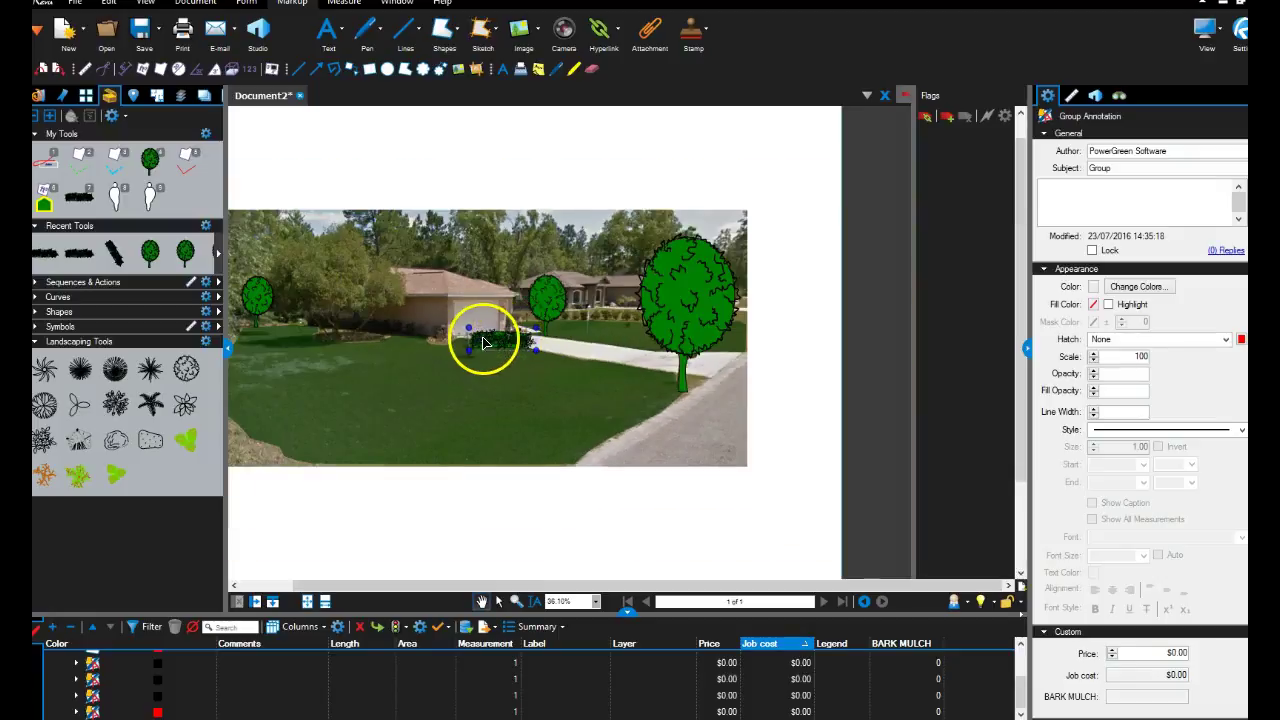
Paste a copy of the hedge and slide it onto the lawn along the driveway edge
scroll(476, 334, "up", 2)
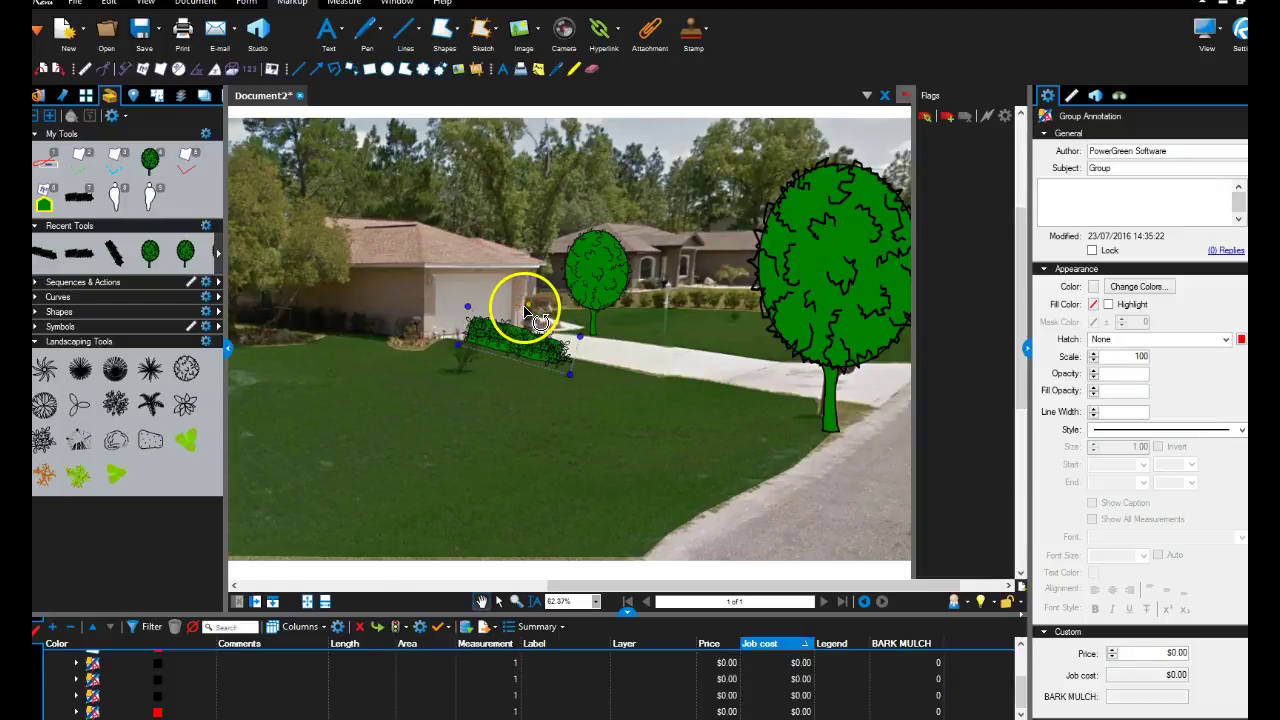
scroll(560, 356, "down", 1)
scroll(570, 358, "up", 1)
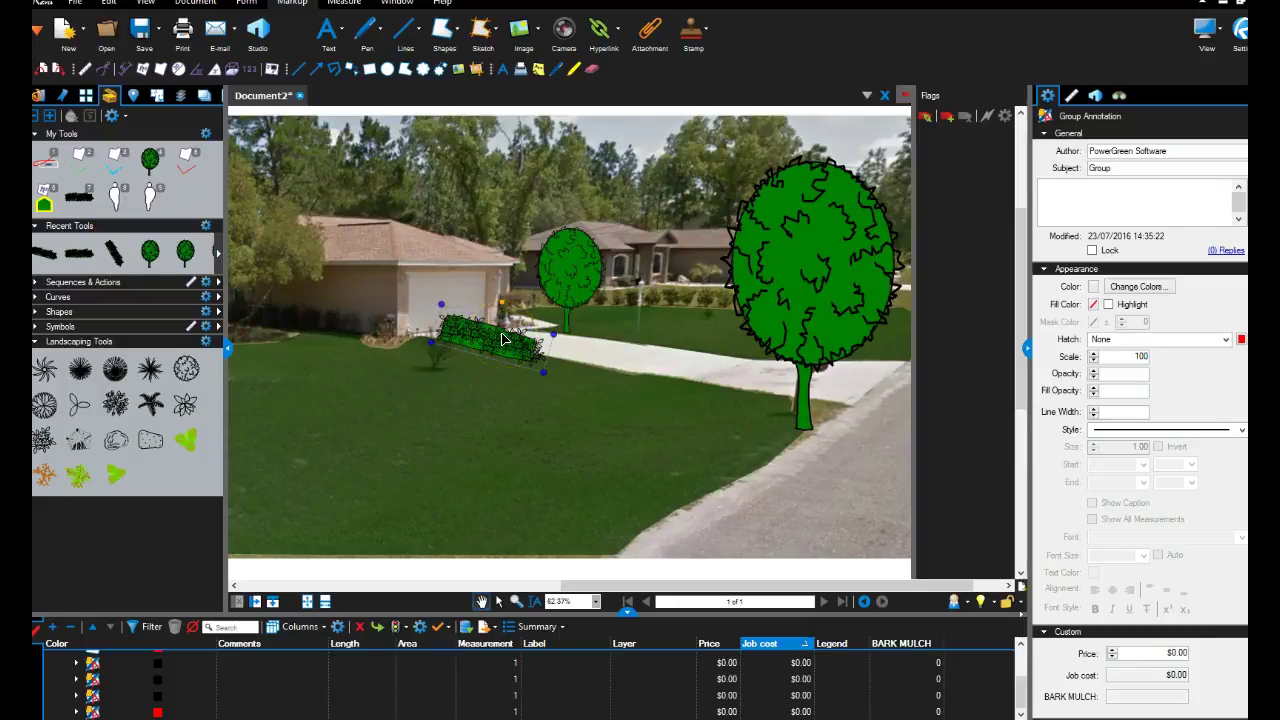
key("ctrl+v")
left_click_drag(560, 295, 570, 348)
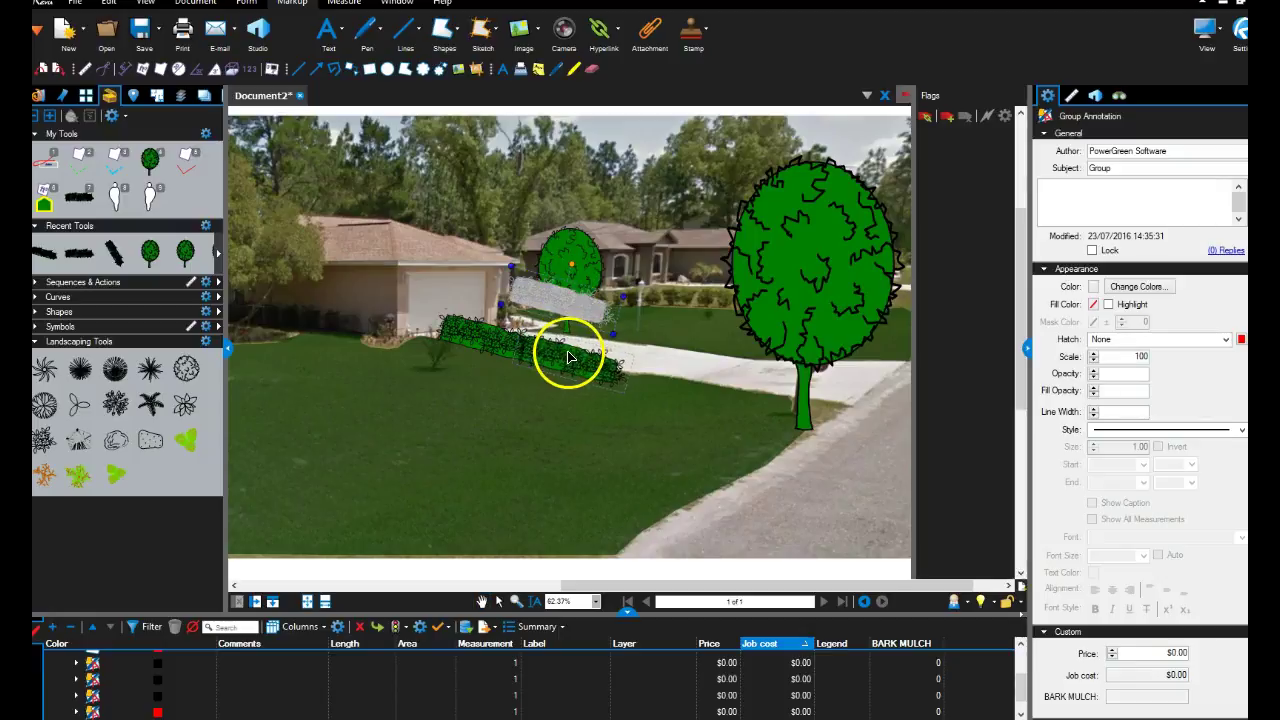
scroll(573, 350, "down", 2)
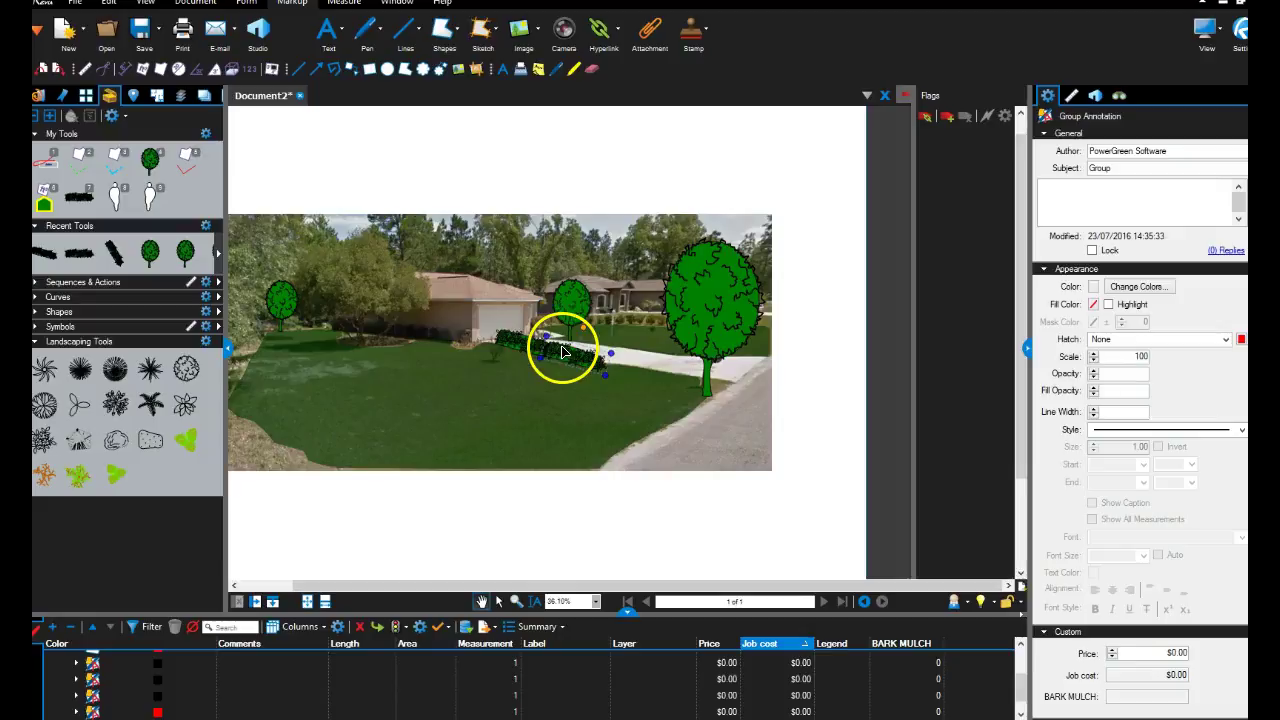
left_click_drag(516, 352, 643, 363)
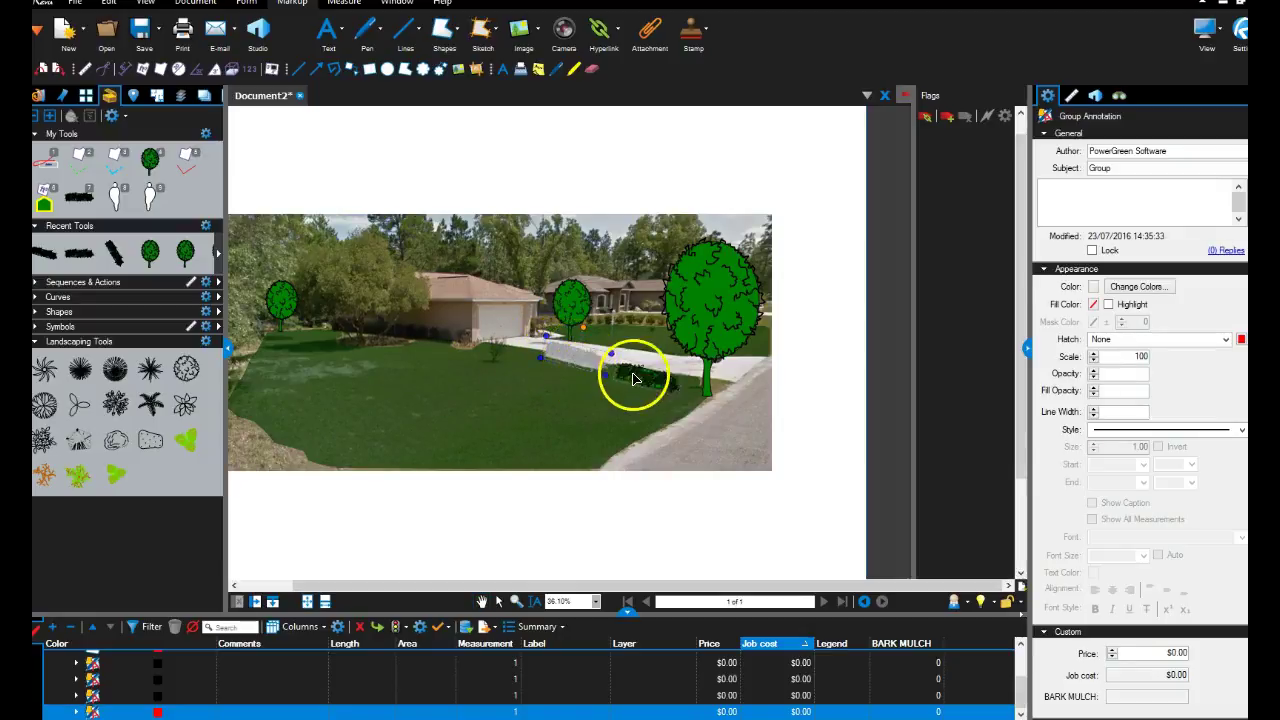
Nudge the hedge copy down-left along the driveway and check its layer in the context menu
scroll(640, 363, "up", 2)
scroll(651, 366, "up", 1)
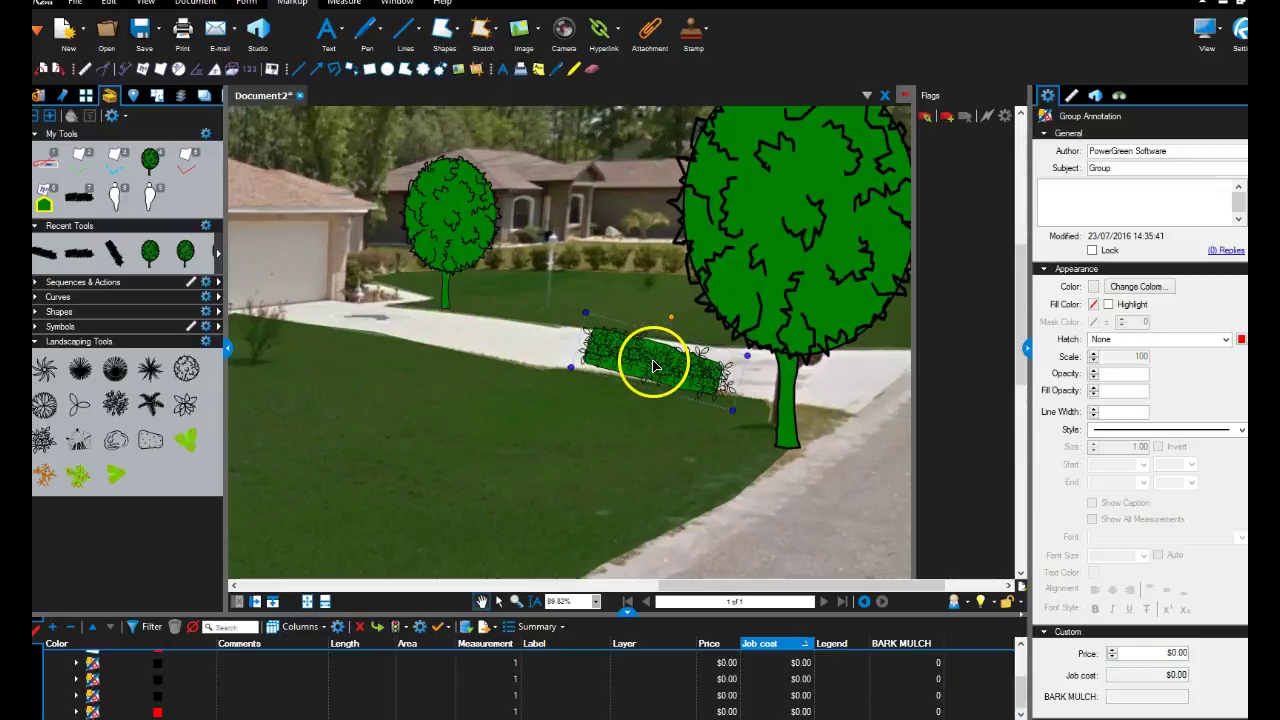
left_click_drag(652, 367, 632, 390)
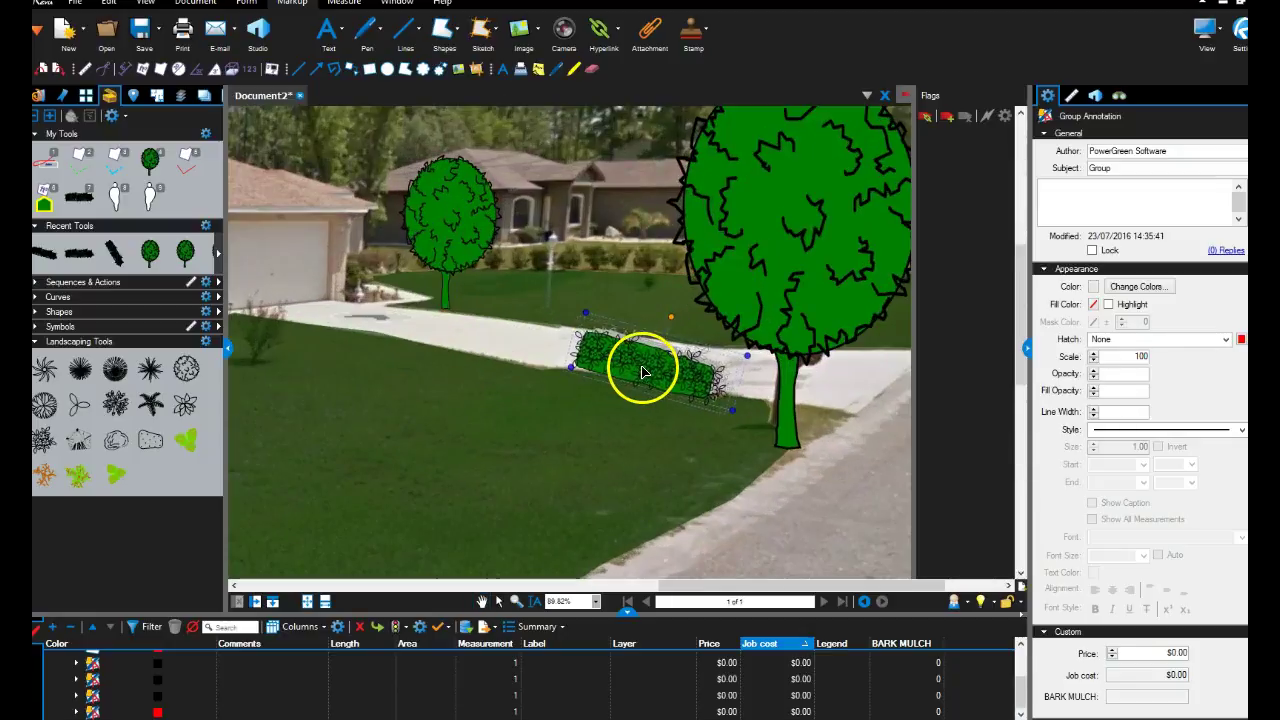
scroll(632, 390, "up", 2)
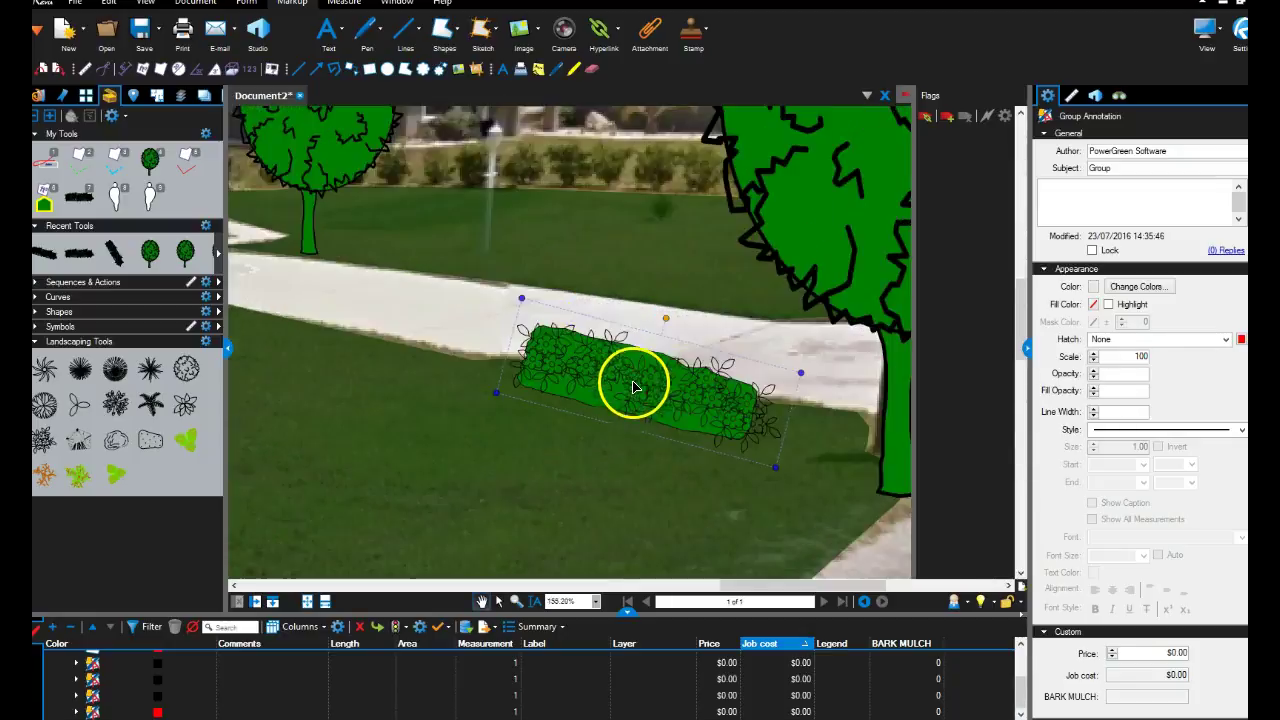
right_click(647, 383)
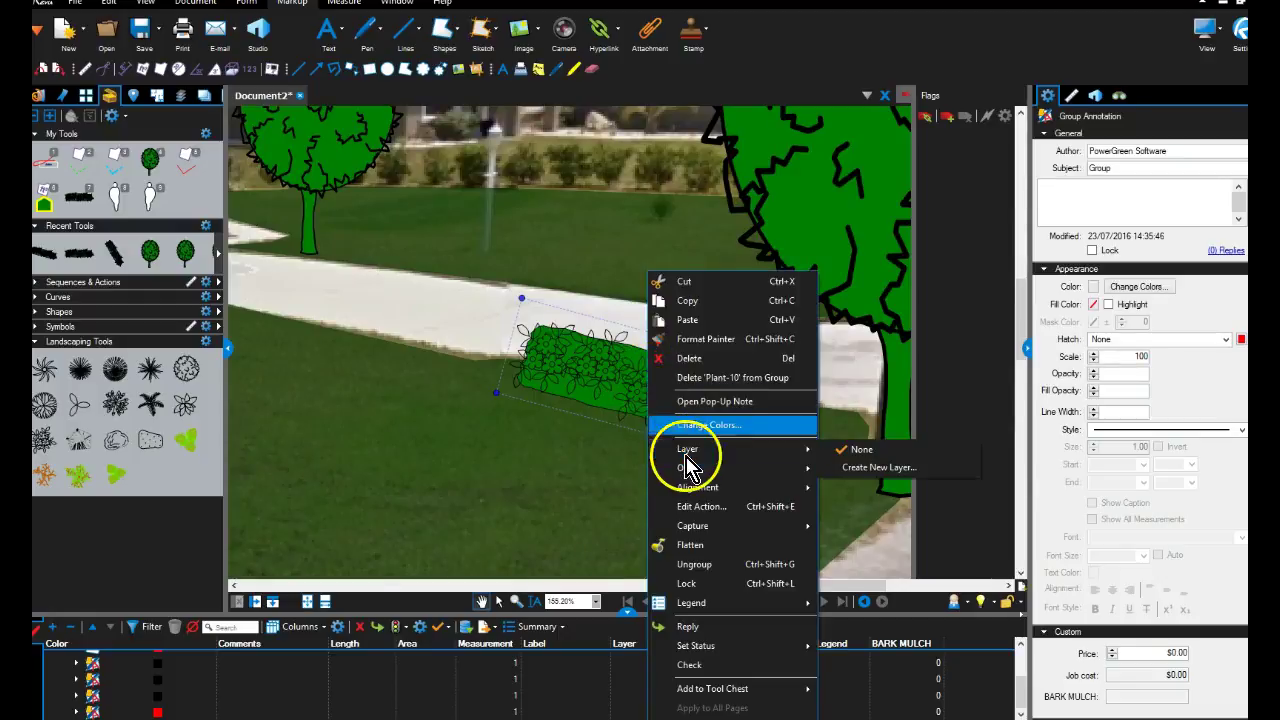
left_click(591, 363)
scroll(591, 369, "down", 2)
scroll(680, 394, "down", 2)
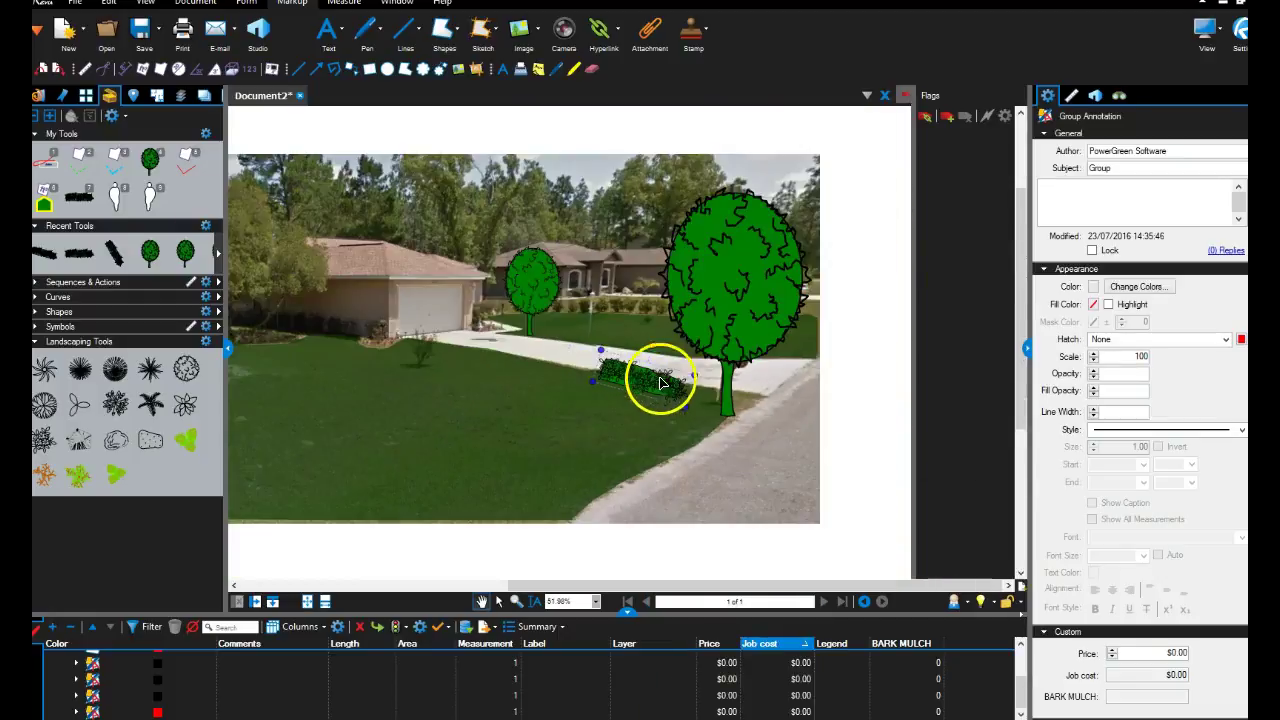
Place a white person figure near the garage and shrink it to fit
left_click(116, 196)
left_click(432, 344)
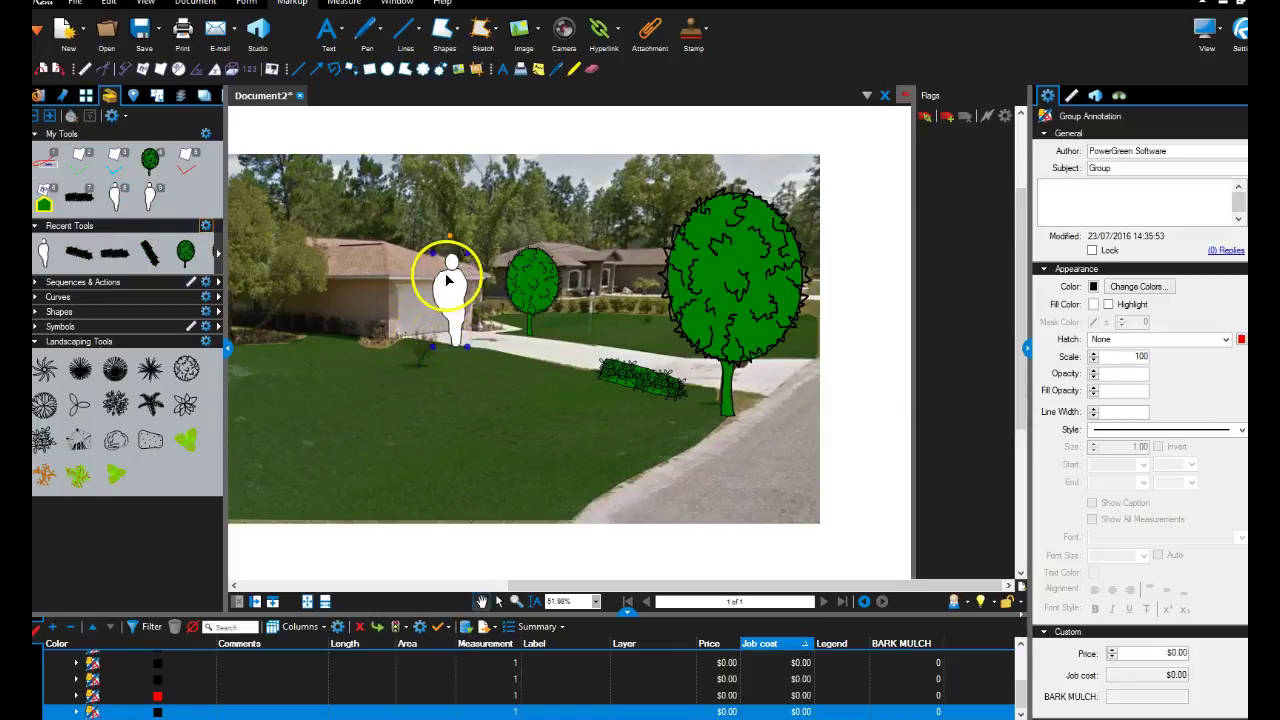
mouse_move(440, 258)
left_mouse_down()
mouse_move(470, 317)
mouse_move(448, 311)
left_mouse_up()
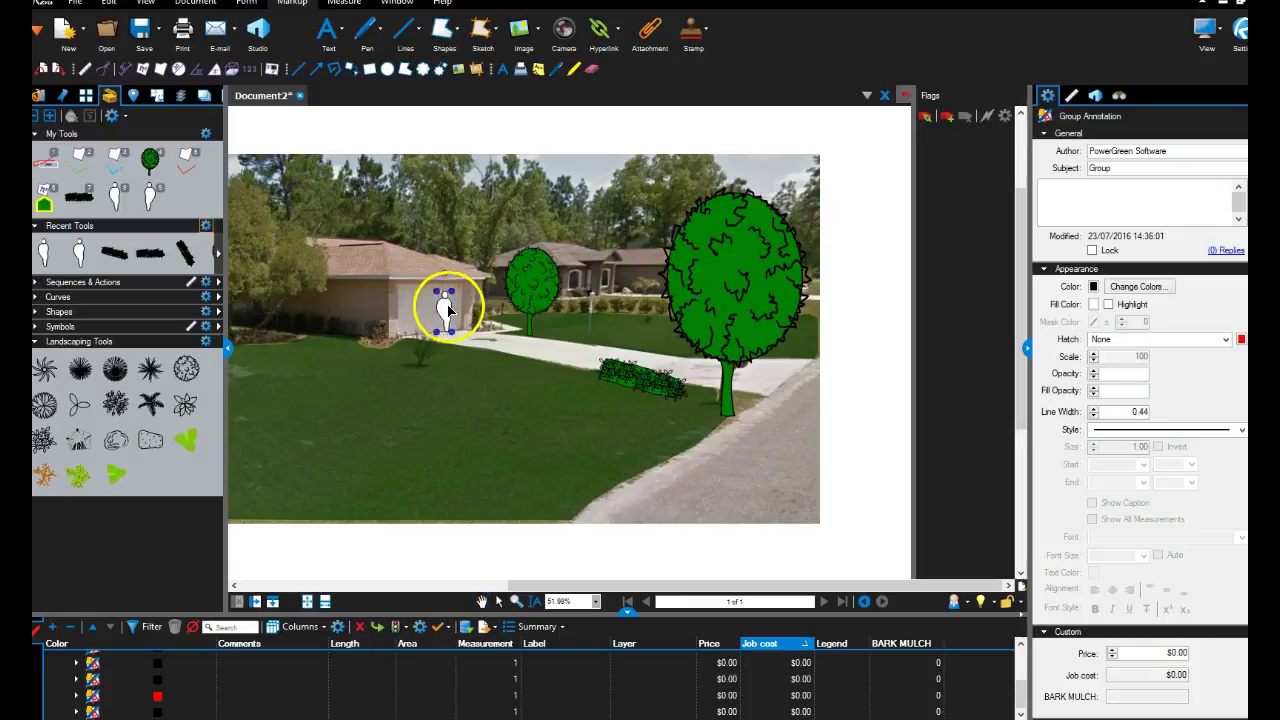
Place a second, larger person on the path by the hedge, resize it, and clear the selection
left_click(151, 190)
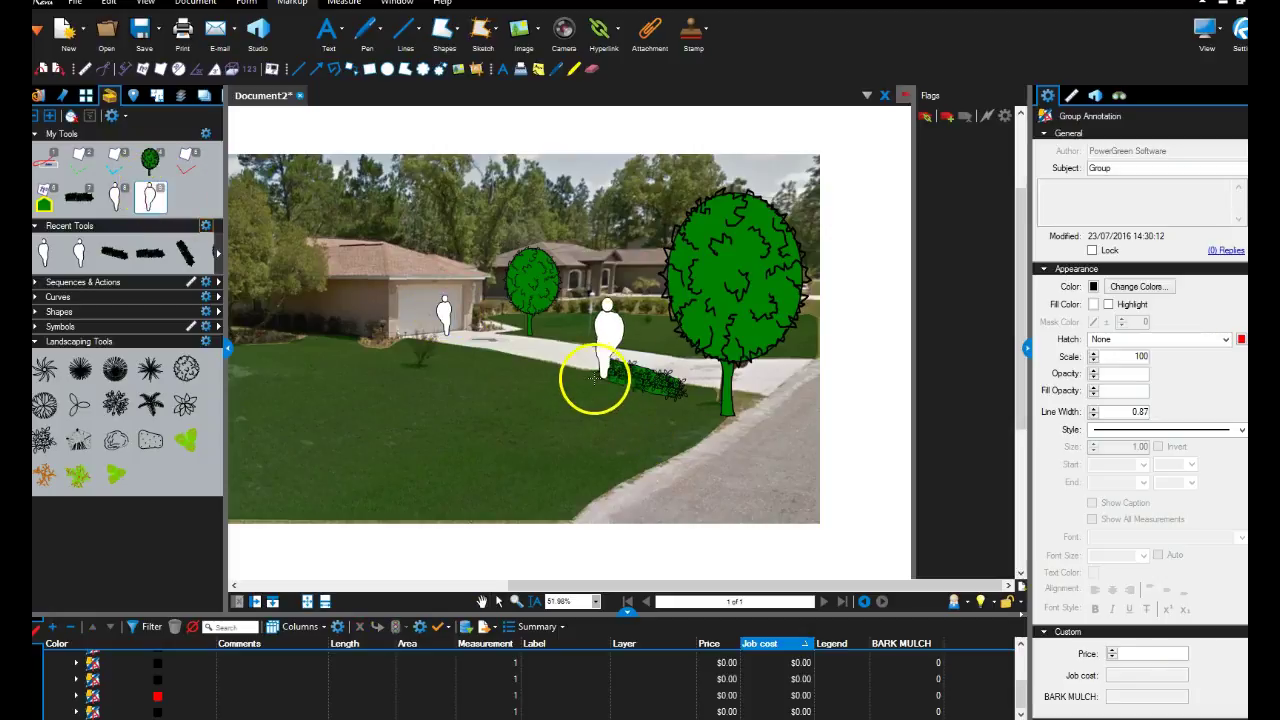
left_click(585, 370)
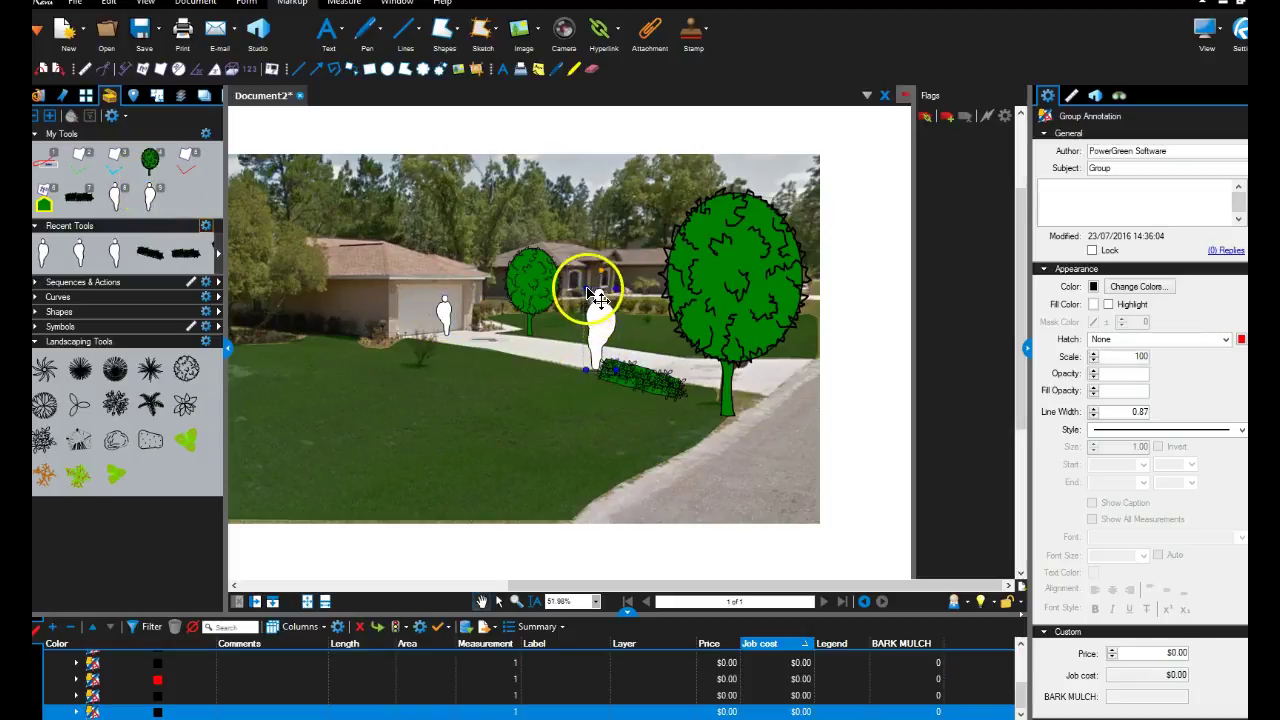
left_click_drag(606, 313, 612, 310)
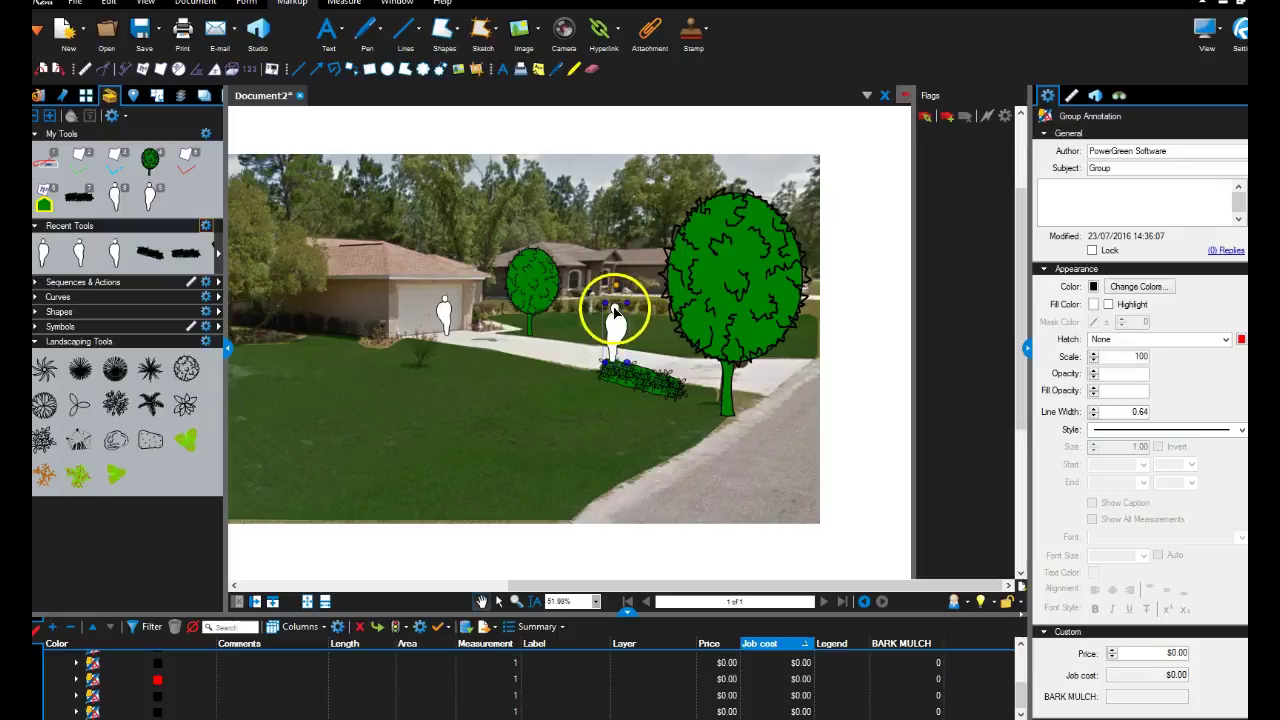
left_click(647, 390)
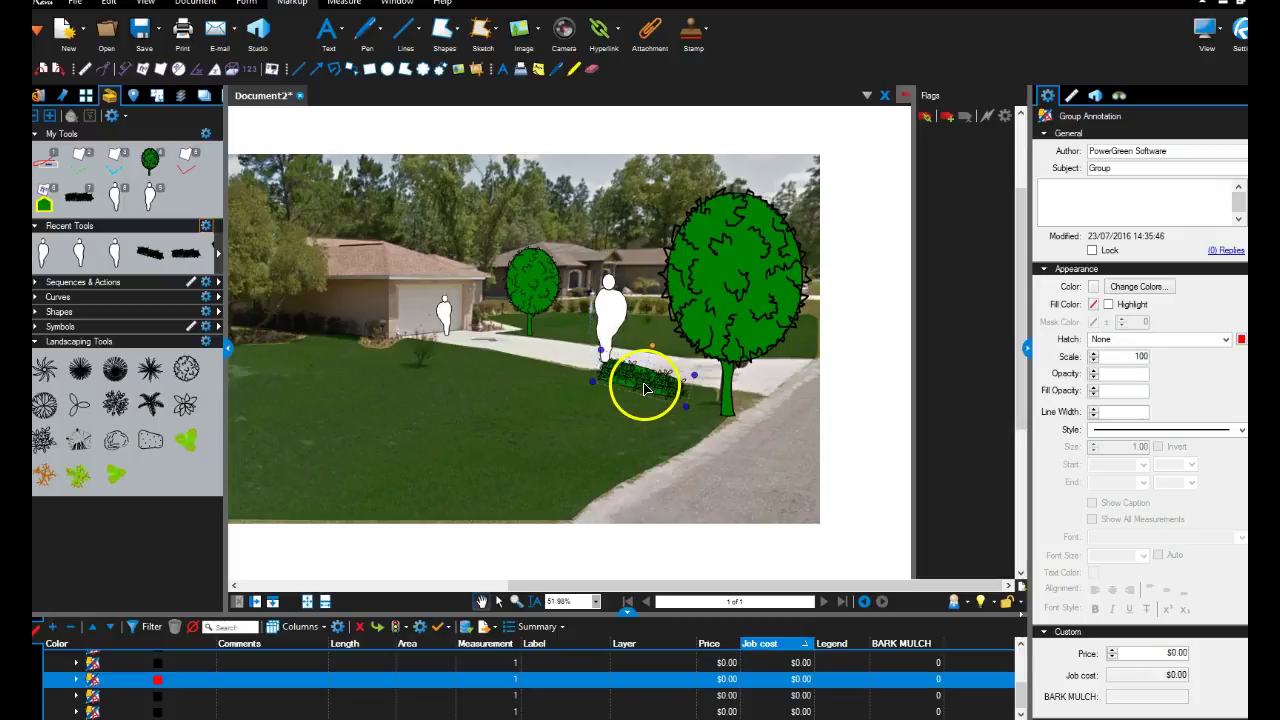
scroll(630, 367, "down", 3)
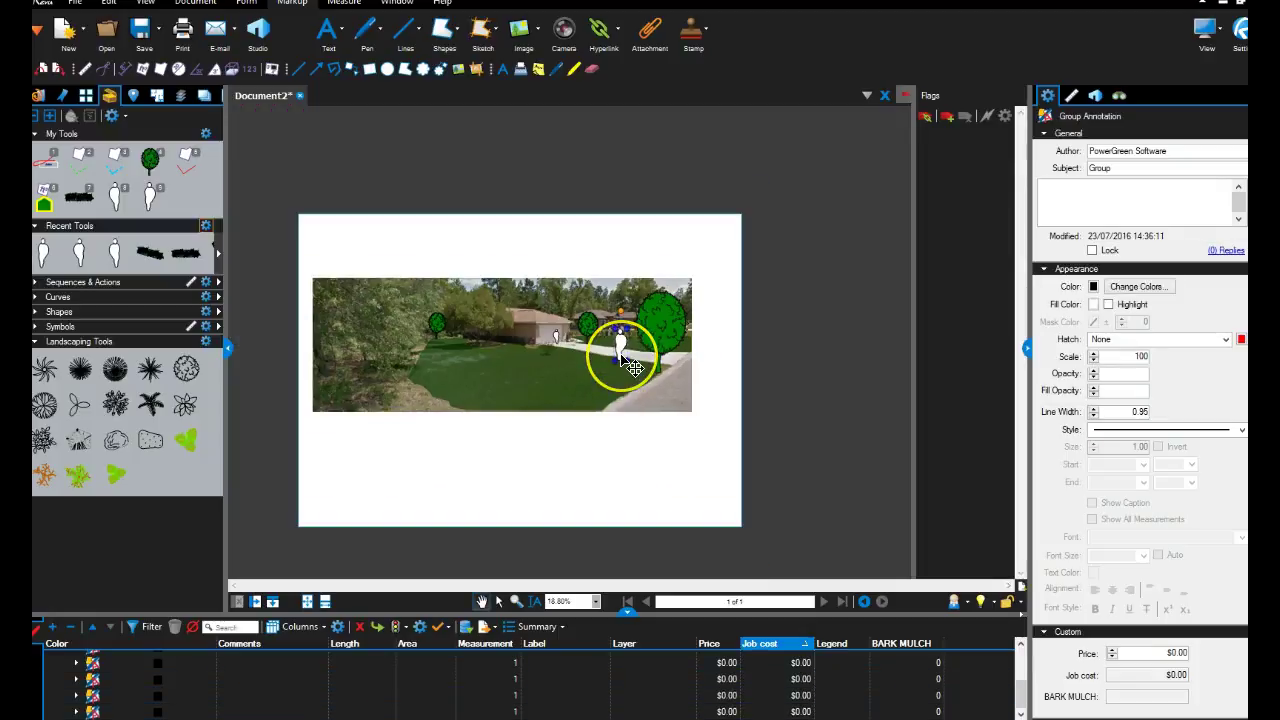
scroll(630, 367, "up", 3)
left_click(484, 318)
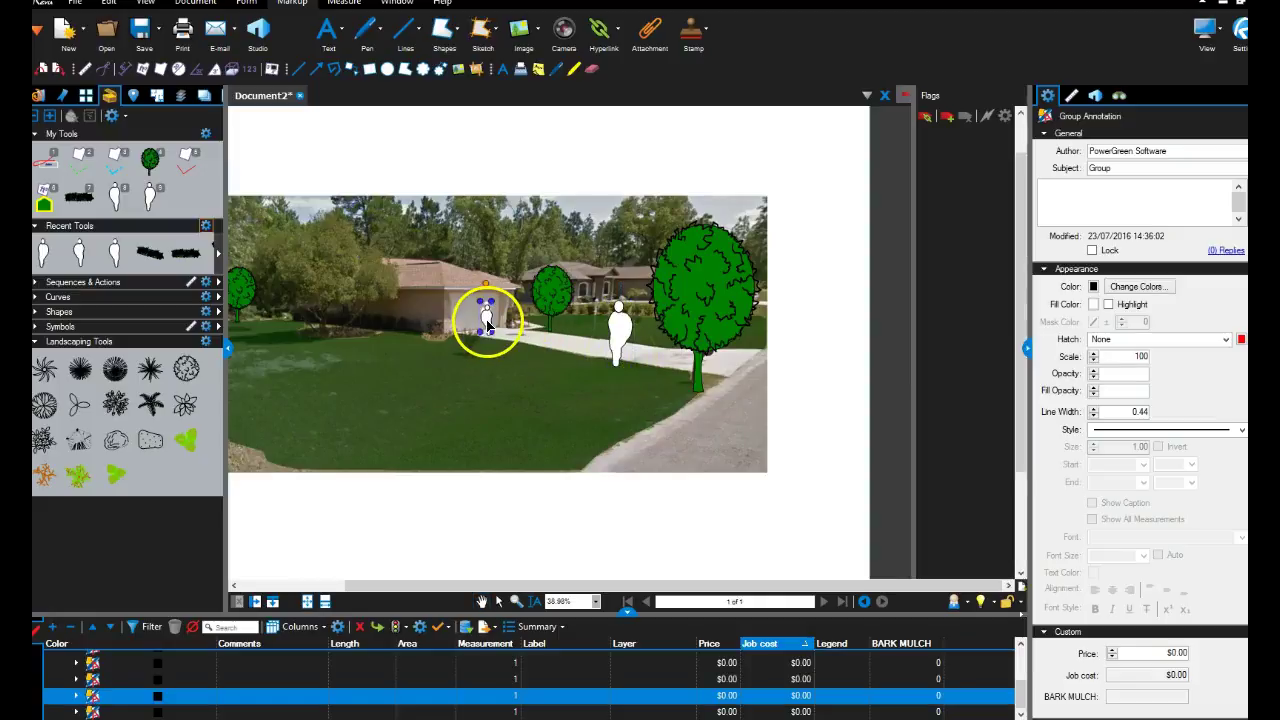
scroll(517, 341, "down", 2)
left_click(598, 440)
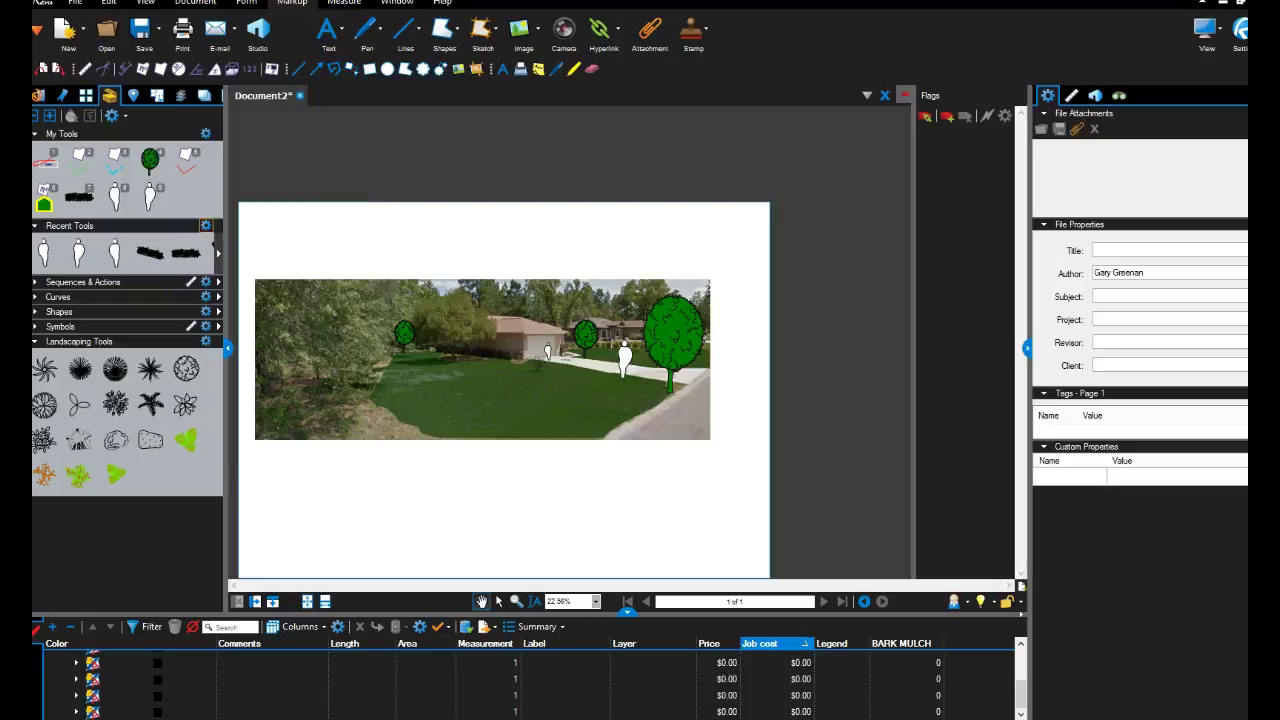
Draw a rectangle around the photo with a black border, line width 6
left_click(437, 32)
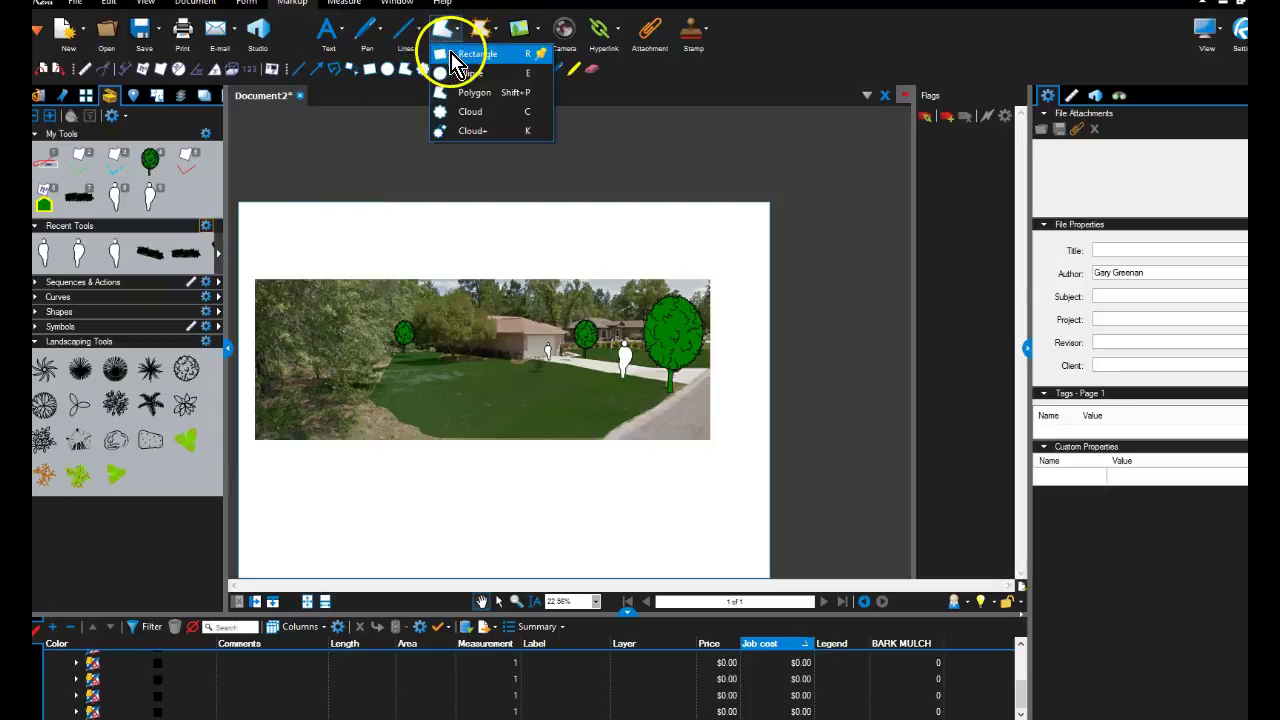
left_click(450, 50)
left_click_drag(248, 272, 715, 446)
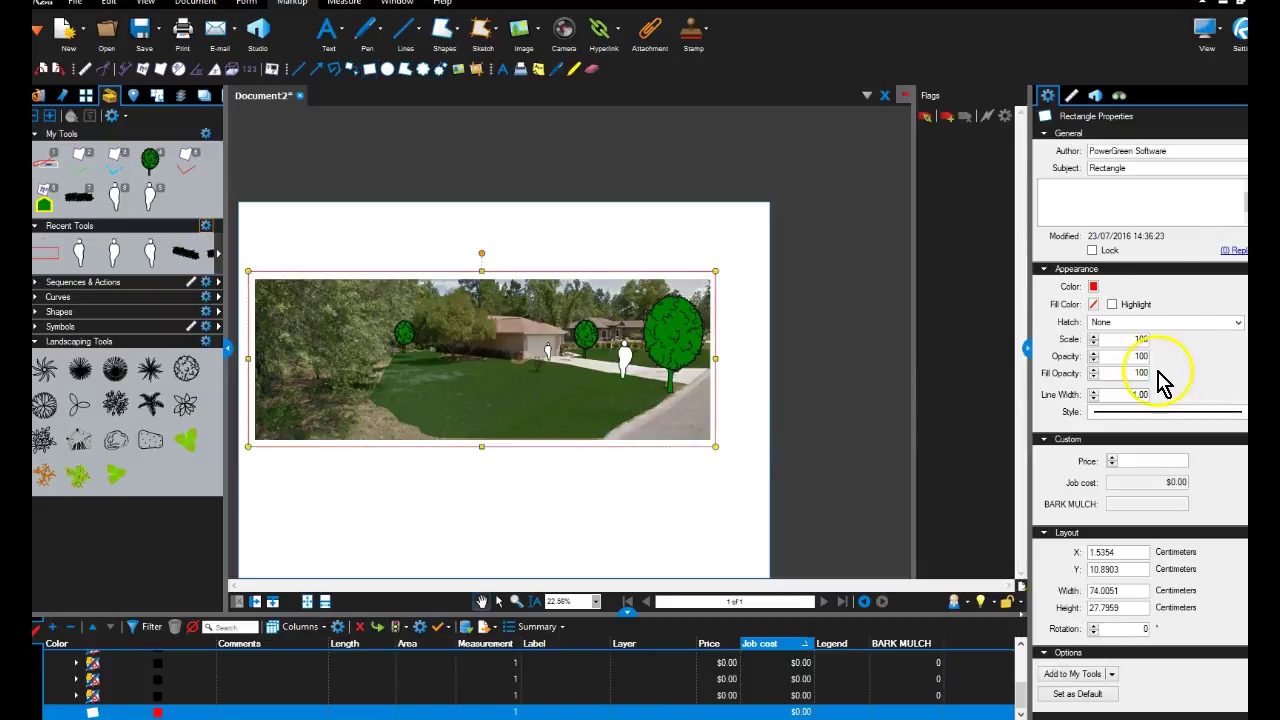
left_click(1093, 289)
left_click(1103, 319)
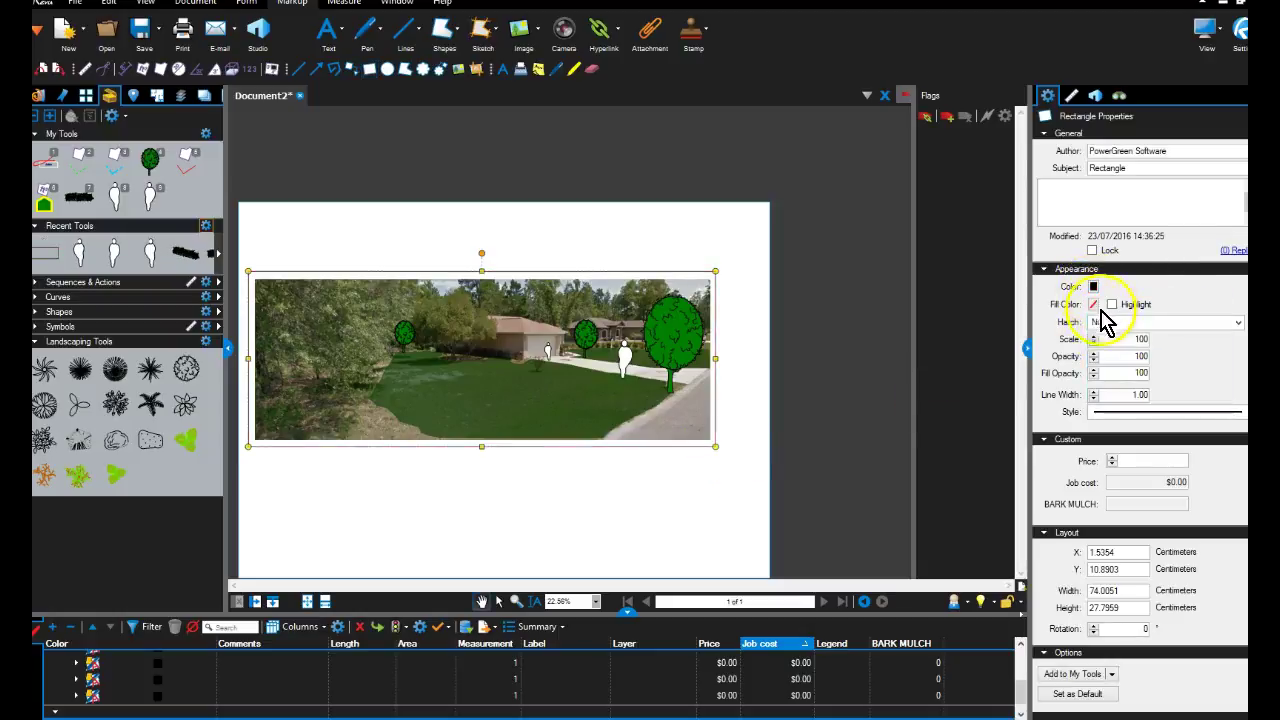
left_click(1095, 390)
left_click(1094, 391)
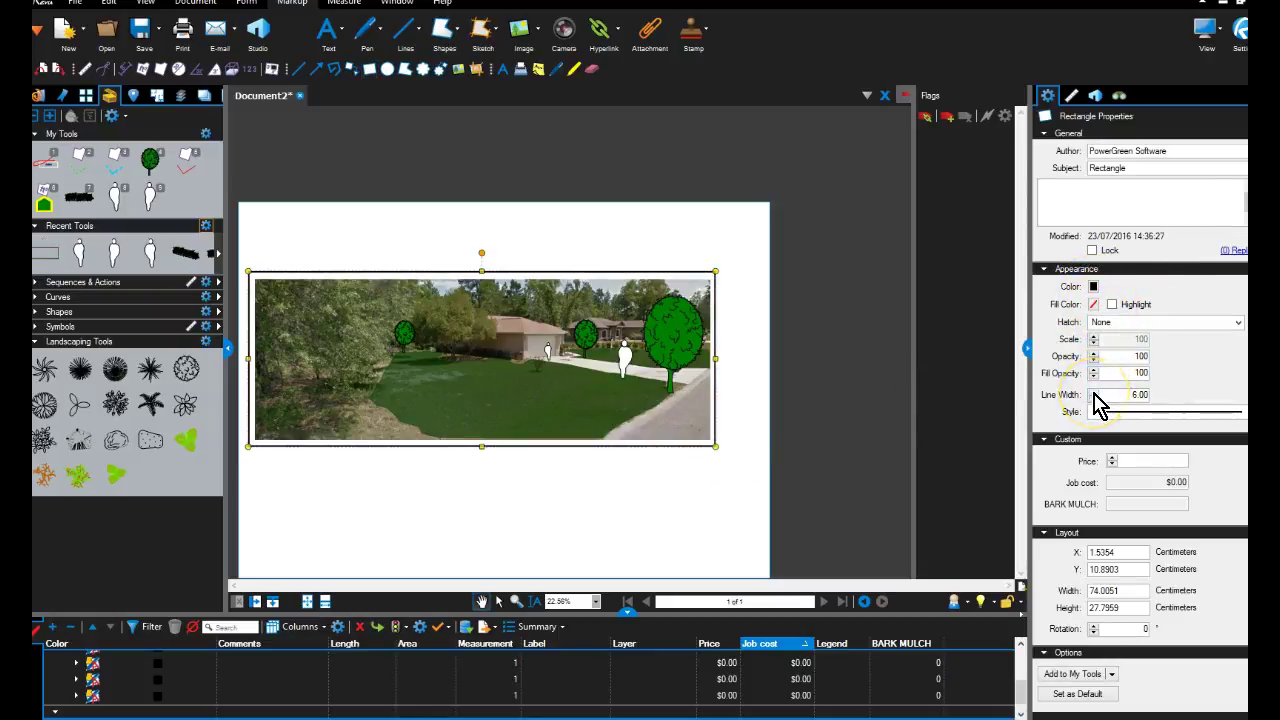
left_click(478, 208)
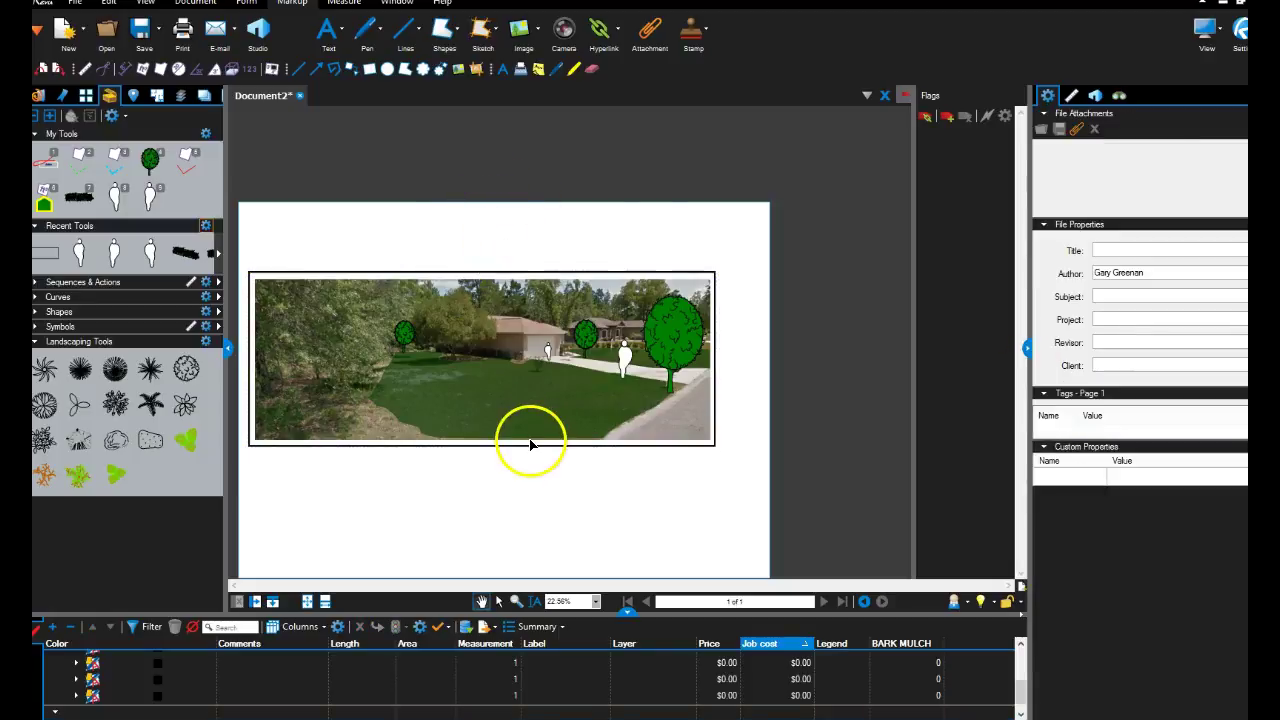
Lower the street photo's opacity to 90
left_click(309, 337)
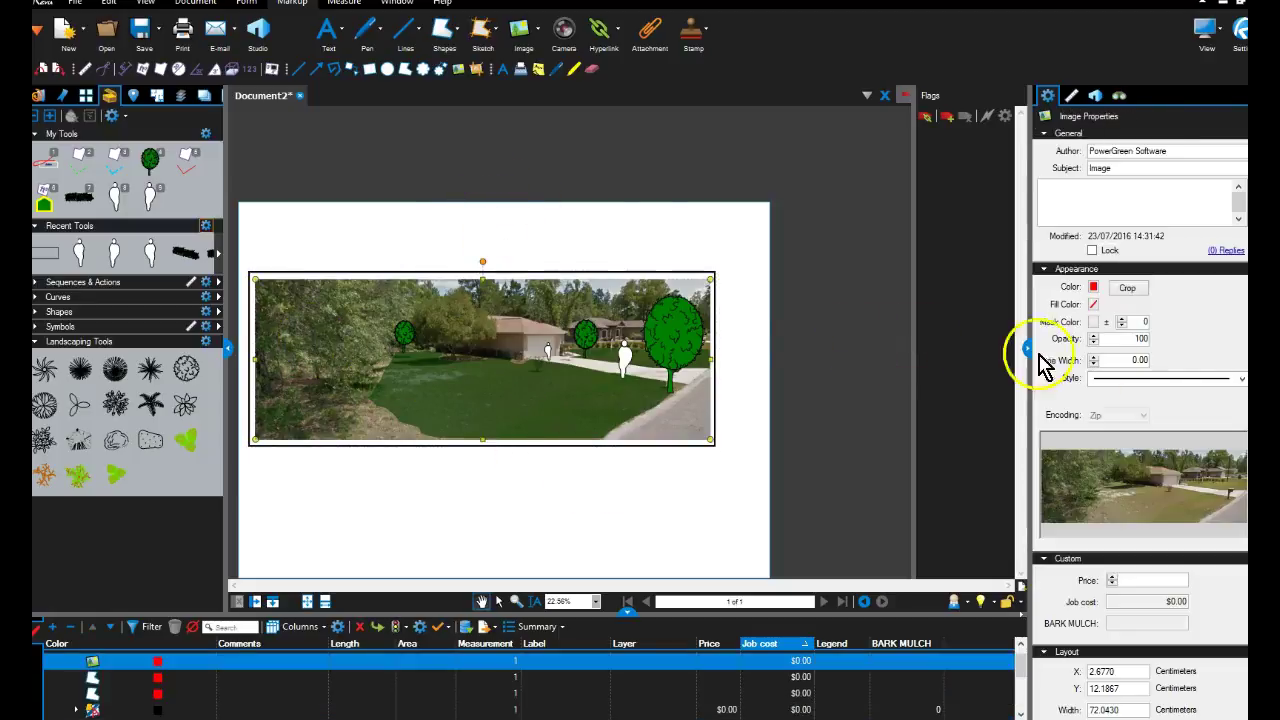
left_click(1094, 343)
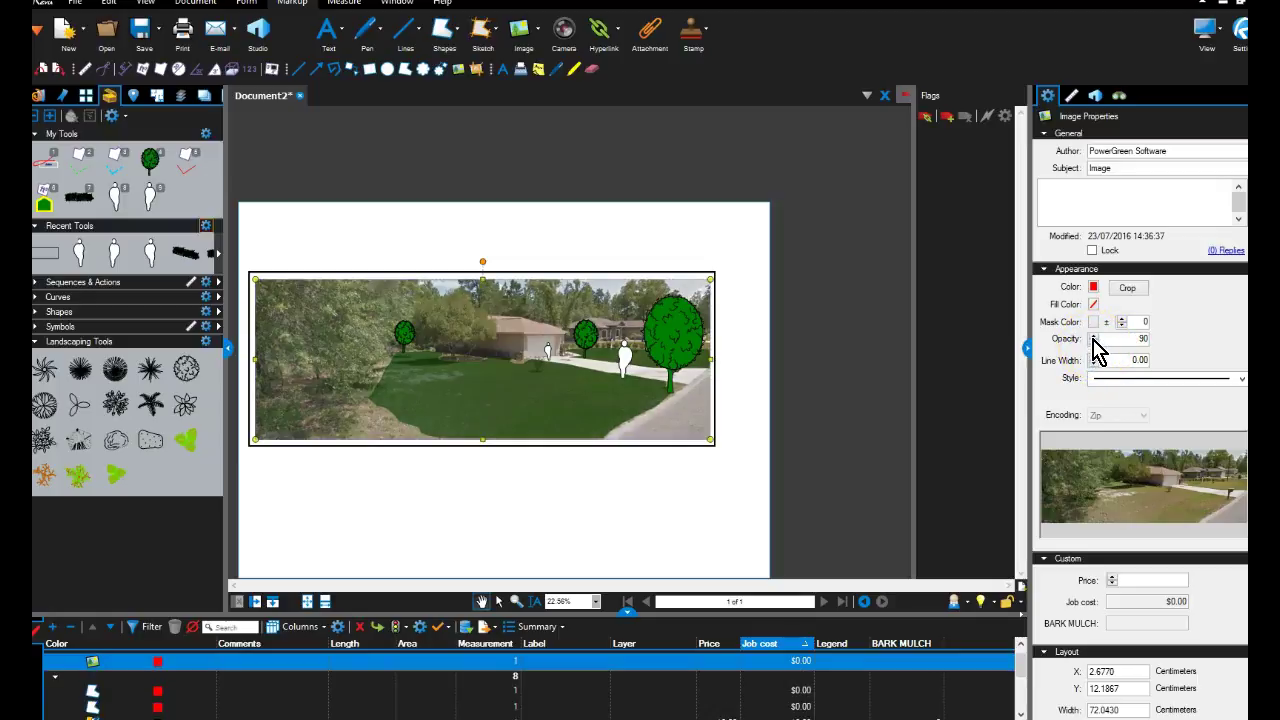
left_click(585, 462)
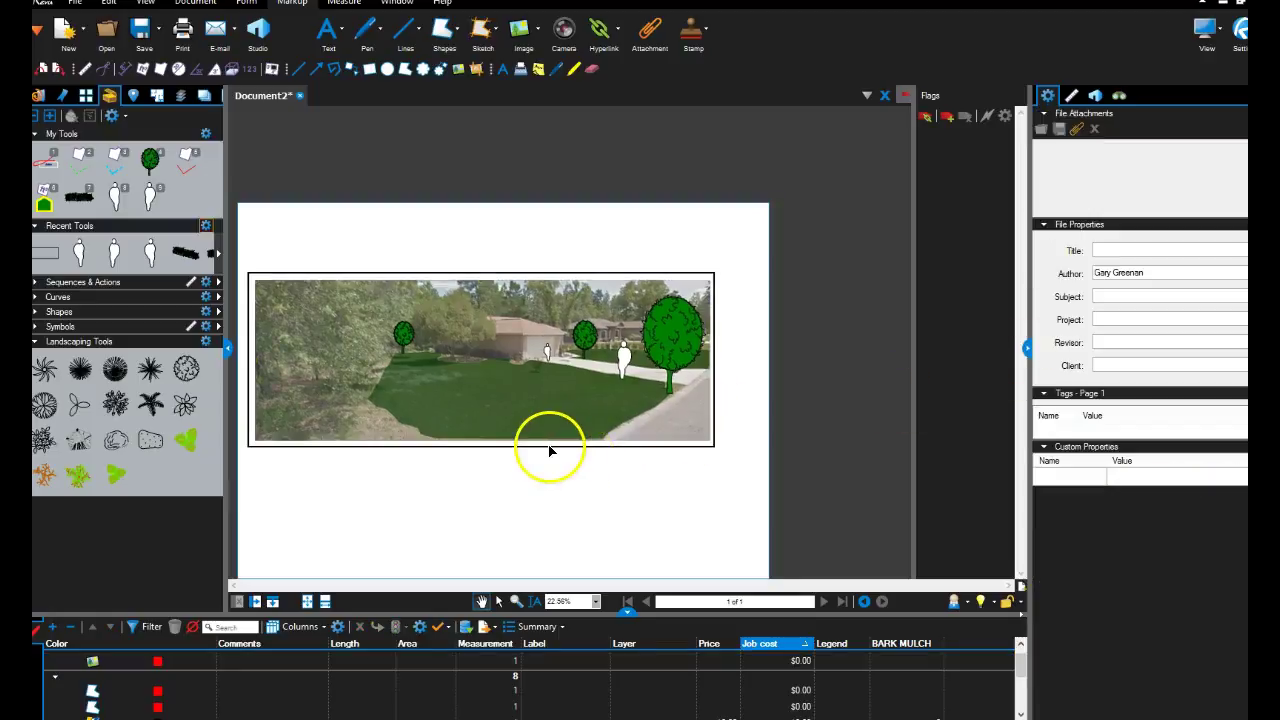
left_click_drag(549, 451, 643, 492)
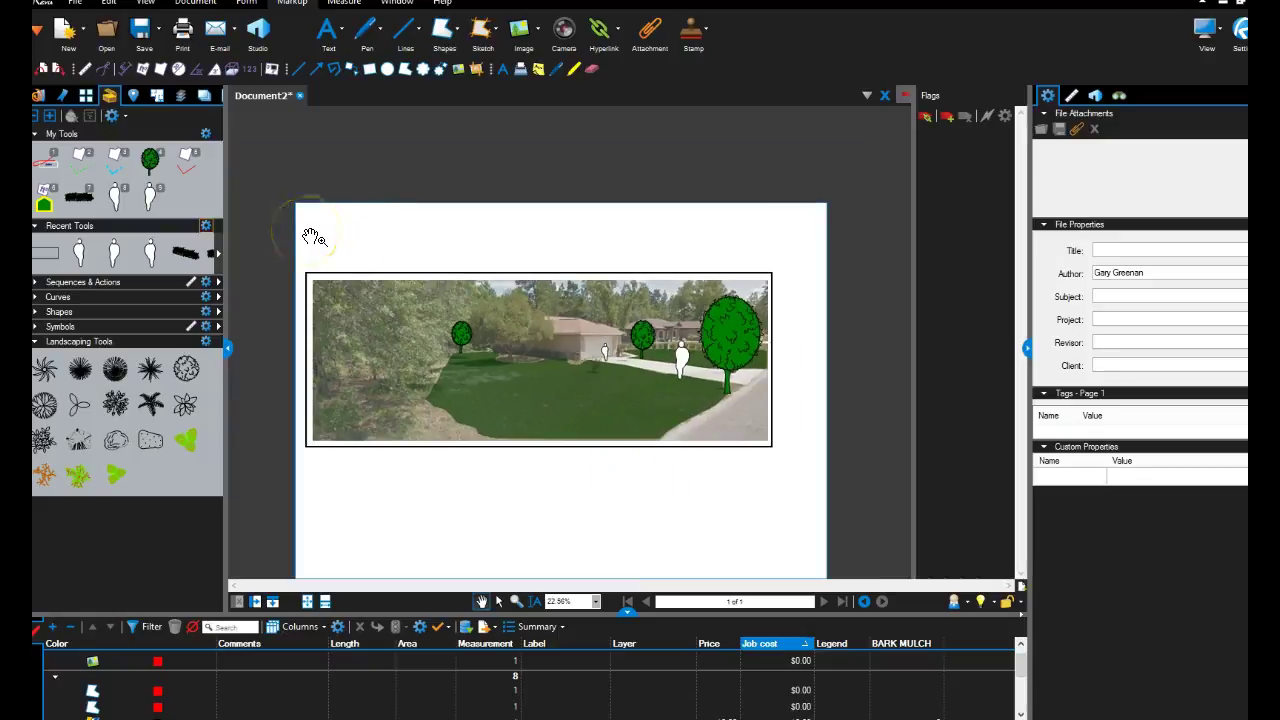
Select all markups with Ctrl+A, group them, and nudge the group toward the page centre
key("ctrl+a")
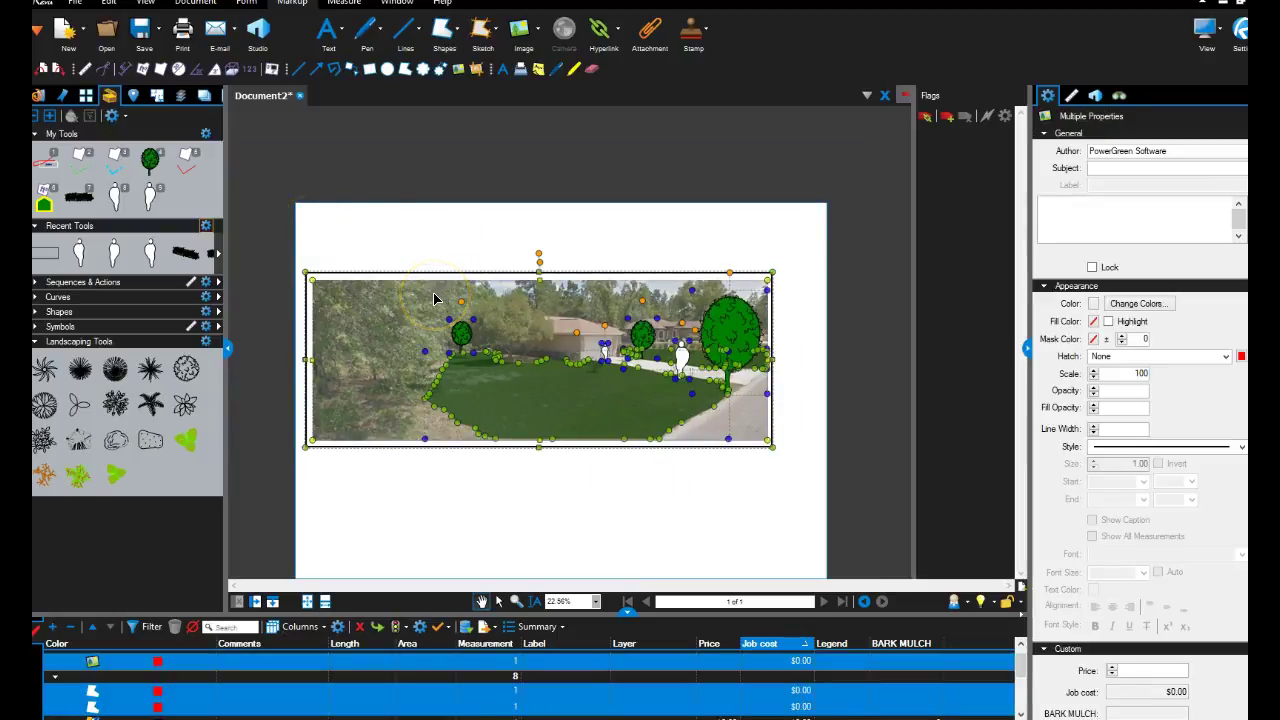
right_click(434, 298)
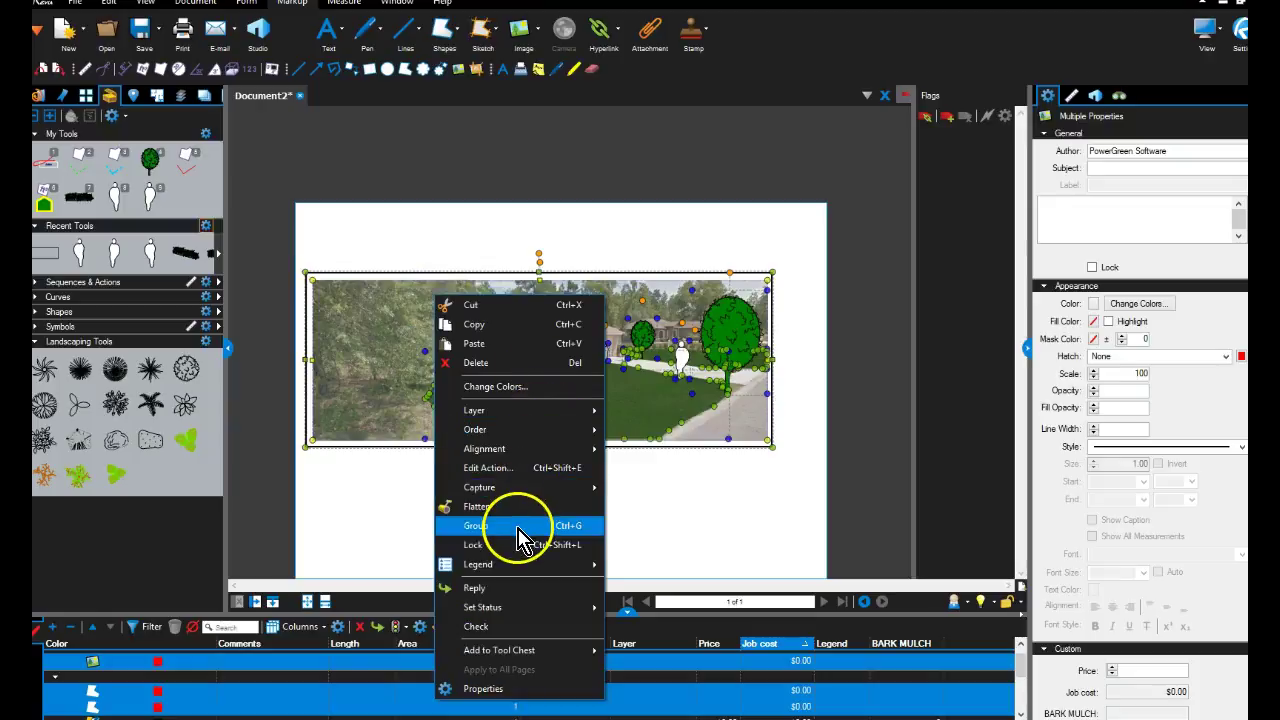
left_click(542, 497)
left_click_drag(531, 391, 566, 400)
scroll(600, 470, "down", 1)
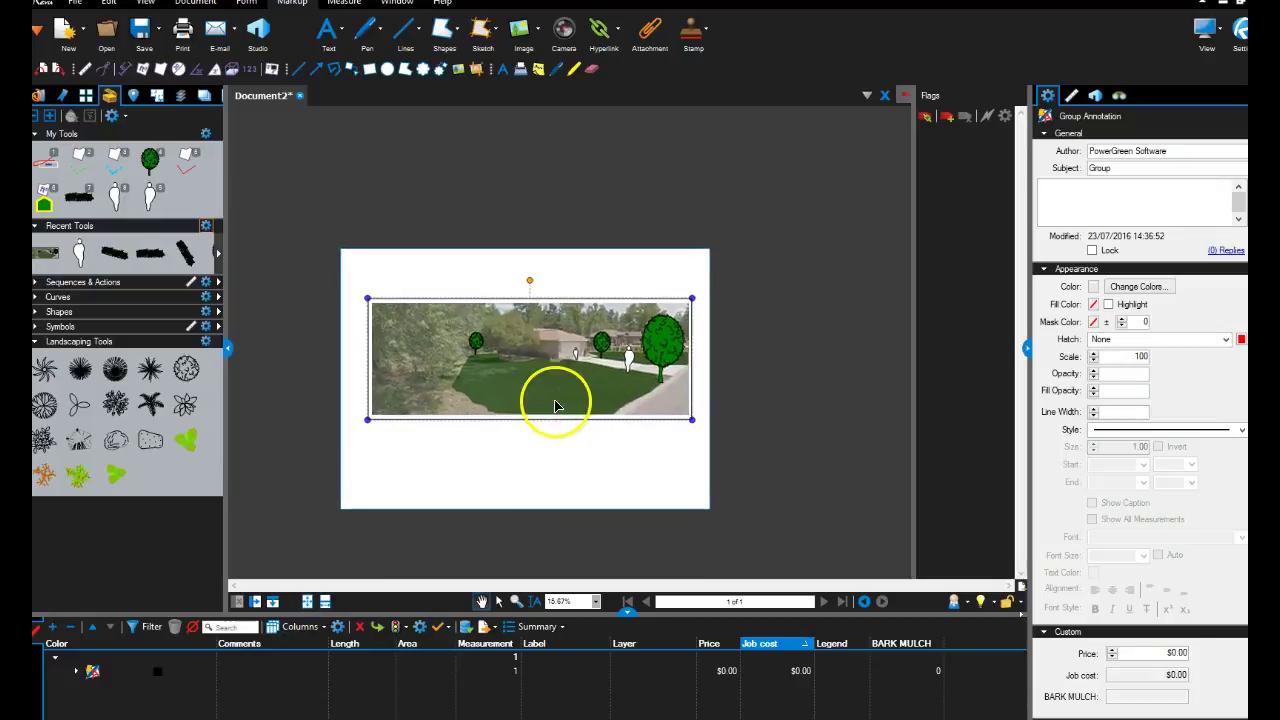
scroll(565, 390, "up", 1)
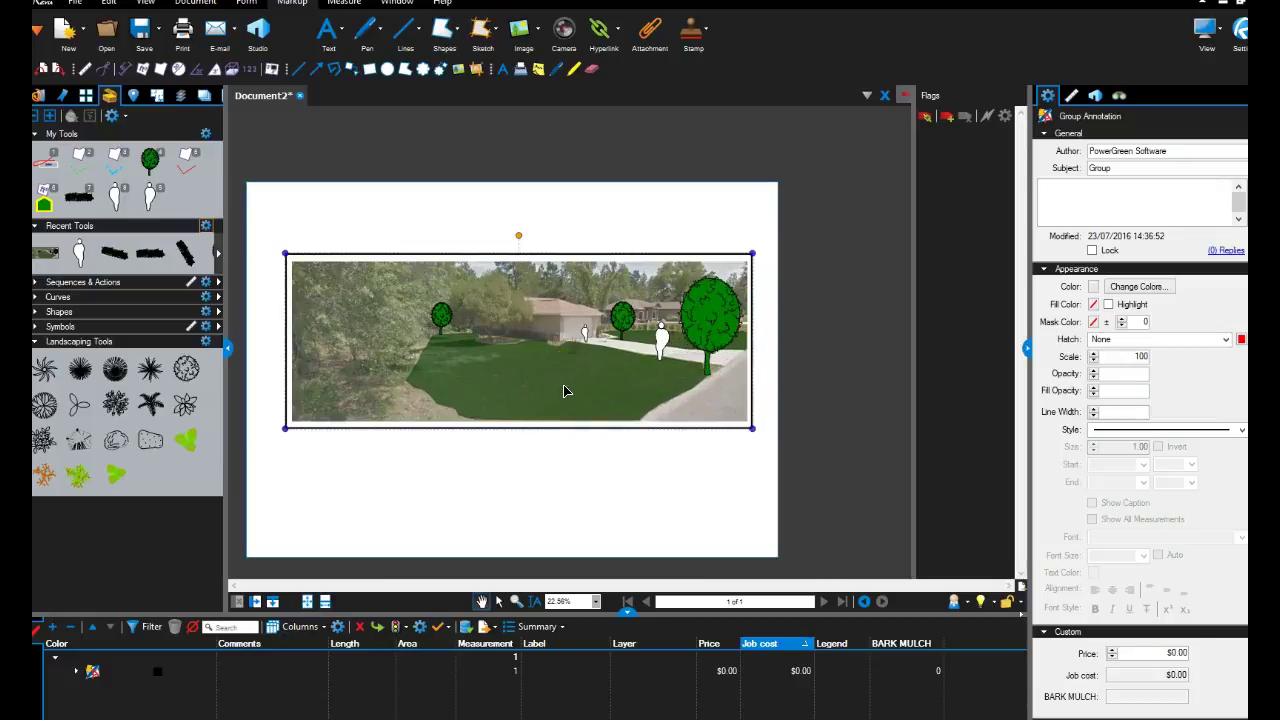
Add a top-left text box reading 'BID PRESENTATION FOR LANDSCAPE WORKS AT 1 HAPPY STREET'
left_click(409, 522)
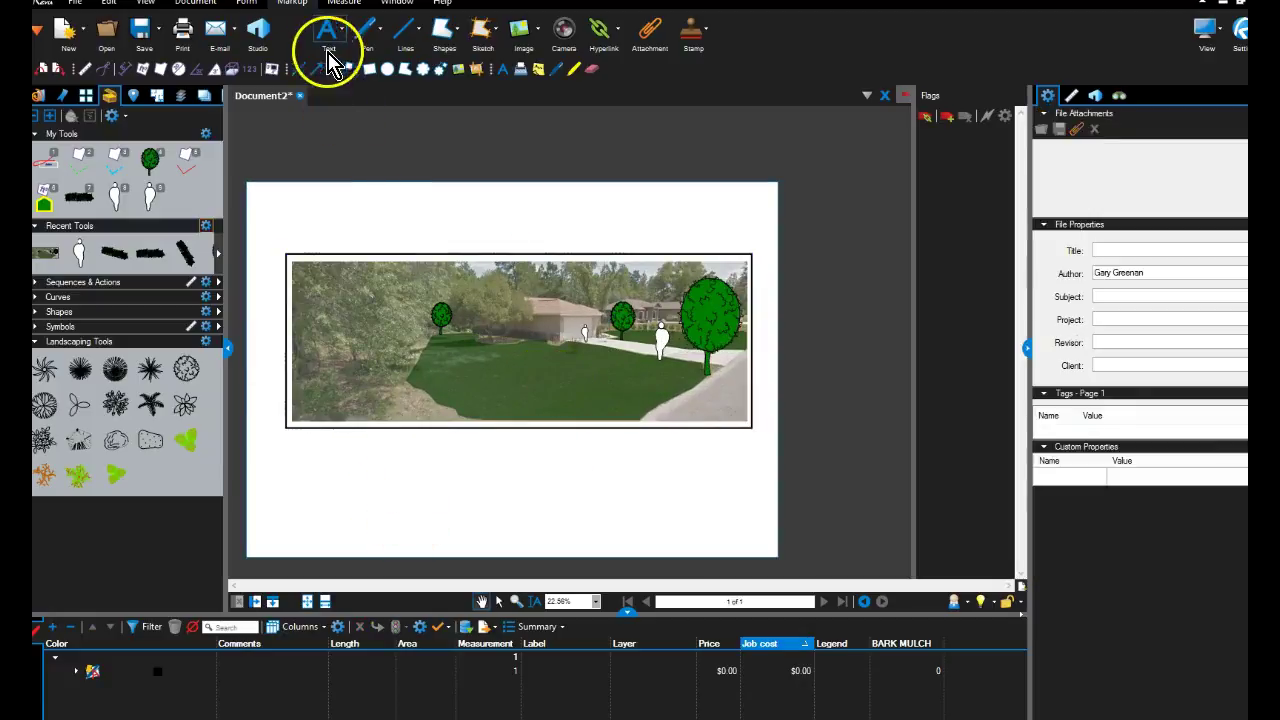
left_click(341, 30)
left_click(357, 53)
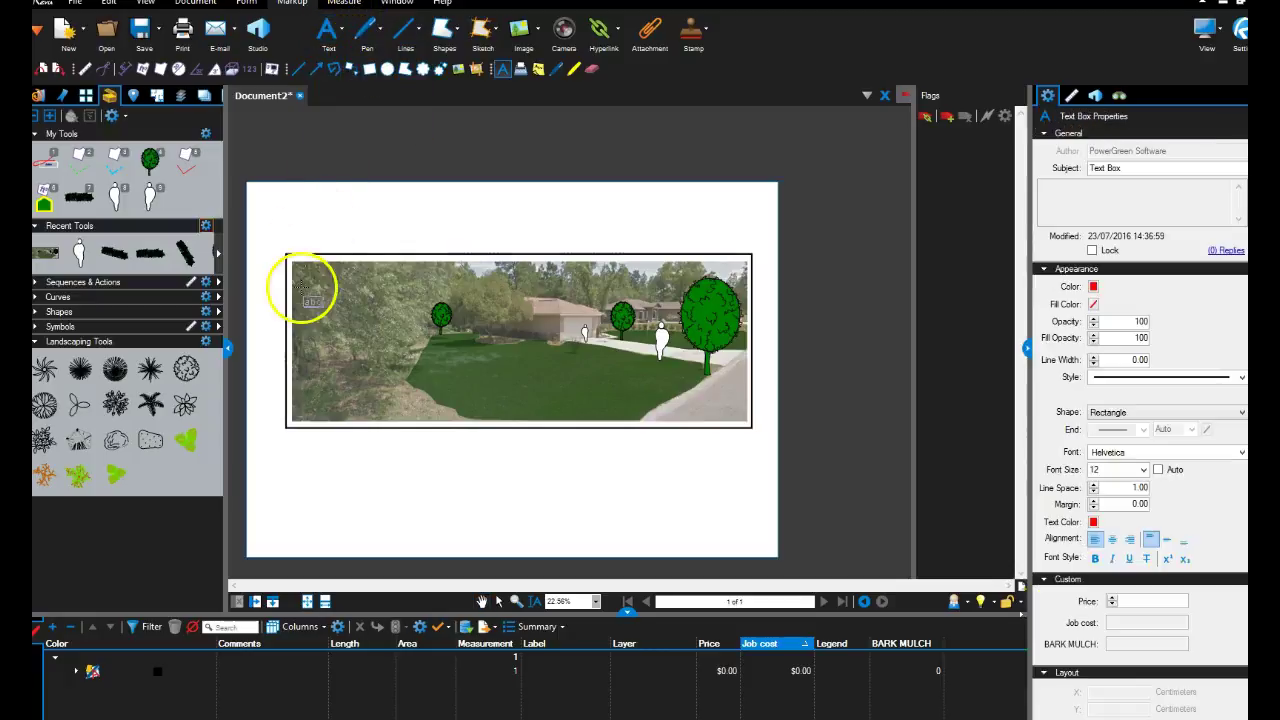
left_click_drag(302, 268, 410, 284)
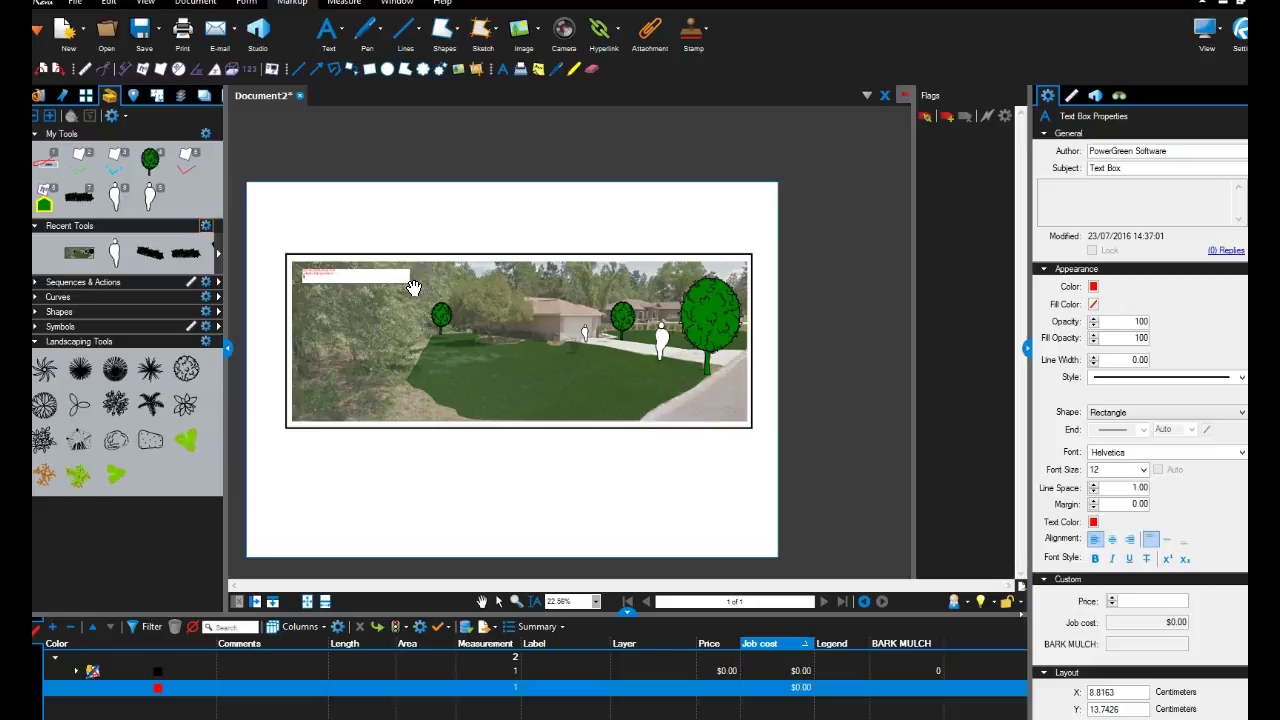
left_click(413, 288)
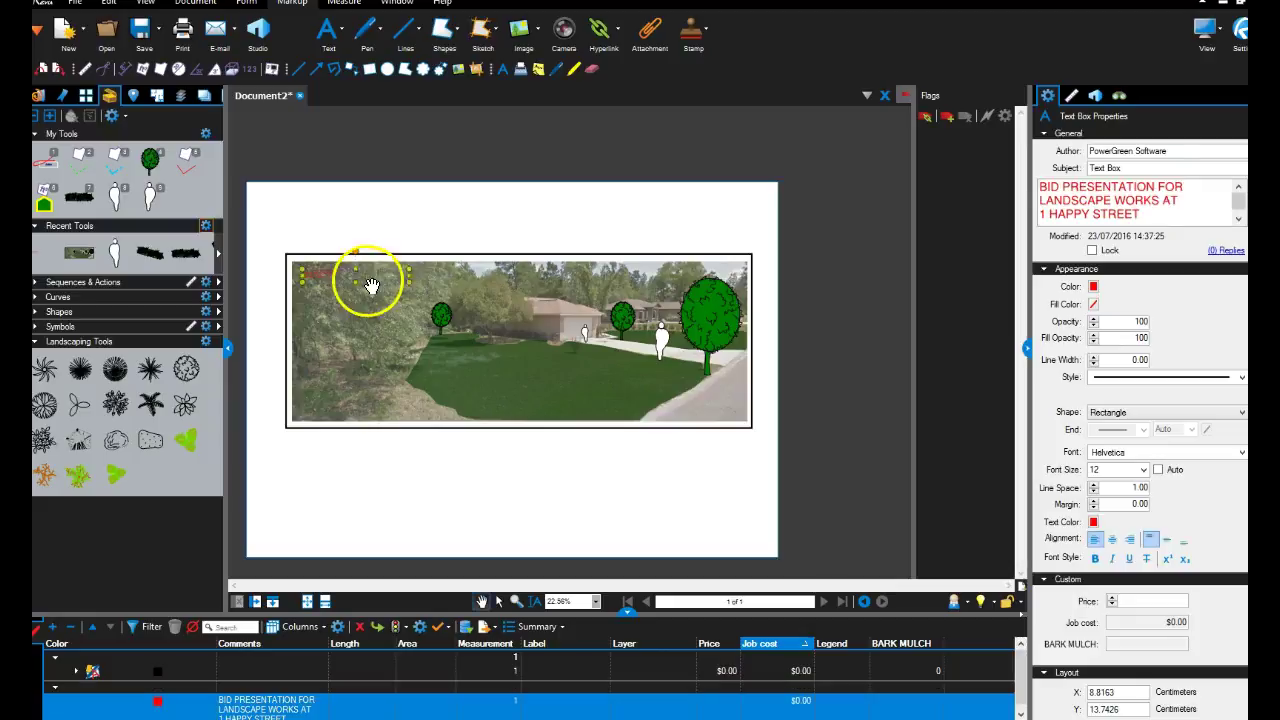
Make the caption box and text white and bold, with font size 50
left_click(1093, 286)
left_click(1167, 390)
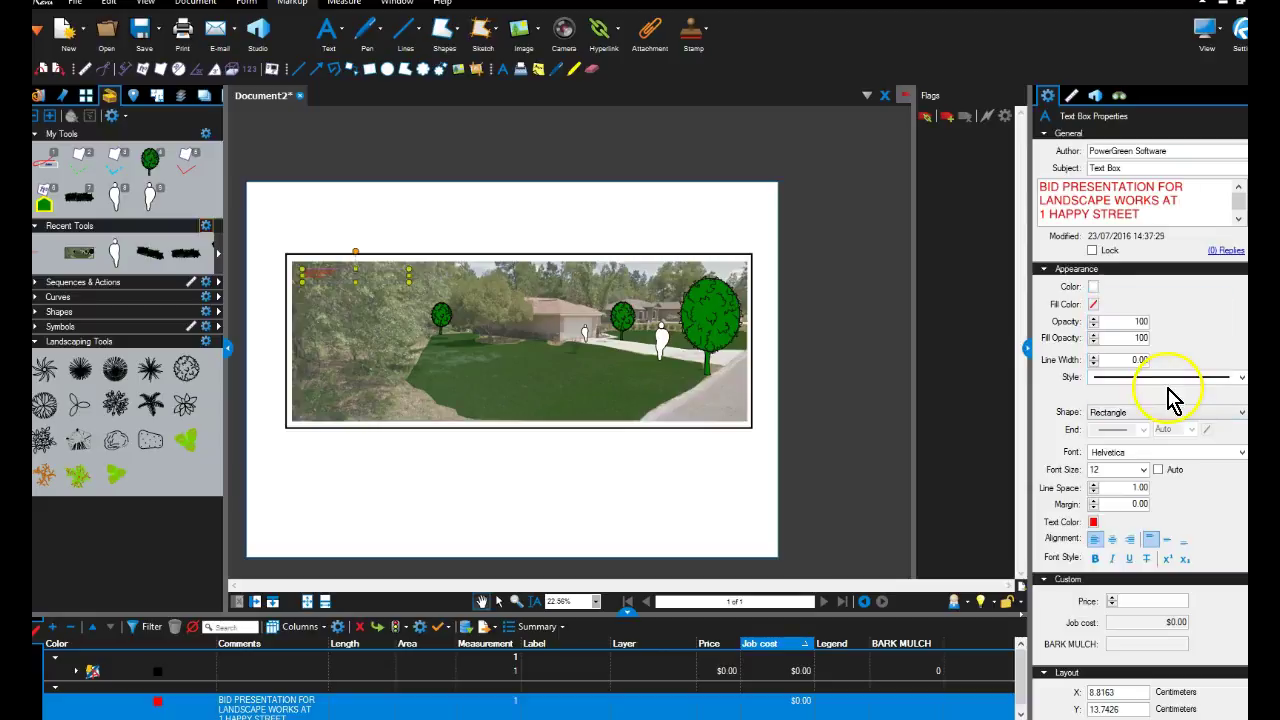
left_click(1095, 558)
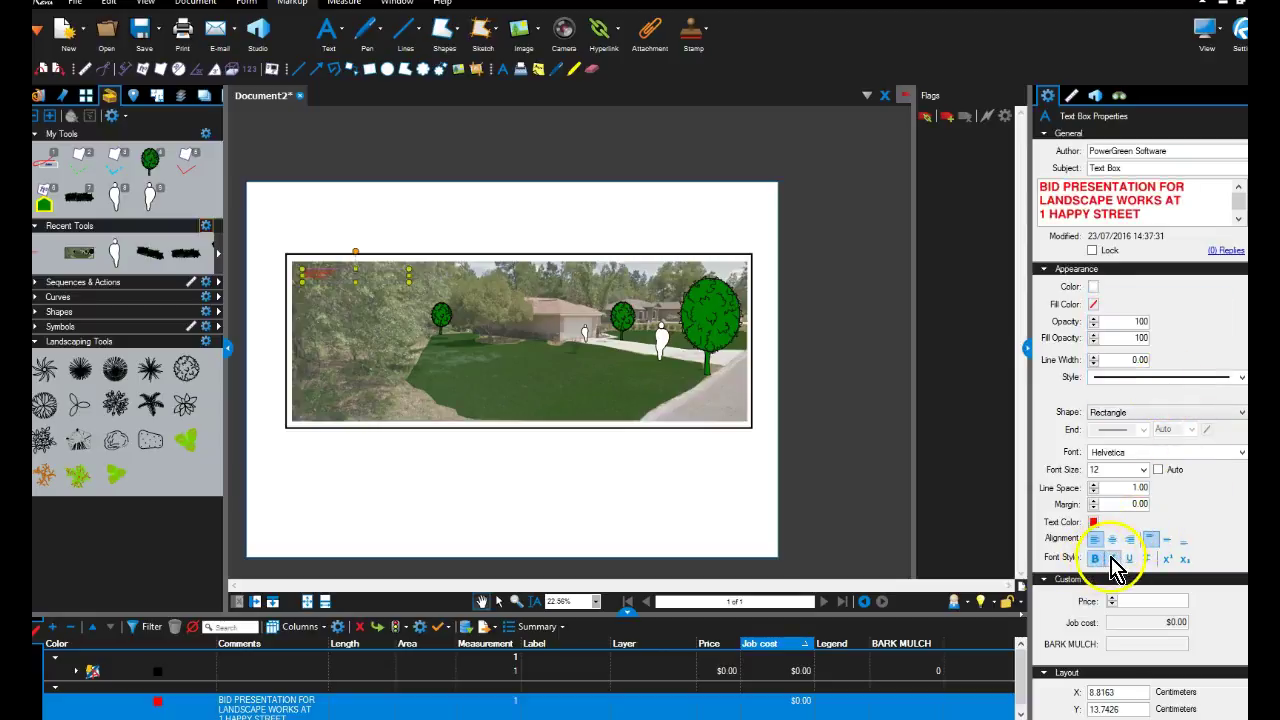
double_click(322, 284)
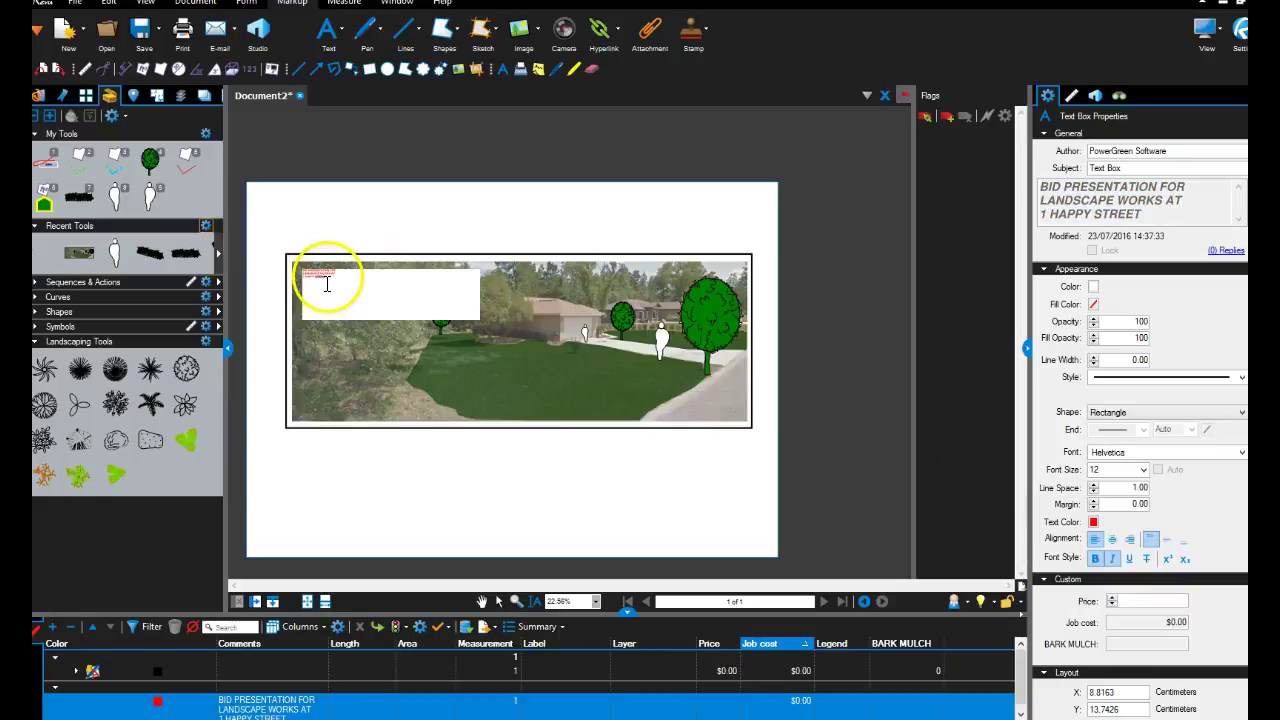
left_click(1094, 521)
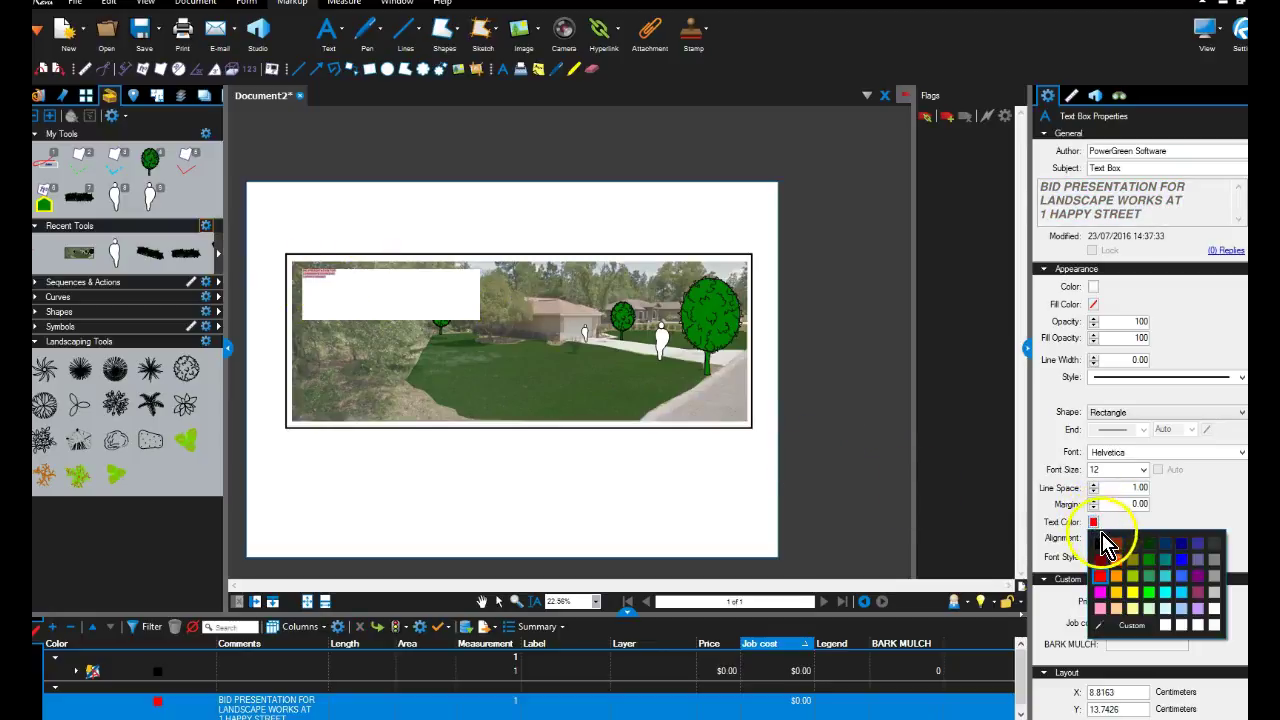
left_click(1214, 625)
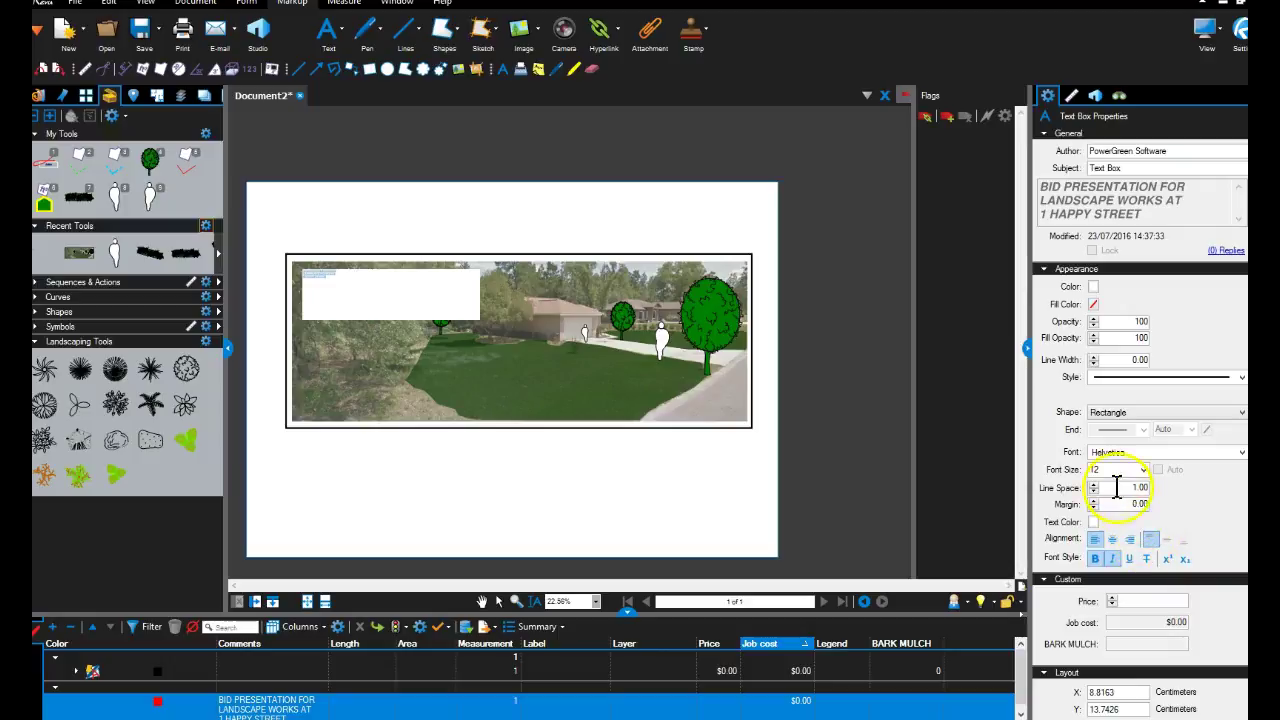
left_click(1119, 469)
type("50")
key("Return")
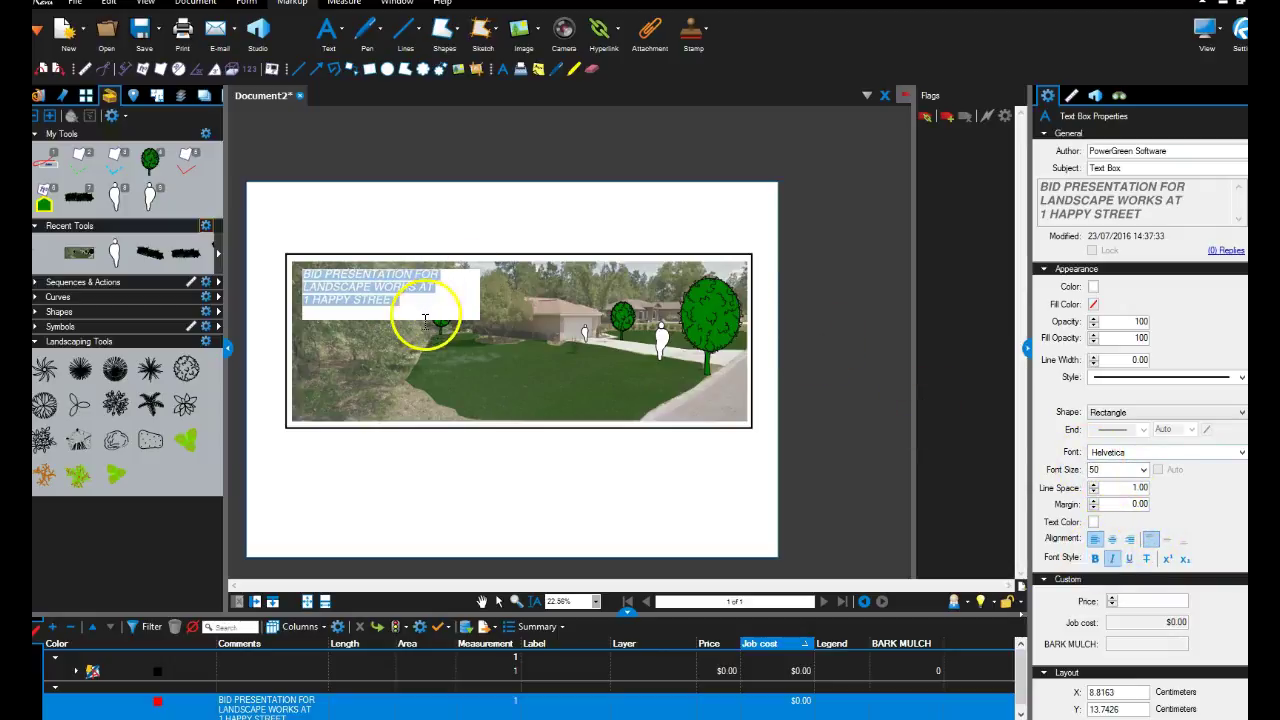
Set the caption font to Arial Rounded MT Bold and turn off italic
left_click(1110, 453)
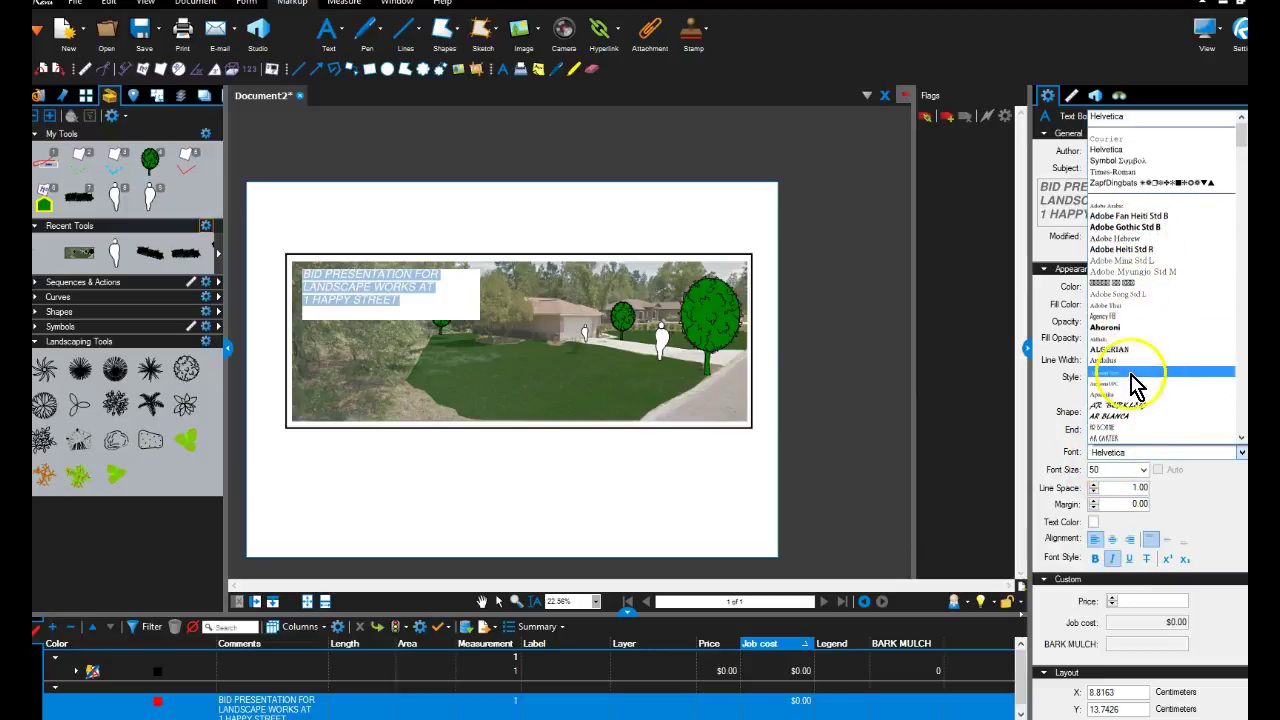
left_click(1135, 414)
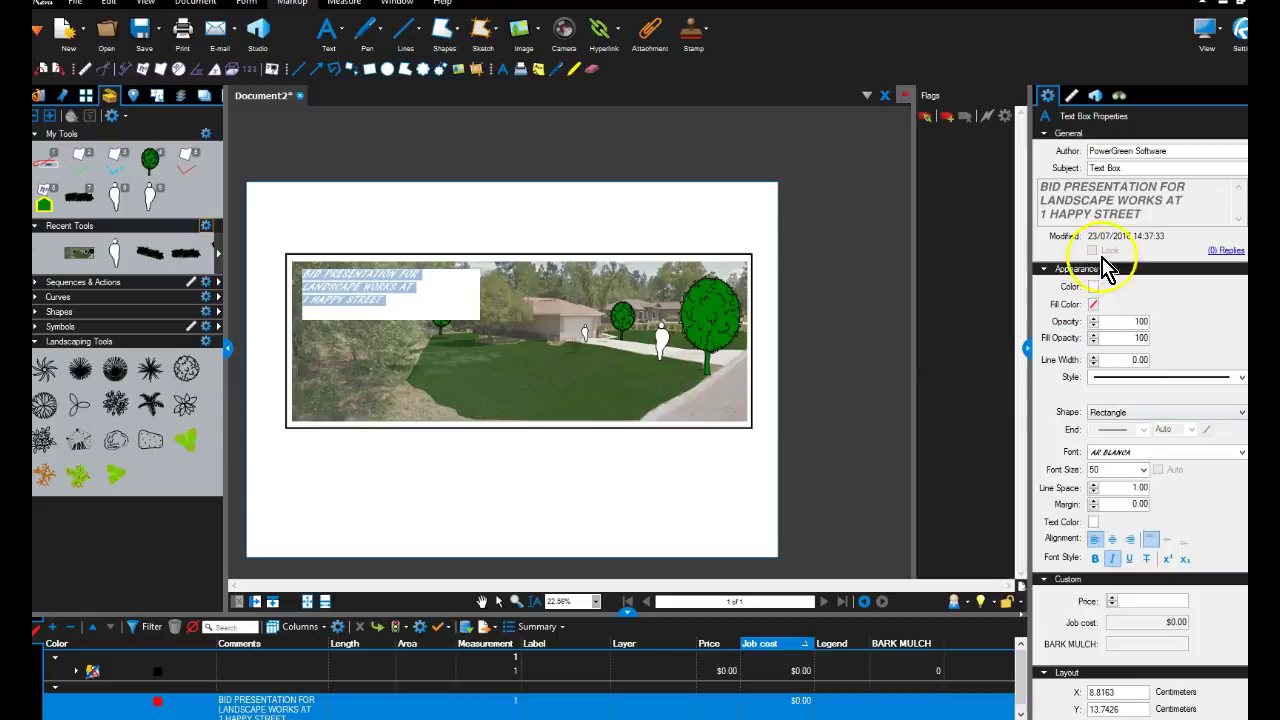
left_click(1150, 456)
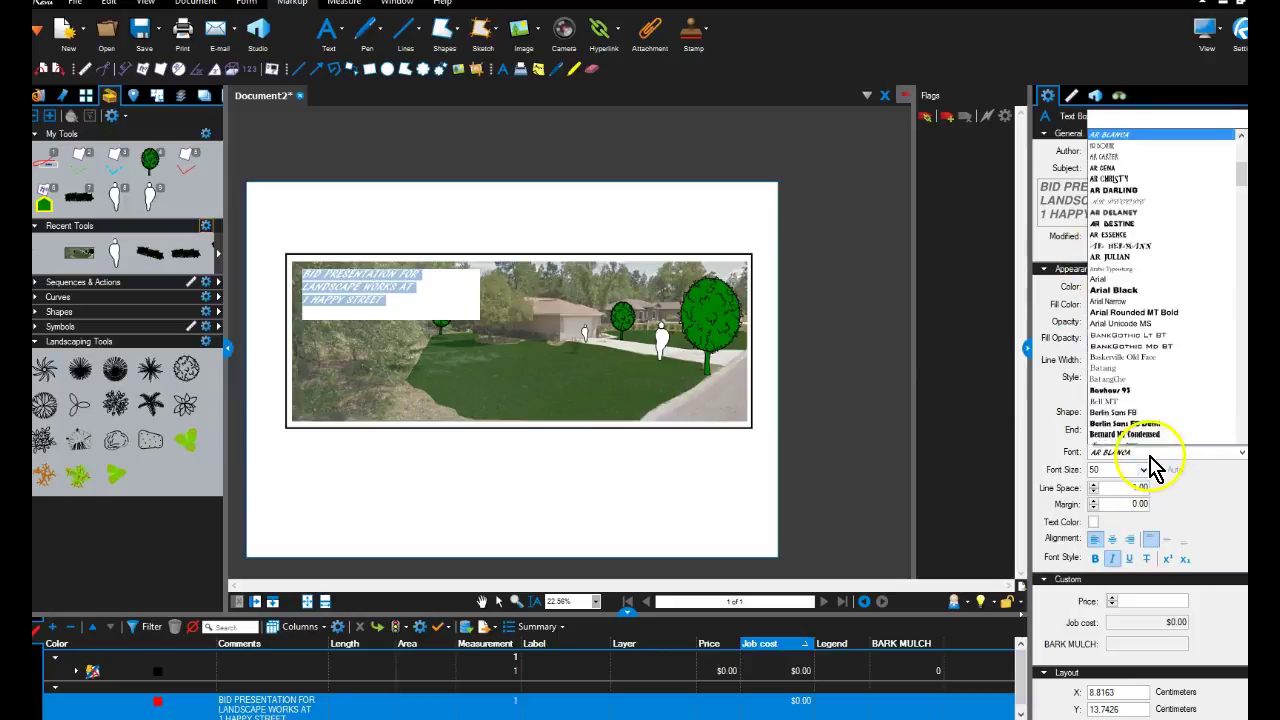
left_click(1140, 294)
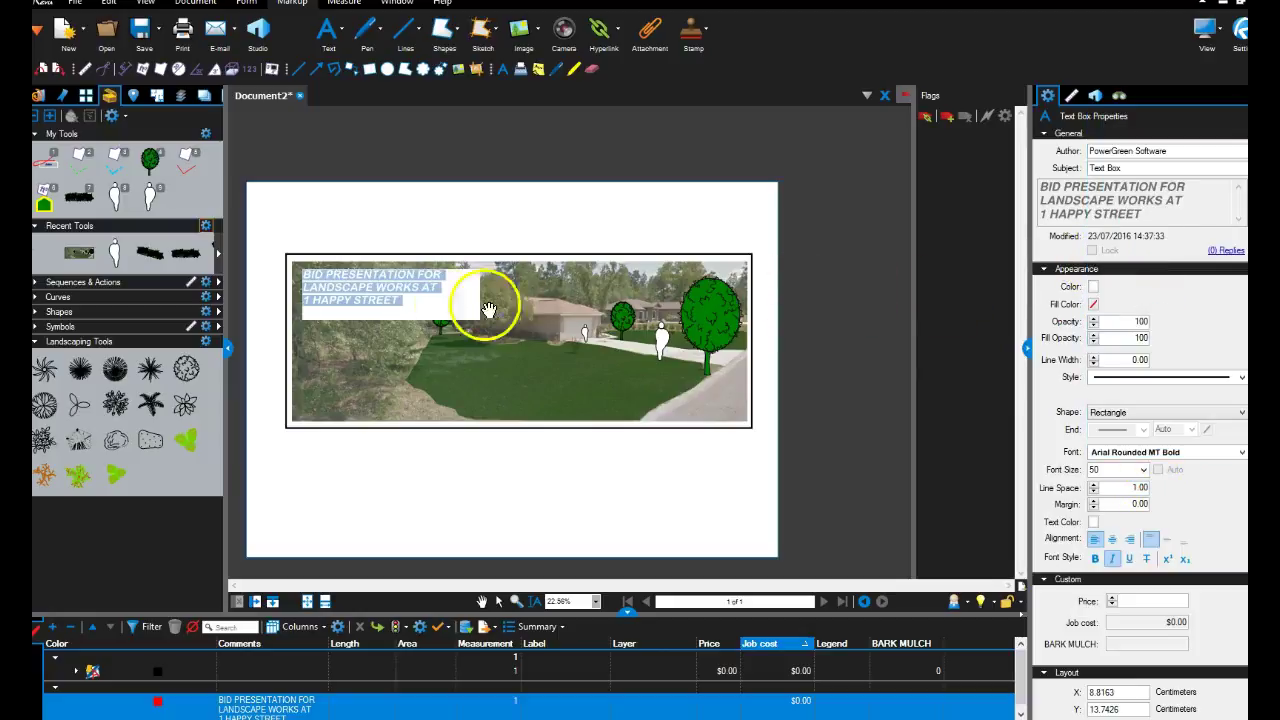
left_click(1112, 558)
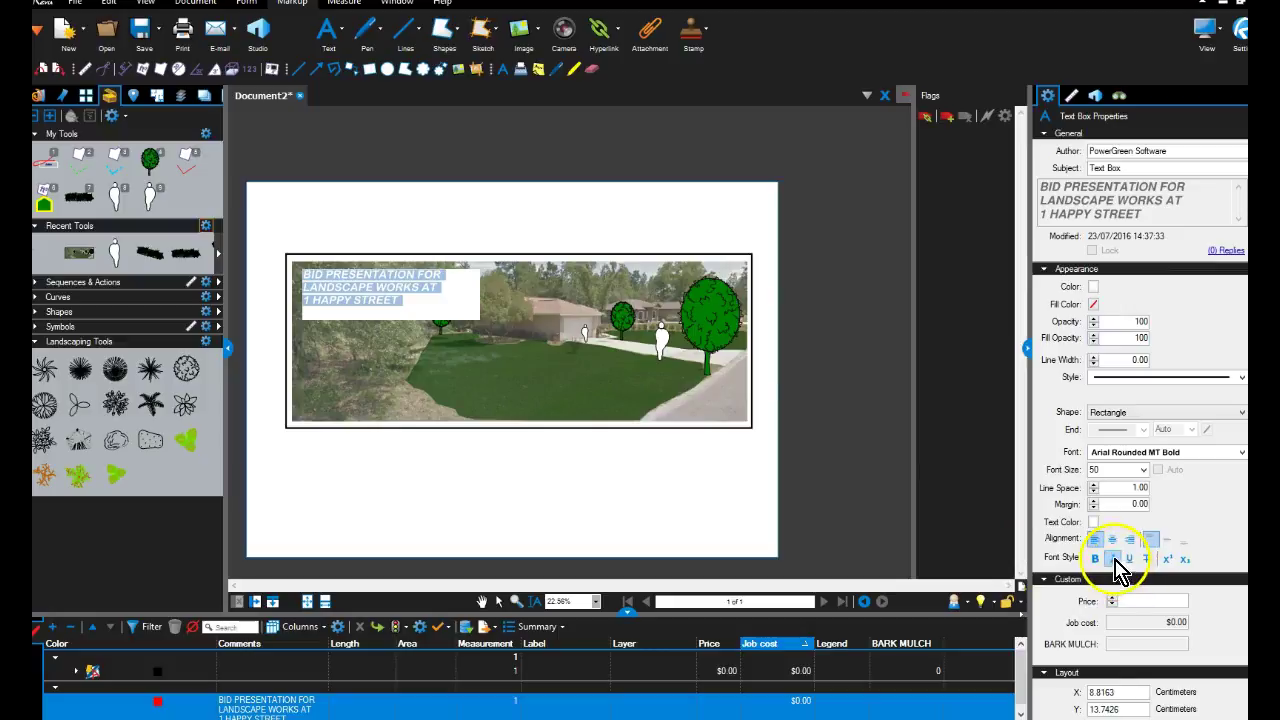
left_click(392, 330)
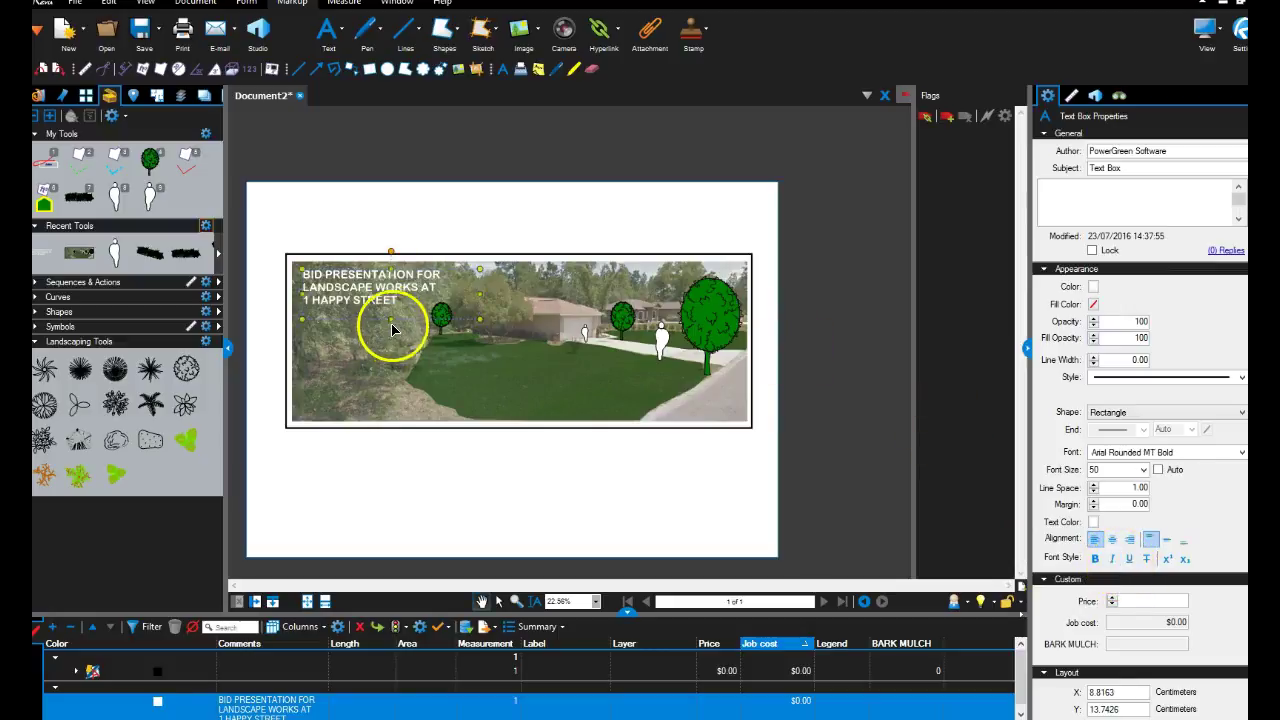
Break the caption so FOR and AT each start a new line, adjusting its alignment
left_click(500, 300)
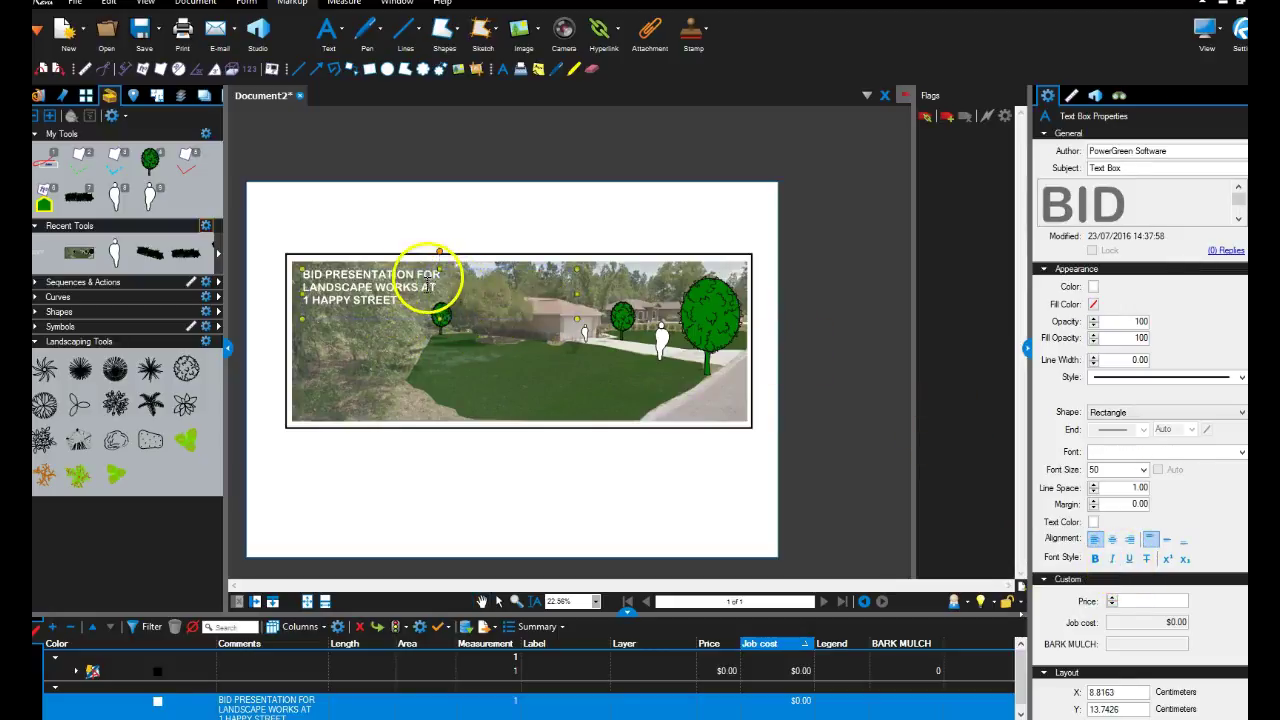
double_click(430, 278)
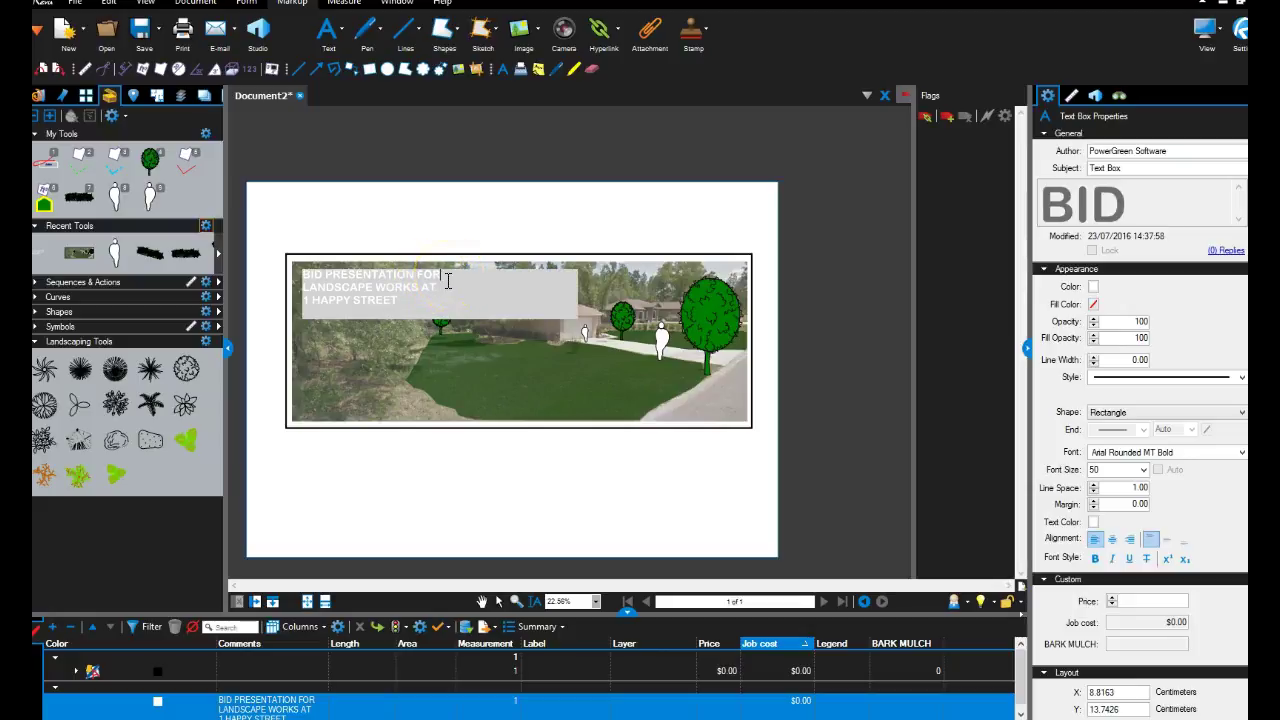
key("Return")
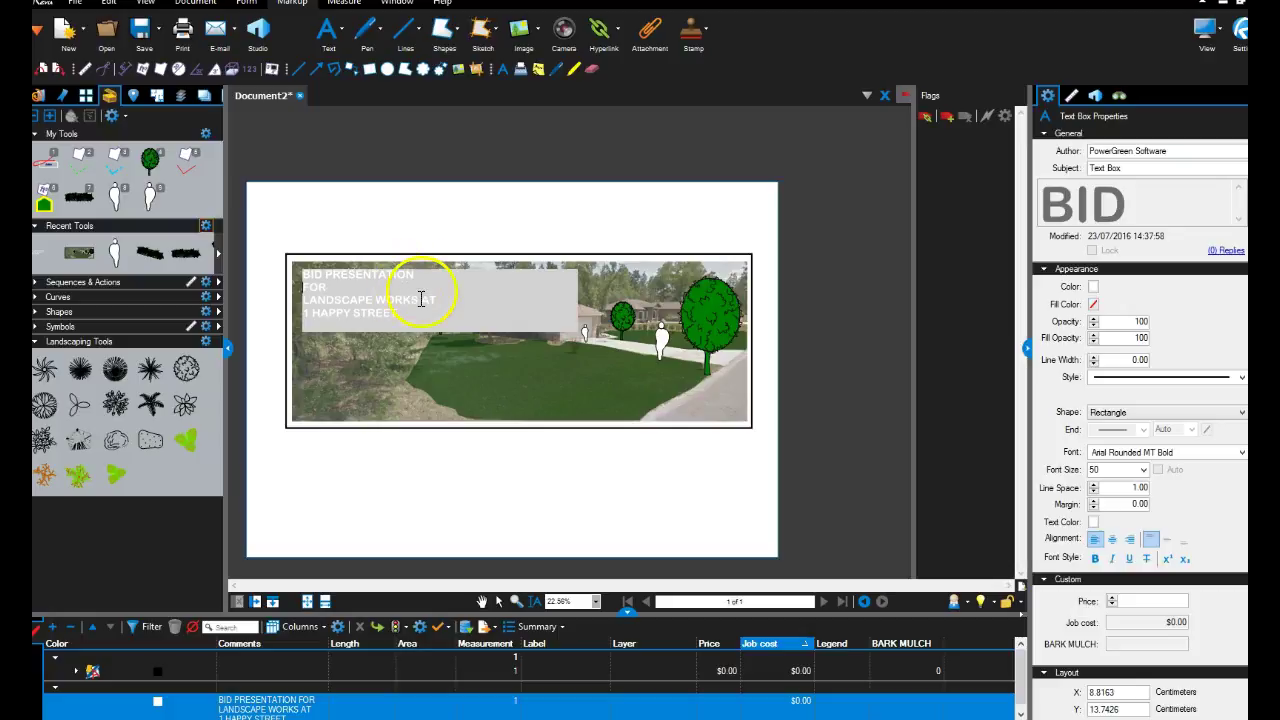
key("Return")
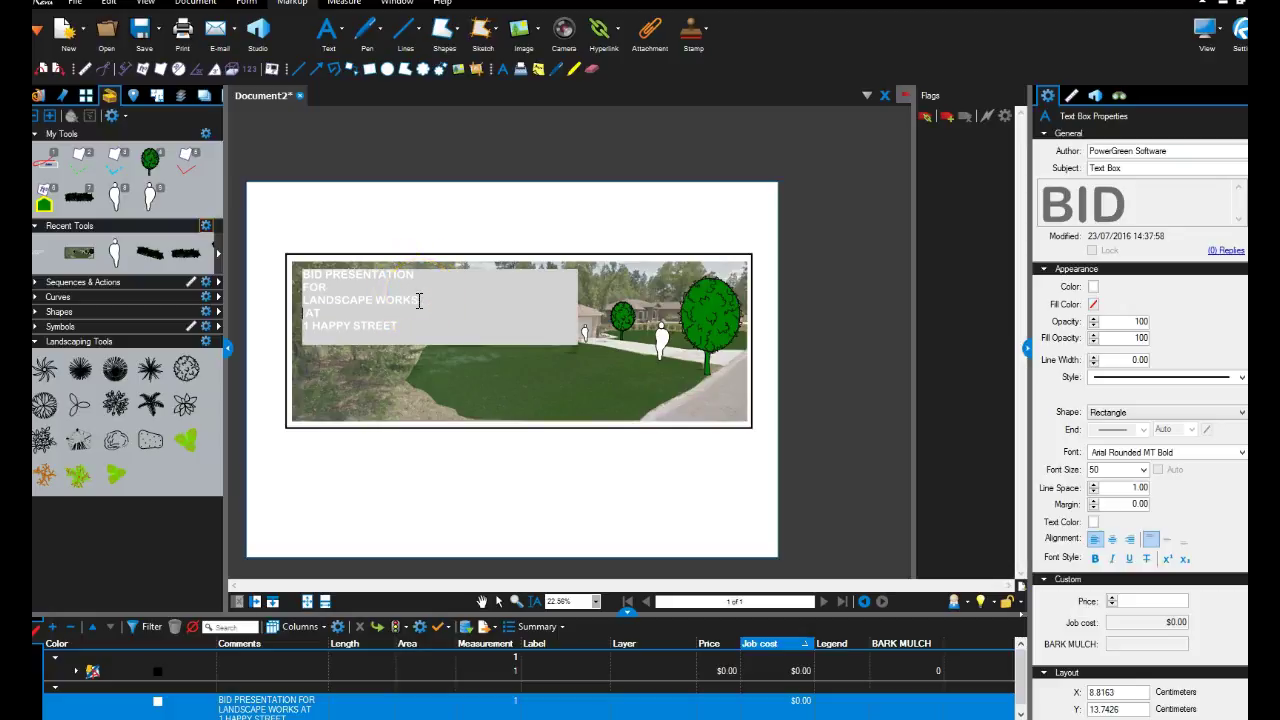
left_click(1112, 539)
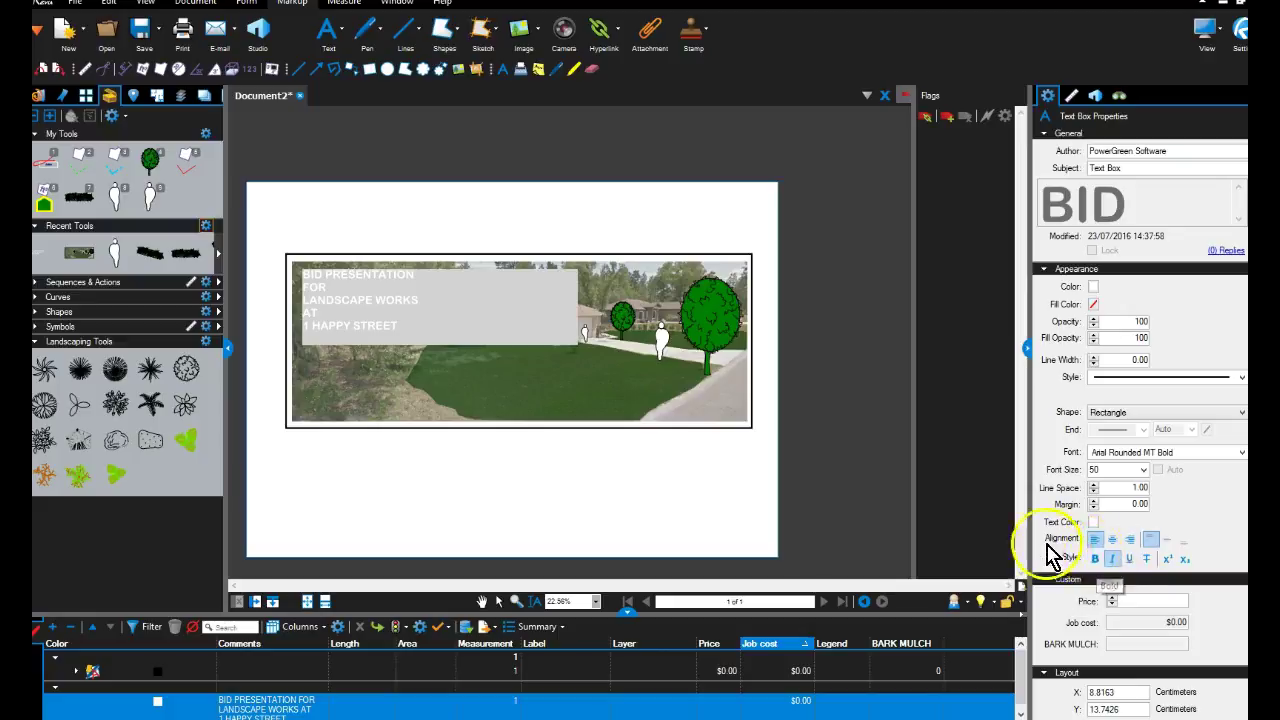
left_click(445, 385)
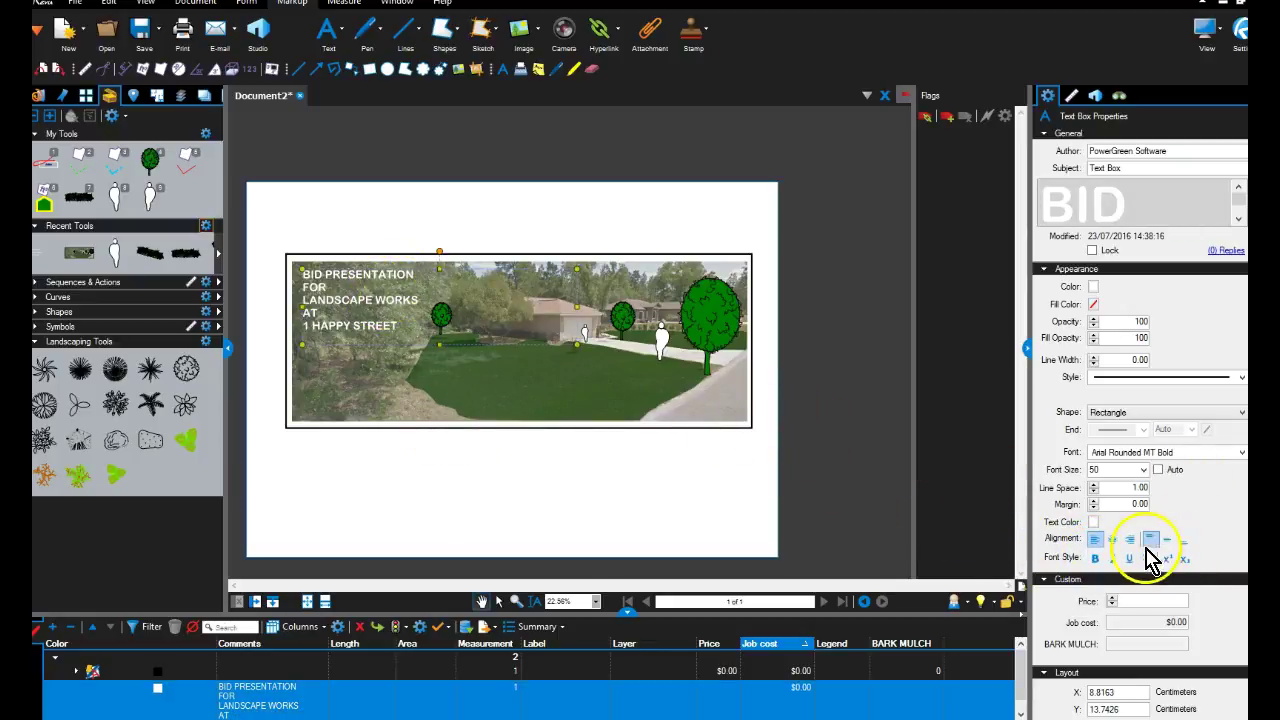
Change the whole caption's font to AR DARLING
double_click(373, 297)
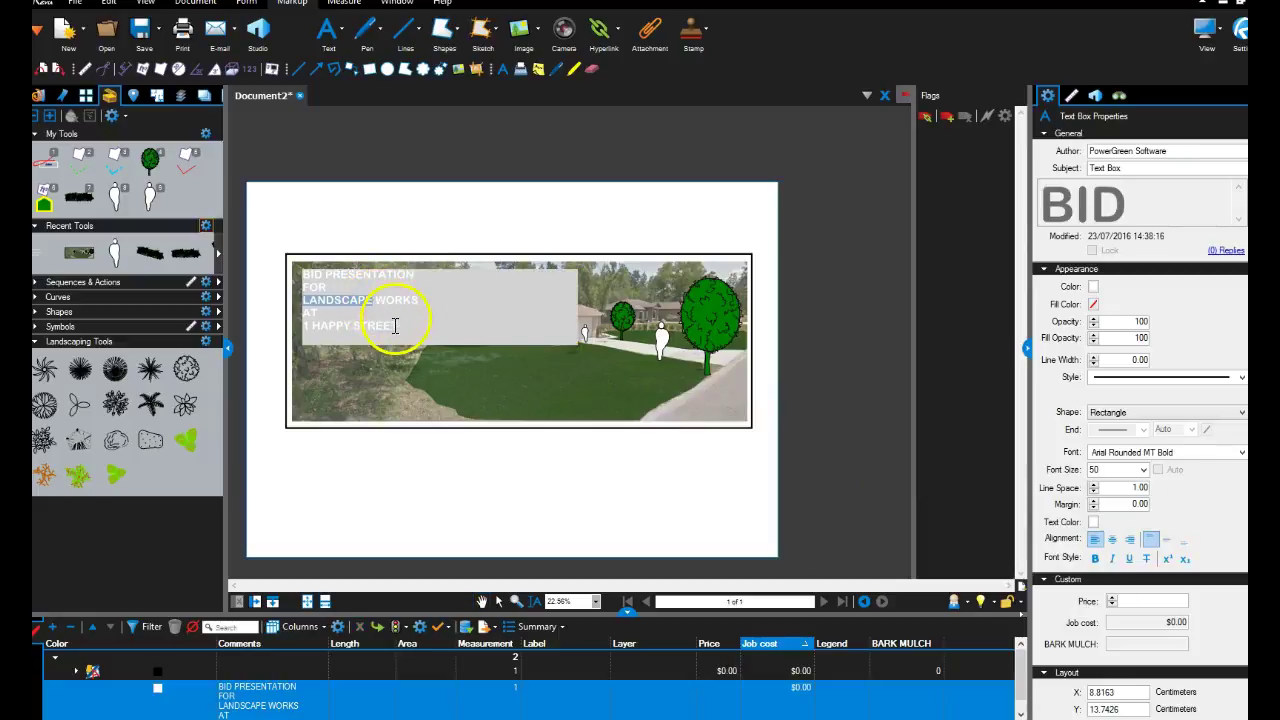
left_click_drag(395, 326, 305, 273)
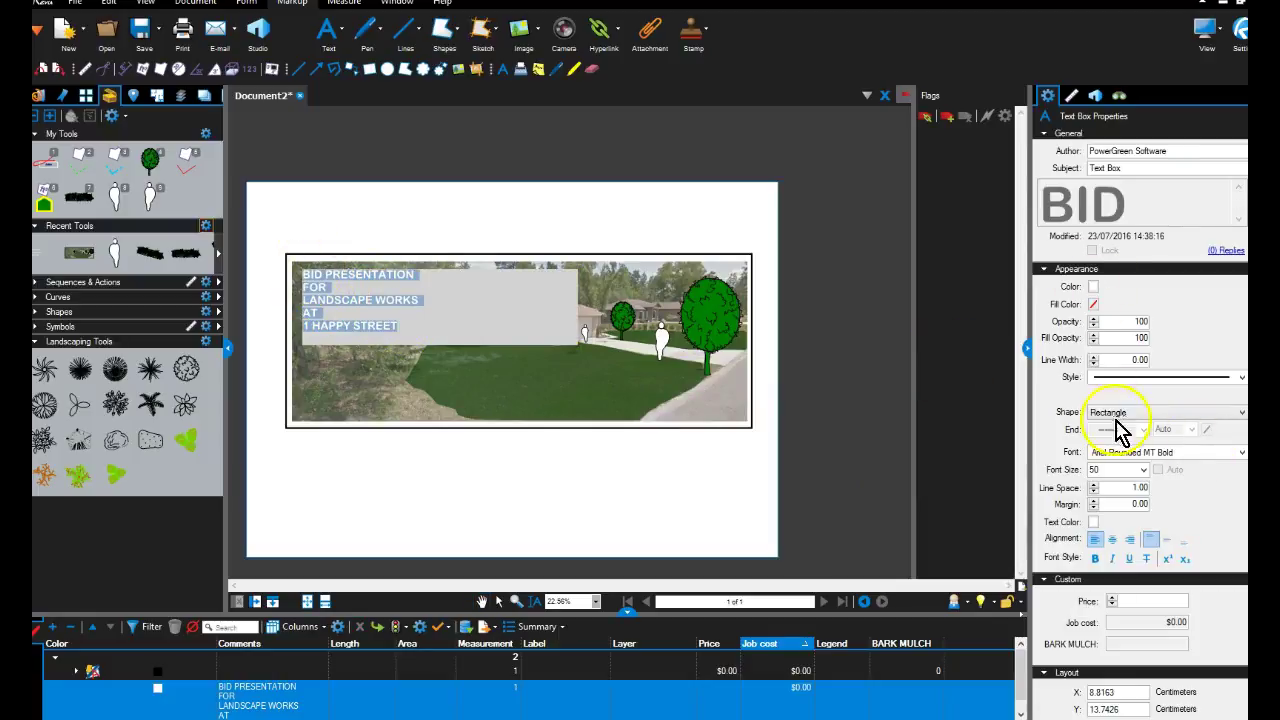
left_click(1130, 452)
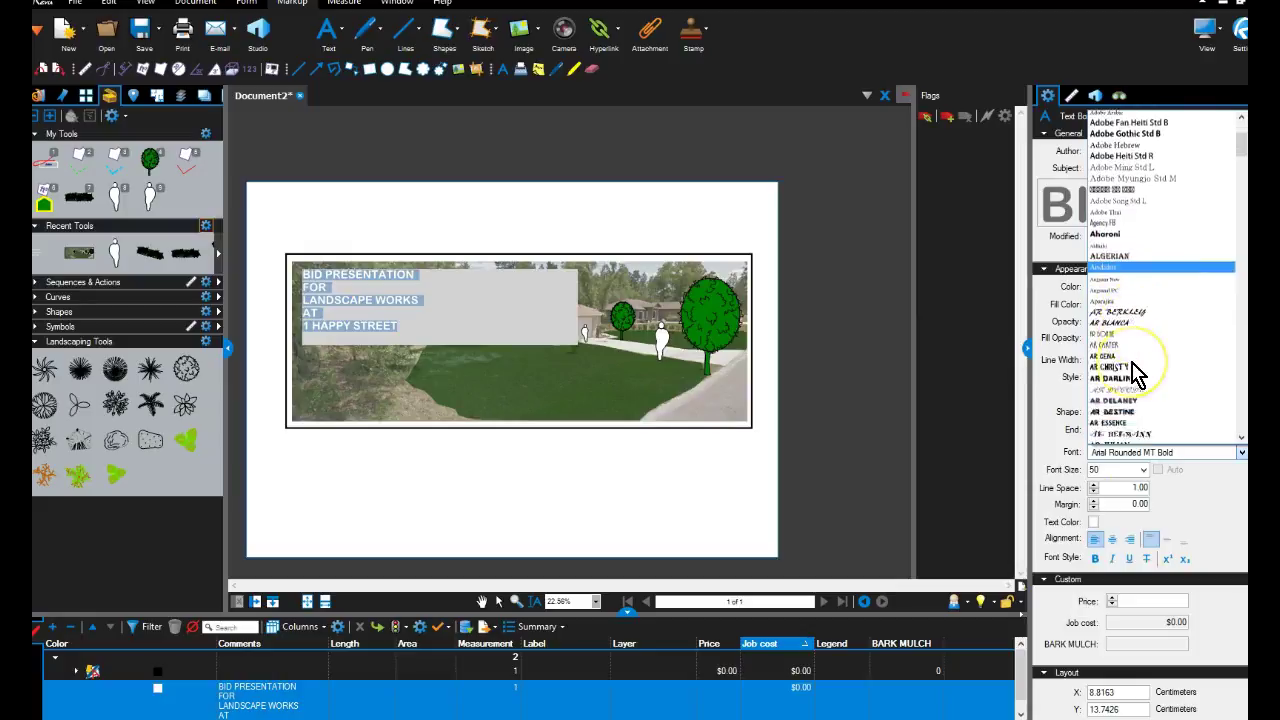
scroll(1135, 370, "down", 1)
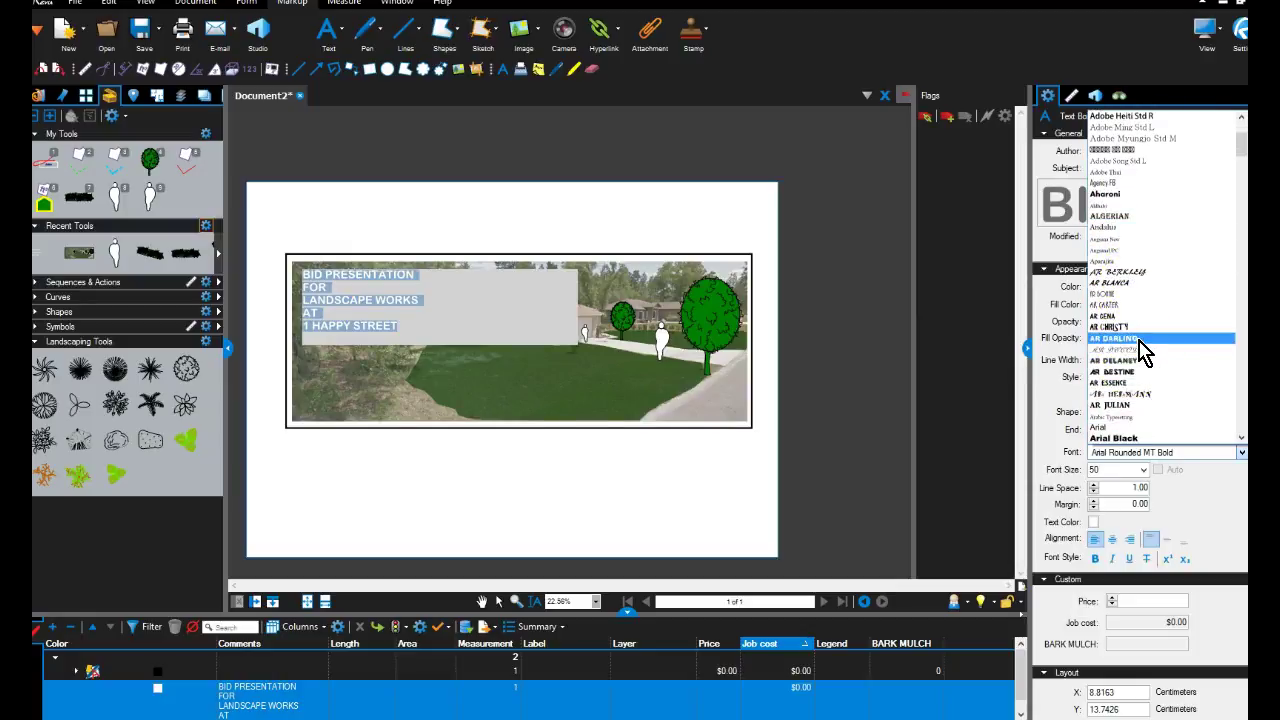
left_click(1140, 340)
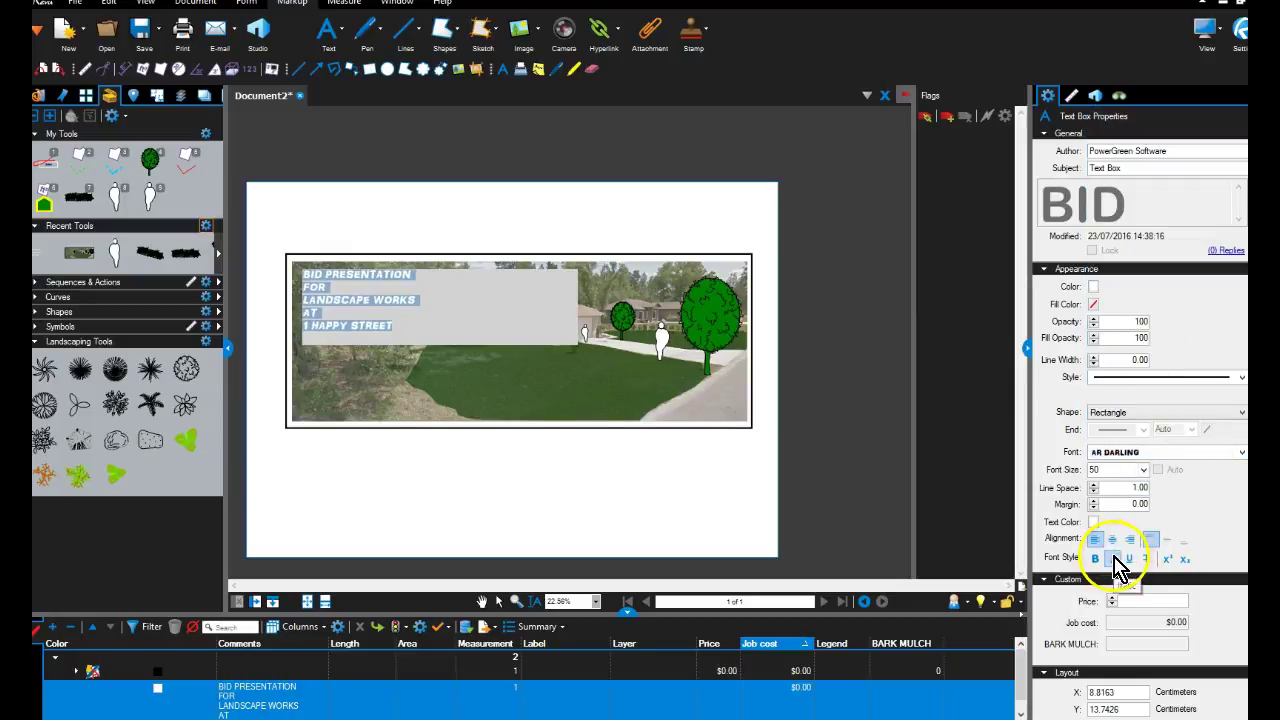
Move the caption to the photo's lower-left and widen its box to the right
left_click(490, 373)
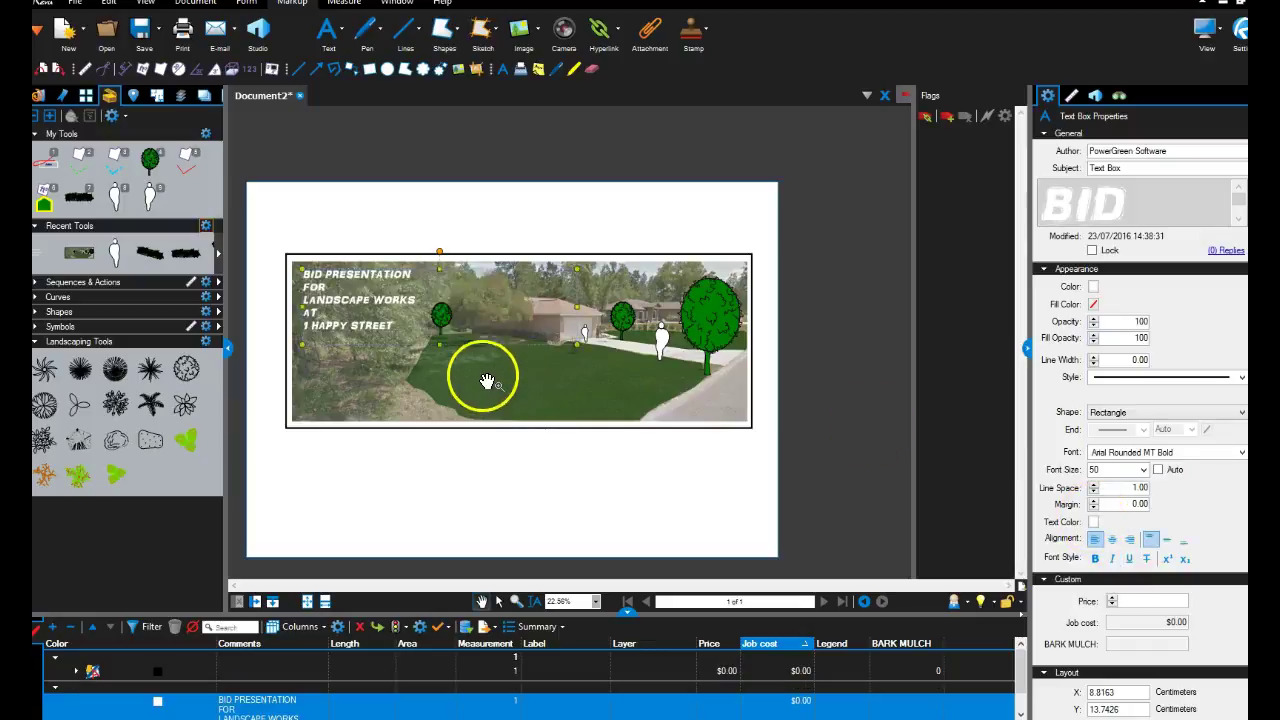
left_click_drag(390, 307, 383, 388)
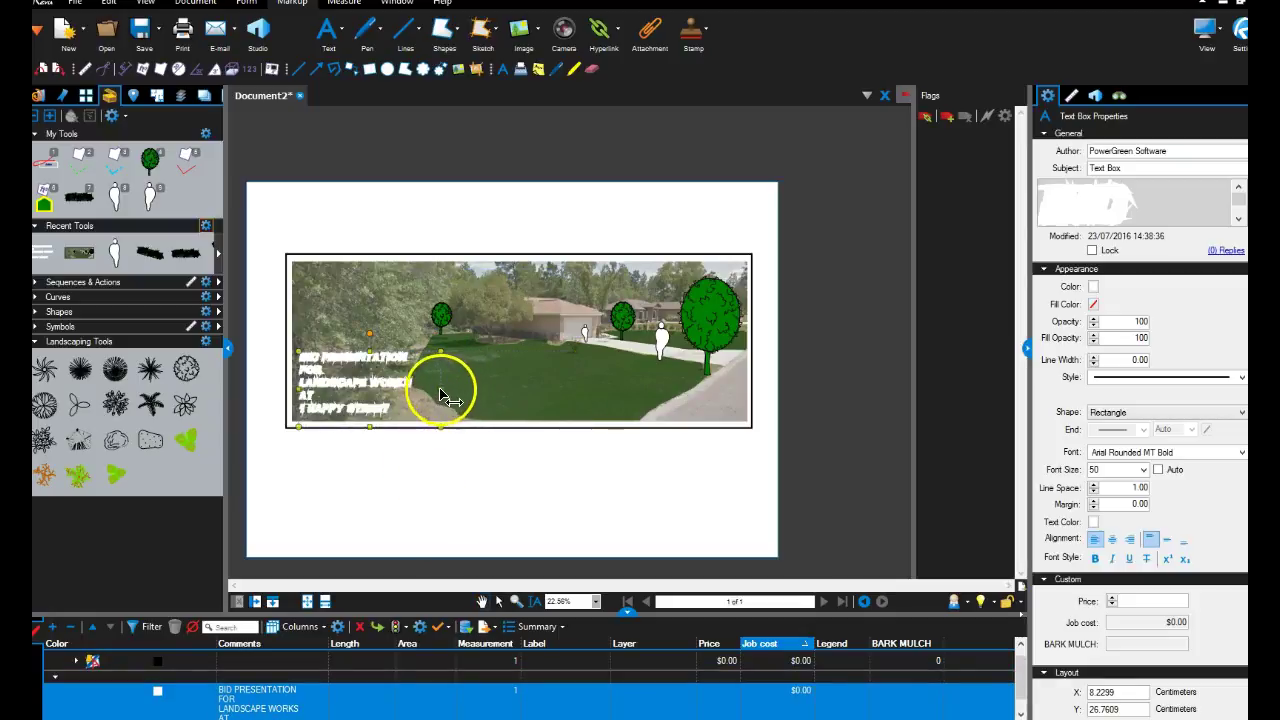
left_click_drag(441, 388, 612, 397)
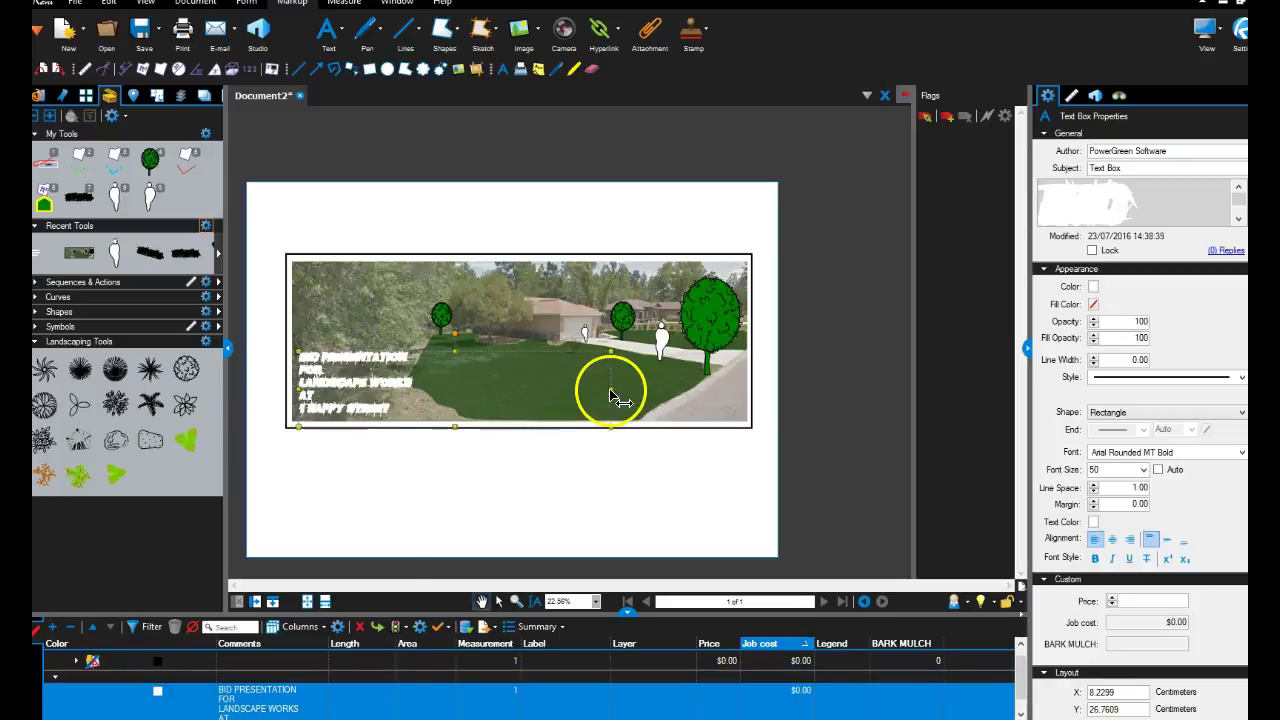
Set the entire caption's font to Aharoni
double_click(368, 378)
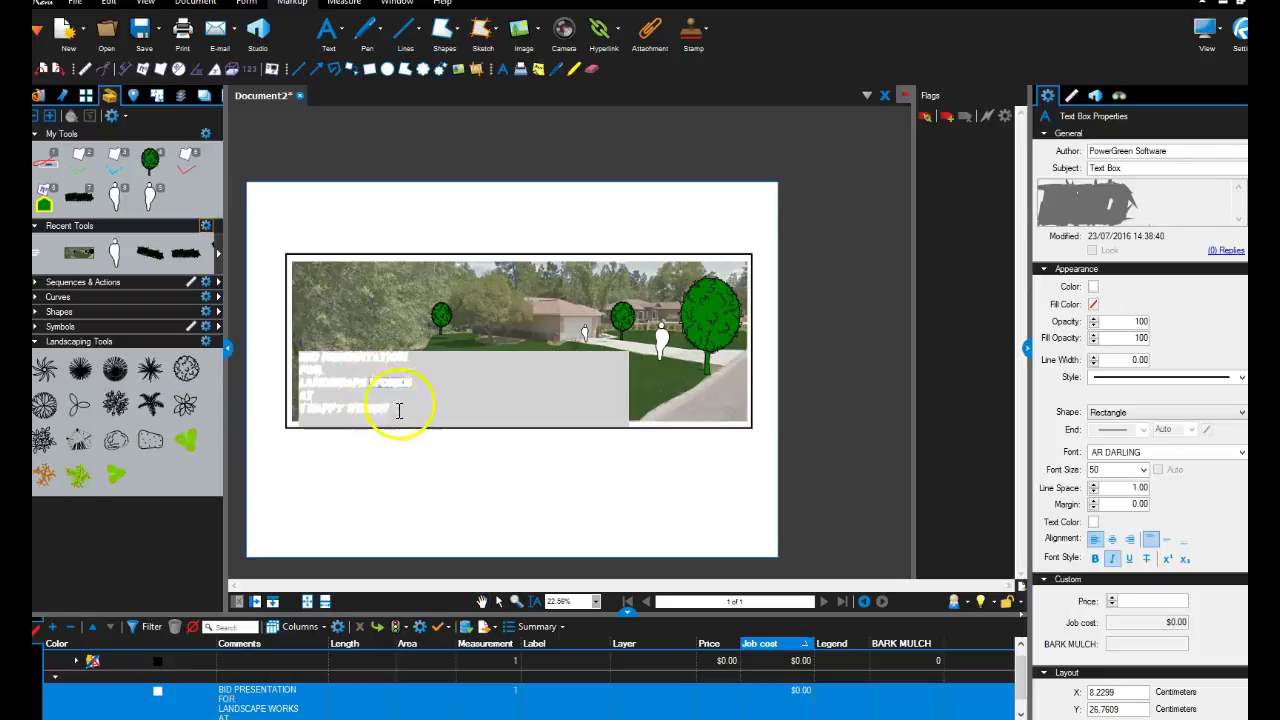
left_click_drag(366, 401, 294, 337)
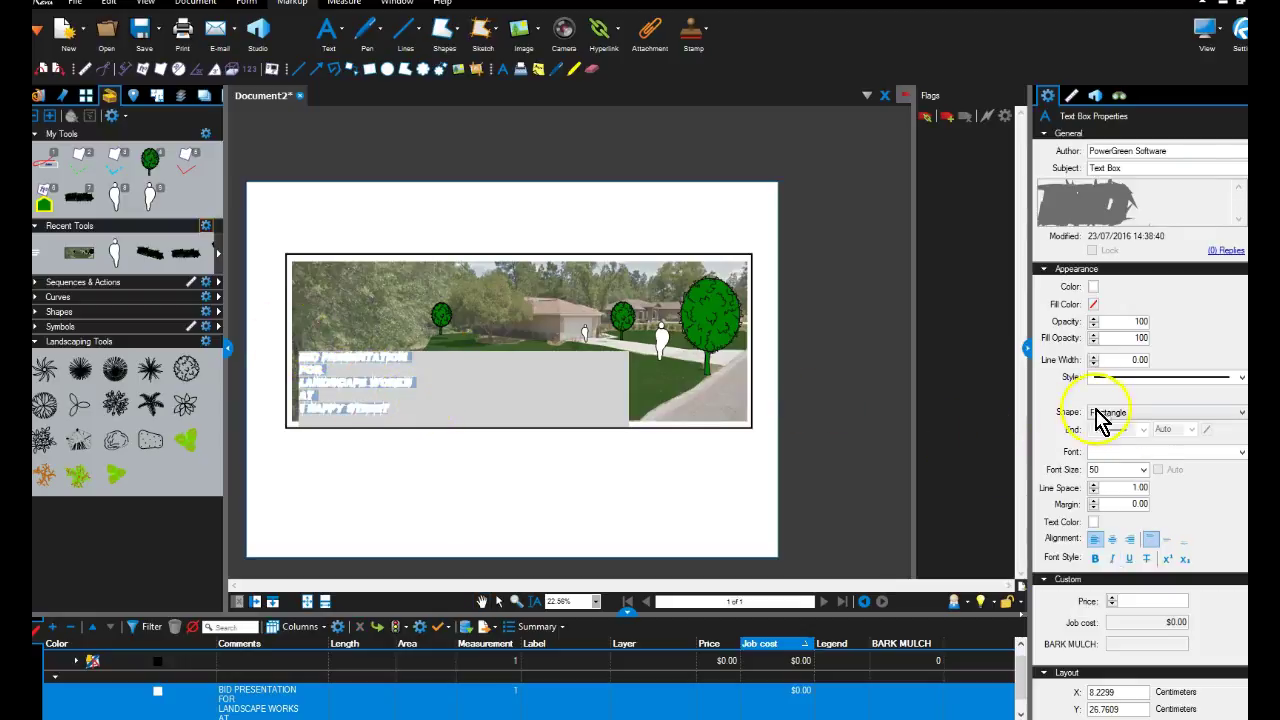
left_click(1120, 452)
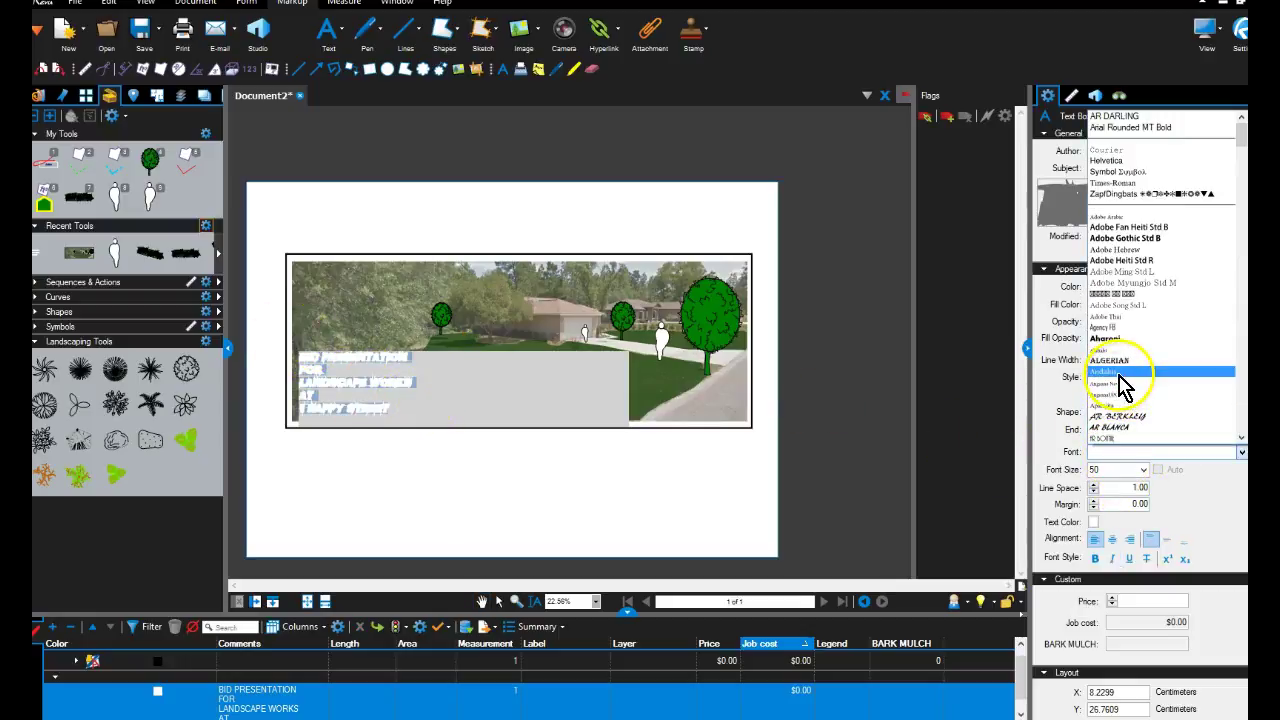
left_click(1122, 349)
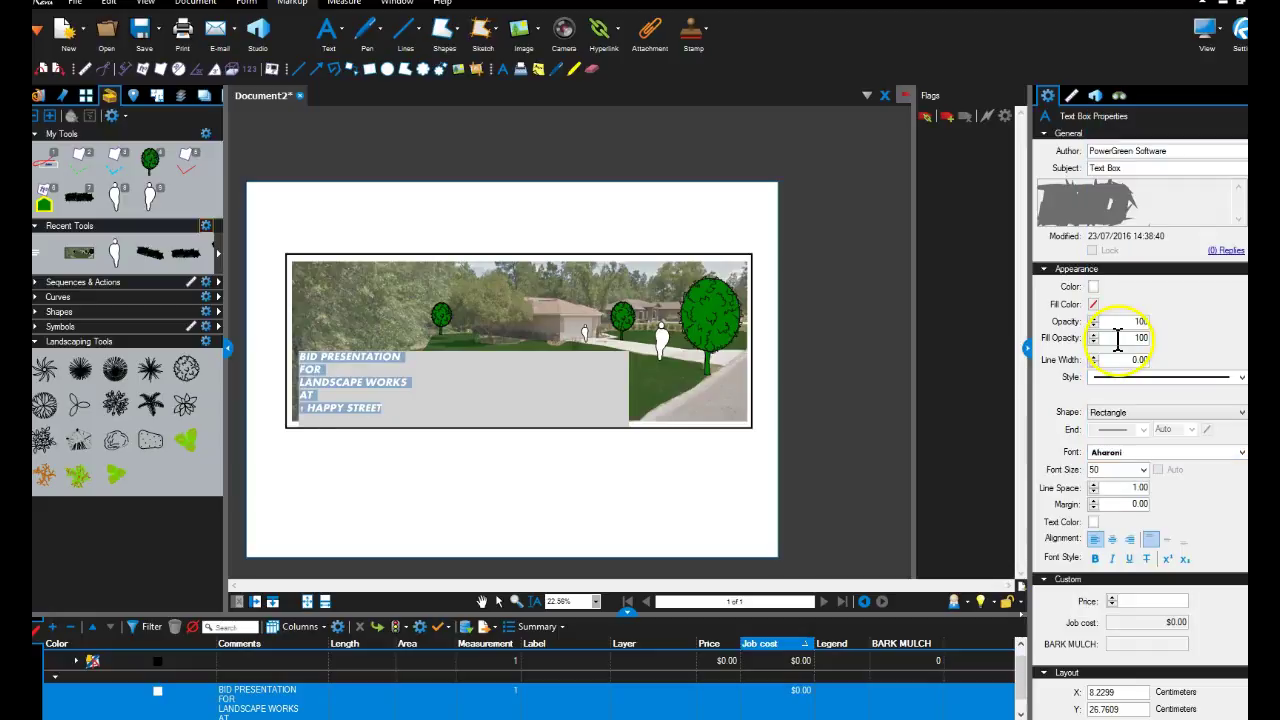
left_click(565, 488)
left_click(357, 463)
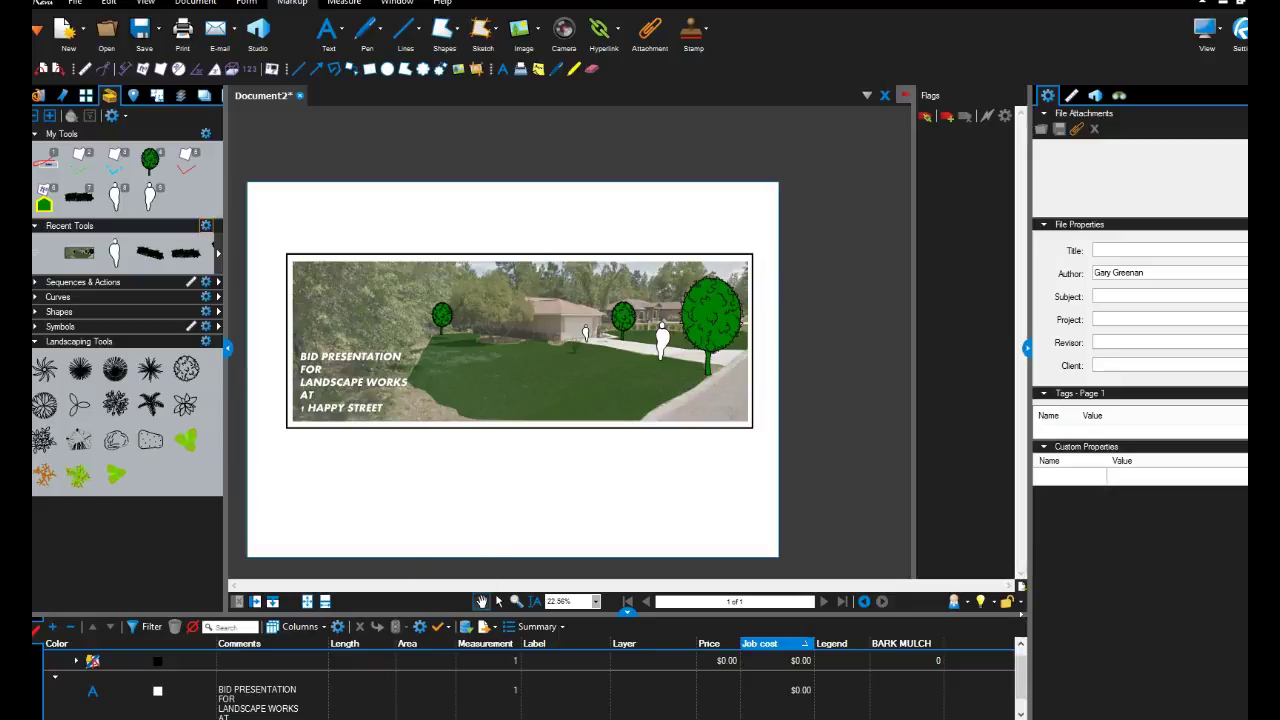
left_click(177, 623)
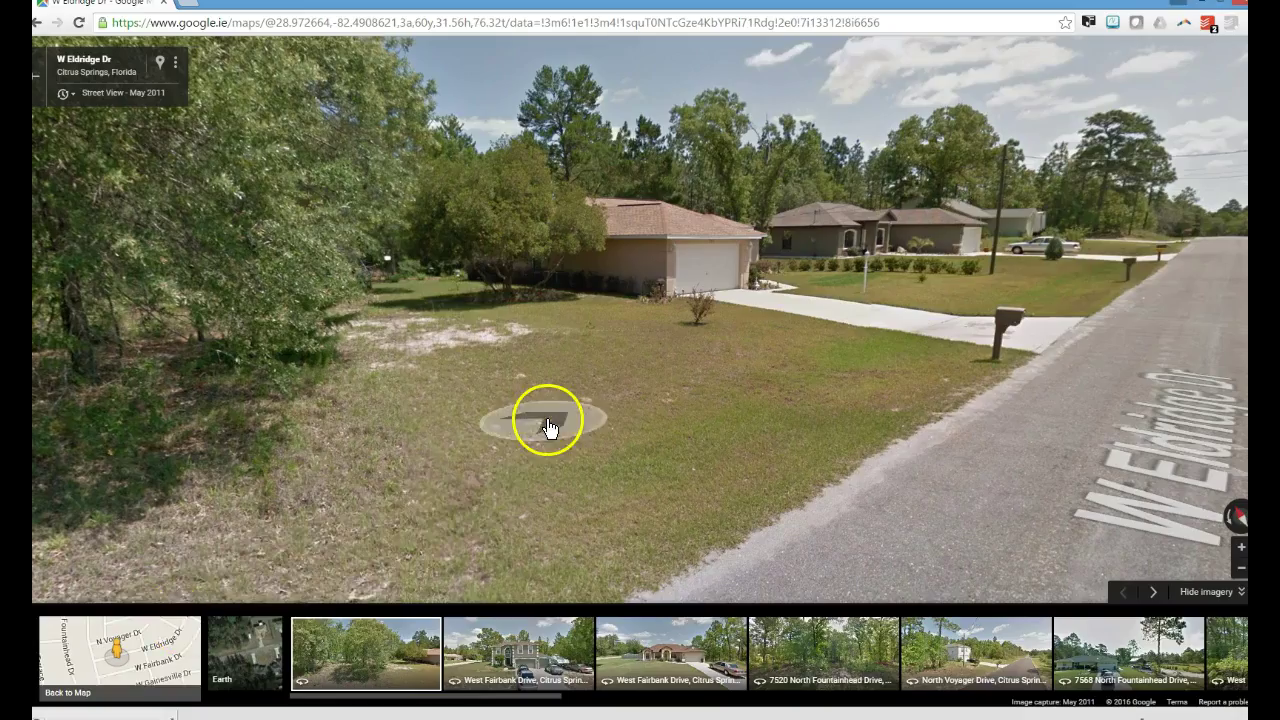
left_click(366, 600)
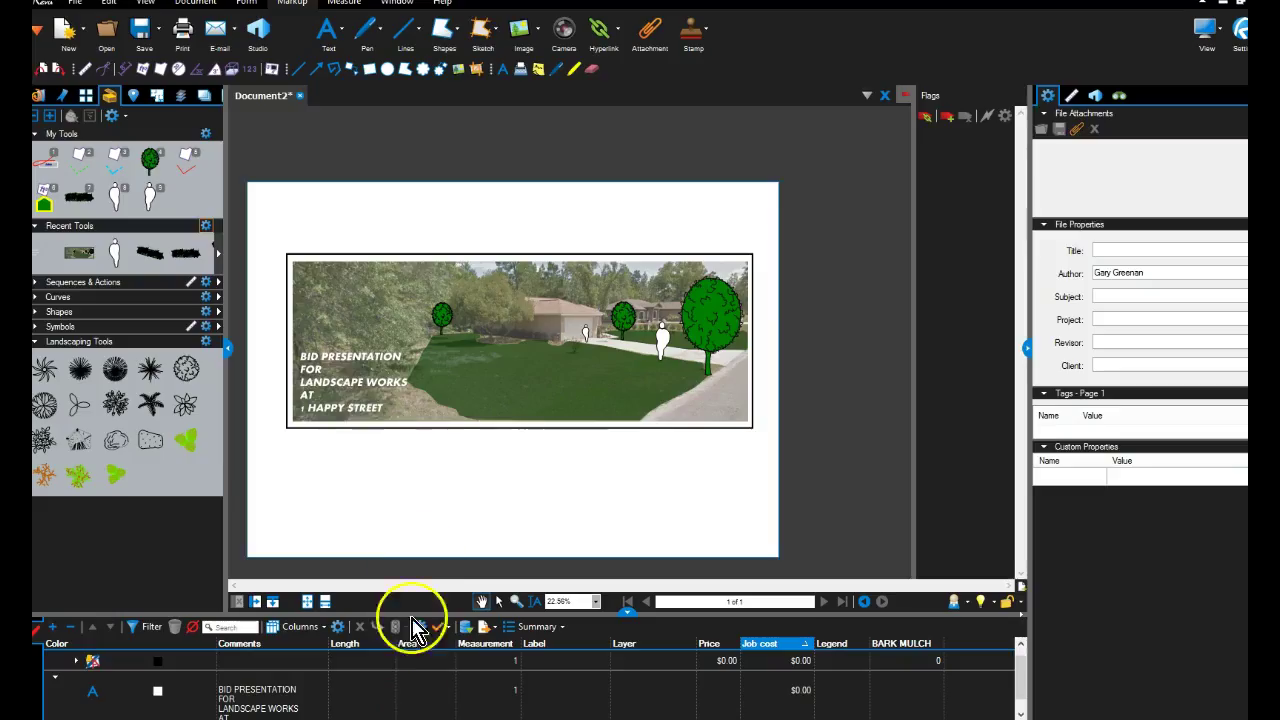